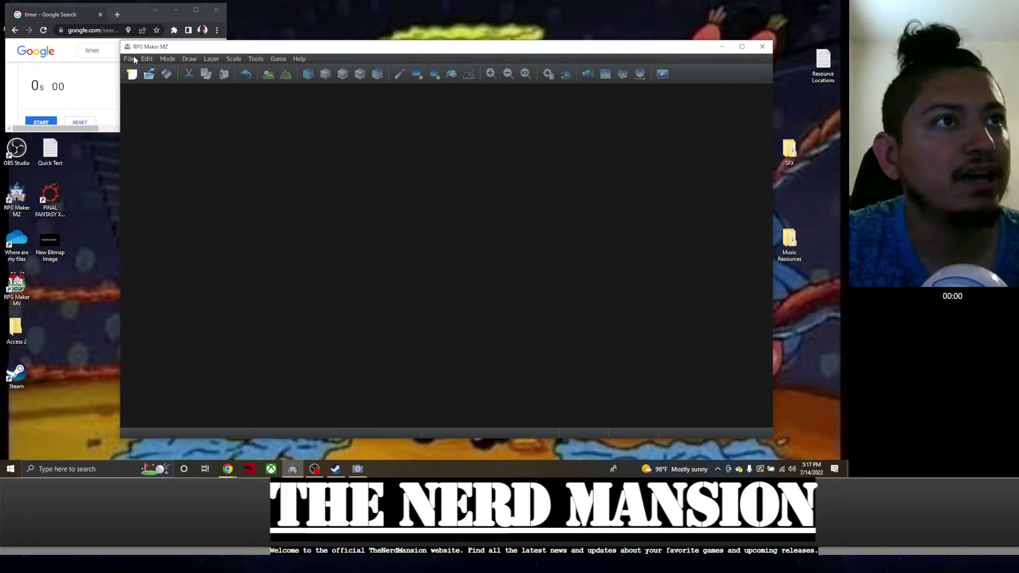
Create a new project with the name and game title "RPG the Game" in the default location
left_click(129, 60)
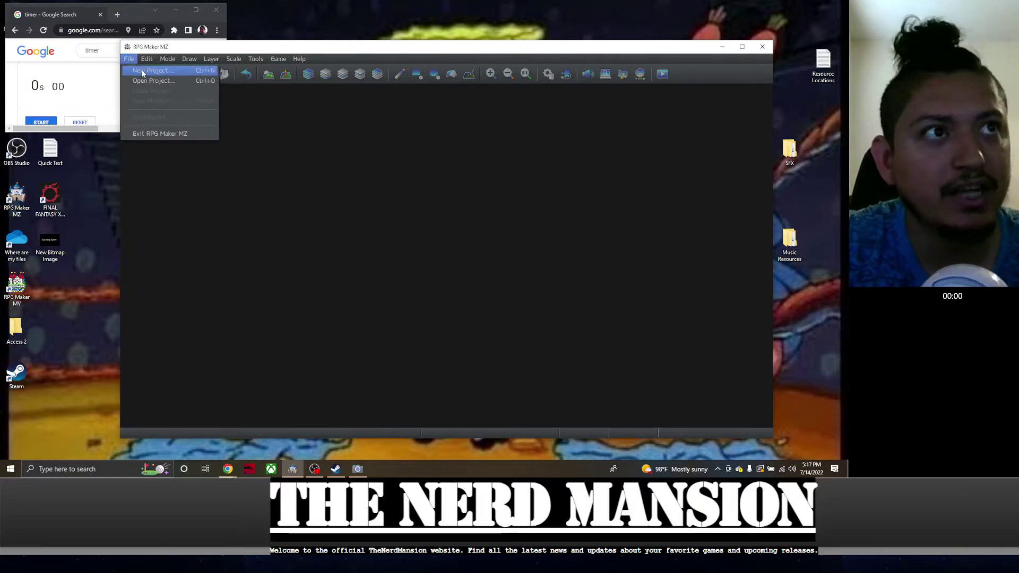
left_click(142, 72)
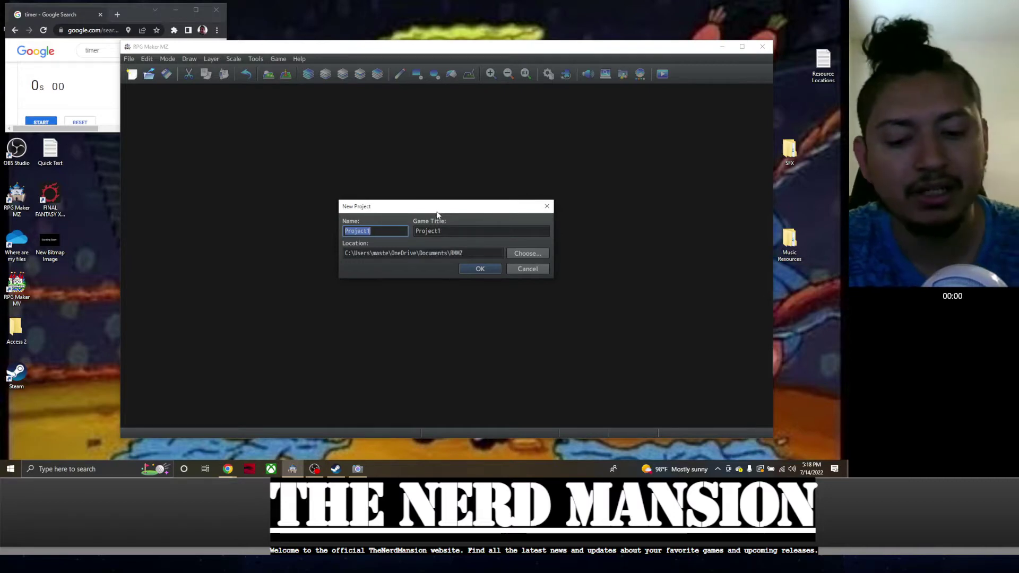
type("The")
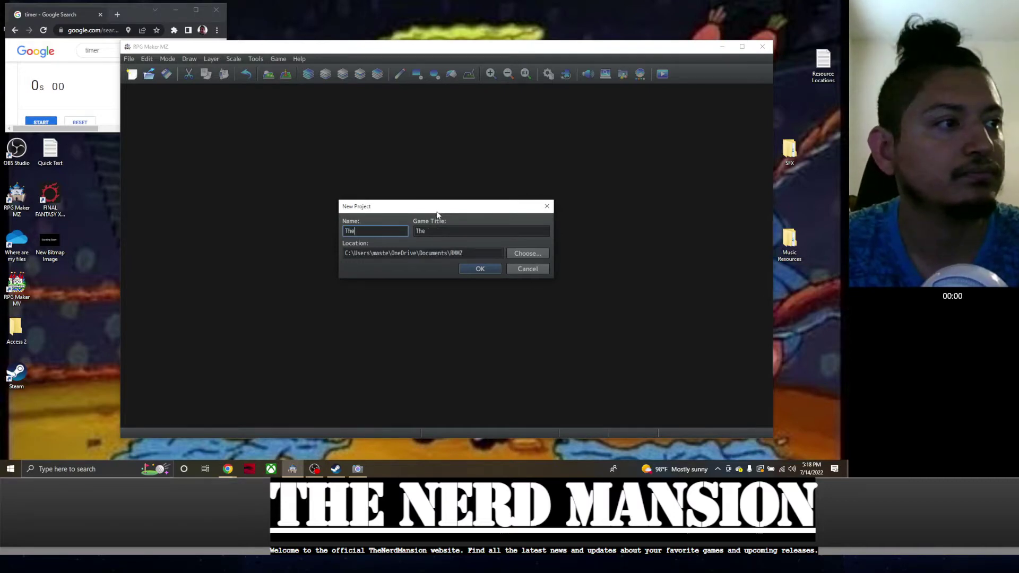
key("BackSpace")
type("RPG")
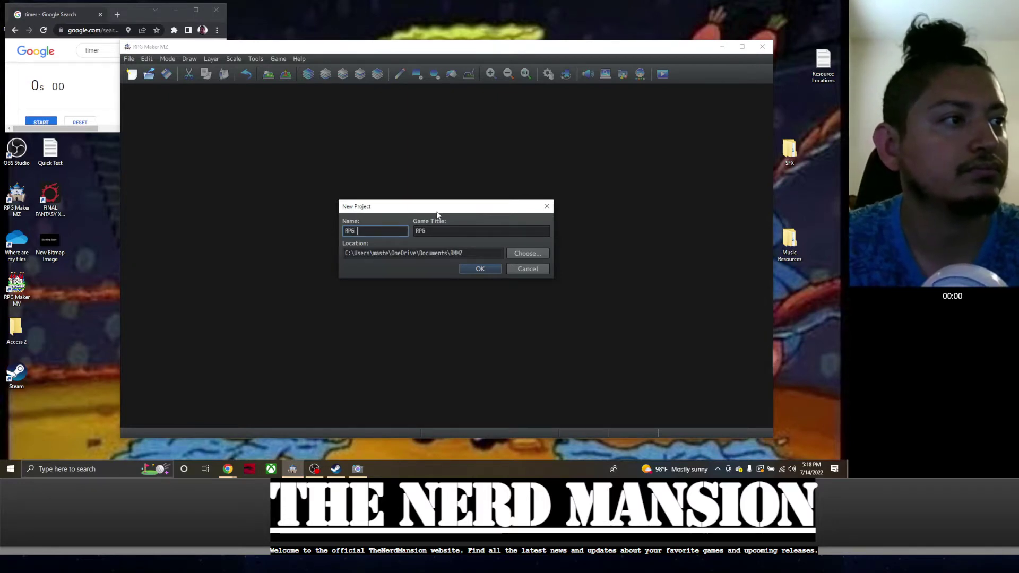
type("The Gam")
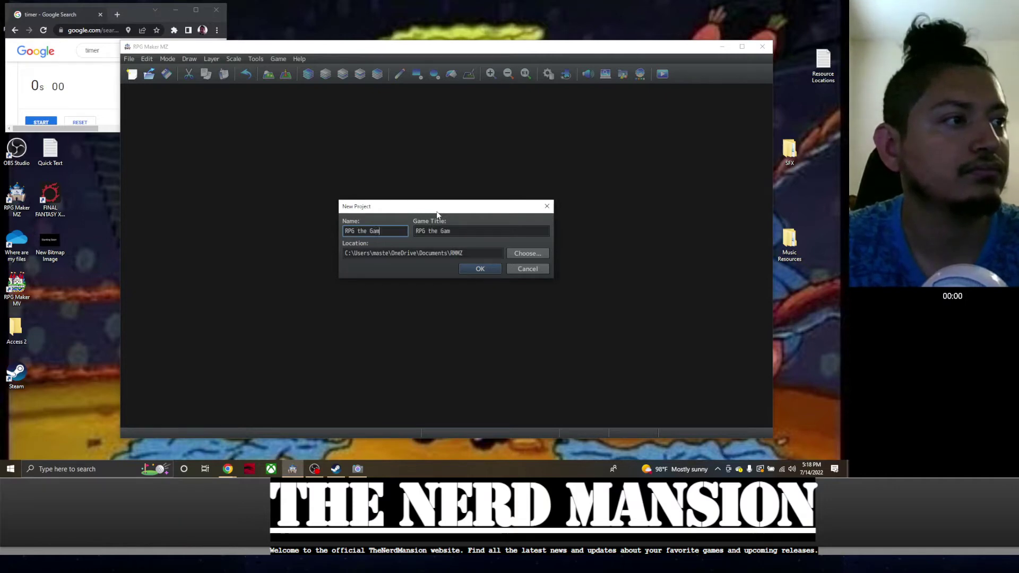
type("e")
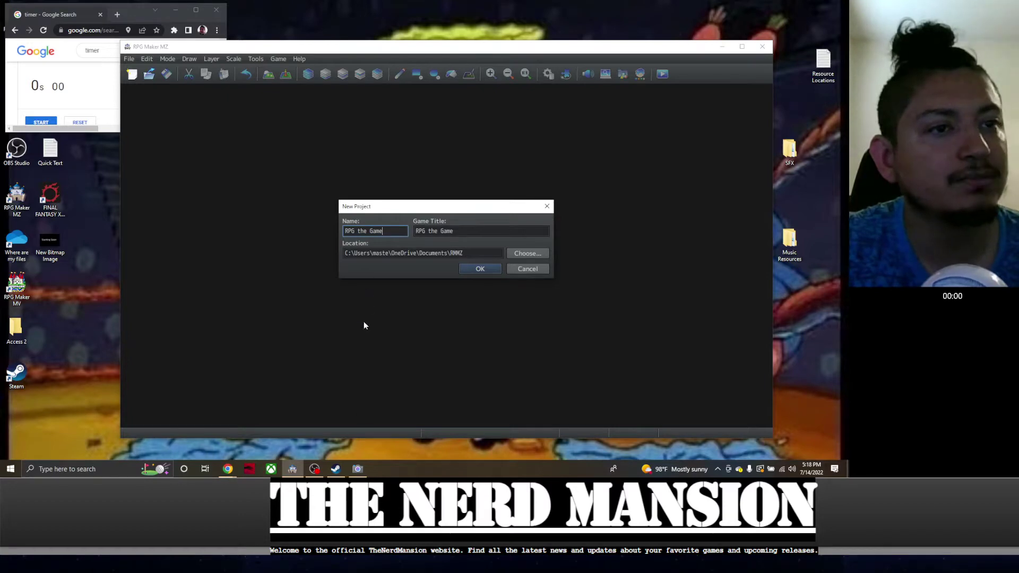
left_click(473, 271)
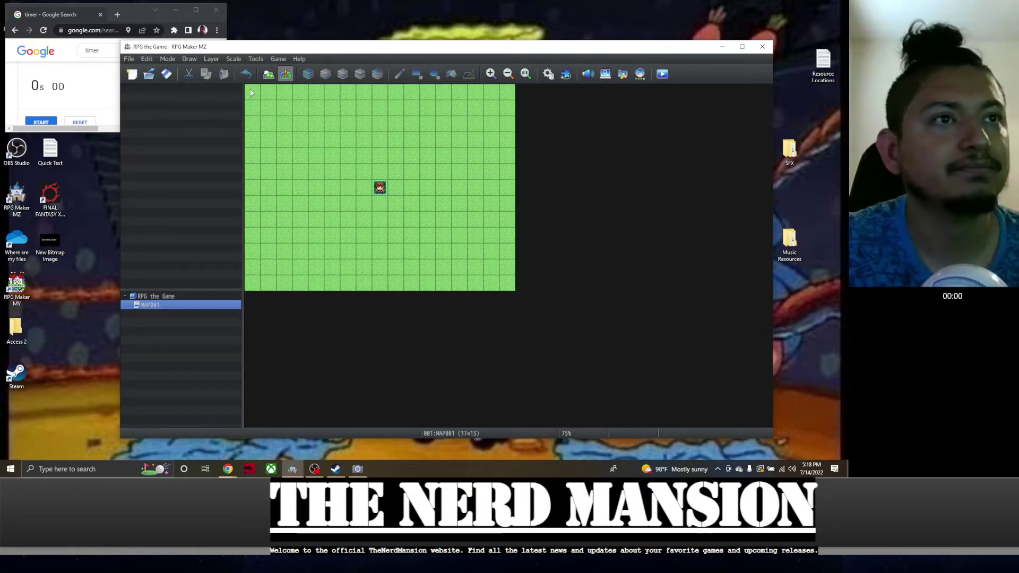
Start a playtest of the project, close the browser timer window and begin a new game
left_click(662, 75)
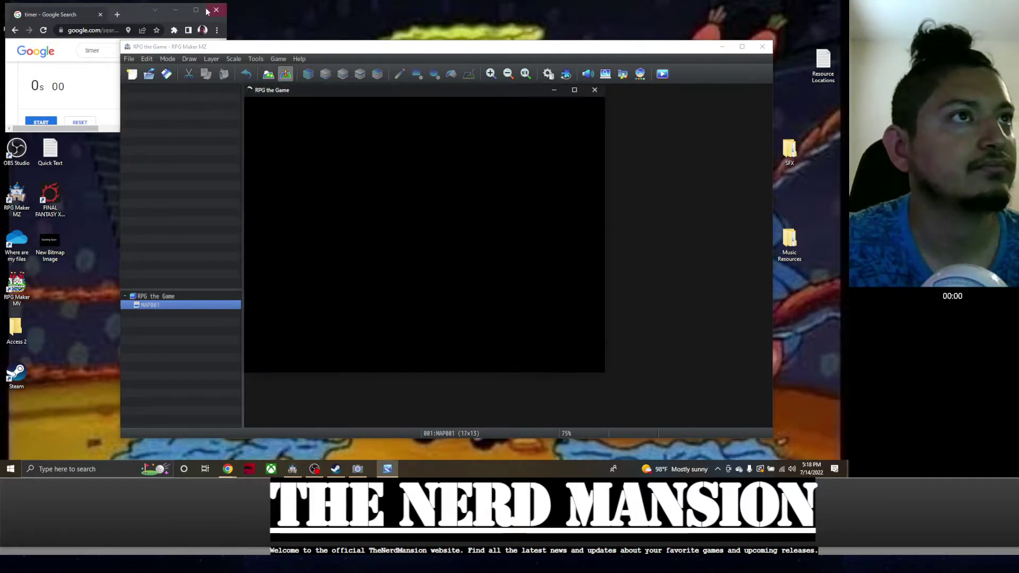
left_click(214, 11)
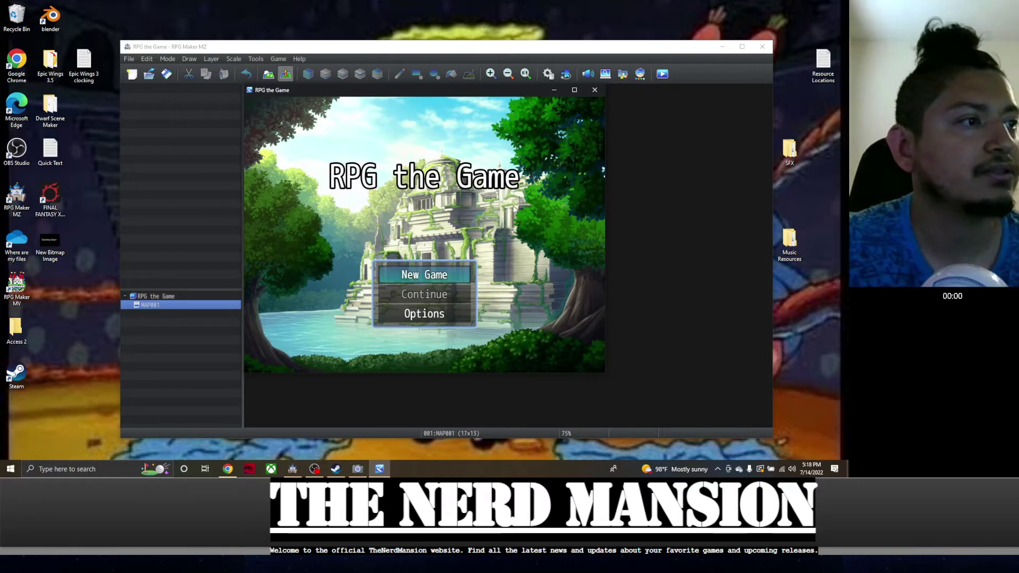
left_click(425, 279)
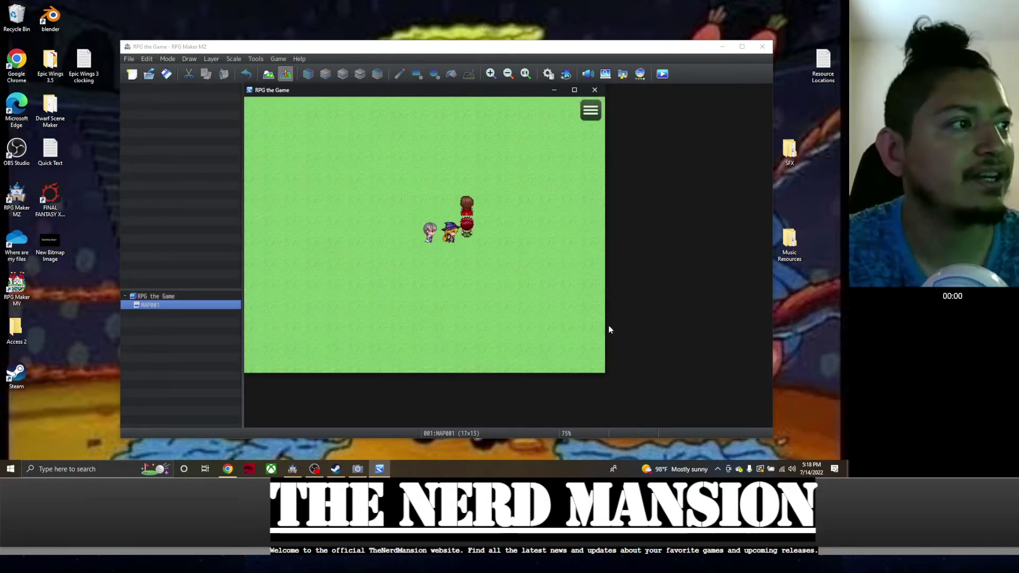
Walk the party around the empty grass map in all four directions and close the playtest
key("Down")
key("Right")
key("Up")
key("Left")
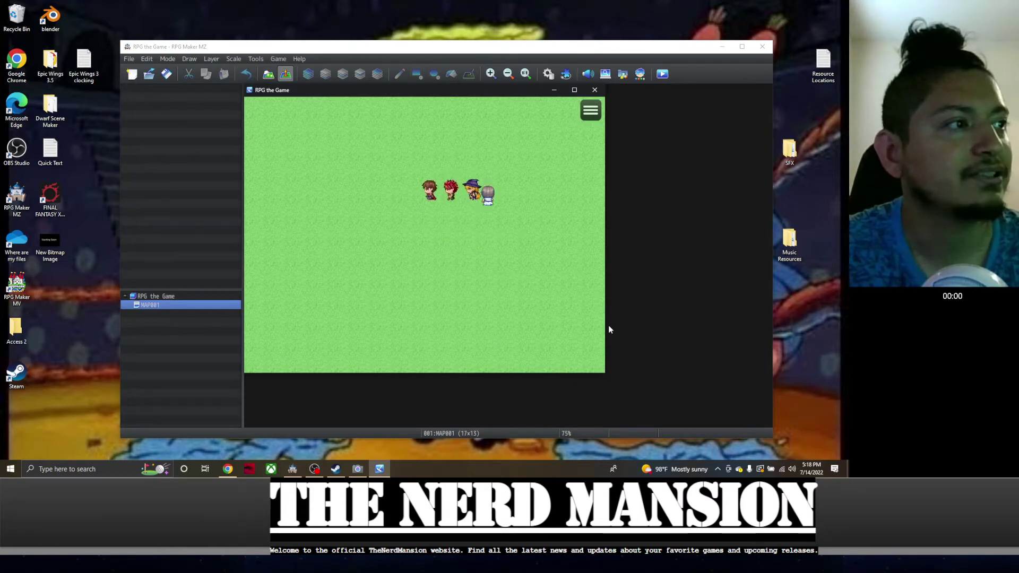
key("Down")
key("Right")
key("Up")
key("Left")
key("Down")
key("Right")
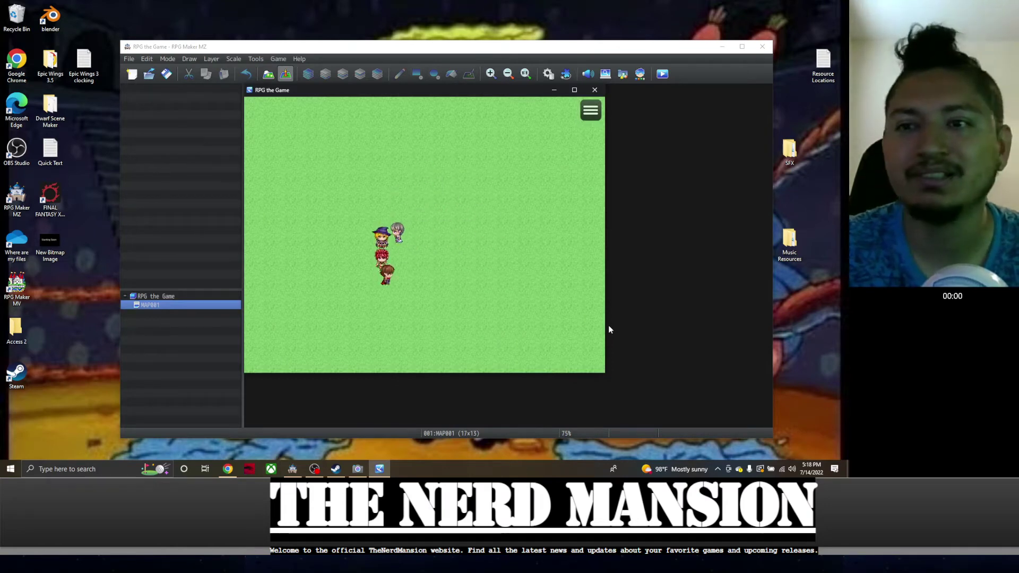
key("Up")
key("Left")
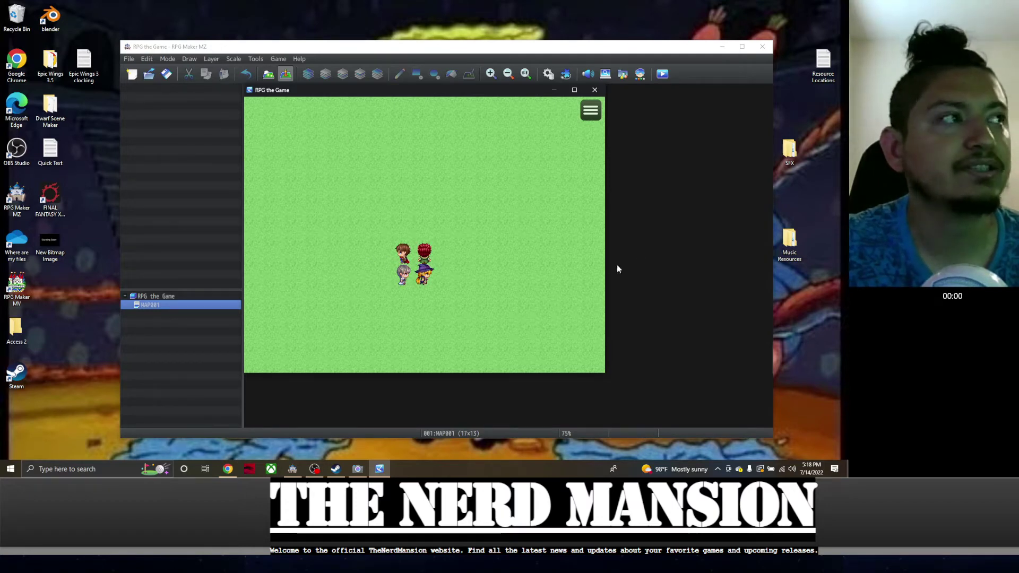
left_click(594, 90)
Open the Character Generator and try several clothing variations on the male character, ending with a green outfit
left_click(640, 74)
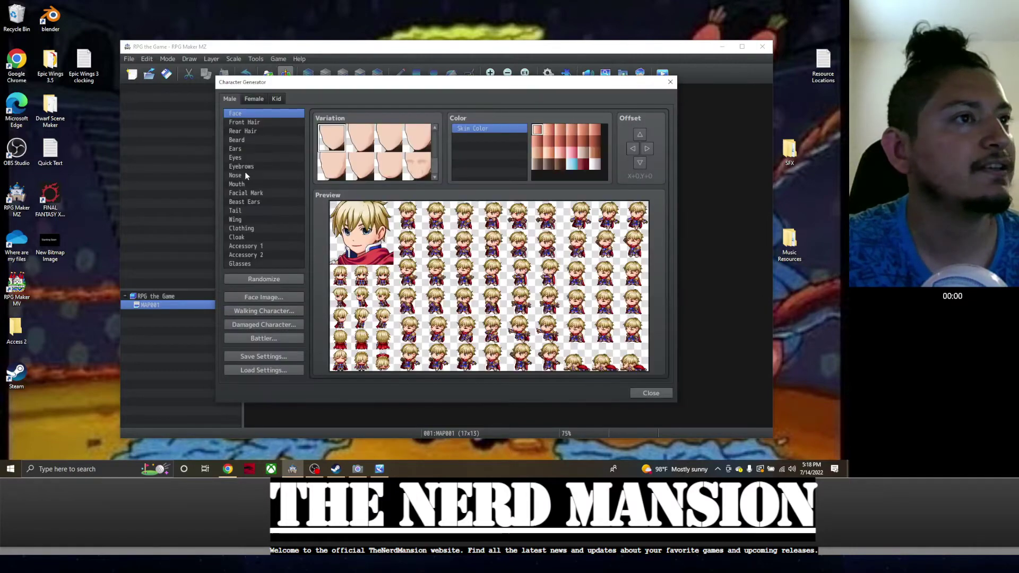
left_click(252, 228)
left_click(386, 166)
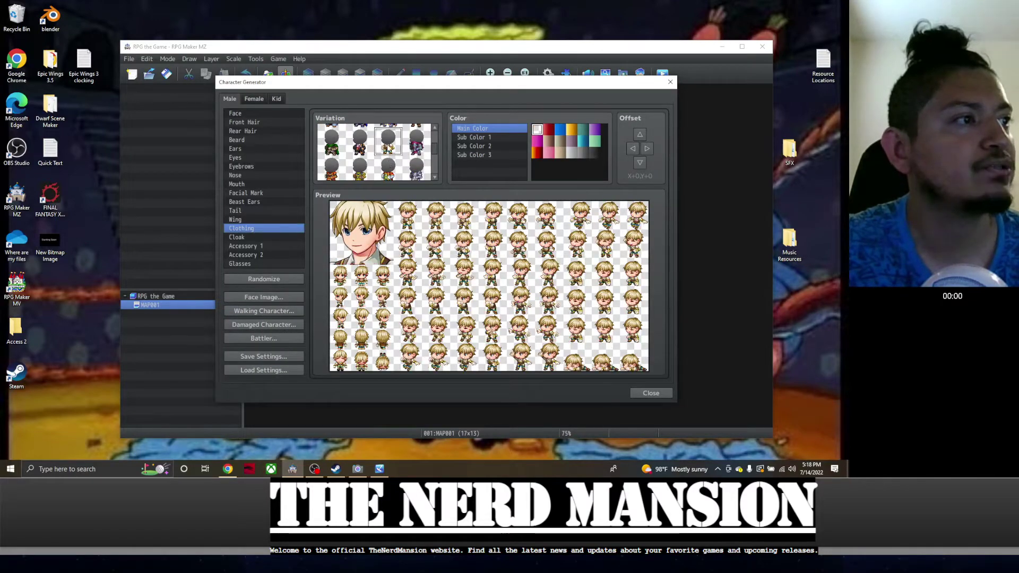
scroll(380, 169, "down", 2)
left_click(361, 168)
left_click(383, 169)
left_click(333, 162)
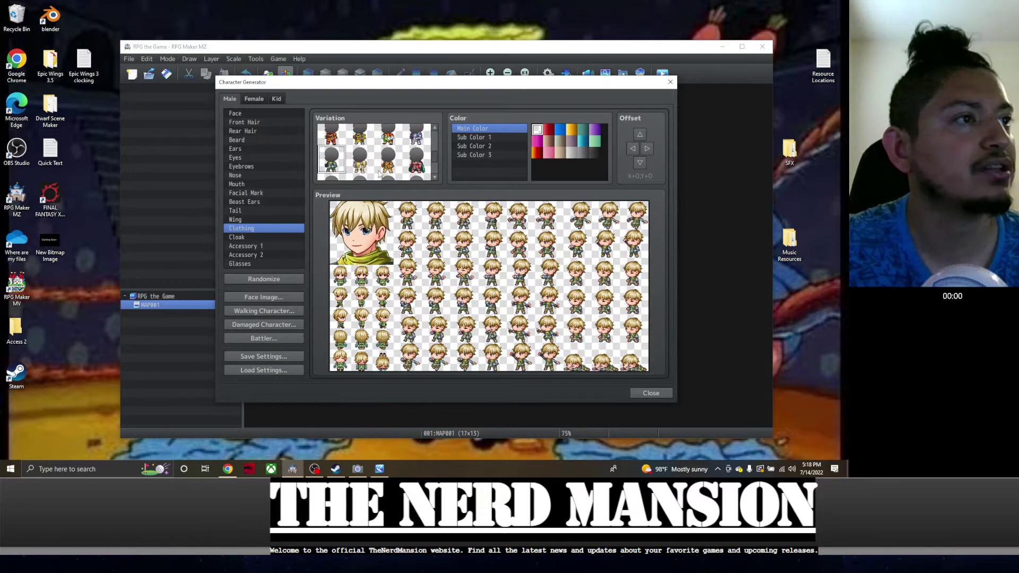
scroll(406, 160, "down", 2)
left_click(393, 154)
left_click(413, 153)
left_click(393, 152)
scroll(423, 162, "up", 4)
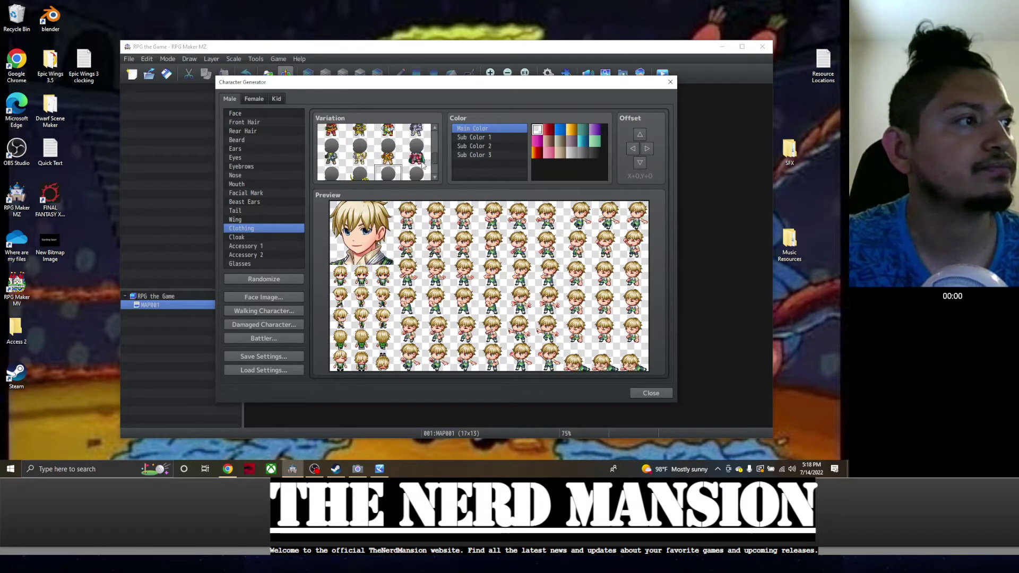
Browse the female character's clothing, eyes, mouth, facial mark and accessory options, and give her green glasses
left_click(252, 99)
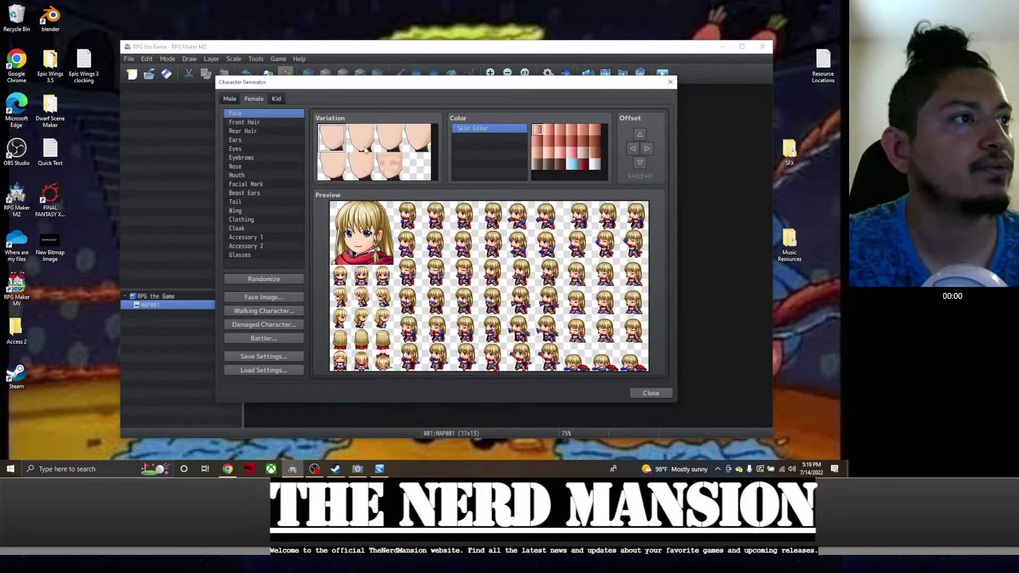
left_click(259, 220)
left_click(253, 149)
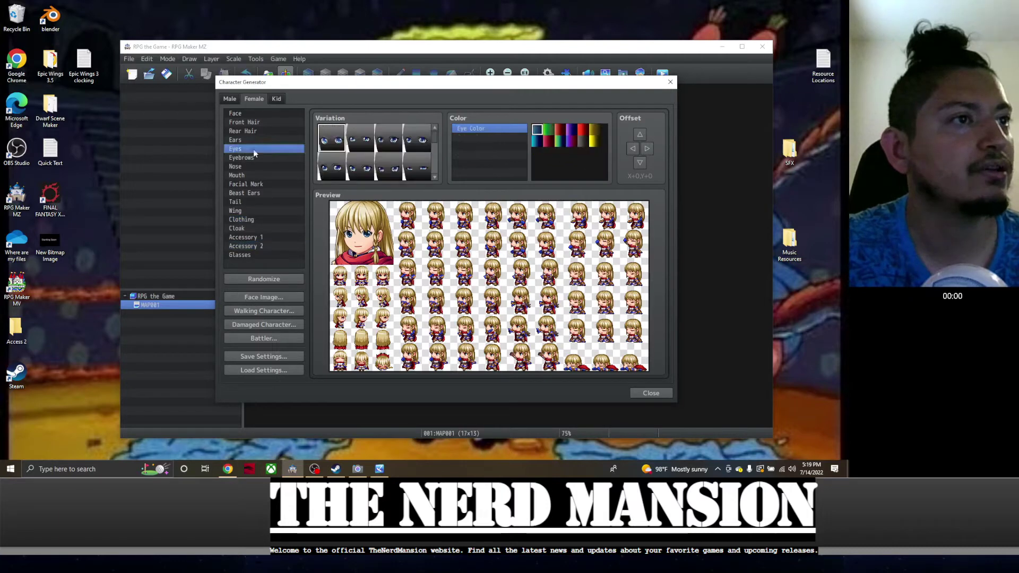
left_click(245, 175)
left_click(251, 184)
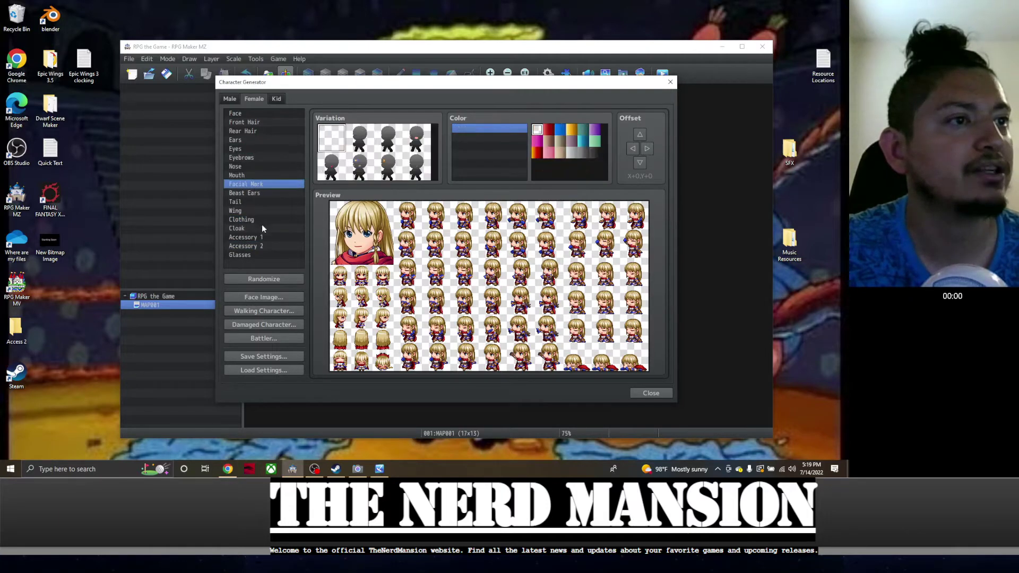
left_click(262, 240)
left_click(269, 252)
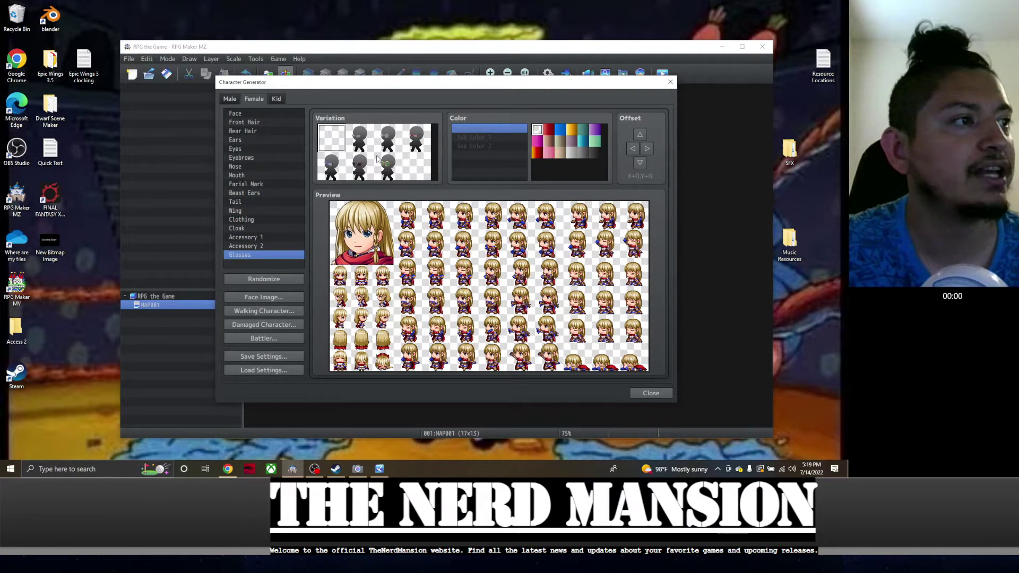
left_click(281, 113)
Try several clothing variations on the kid character
left_click(280, 98)
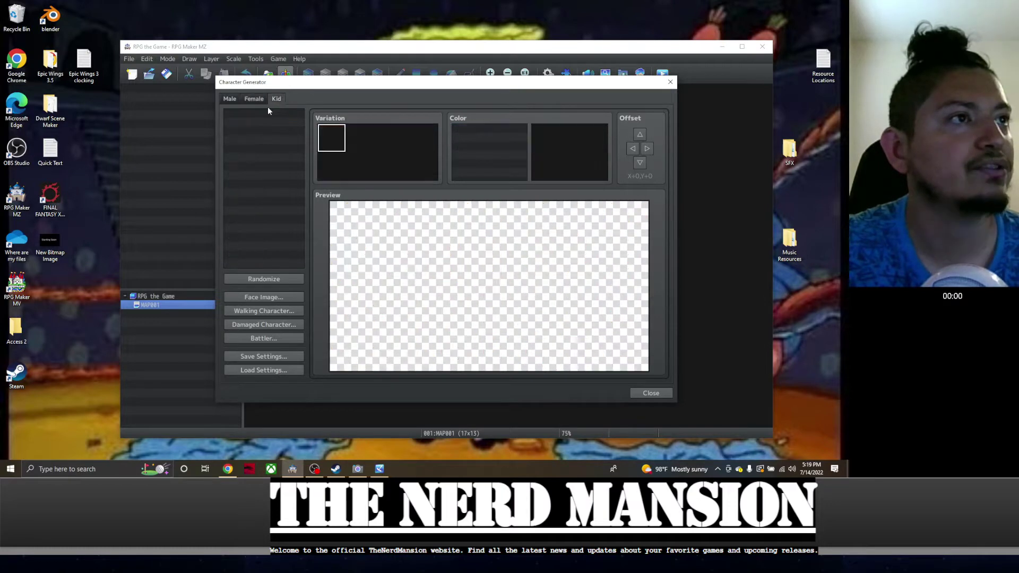
left_click(254, 219)
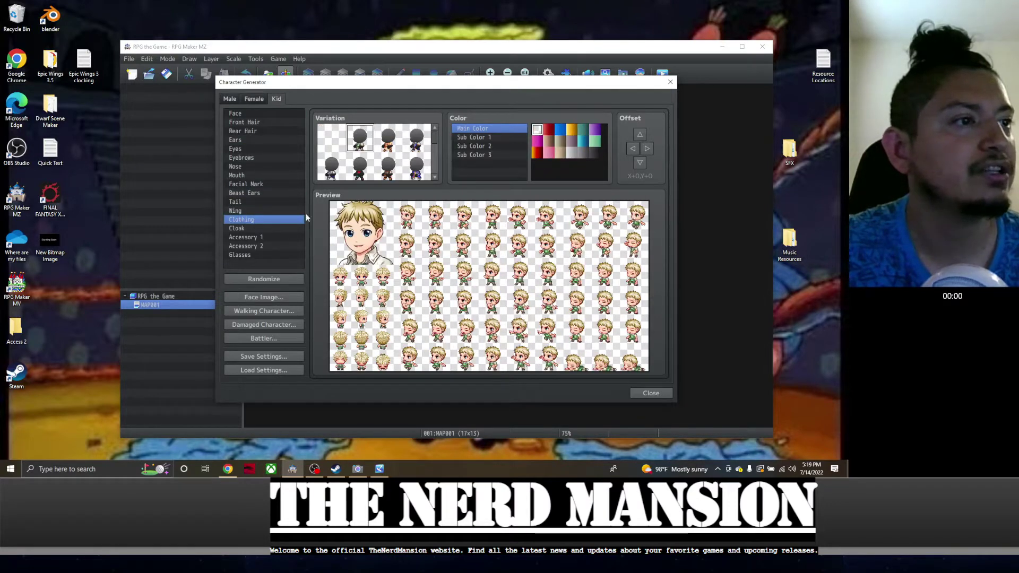
scroll(390, 156, "down", 4)
left_click(389, 154)
left_click(354, 157)
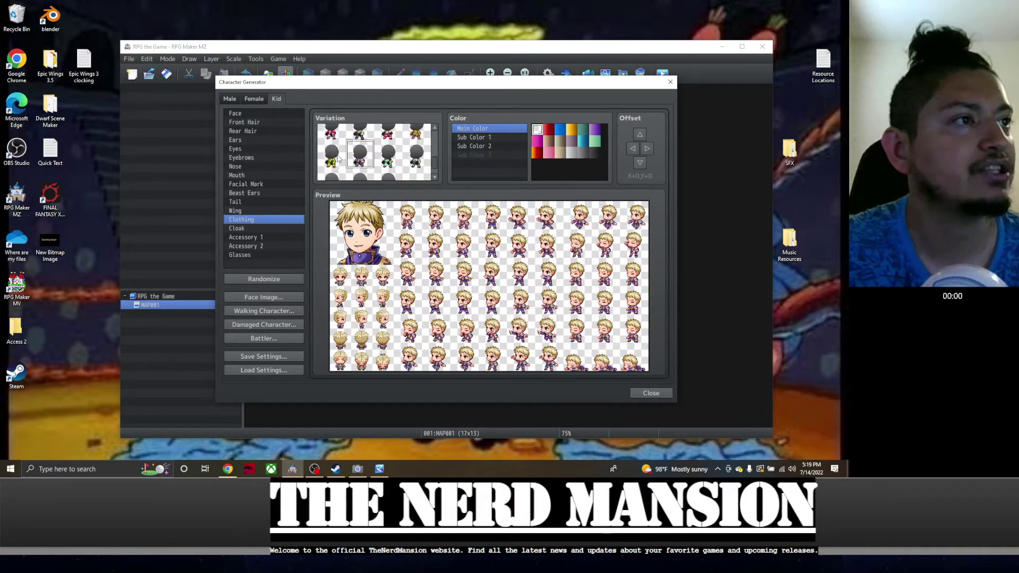
left_click(336, 156)
Compare the female and male characters, and view the male character's battler sprite sheet
left_click(253, 98)
left_click(230, 98)
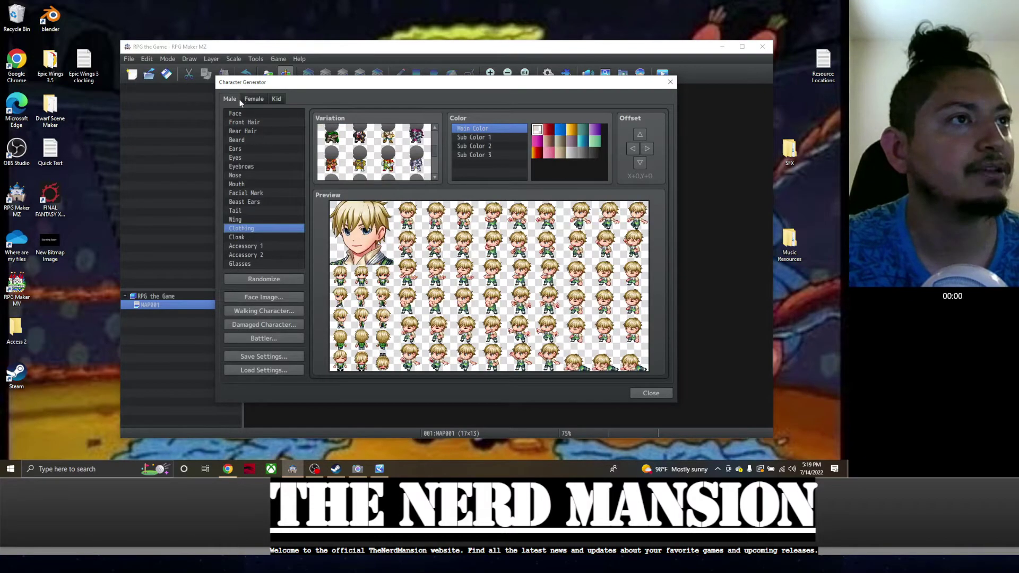
left_click(255, 100)
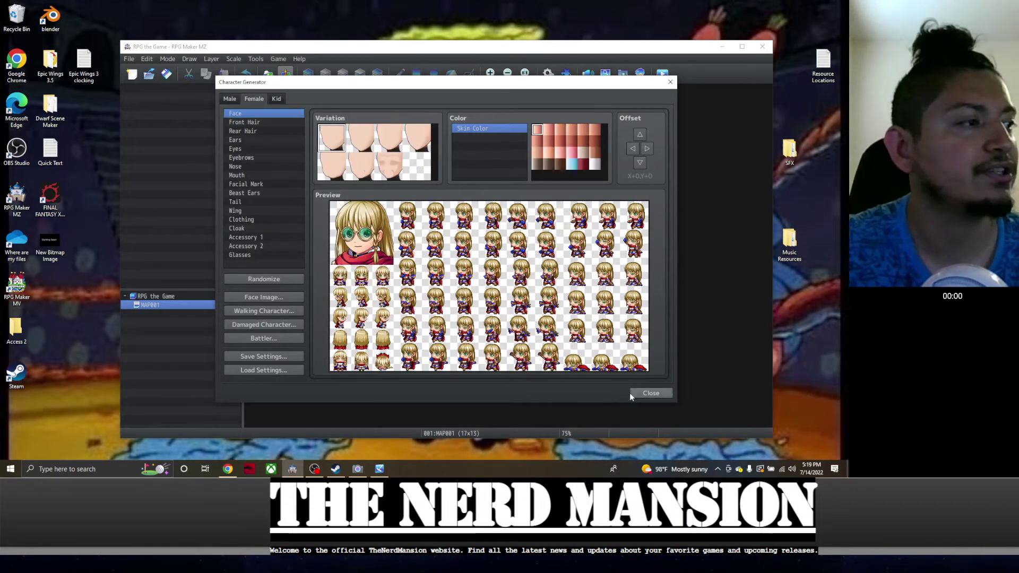
left_click(235, 101)
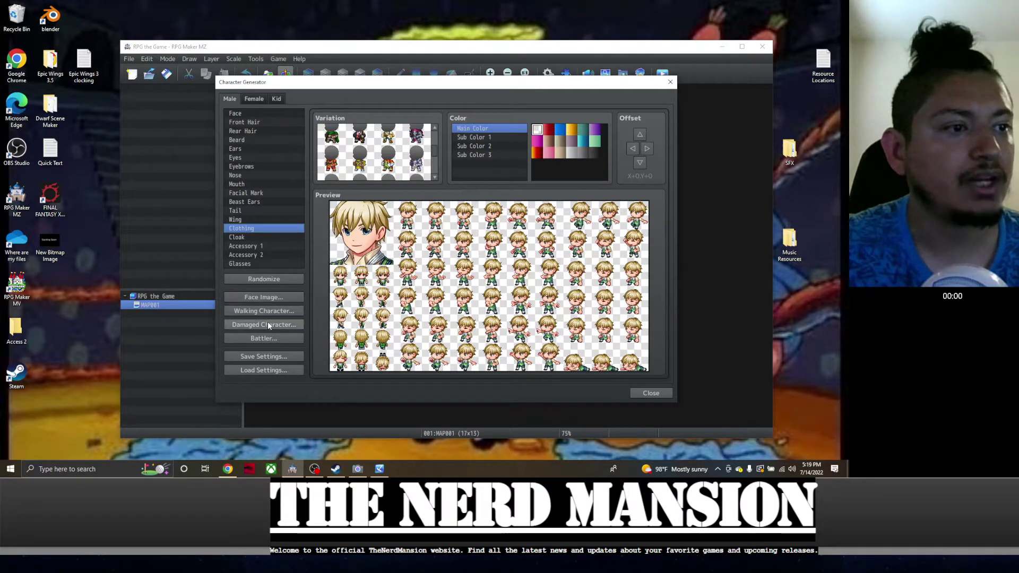
left_click(274, 338)
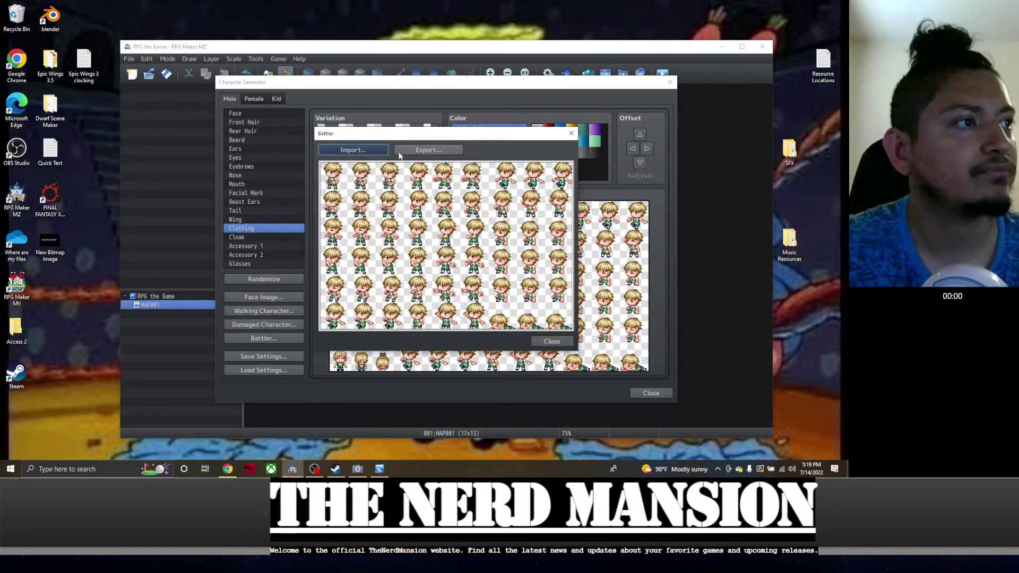
left_click(552, 341)
Randomize the male character repeatedly until getting a grey-haired design with beast ears and a purple scarf
left_click(268, 278)
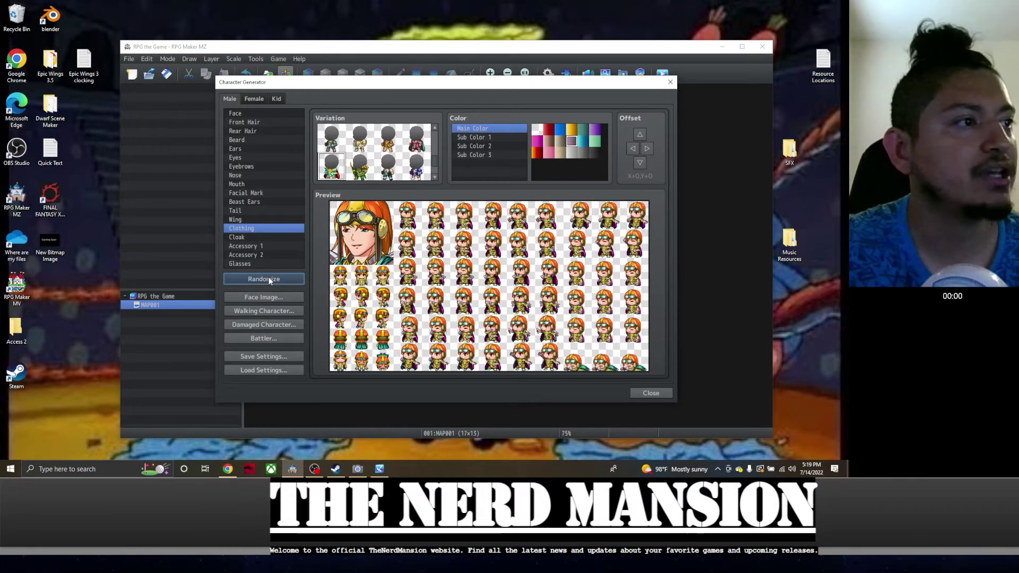
left_click(268, 278)
left_click(265, 279)
left_click(264, 278)
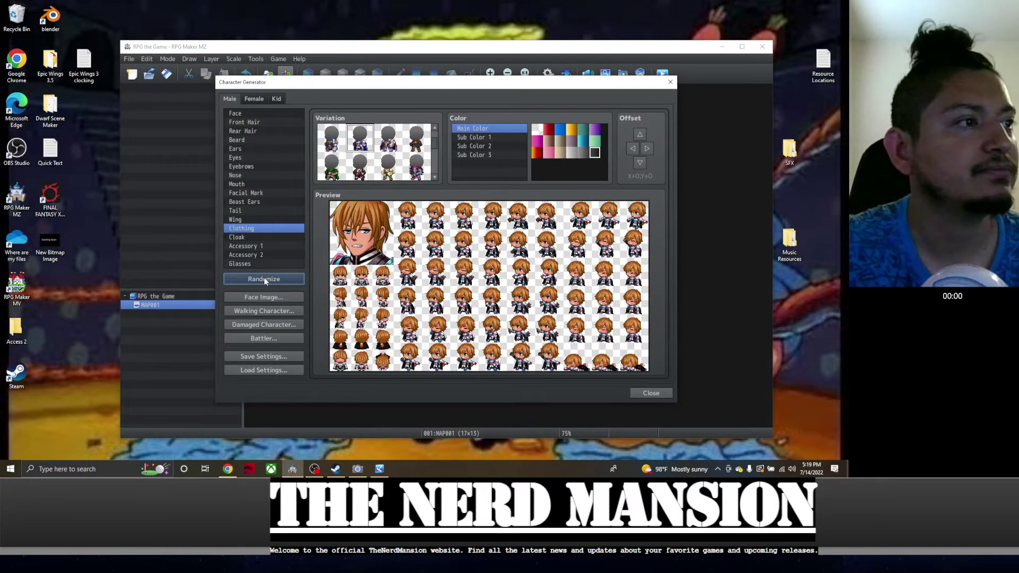
left_click(264, 280)
left_click(264, 280)
left_click(263, 280)
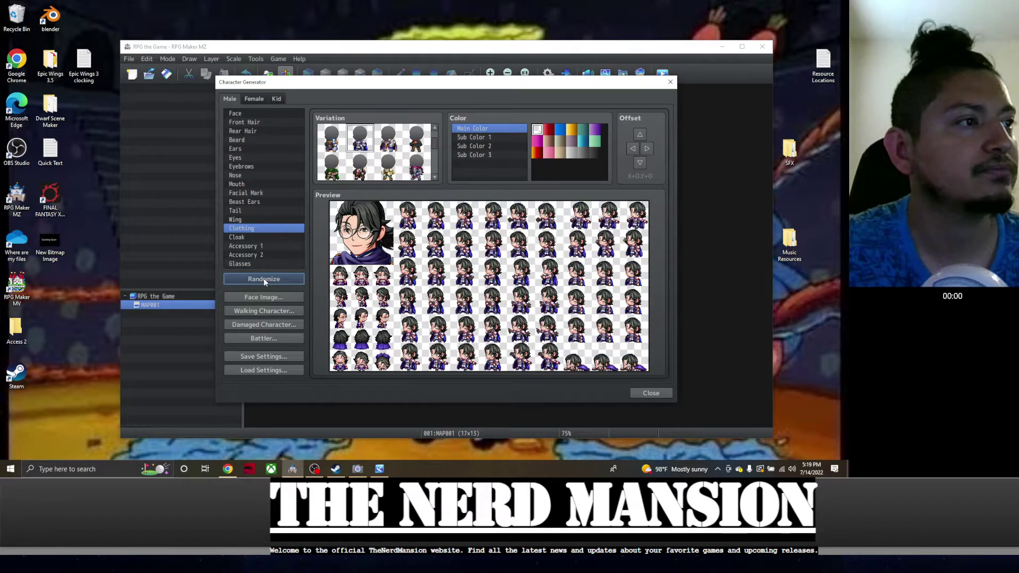
left_click(263, 278)
left_click(264, 278)
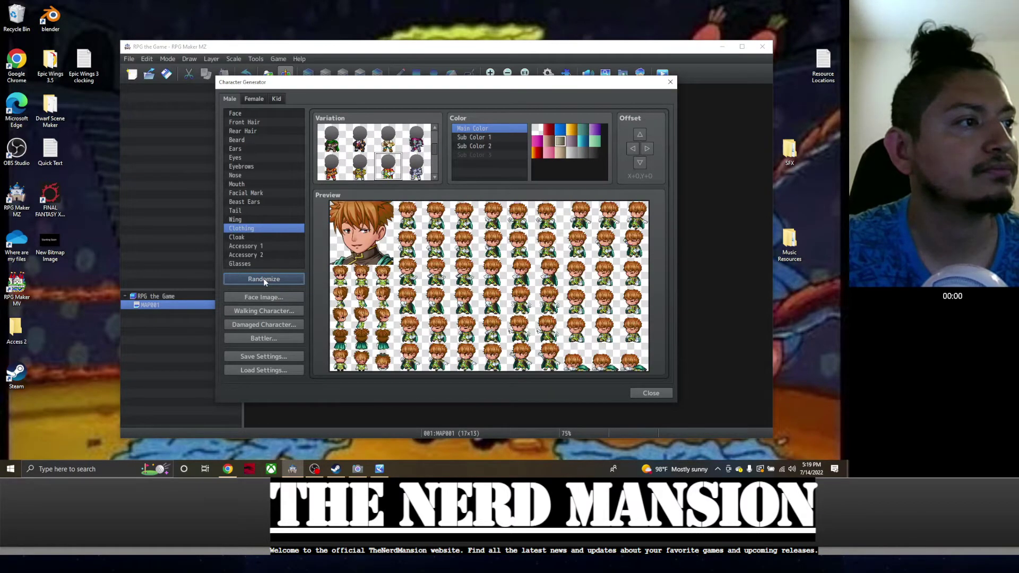
left_click(263, 278)
left_click(263, 278)
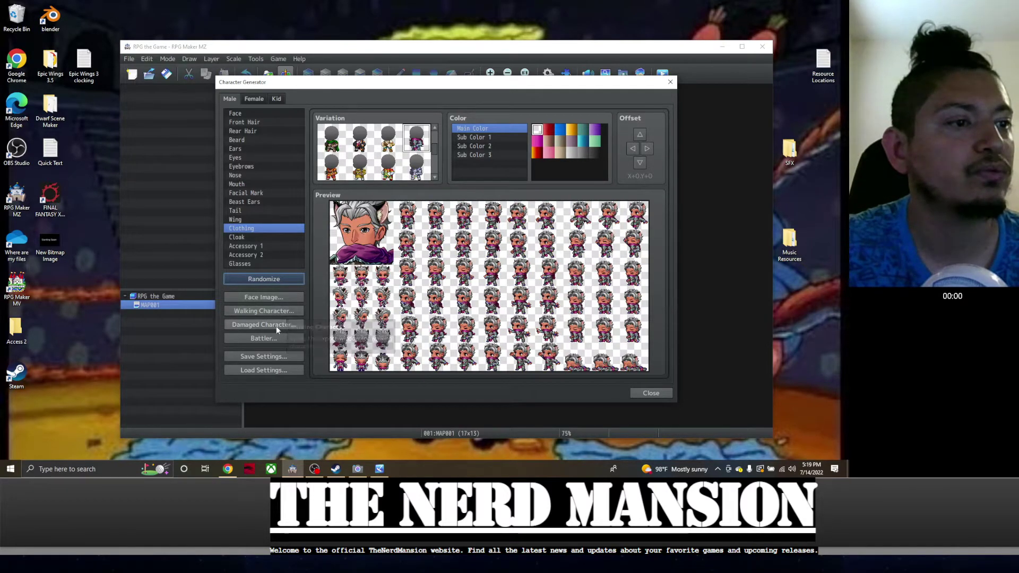
Export the male character's face image as newasset1 to the project's faces folder
left_click(281, 295)
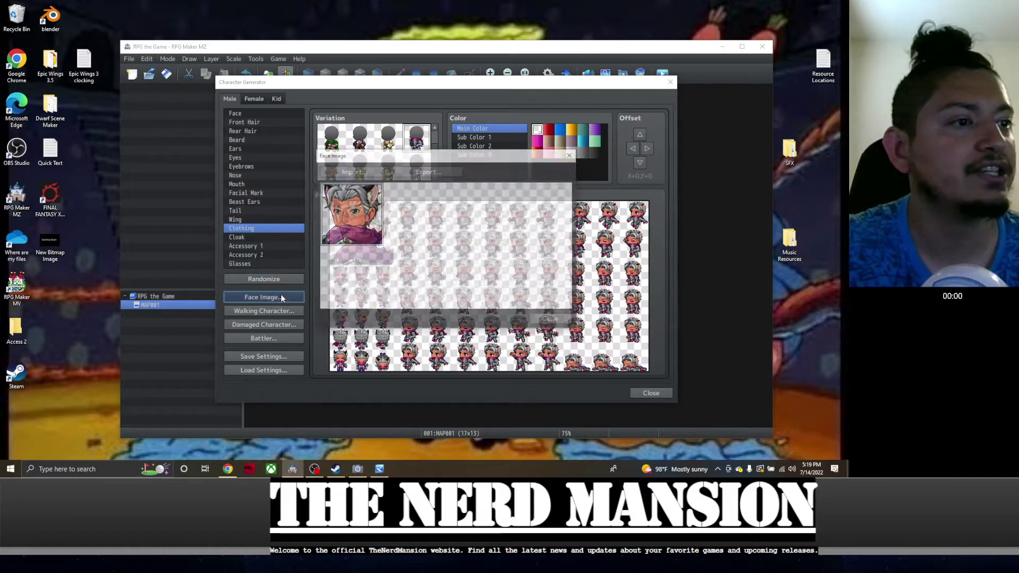
left_click(416, 171)
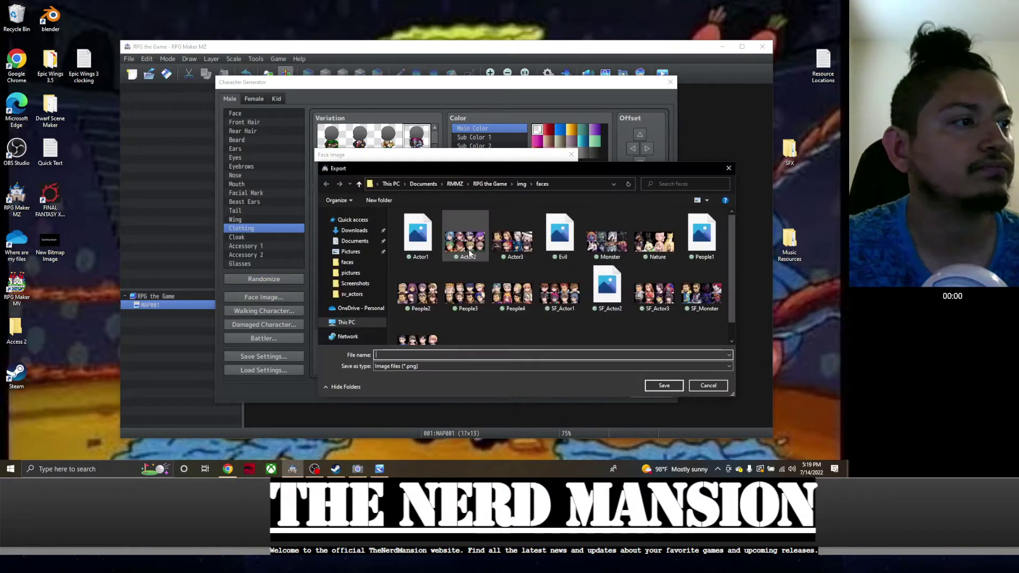
type("newa")
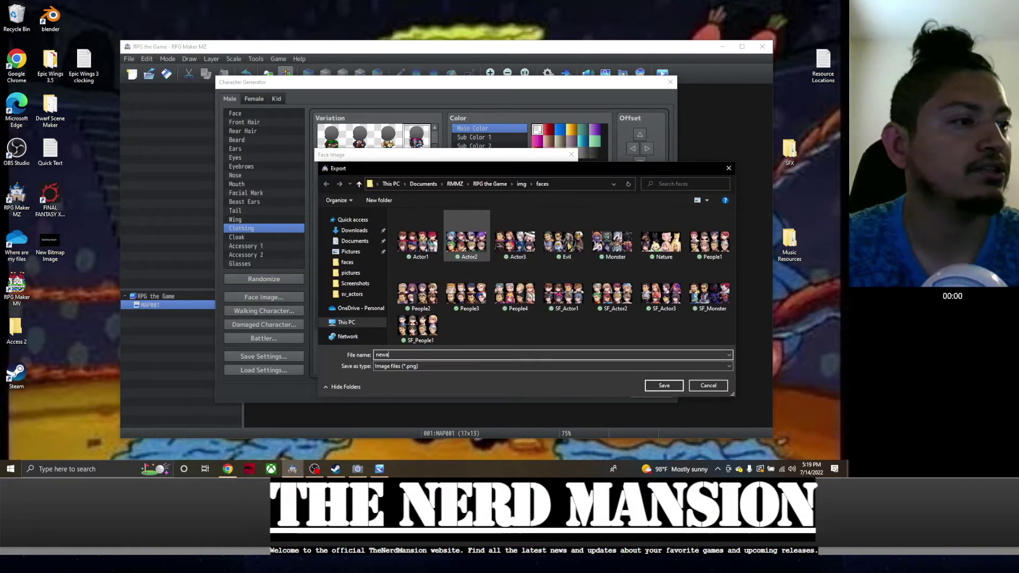
type("cs")
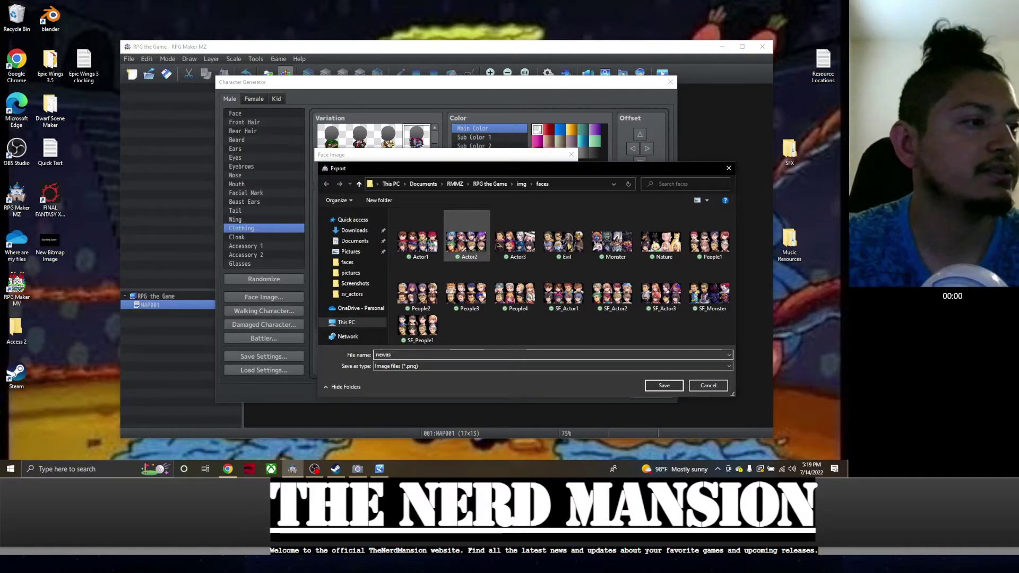
type("set")
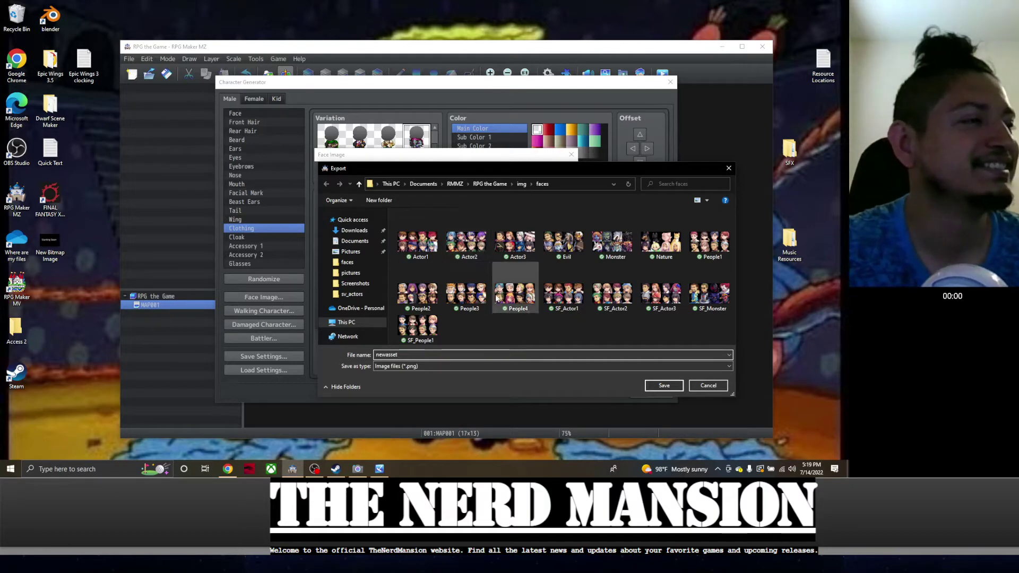
type("1")
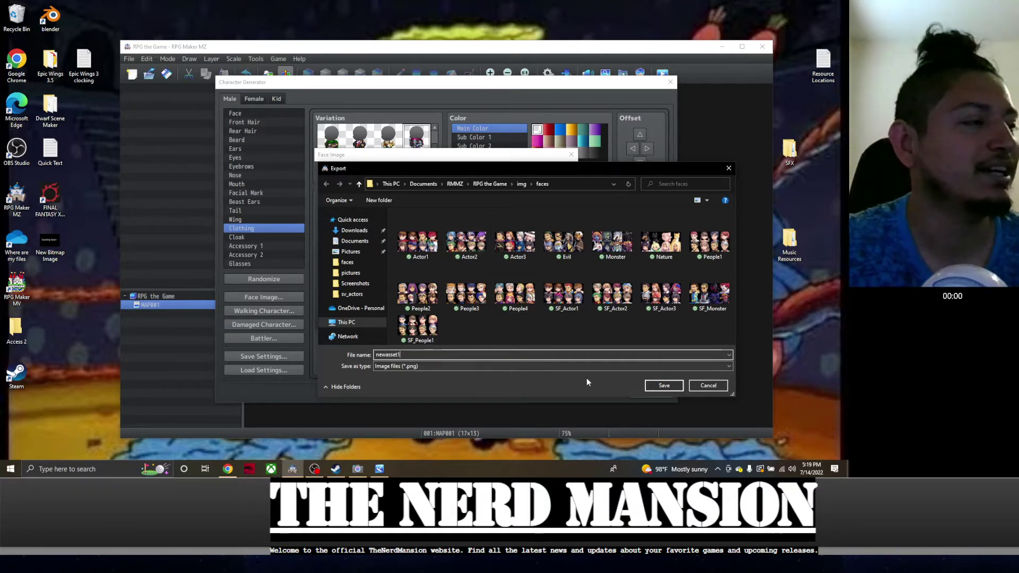
left_click(657, 385)
left_click(536, 319)
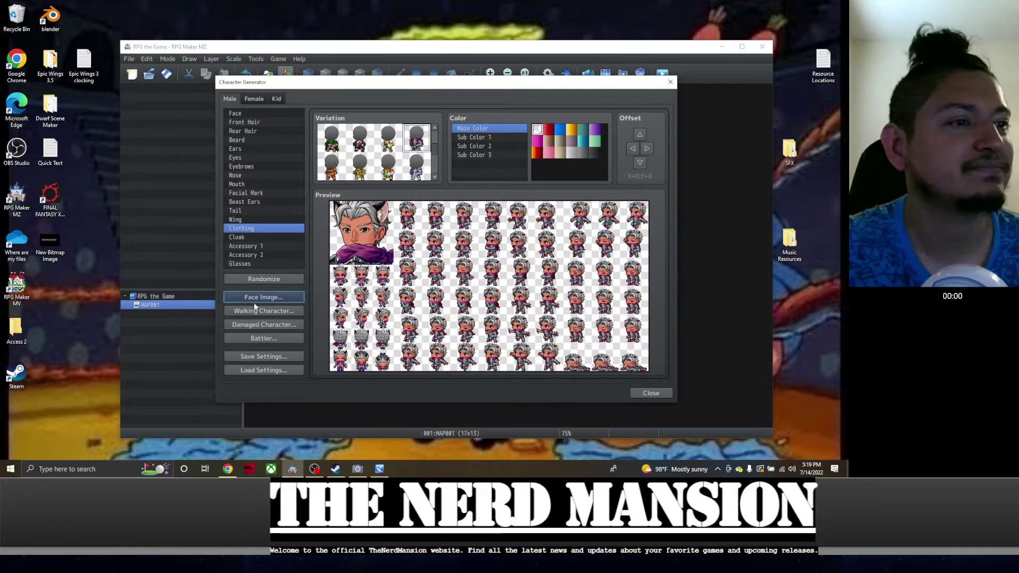
Export the male character's walking sprite sheet as newasset1 to the characters folder
left_click(260, 310)
left_click(423, 150)
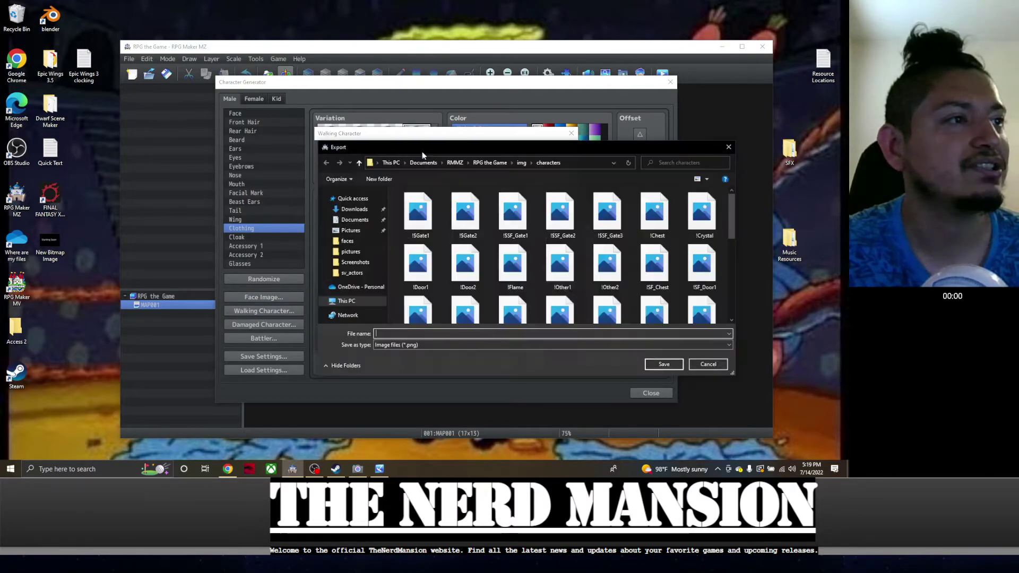
type("newasset1")
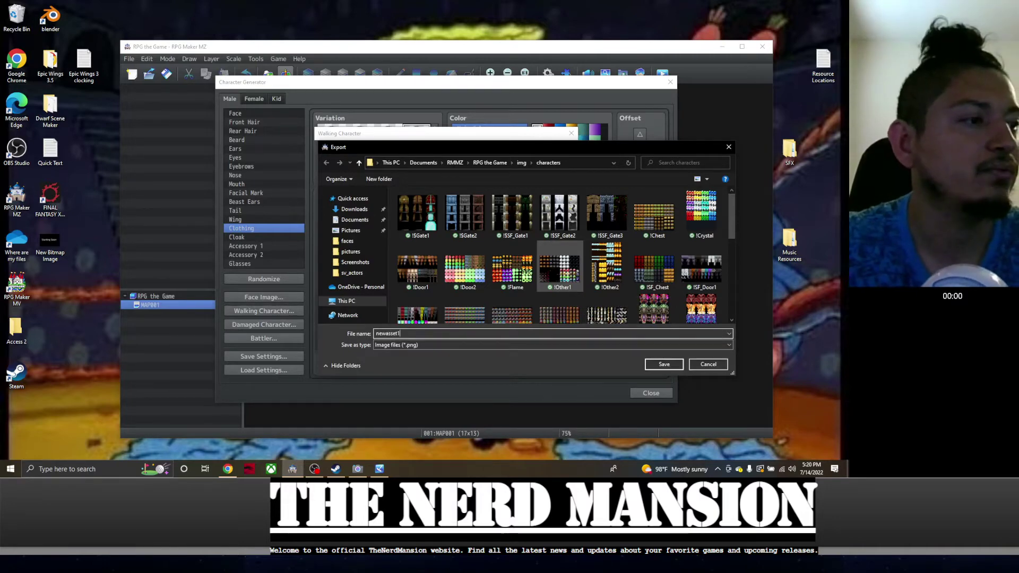
key("Return")
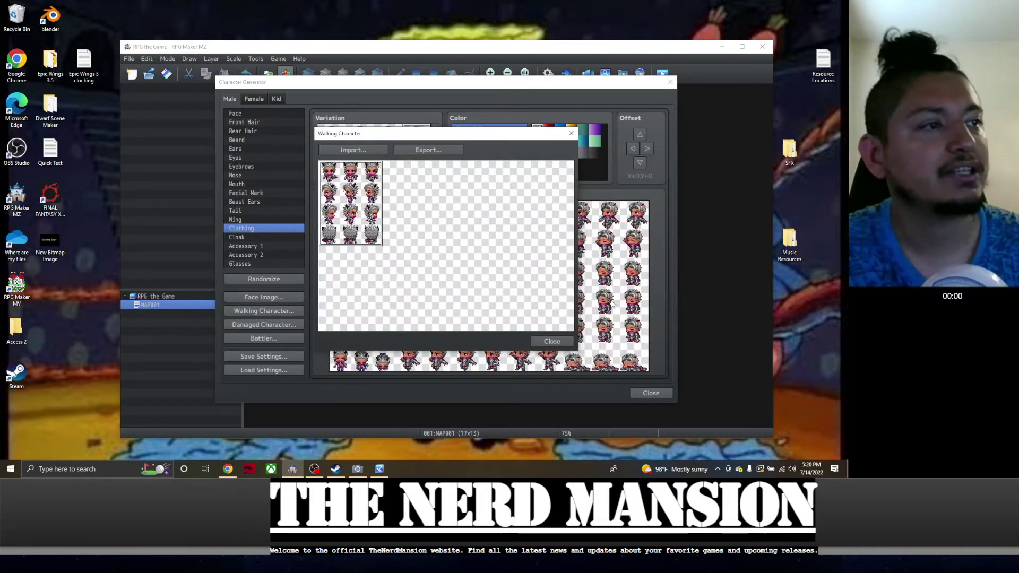
left_click(540, 343)
Export the male character's battler sheet as newasset1 to the sv_actors folder and close the Character Generator
left_click(271, 336)
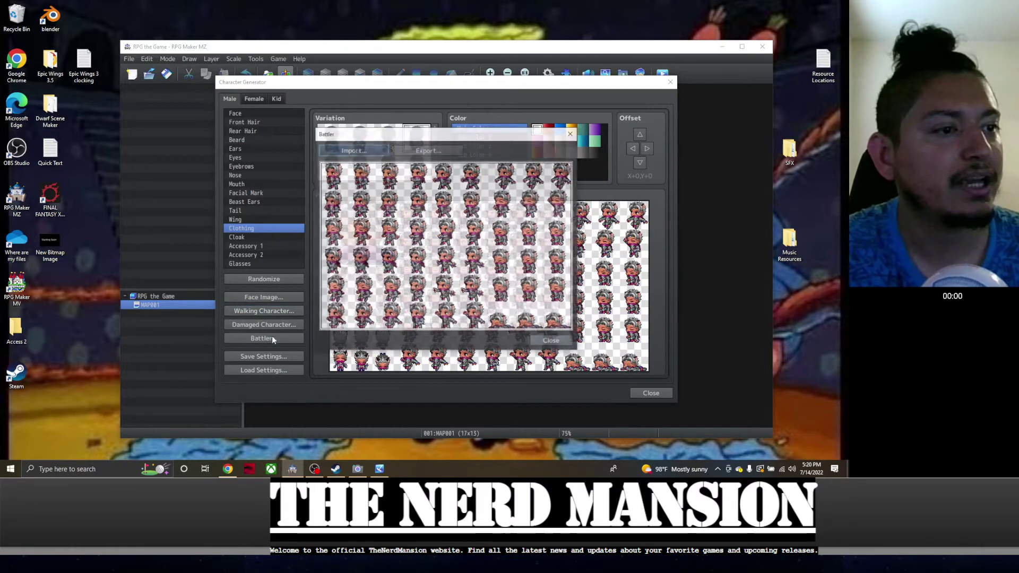
left_click(428, 150)
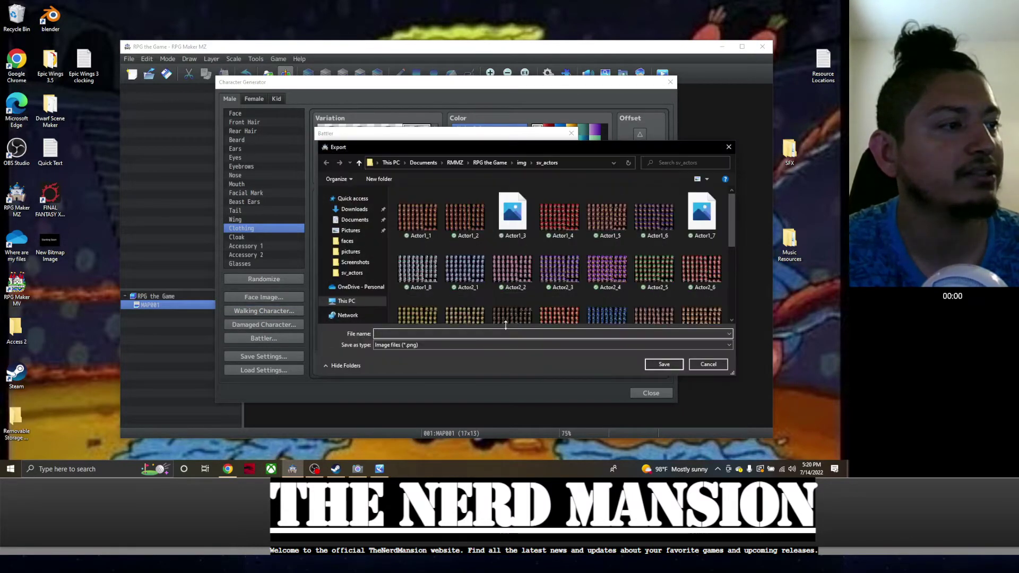
type("newasse")
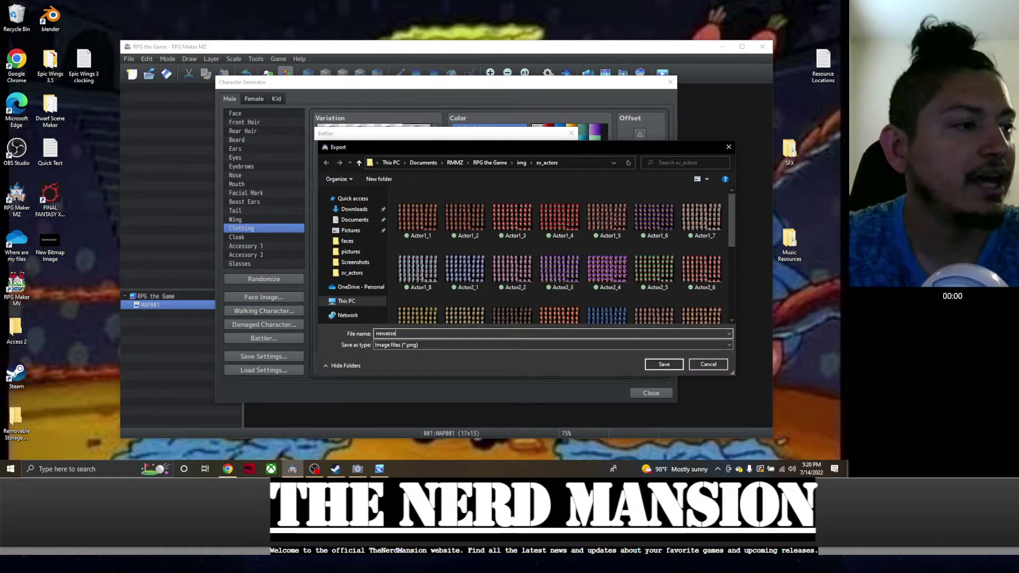
type("t1")
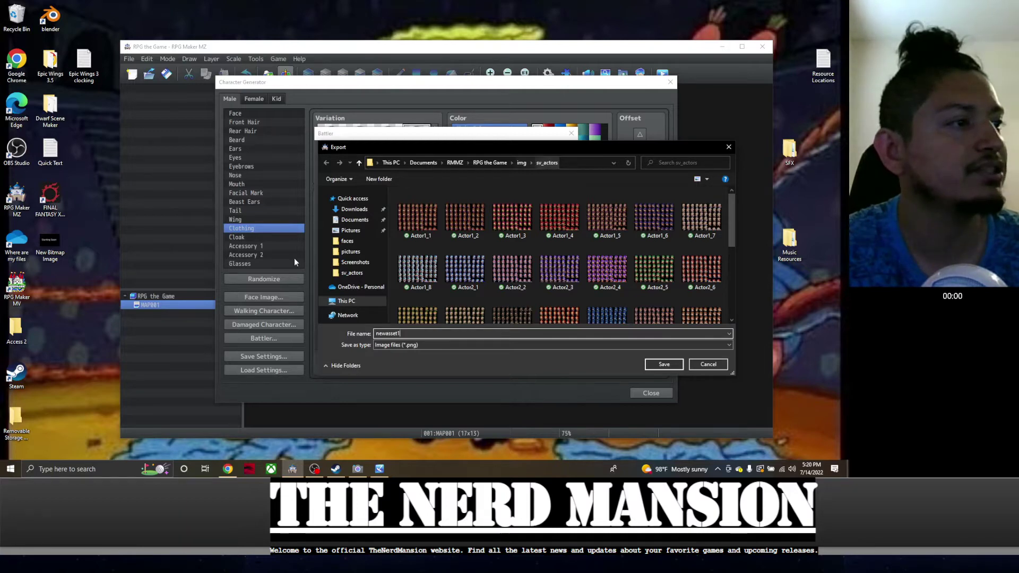
left_click(664, 364)
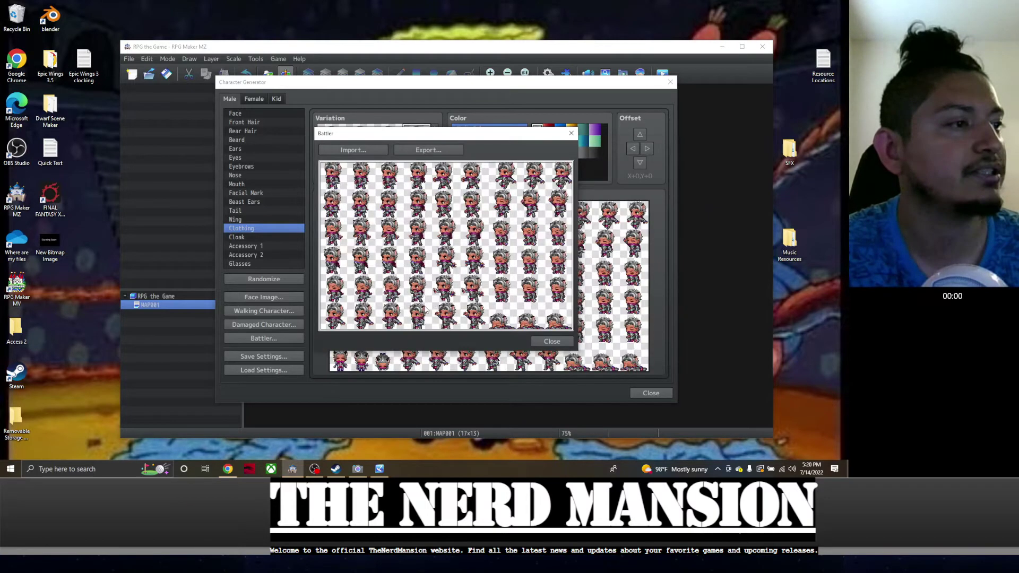
left_click(552, 341)
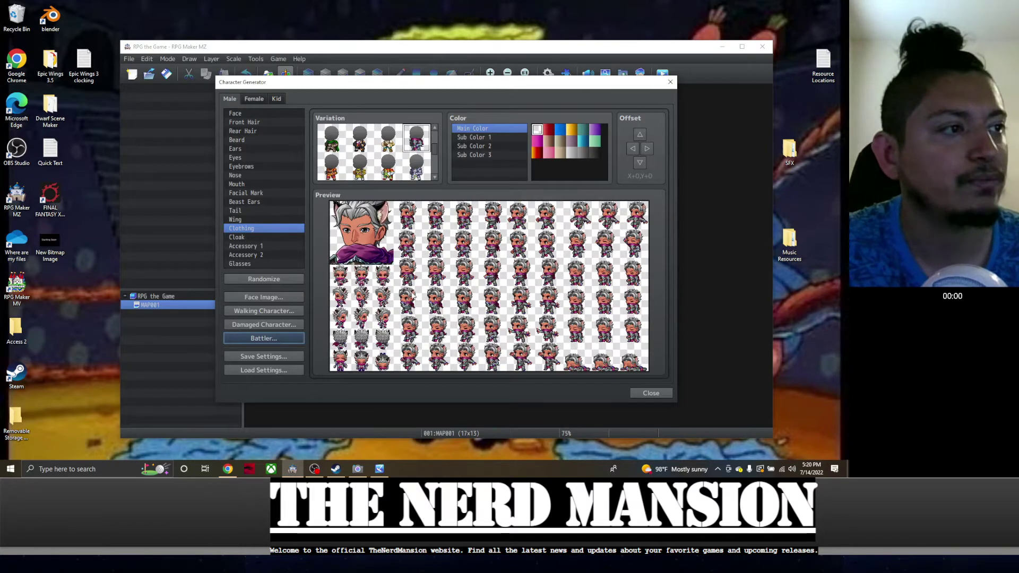
left_click(650, 393)
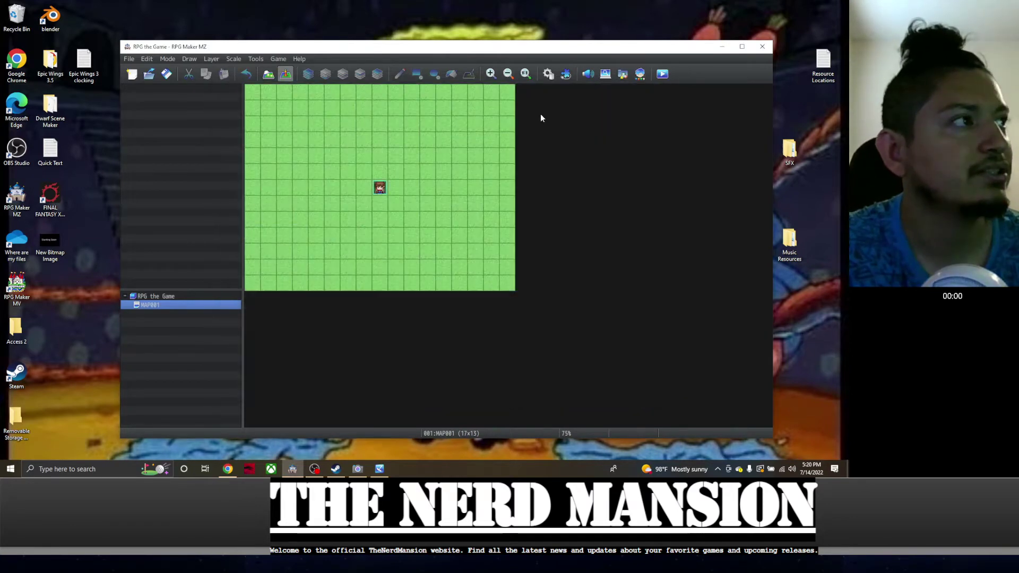
Open the database and assign the newasset1 face image to the first actor
left_click(547, 75)
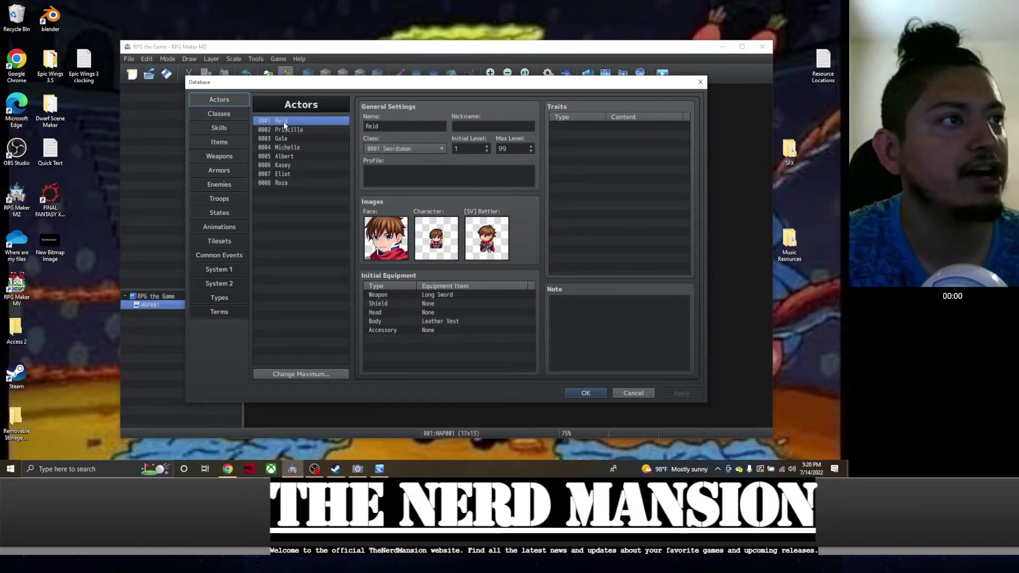
left_click(397, 148)
double_click(376, 126)
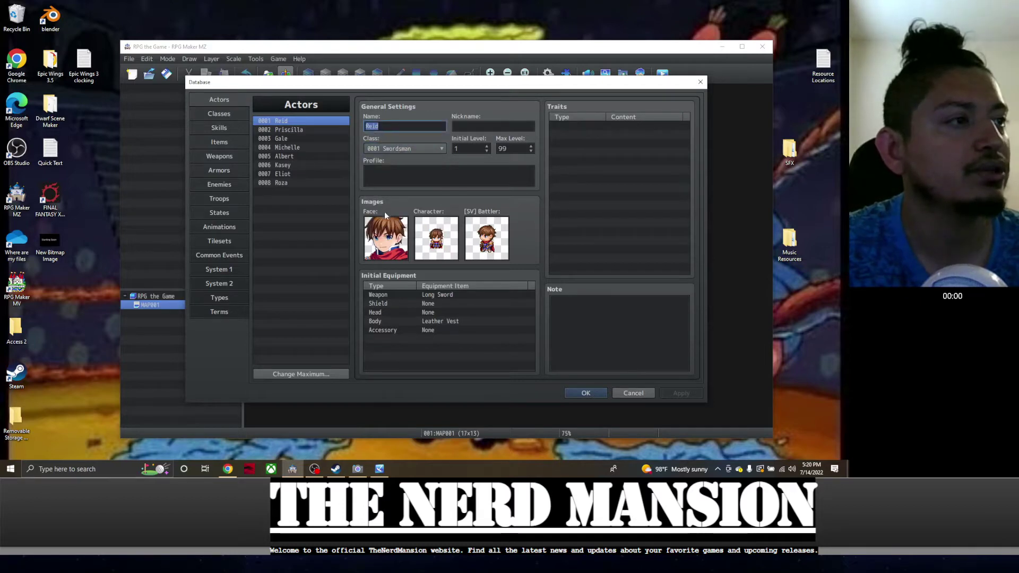
double_click(393, 231)
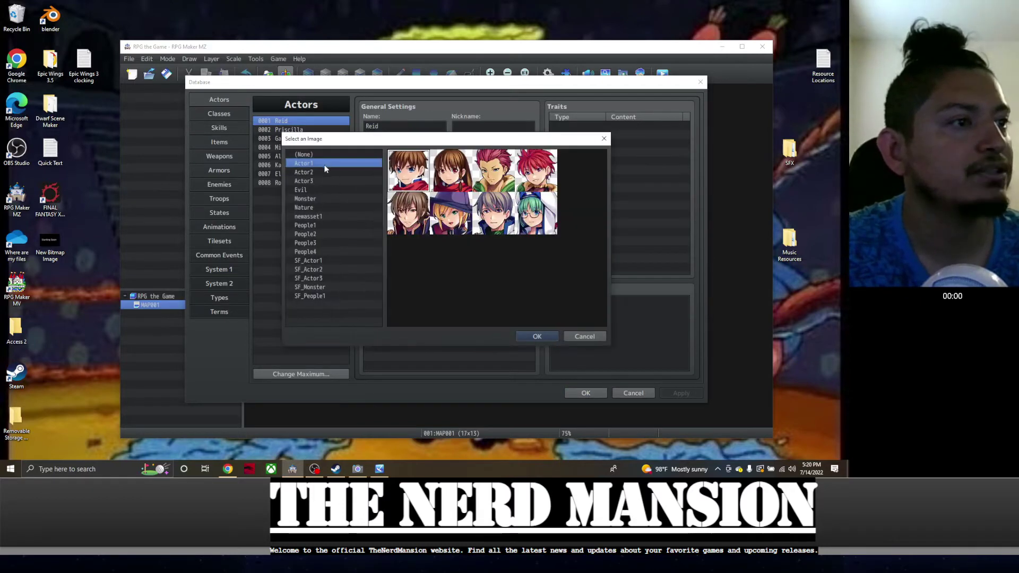
left_click_drag(324, 166, 319, 217)
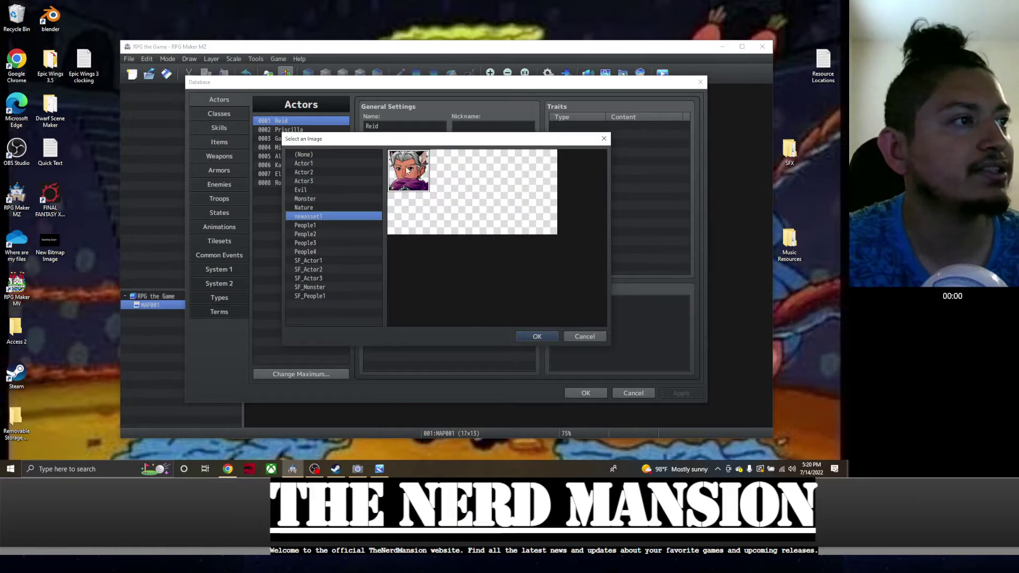
left_click(527, 334)
Set the first actor's walking character image to newasset1
double_click(428, 240)
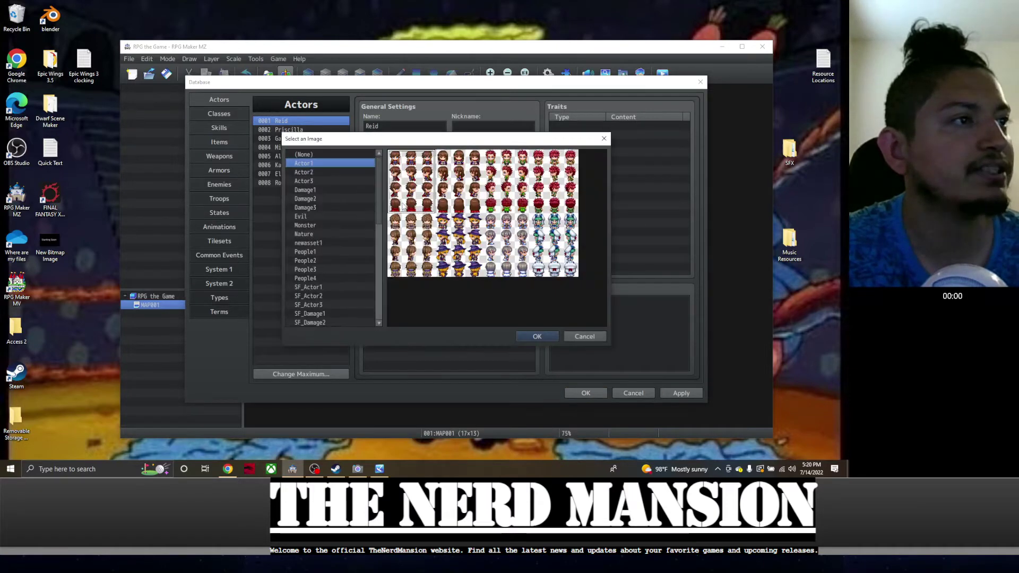
left_click_drag(328, 176, 322, 240)
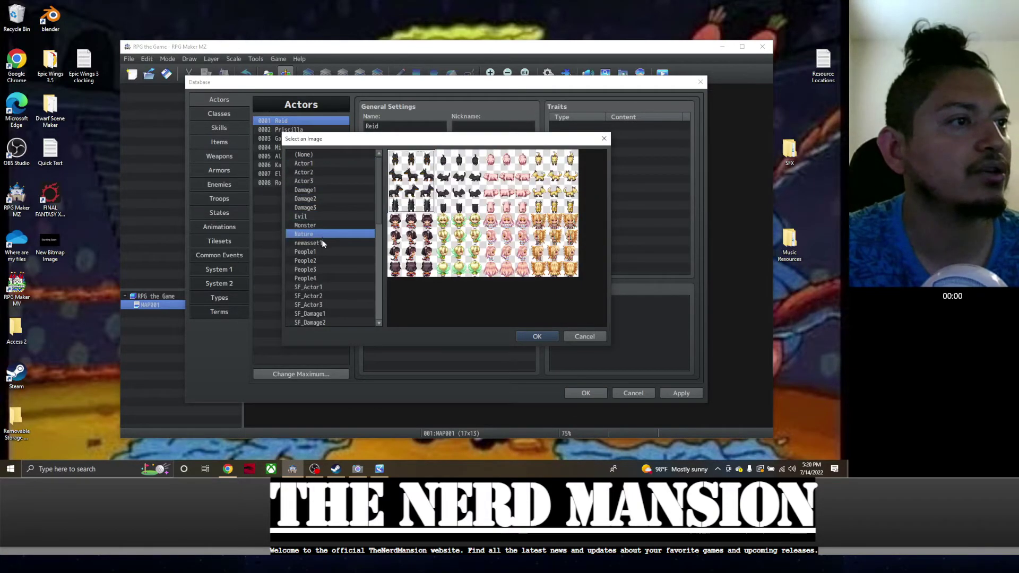
left_click(527, 334)
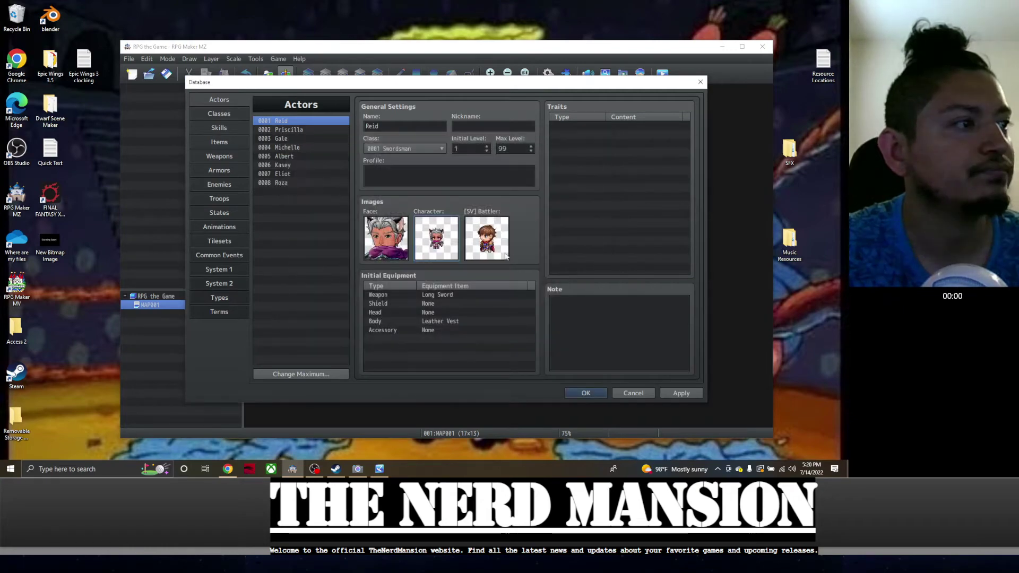
Set the first actor's side-view battler image to newasset1 and apply the database changes
double_click(441, 243)
scroll(336, 268, "down", 4)
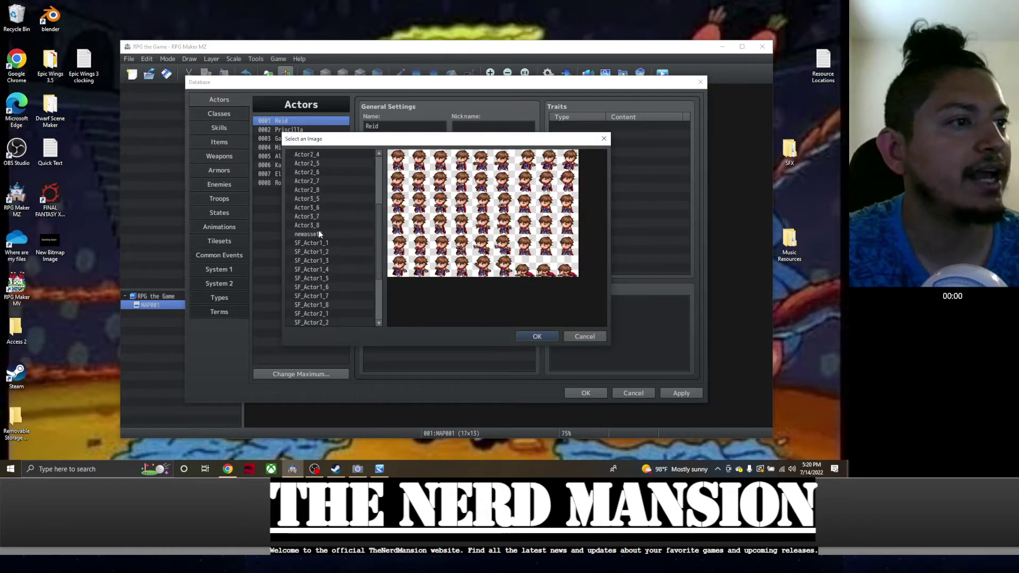
left_click(318, 233)
left_click(535, 334)
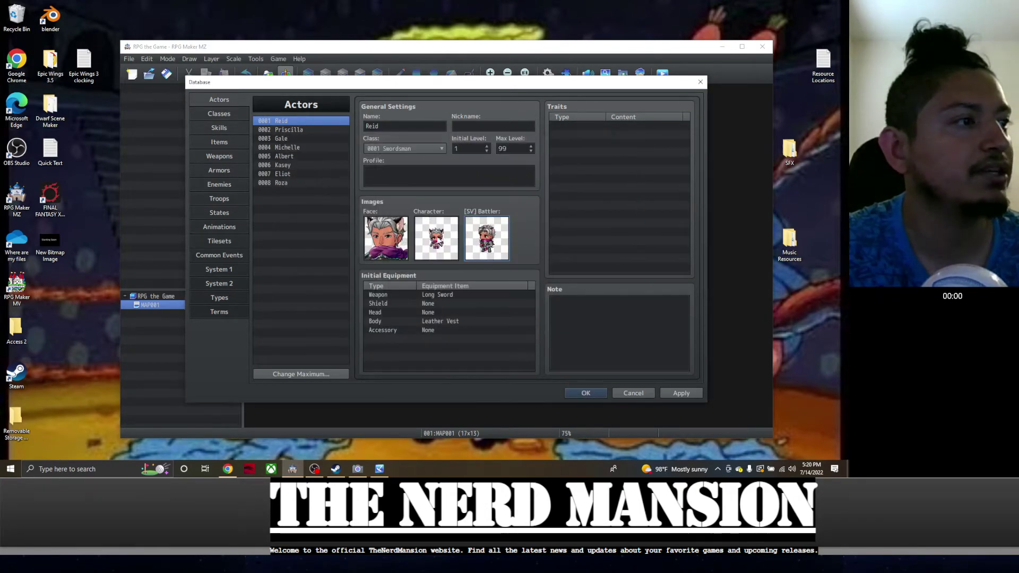
left_click(676, 394)
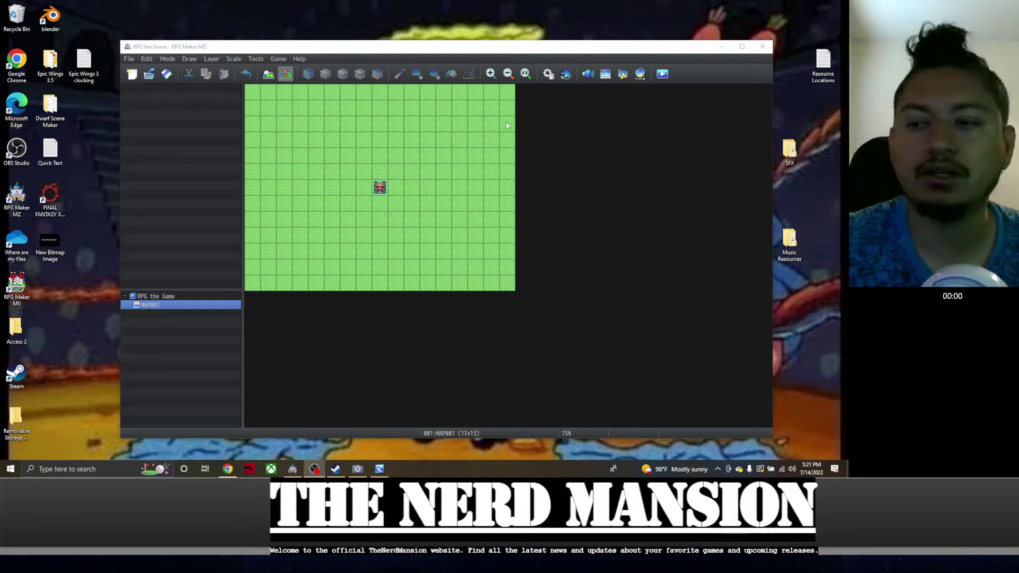
Reopen the Character Generator and view the male character's walking sprite sheet
left_click(640, 74)
key("Escape")
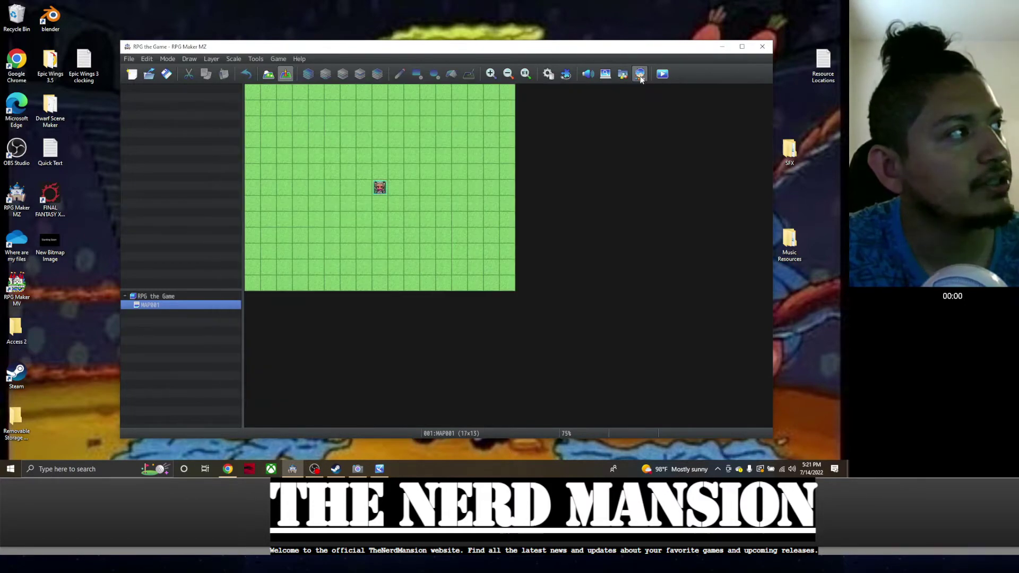
left_click(640, 74)
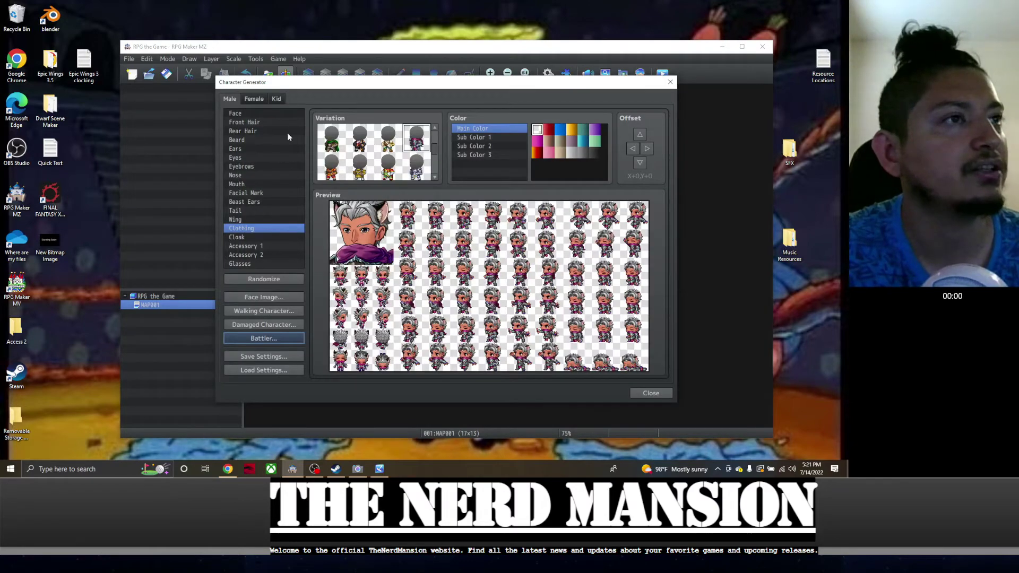
left_click(256, 312)
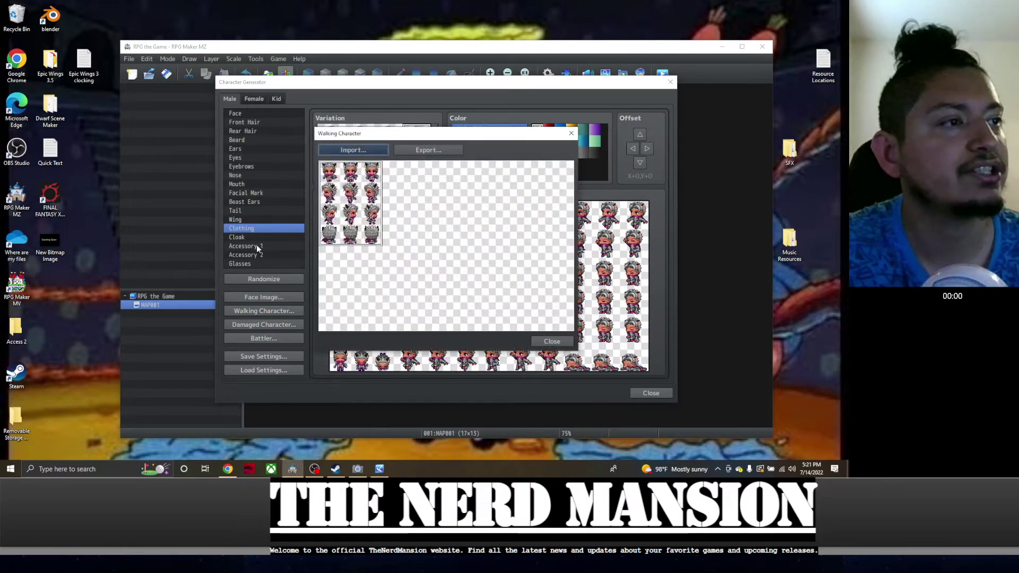
left_click(550, 341)
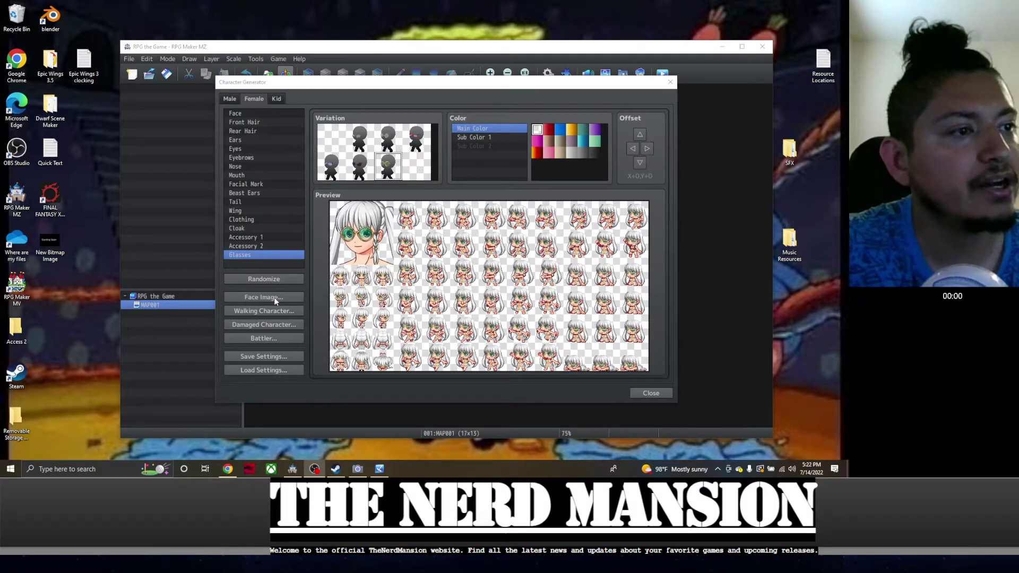
Import the newasset1 face sheet for the female character and place her face in the slot beside the male face
left_click(274, 297)
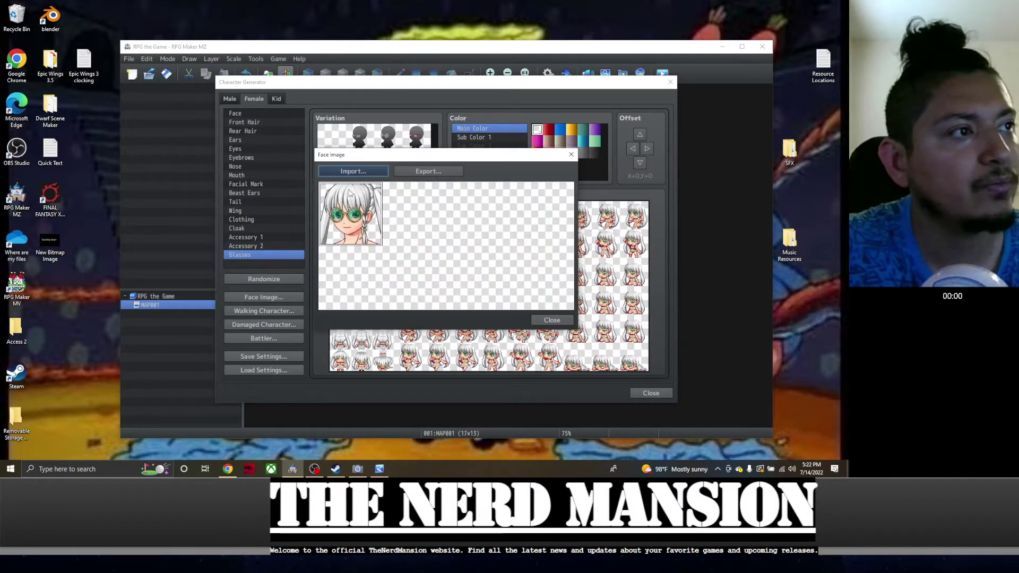
left_click(352, 171)
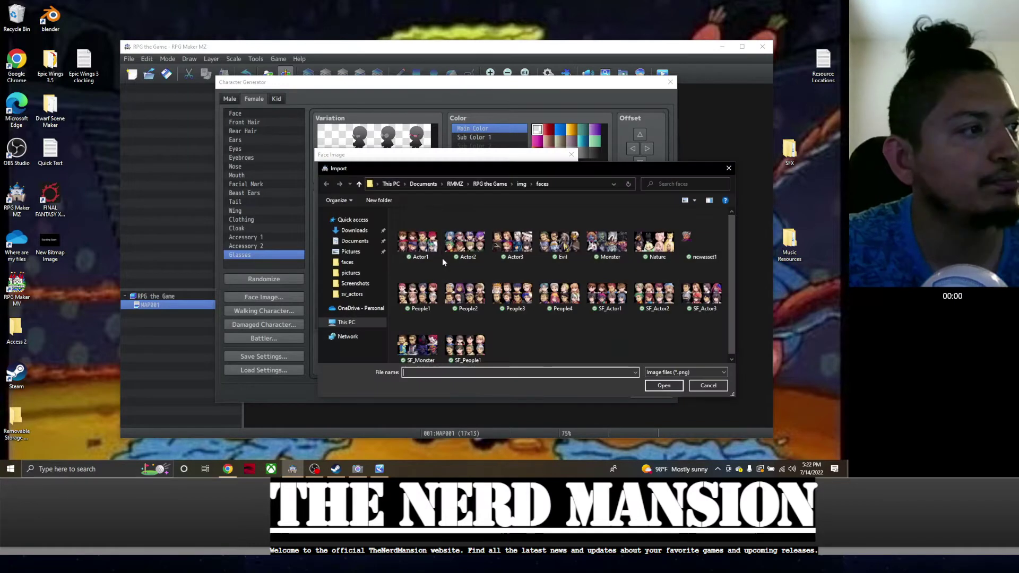
double_click(693, 241)
left_click(419, 218)
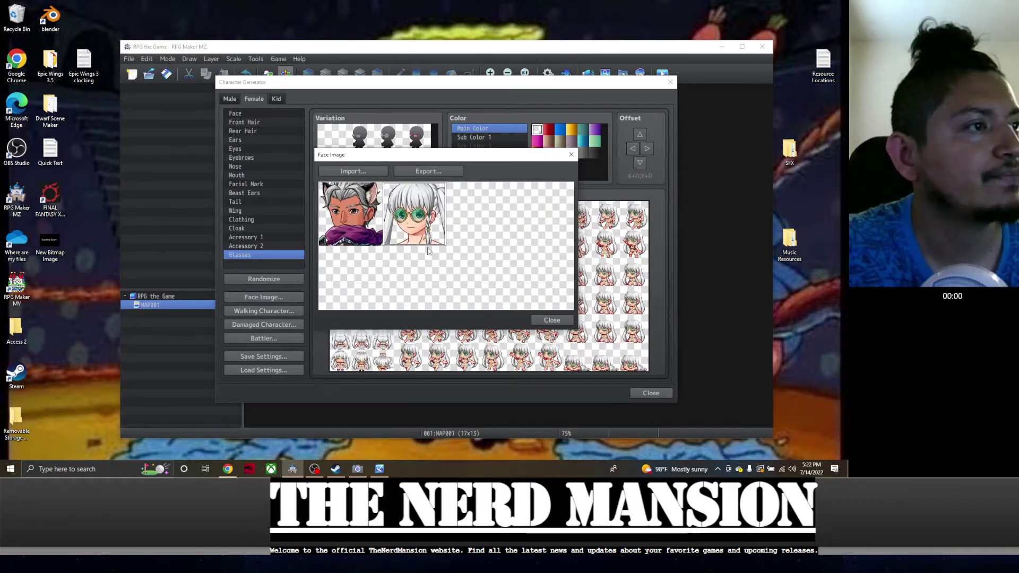
left_click(536, 231)
left_click(462, 223)
left_click(426, 219)
Export the combined male and female face sheet over the existing newasset1 file in the faces folder
left_click(428, 171)
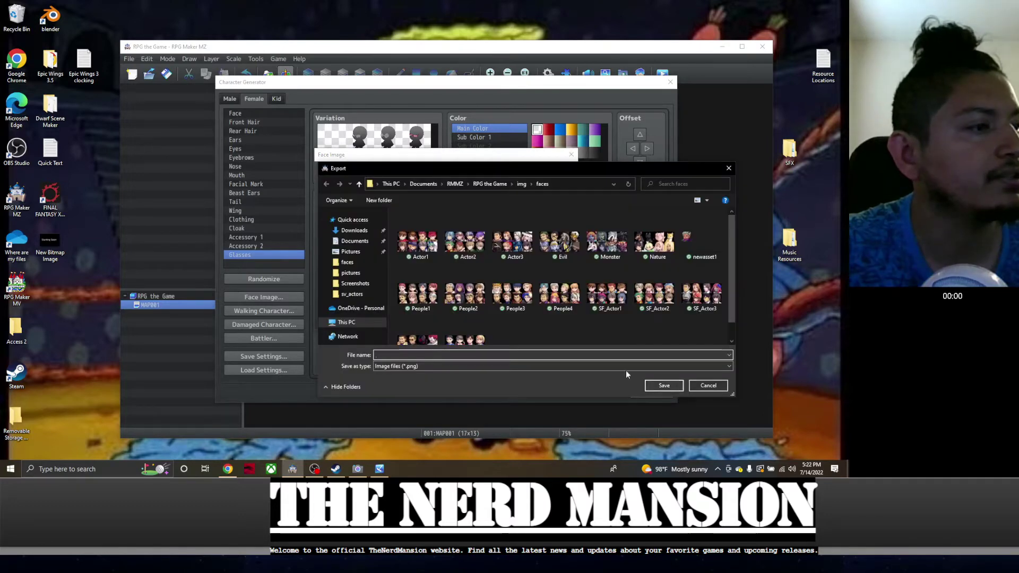
left_click(693, 245)
left_click(658, 387)
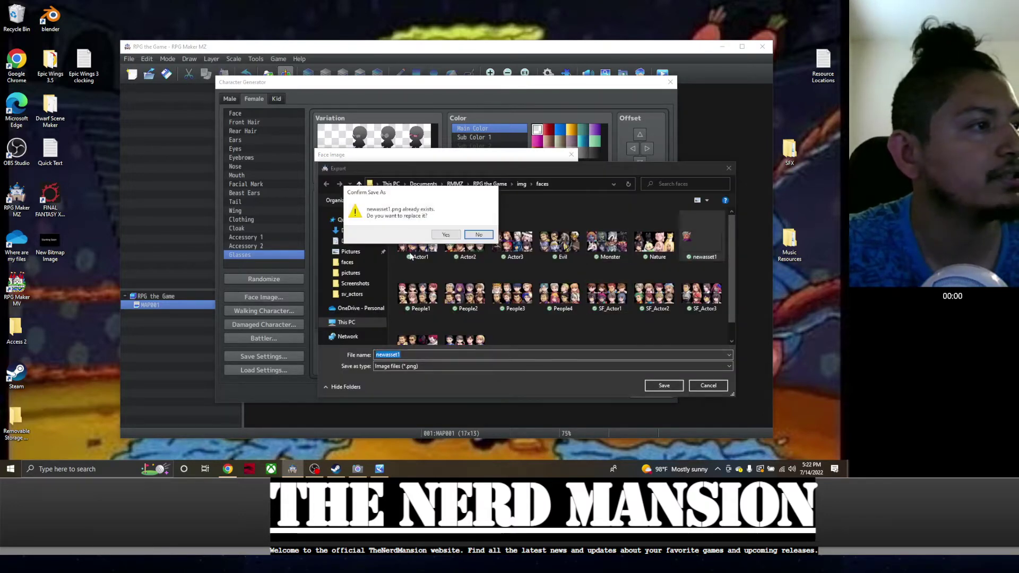
left_click(446, 236)
left_click(551, 320)
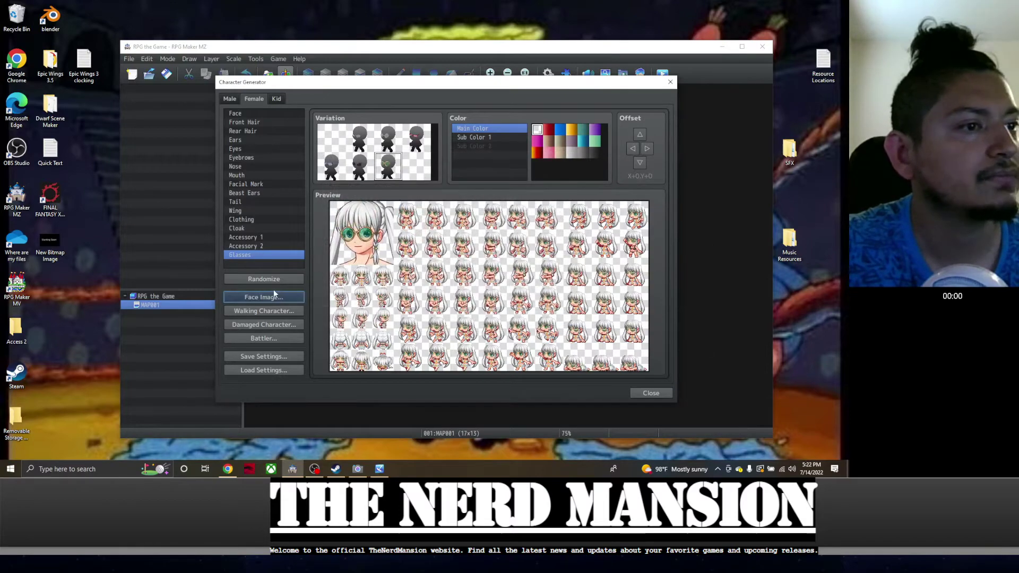
Import the newasset1 walking sheet so the female character's sprites sit in the slot beside the male's
left_click(270, 311)
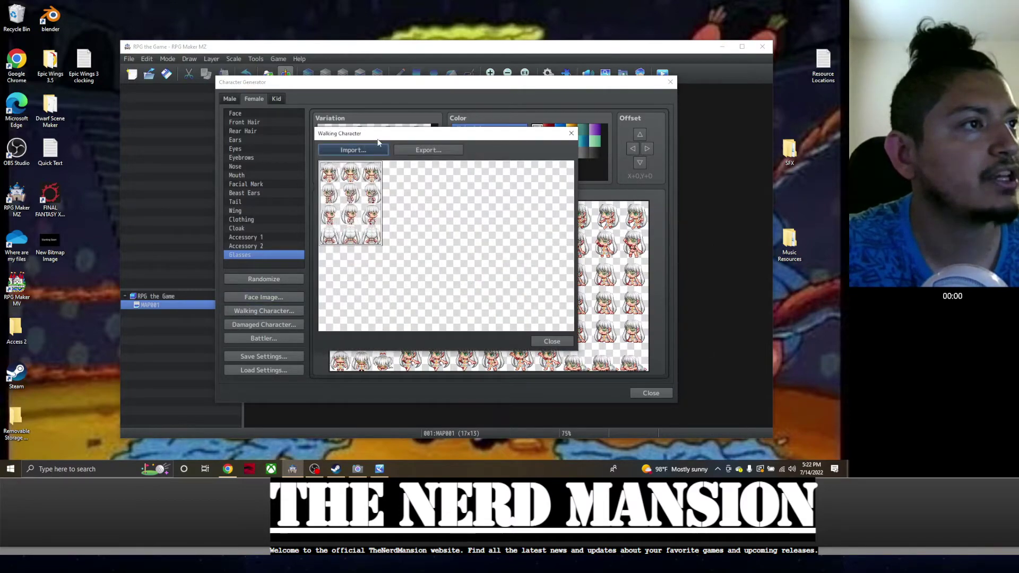
left_click(372, 147)
scroll(548, 278, "down", 5)
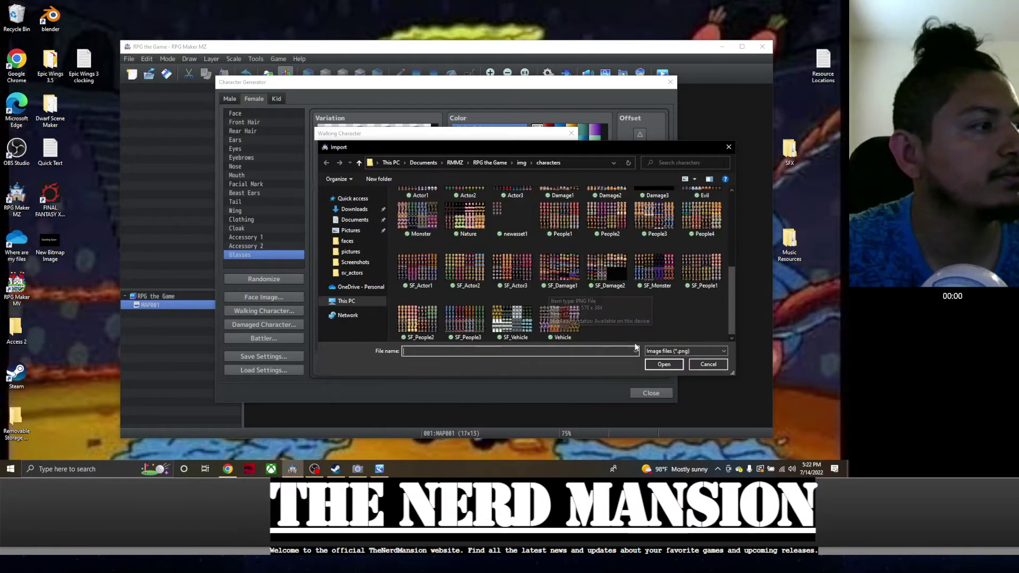
left_click(511, 221)
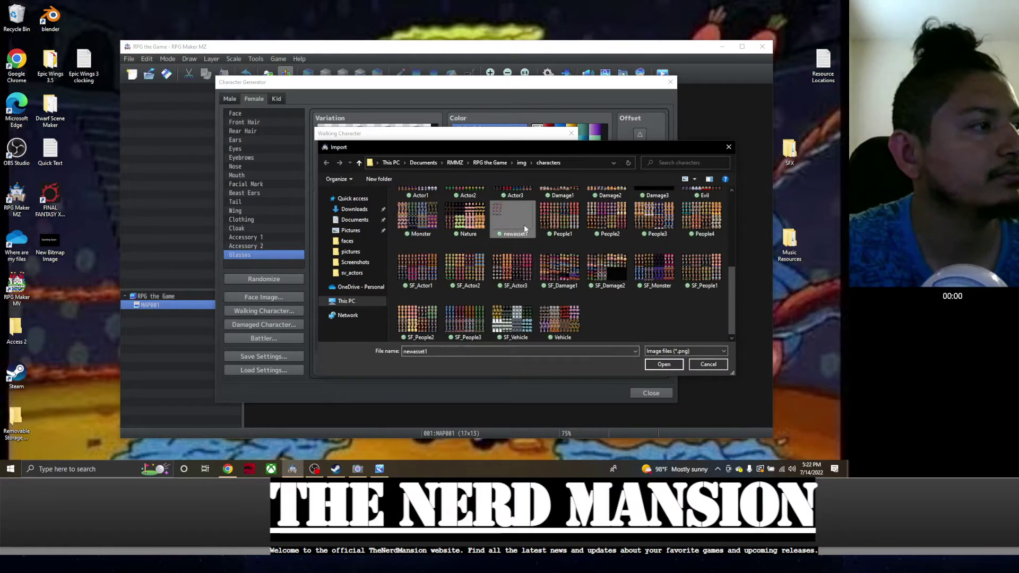
left_click(663, 364)
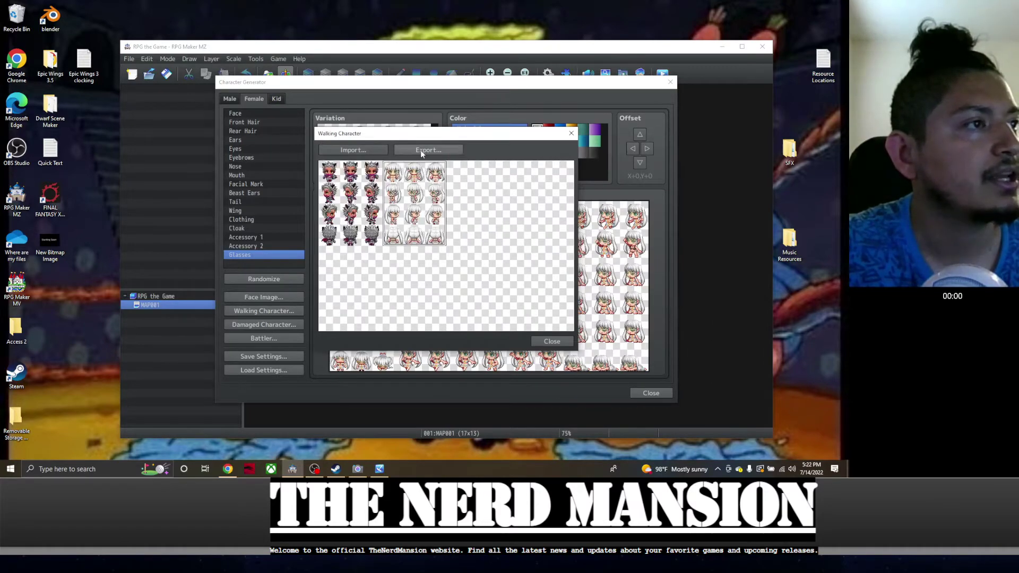
Export the combined walking character sheet over the existing newasset1 file in the characters folder
left_click(420, 150)
scroll(530, 286, "down", 3)
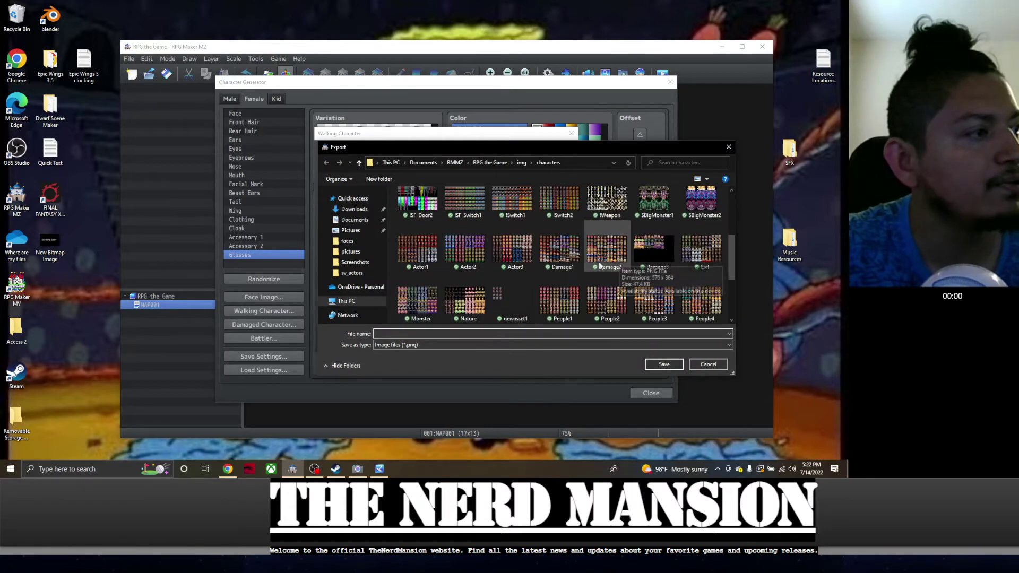
left_click(526, 297)
left_click(663, 364)
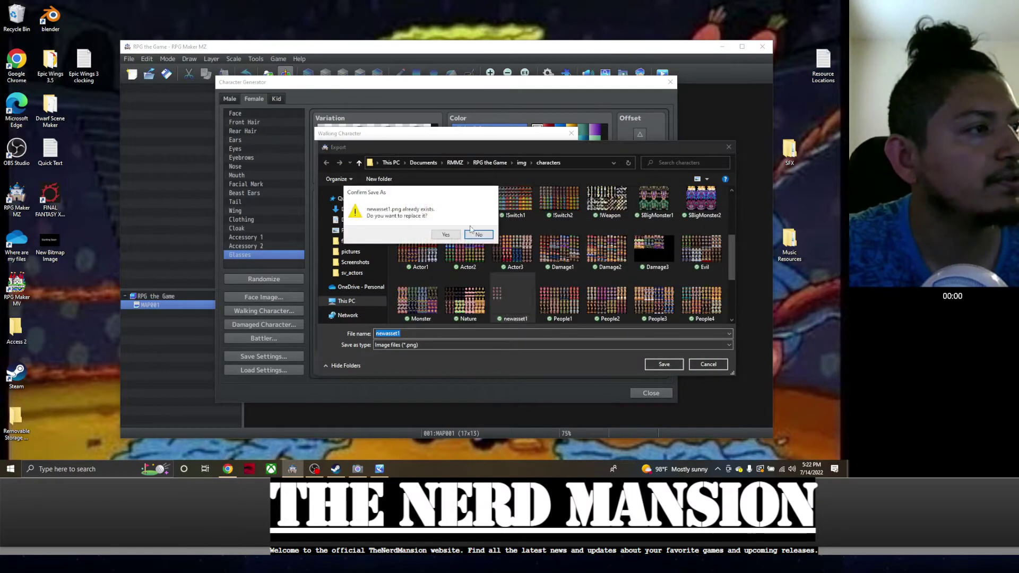
left_click(447, 233)
left_click(552, 342)
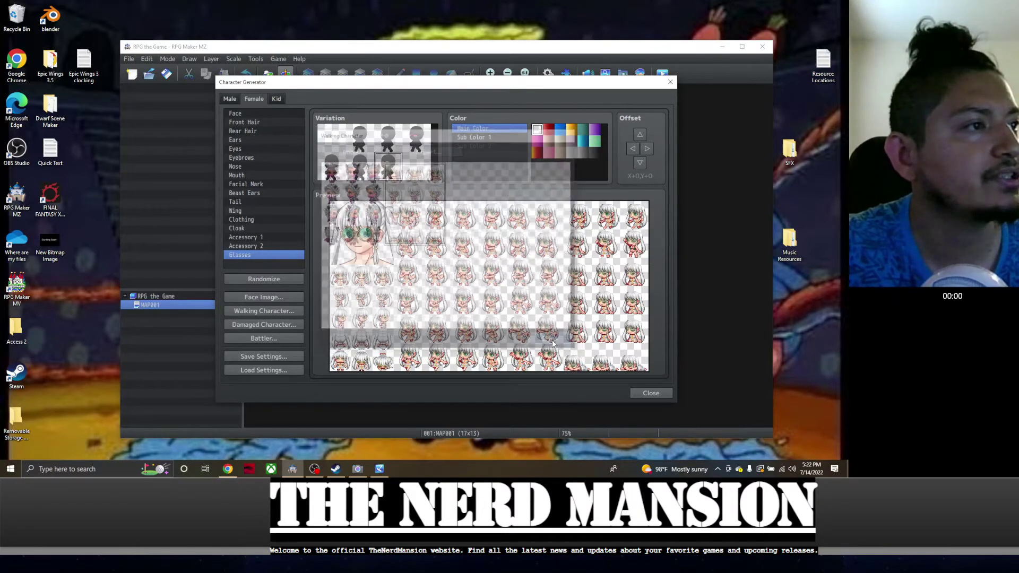
Export the female character's battler sheet to the sv_actors folder as newasset2
left_click(286, 339)
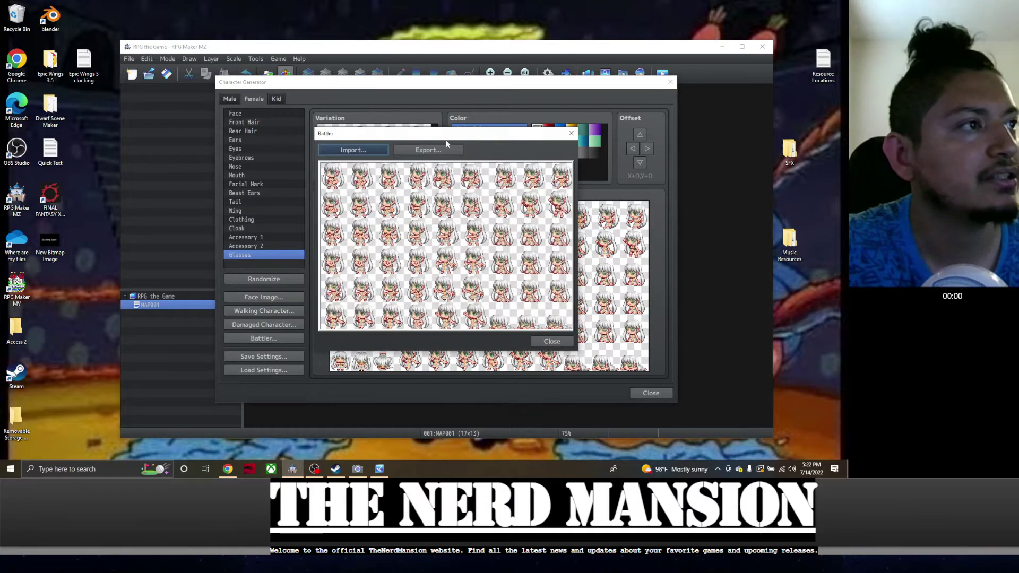
left_click(380, 151)
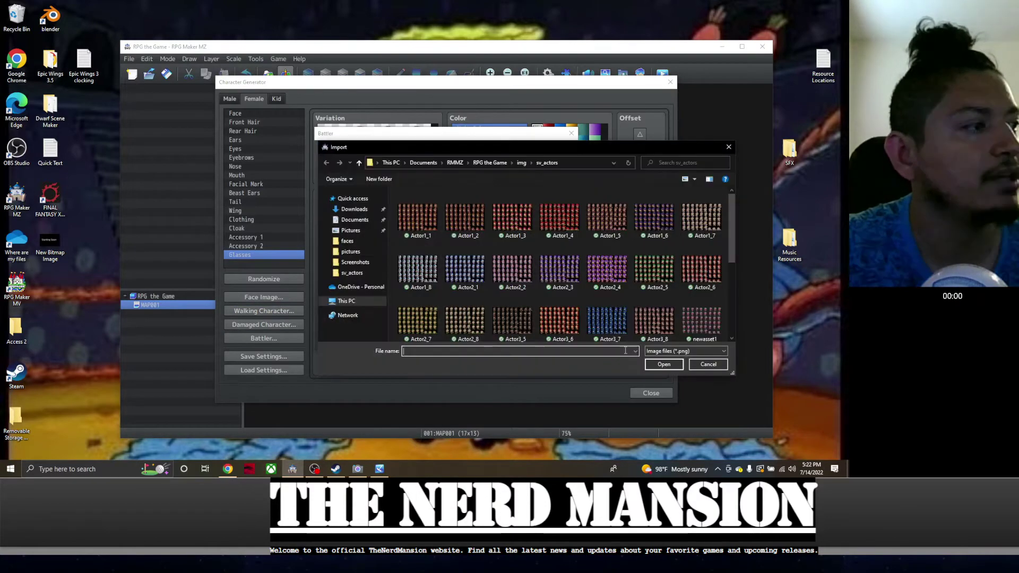
left_click(708, 365)
left_click(428, 150)
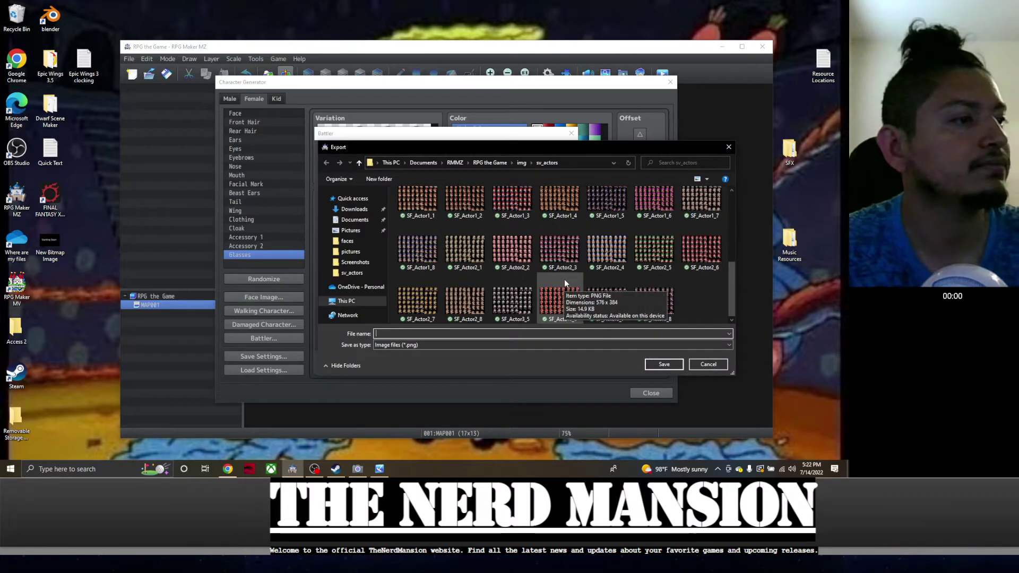
type("new")
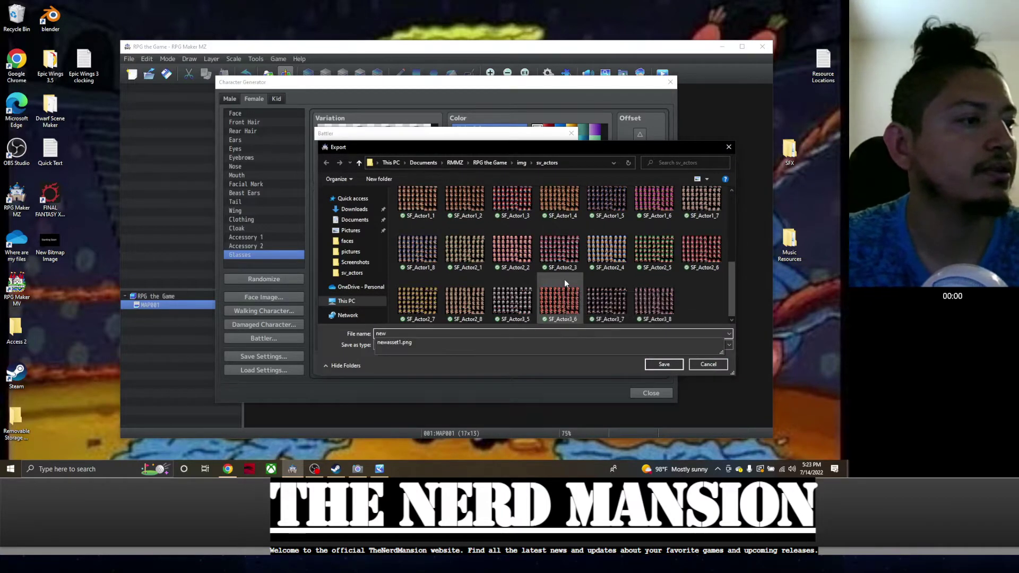
type("asset2")
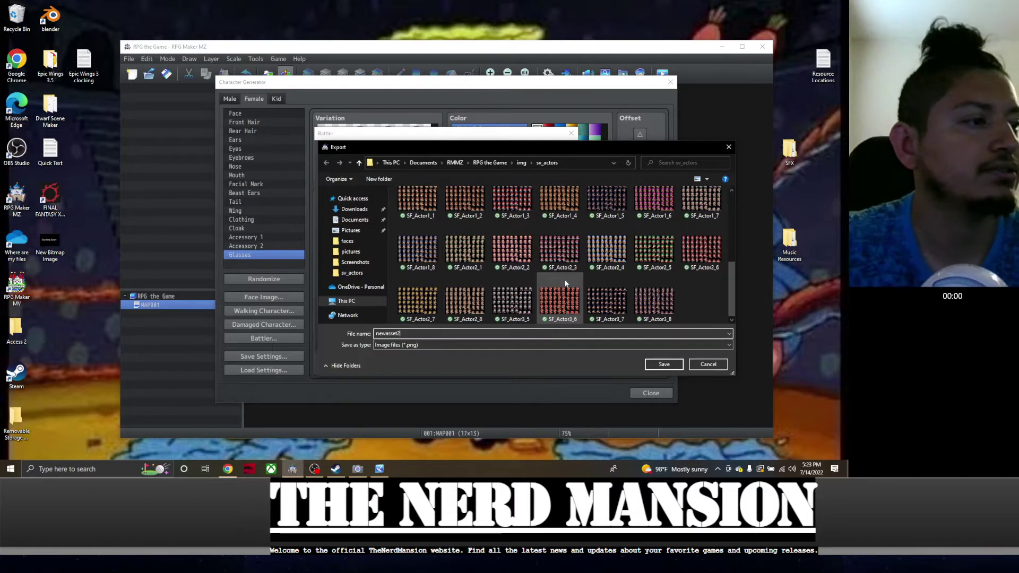
key("Return")
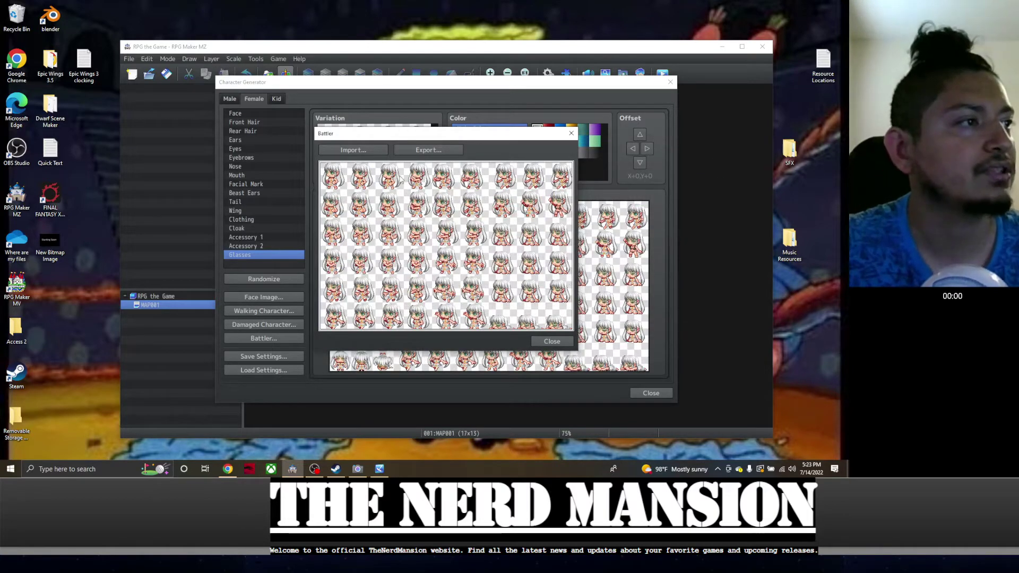
left_click(551, 341)
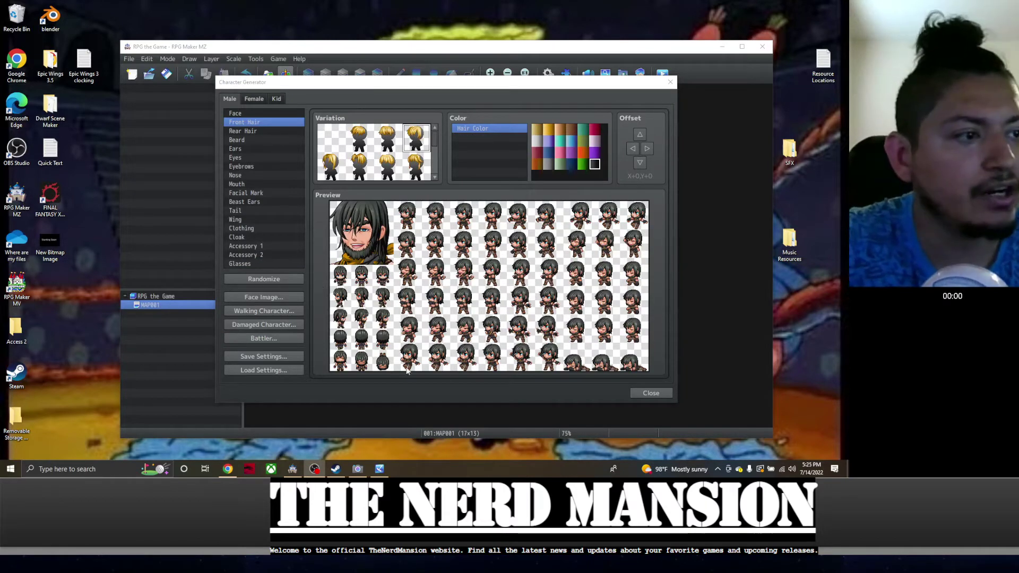
Close the Character Generator and set the maximum number of actors in the database to 4
left_click(641, 394)
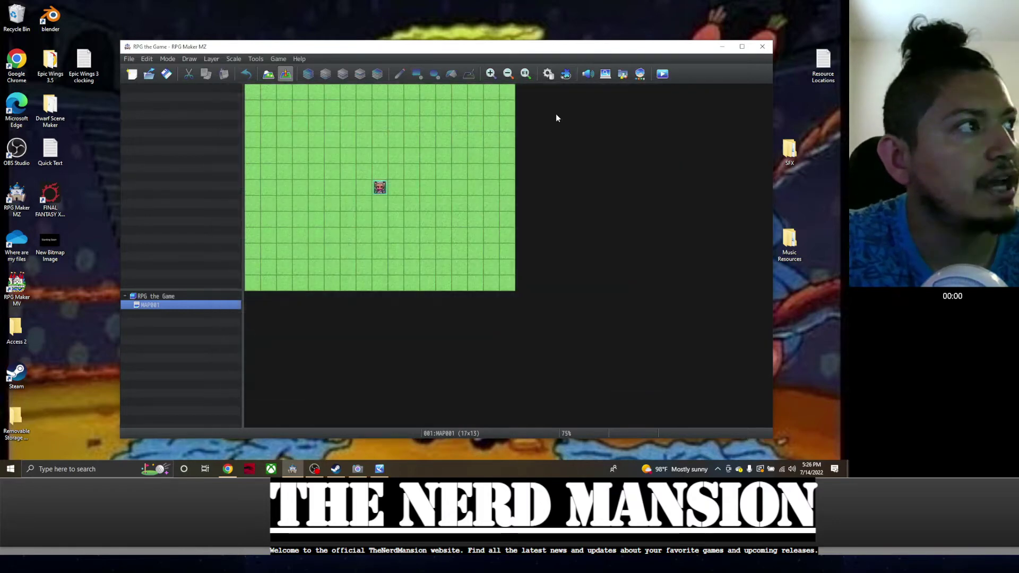
left_click(548, 73)
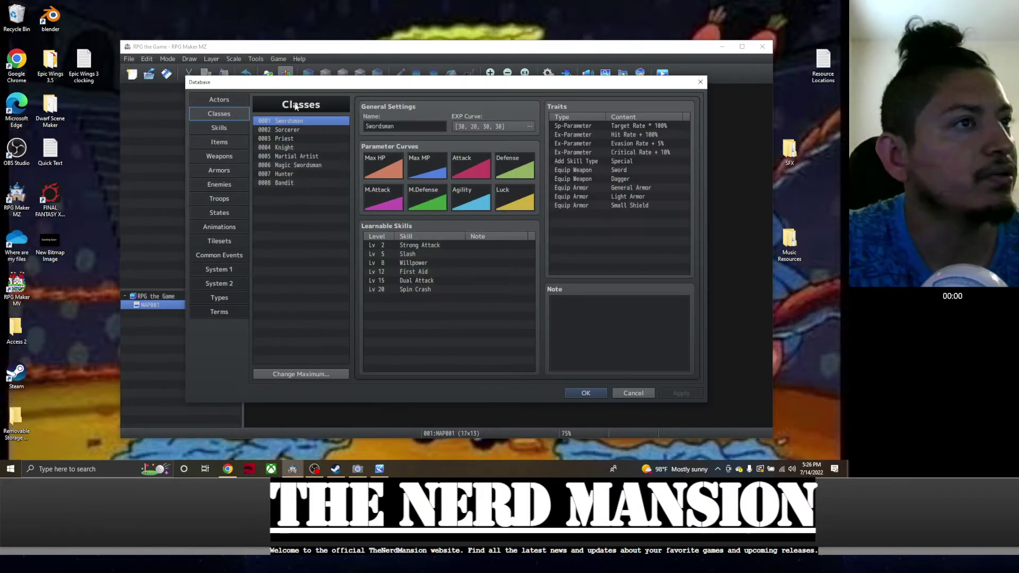
left_click(213, 98)
left_click(291, 373)
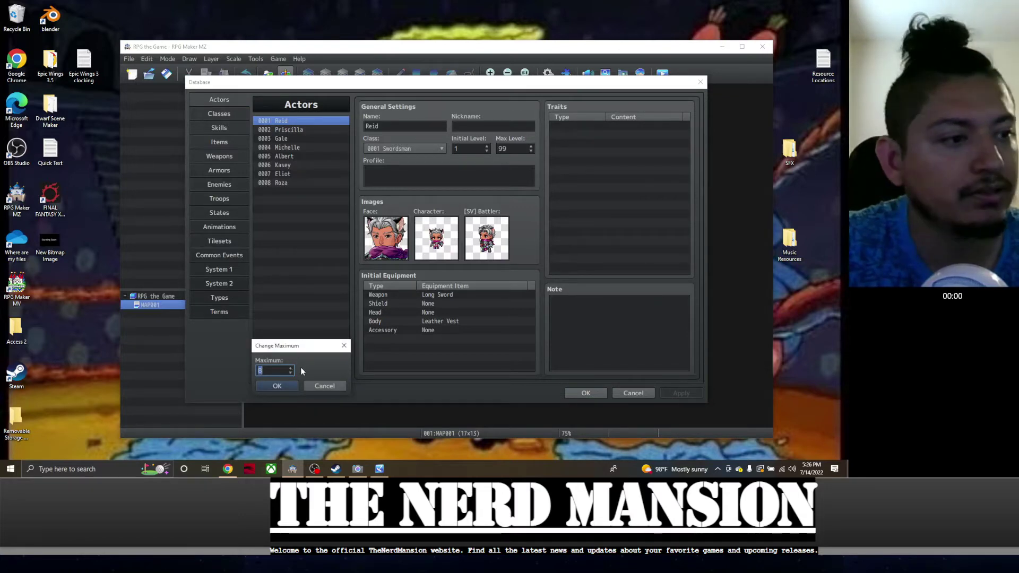
type("4")
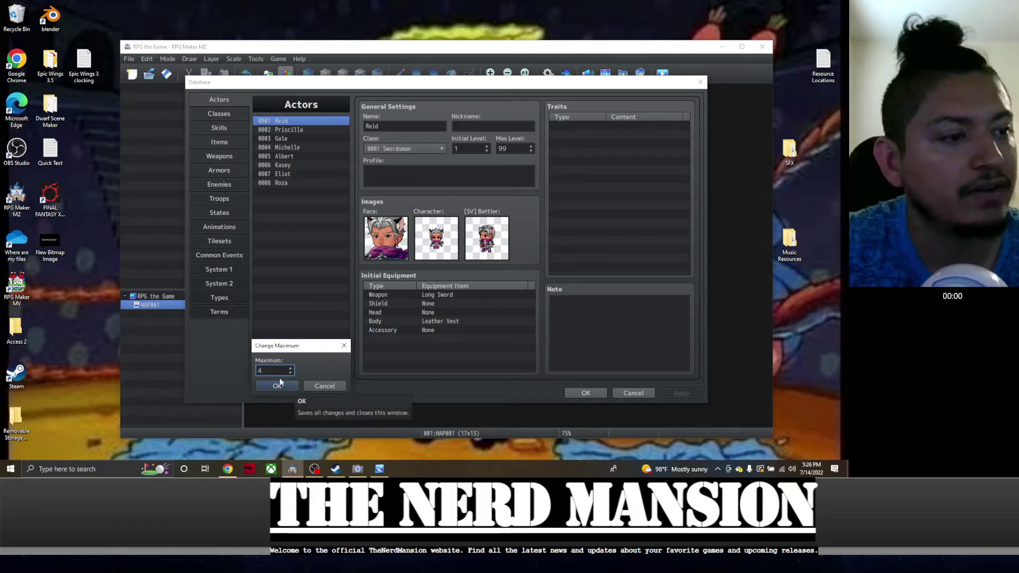
left_click(273, 386)
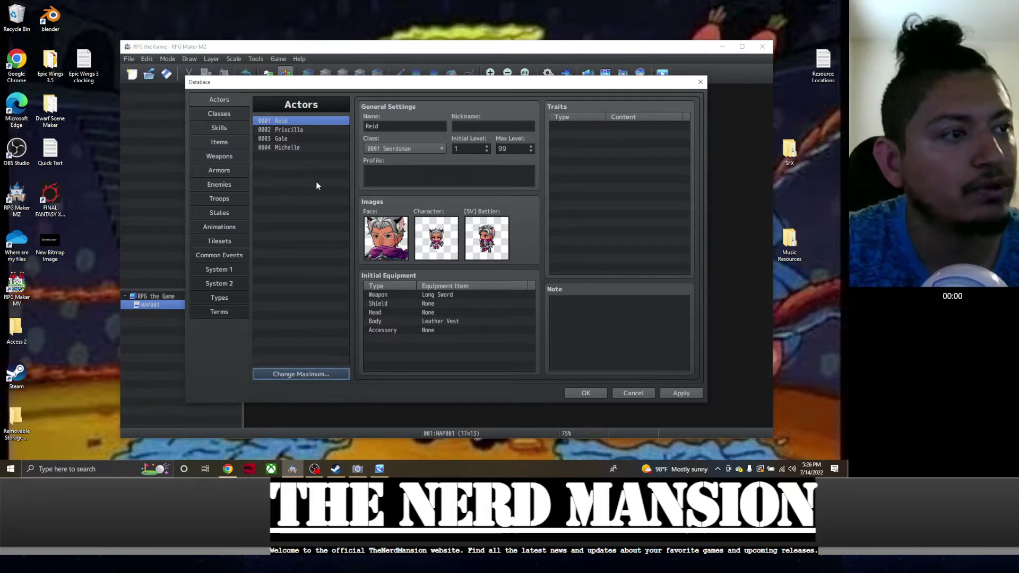
Set the second actor's face image to the white-haired female face on the newasset1 sheet
left_click(297, 120)
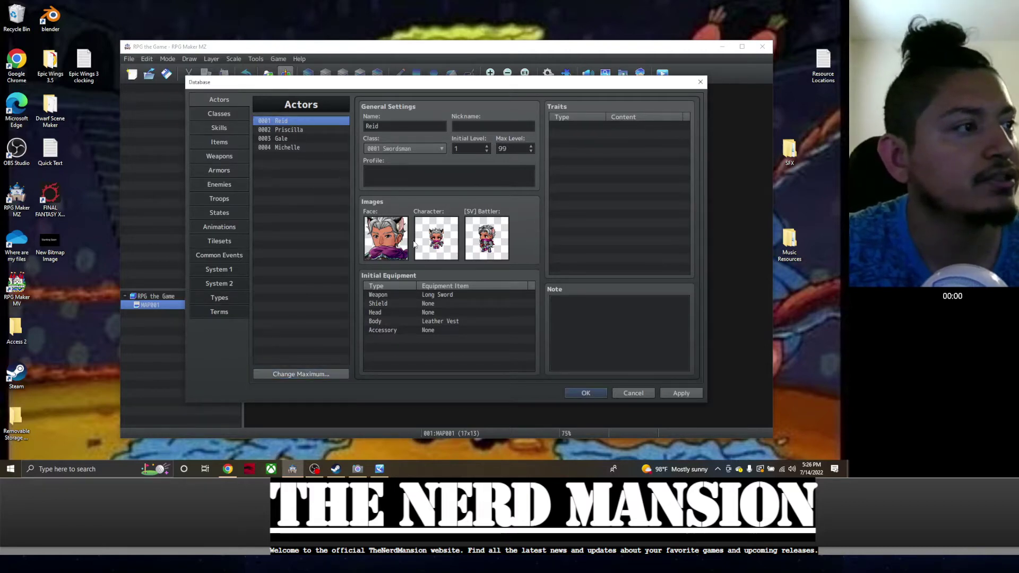
left_click(300, 129)
double_click(384, 233)
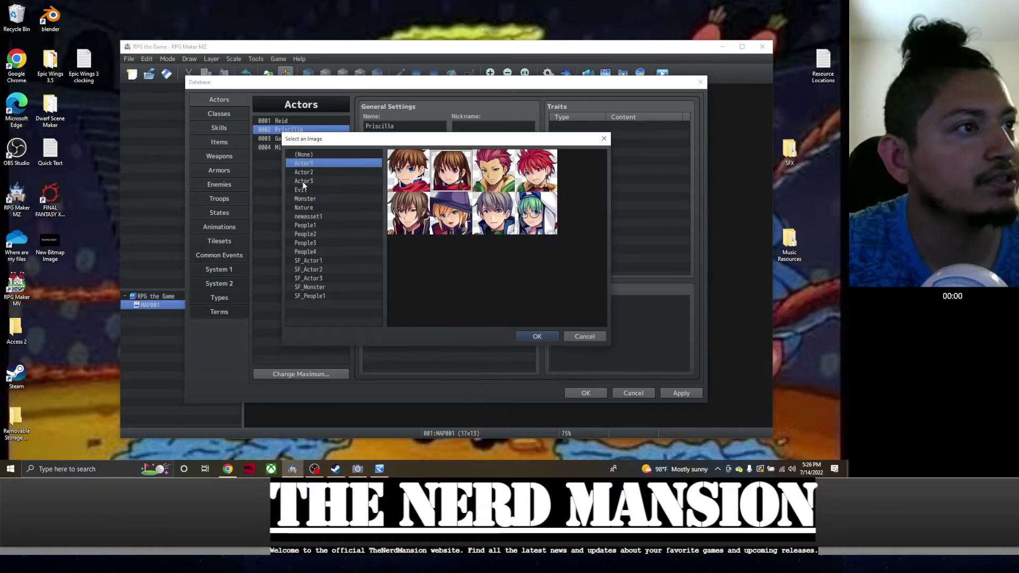
left_click(308, 215)
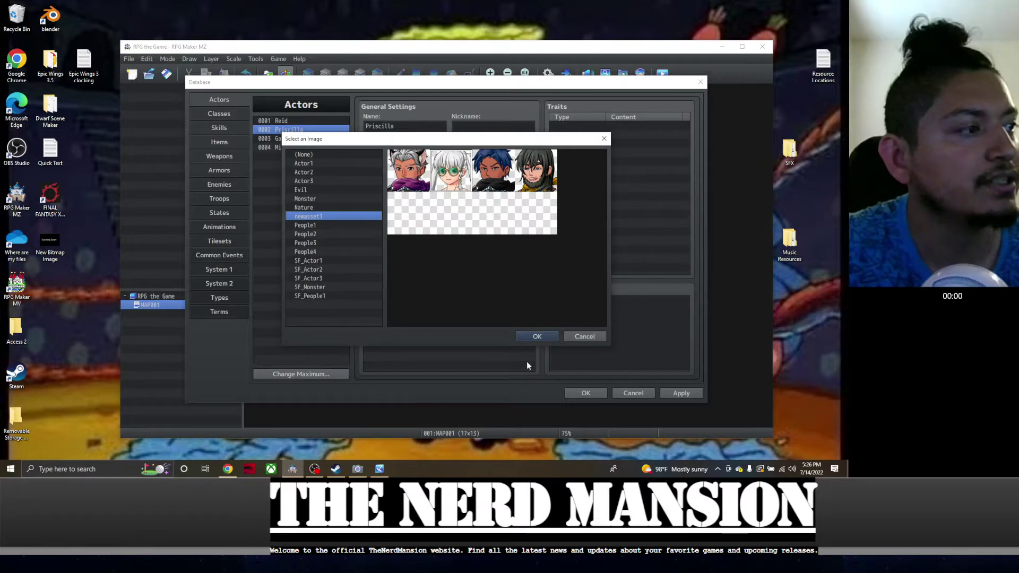
left_click(533, 336)
Set the second actor's walking character image to the female sprites on the newasset1 sheet
double_click(436, 238)
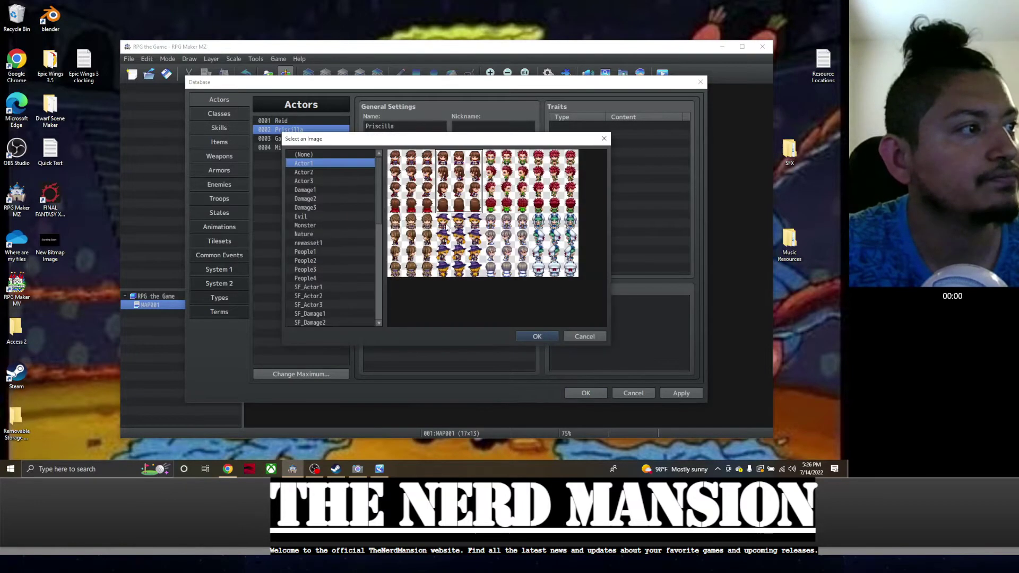
left_click_drag(319, 174, 344, 239)
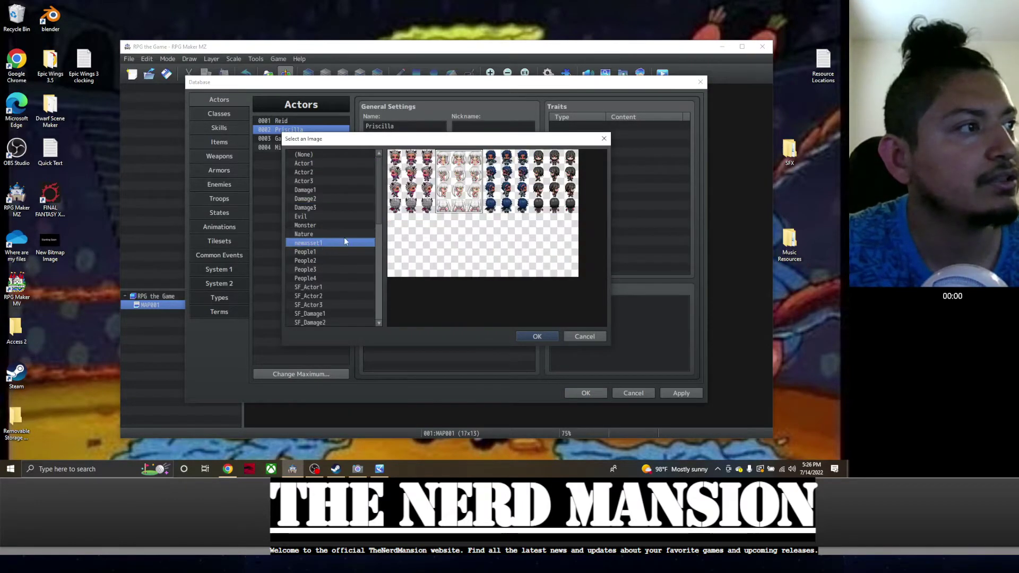
left_click(536, 336)
Set the second actor's side-view battler image to newasset2
double_click(487, 233)
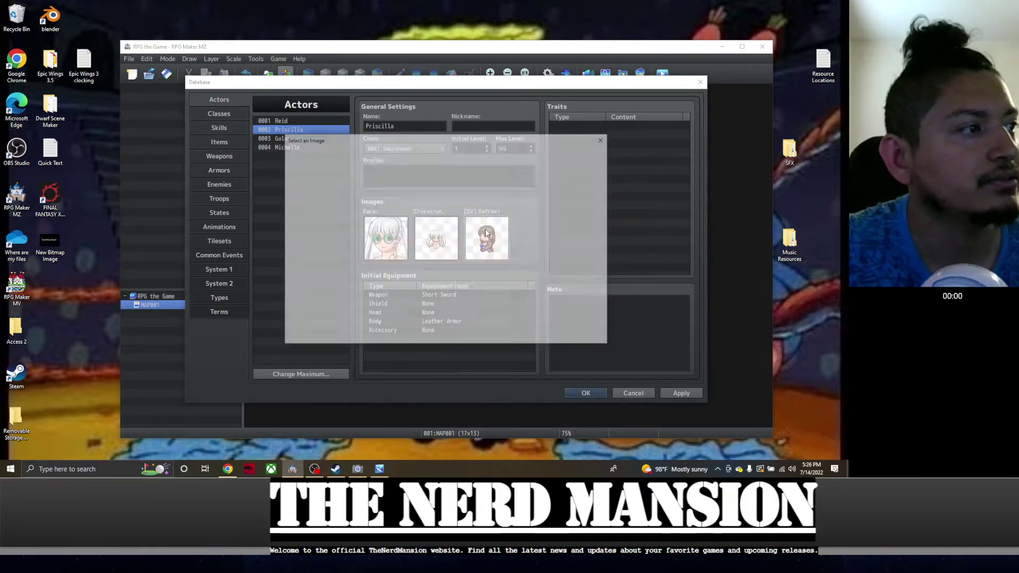
left_click(333, 269)
scroll(336, 267, "down", 5)
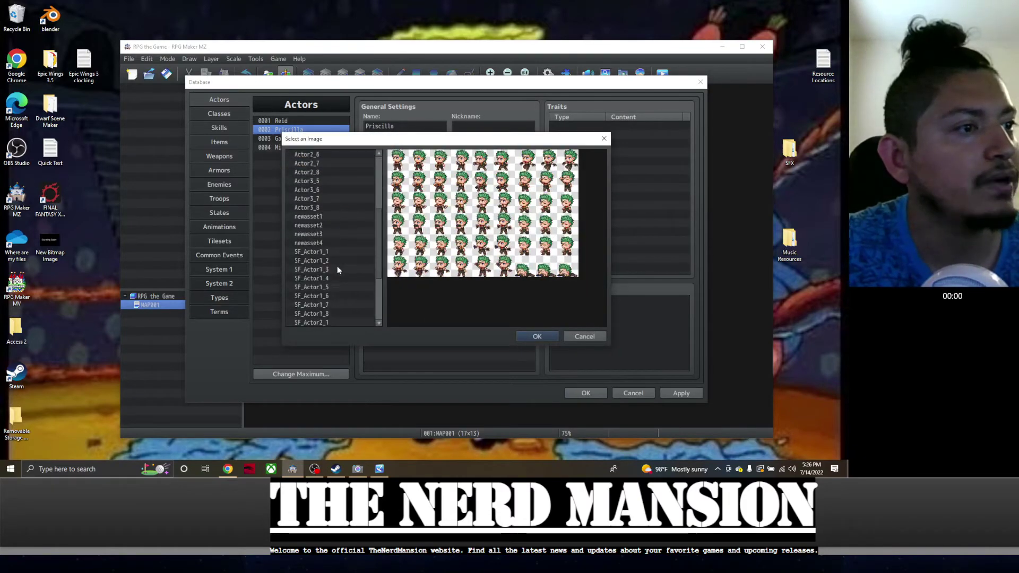
left_click(319, 223)
double_click(447, 274)
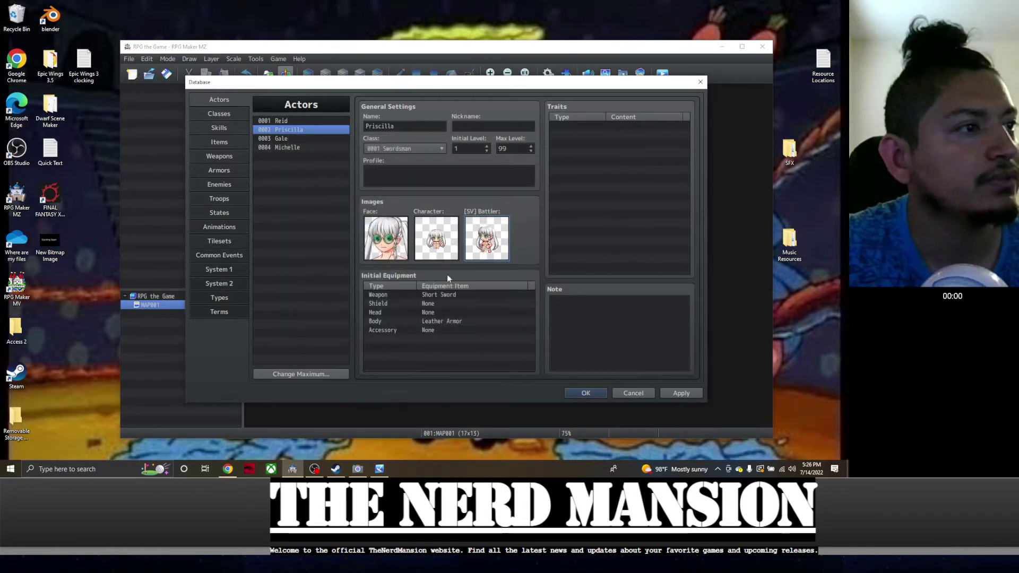
Replace the first actor's default name with a new character name
left_click(310, 137)
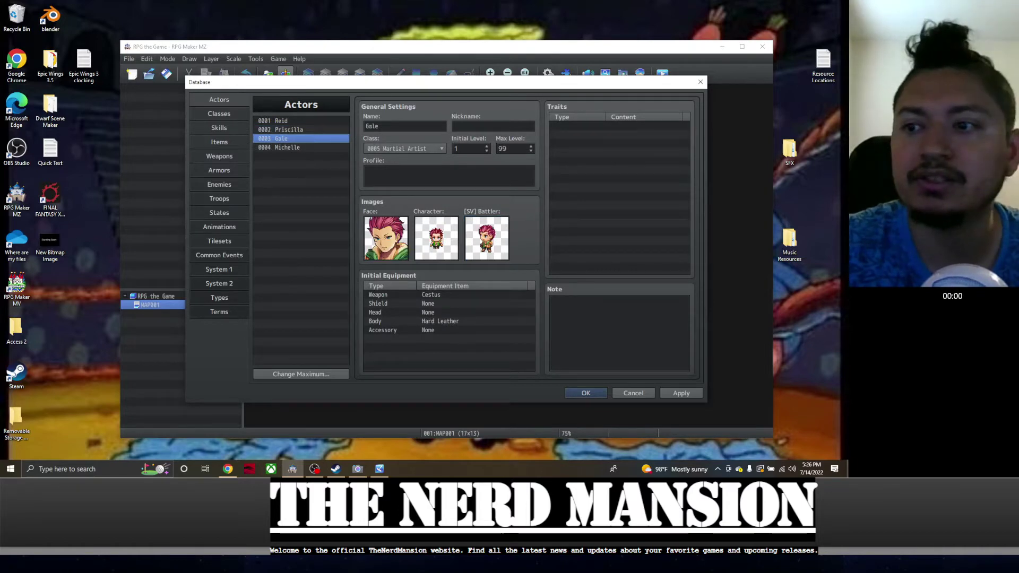
left_click(284, 147)
left_click(279, 121)
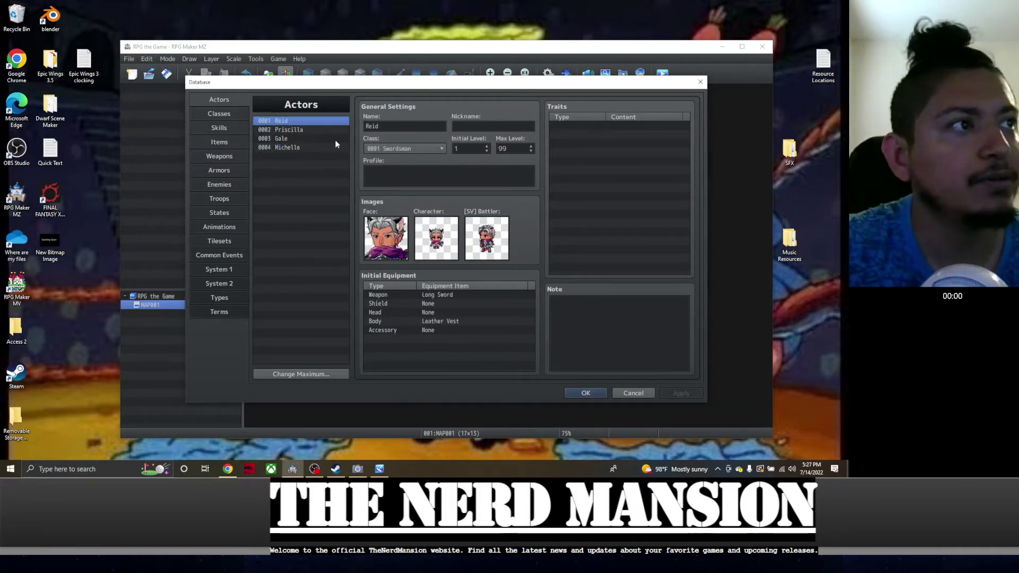
double_click(393, 128)
type("Bob")
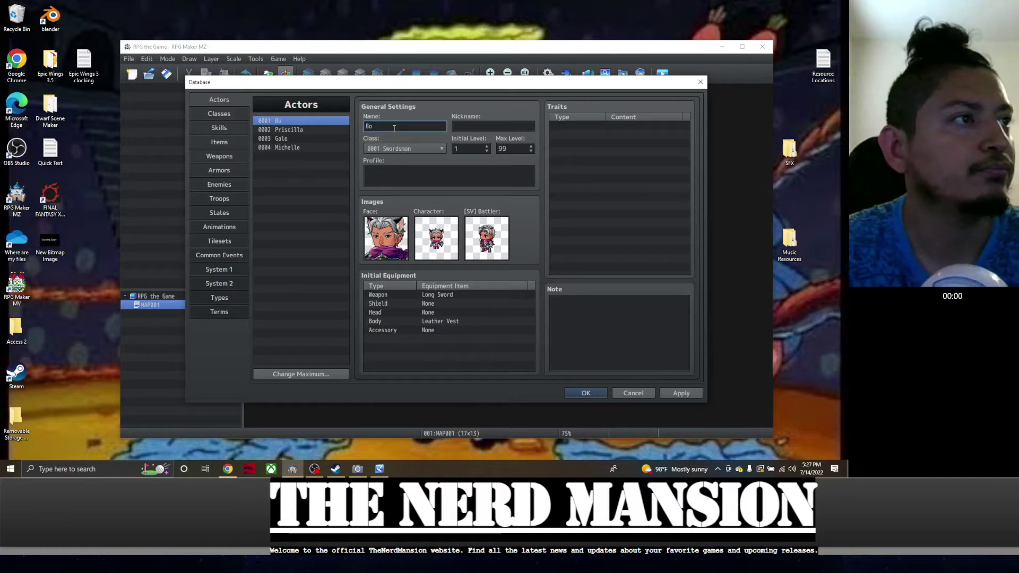
Enter a new character name for the second actor in place of the default one
left_click(333, 133)
double_click(387, 126)
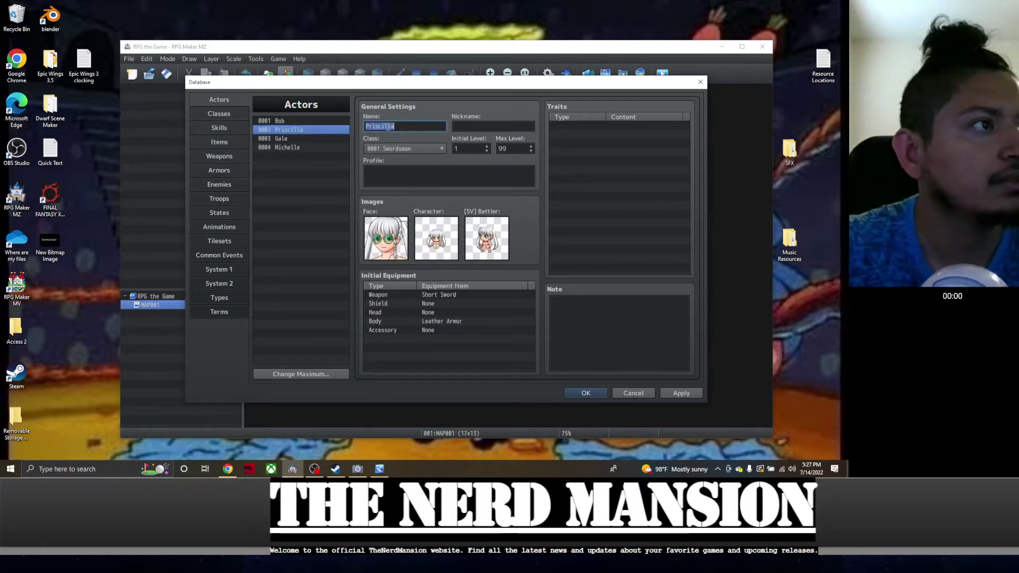
type("Danielle")
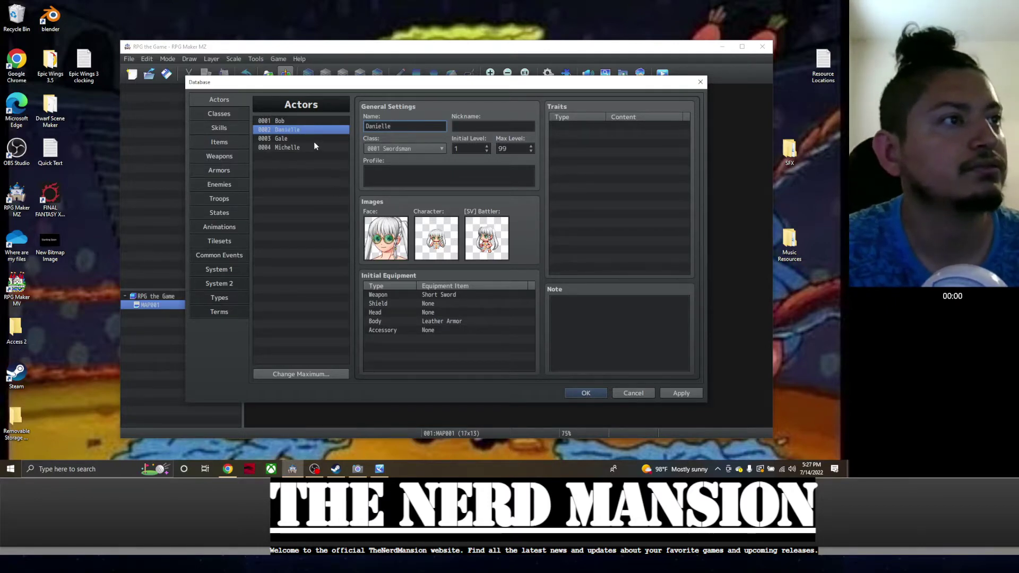
Replace the third actor's default name with a new character name
left_click(313, 141)
double_click(406, 127)
type("Charles")
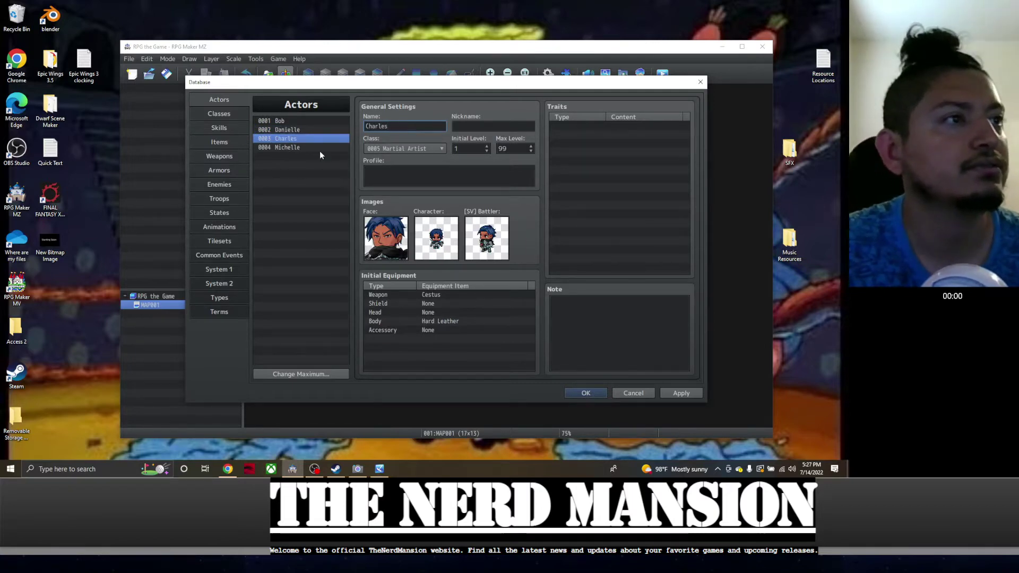
Enter a new character name for the fourth actor in place of the default one and apply the database changes
left_click(319, 148)
double_click(396, 127)
type("Ra")
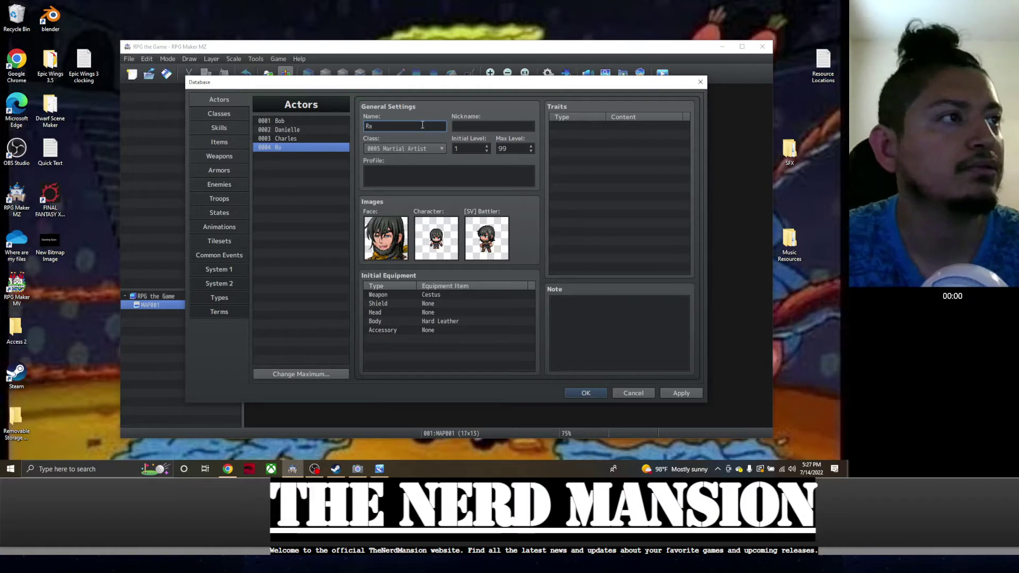
type("Si")
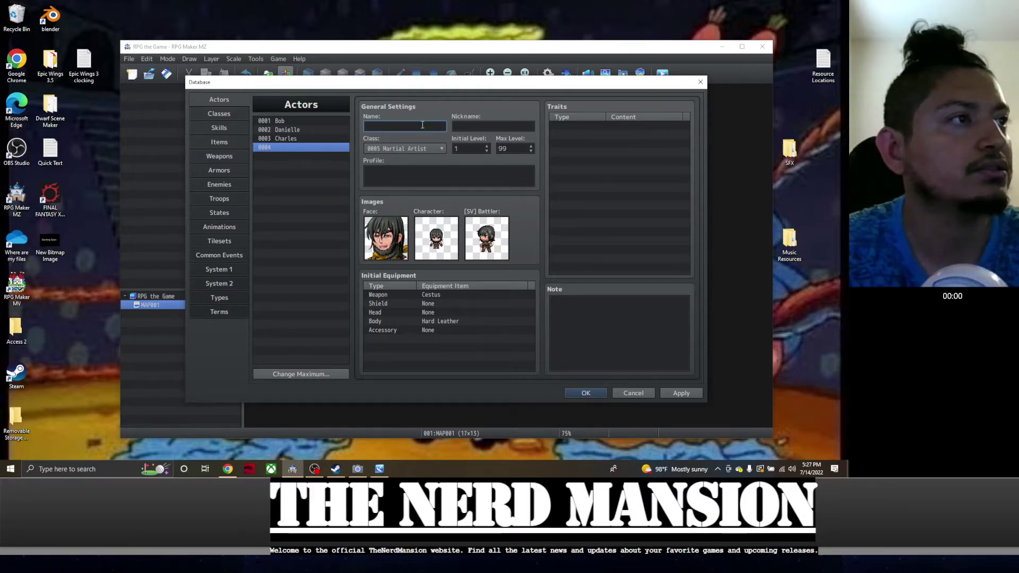
type("all")
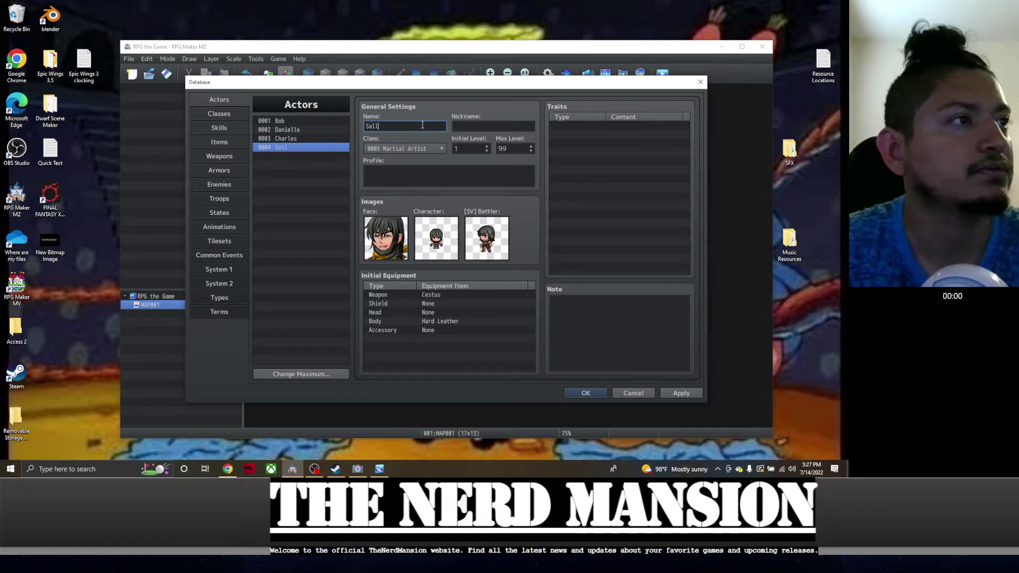
type("ava")
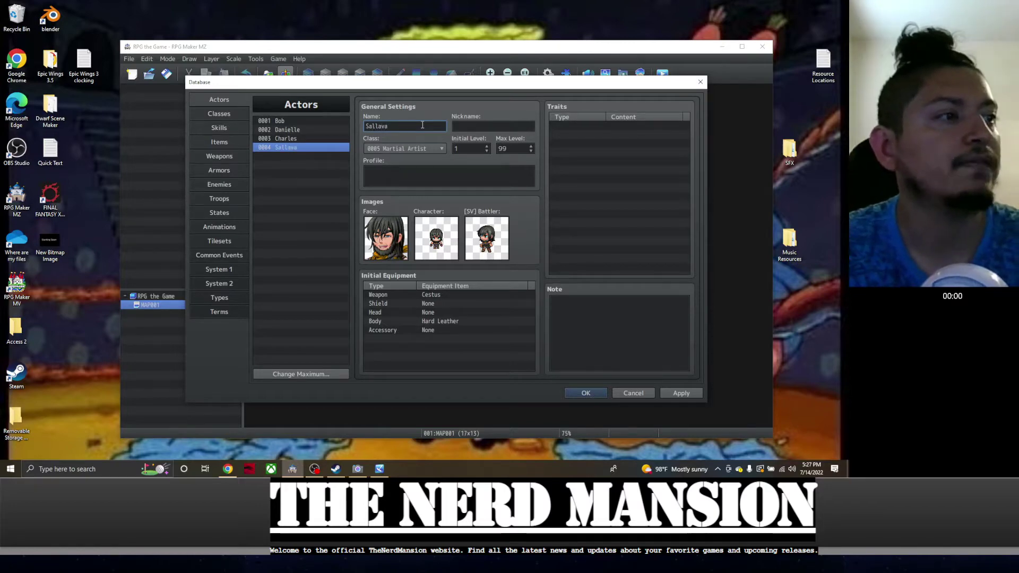
key("BackSpace")
key("BackSpace")
key("BackSpace")
key("BackSpace")
key("BackSpace")
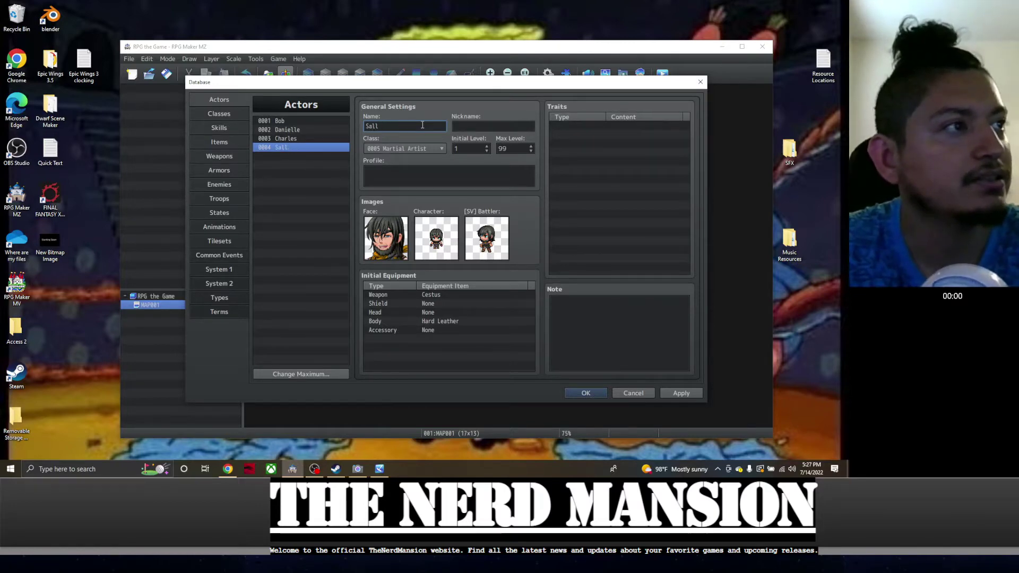
type("llava")
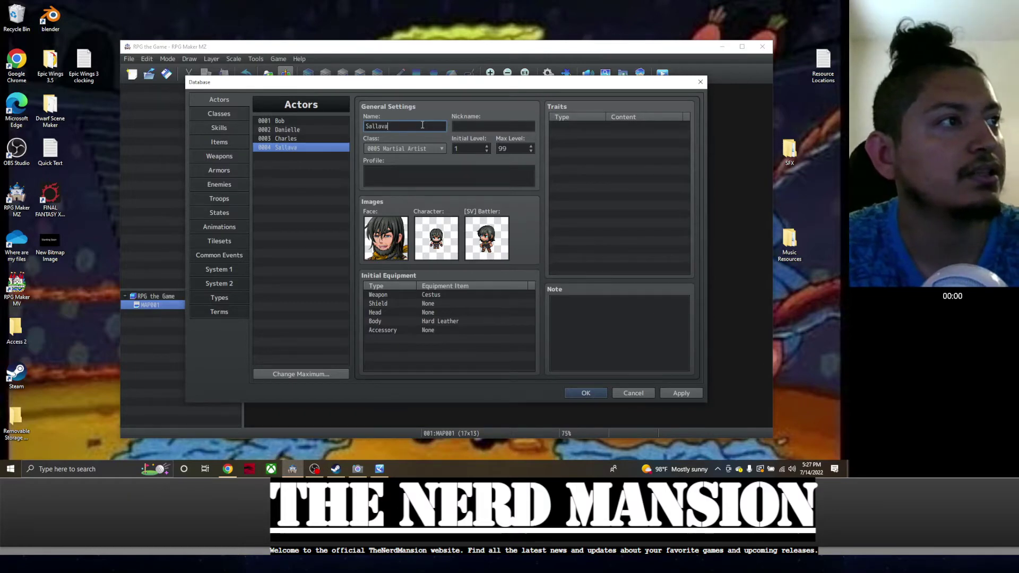
key("BackSpace")
key("BackSpace")
key("BackSpace")
type("ye")
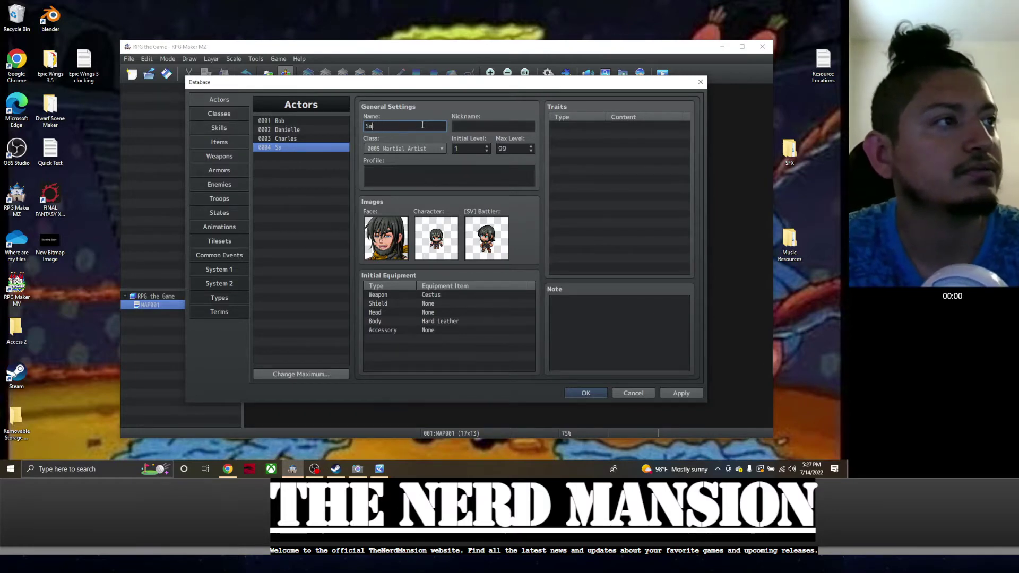
type("va")
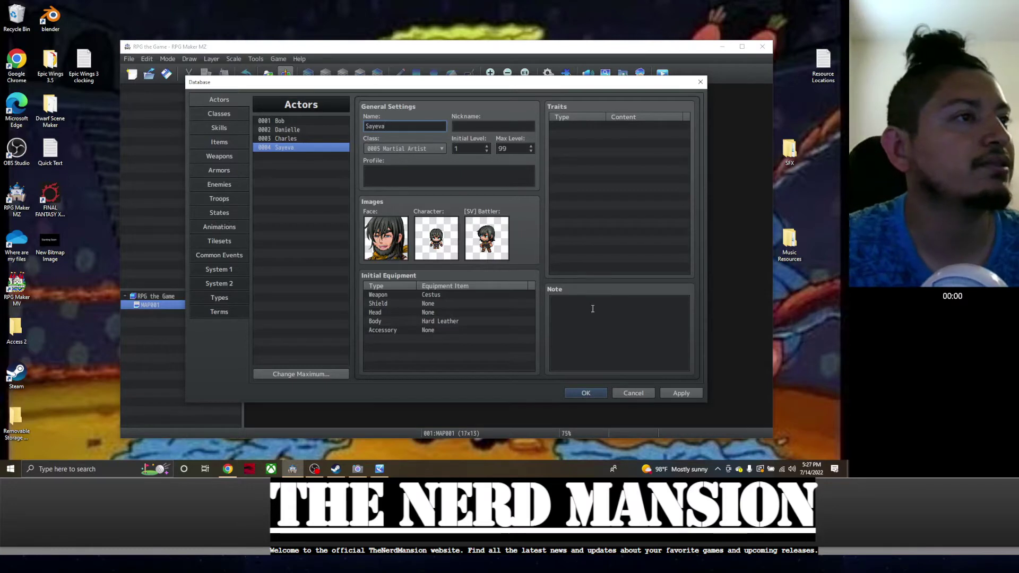
left_click(683, 394)
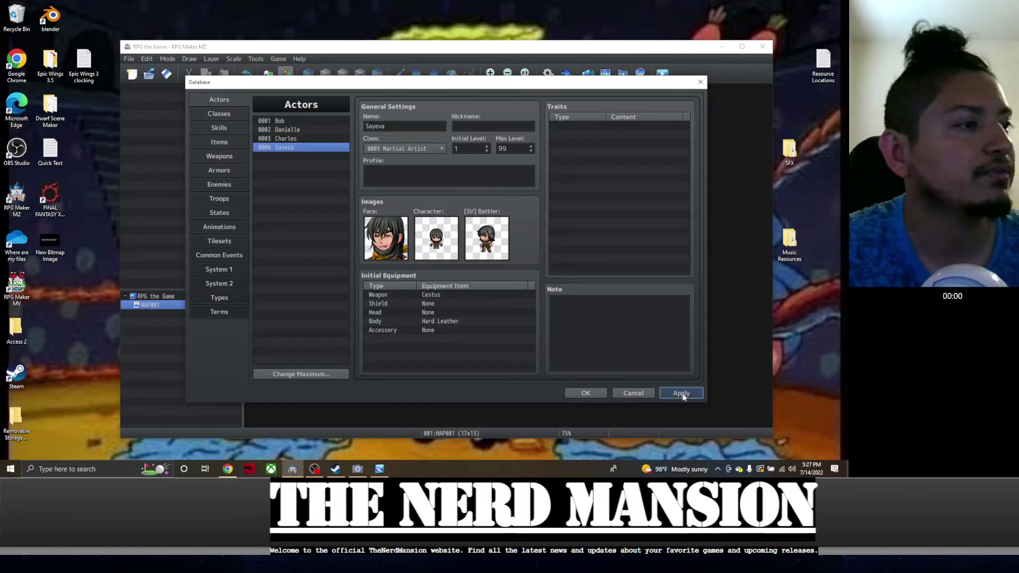
Look through the renamed actors and check which classes can be assigned to the second actor
left_click(296, 120)
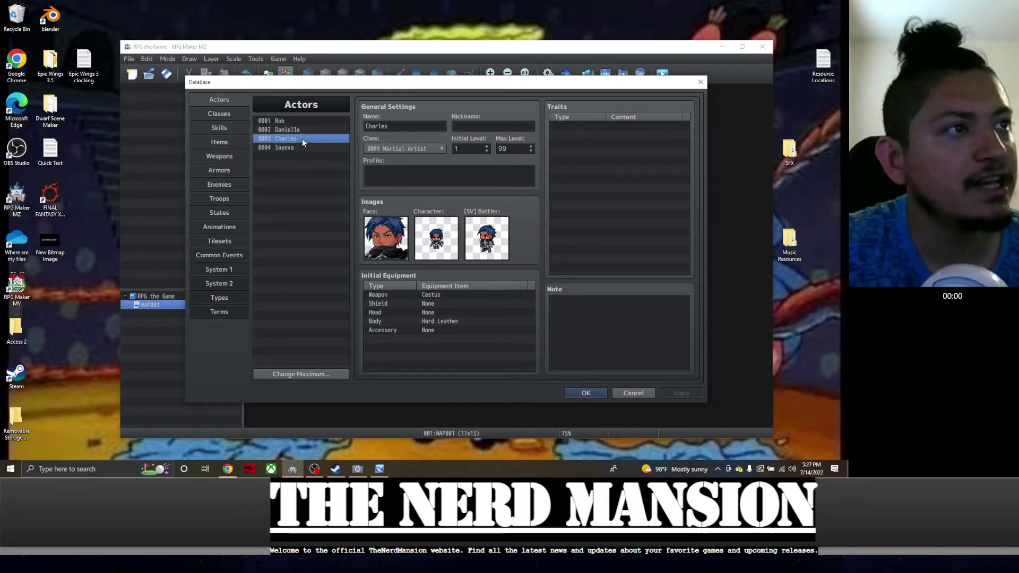
left_click(300, 129)
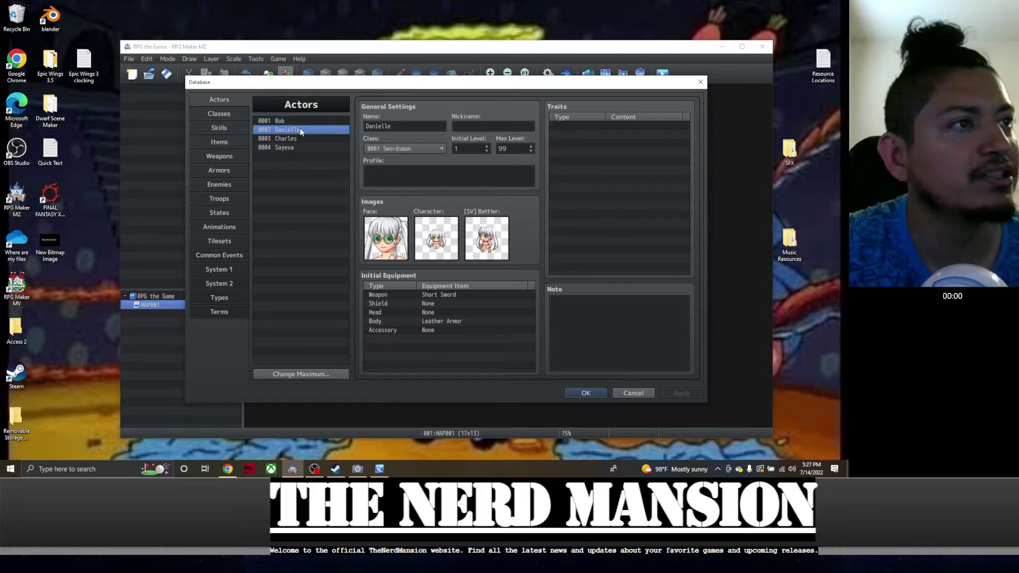
left_click(292, 120)
left_click(302, 129)
left_click(380, 149)
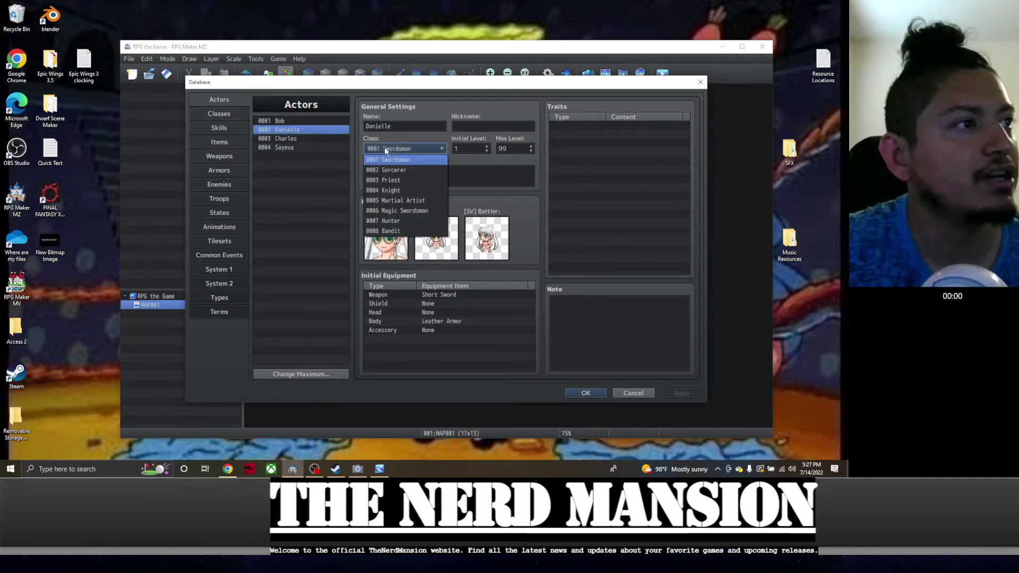
left_click(381, 147)
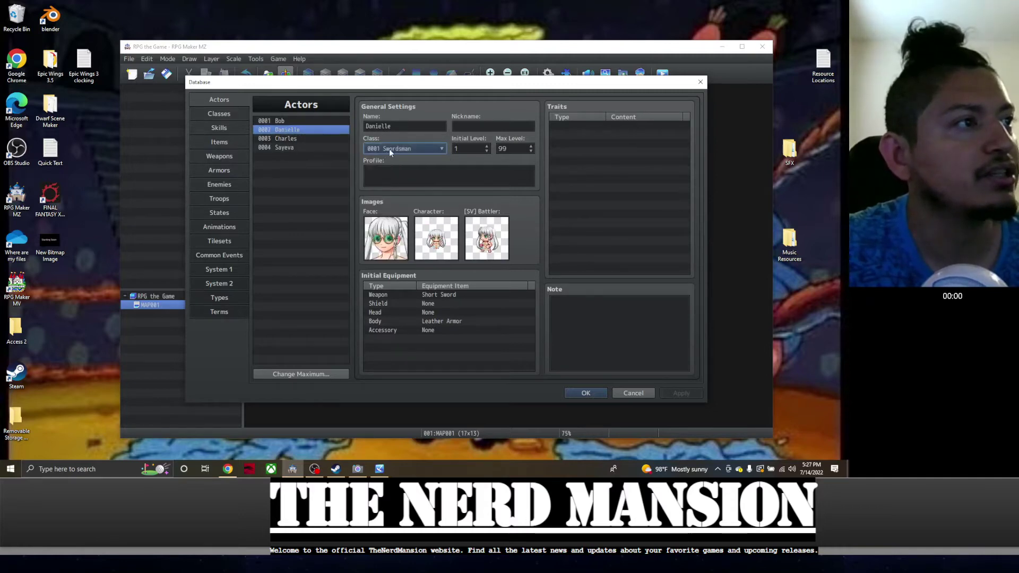
left_click(389, 148)
left_click(392, 139)
left_click(389, 149)
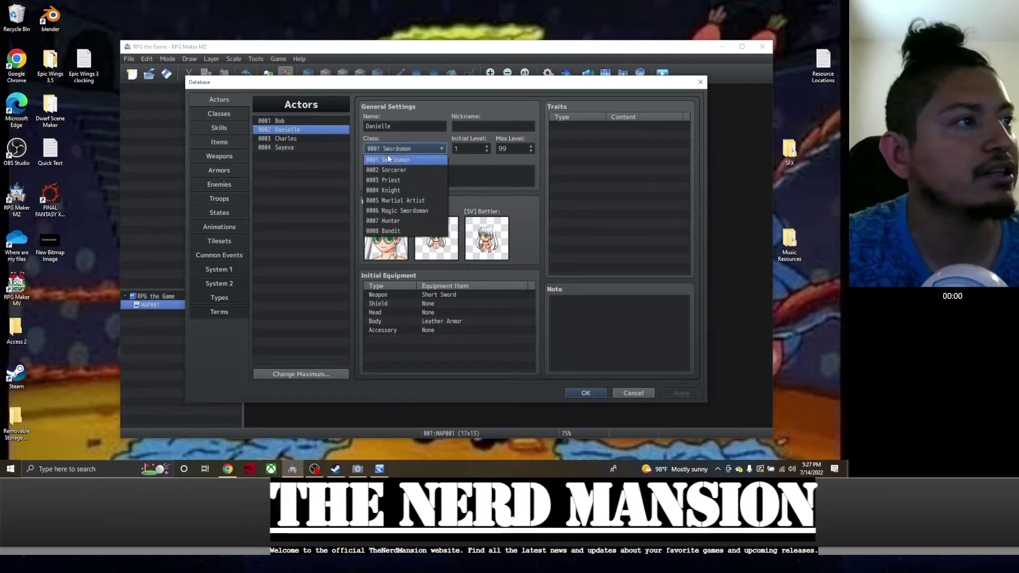
left_click(390, 145)
Reduce the class list in the database by setting its maximum to 4
left_click(245, 114)
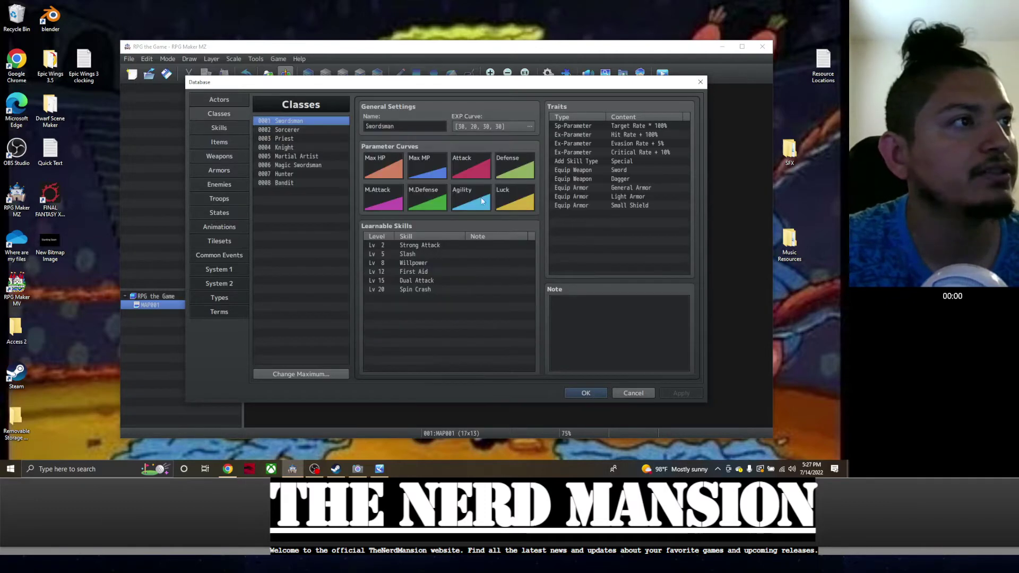
left_click(300, 184)
left_click(297, 165)
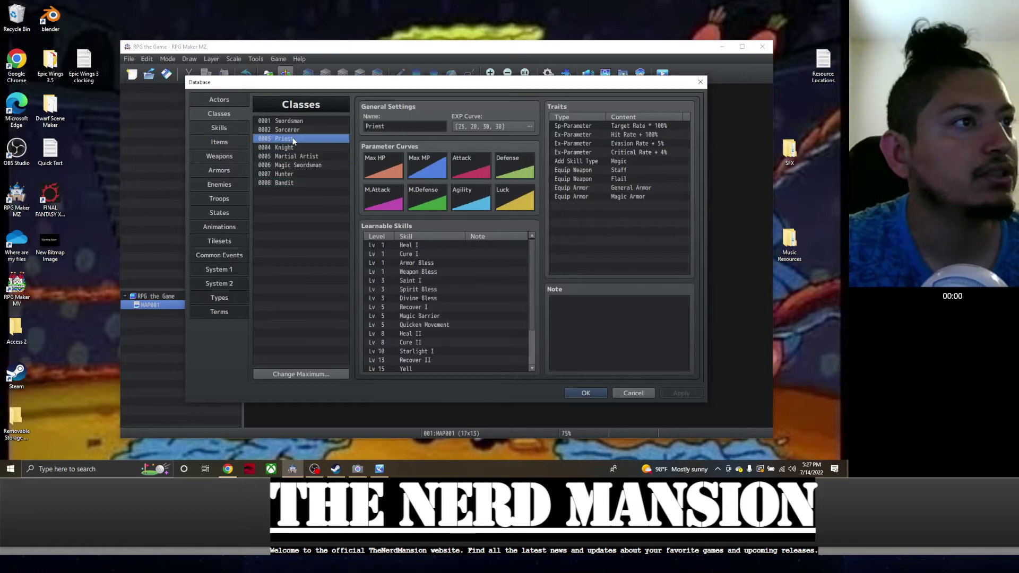
left_click(294, 157)
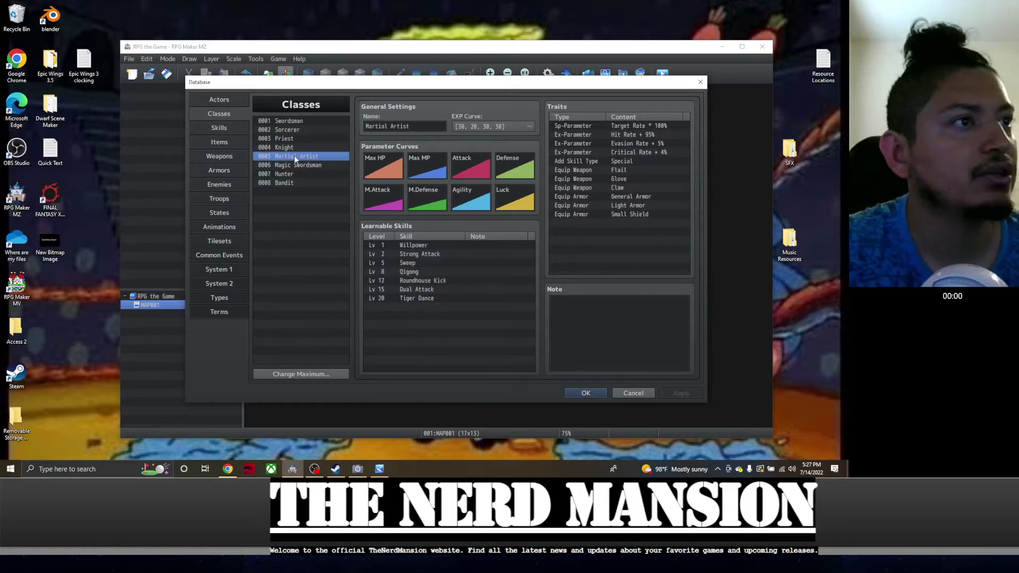
left_click(294, 374)
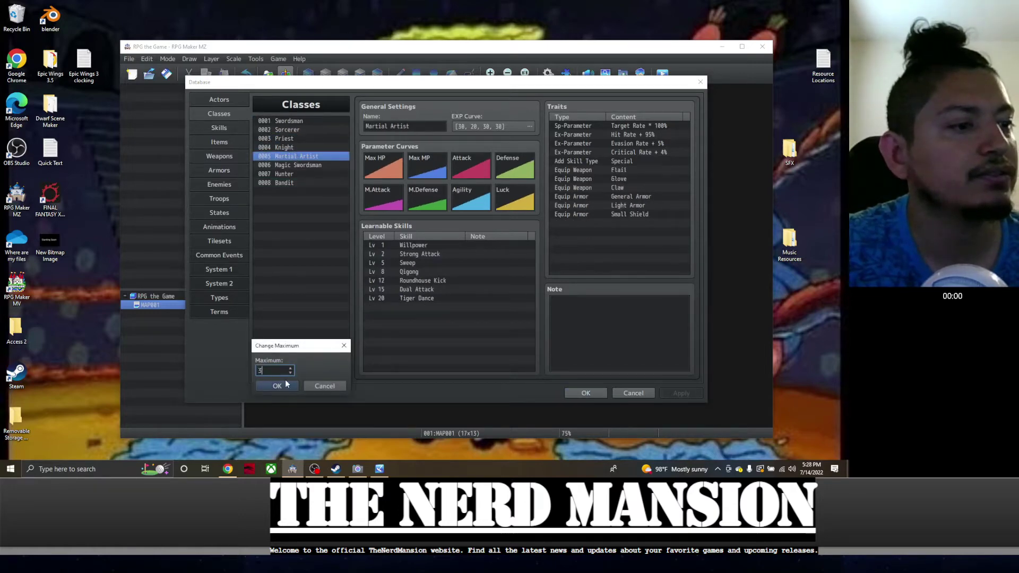
type("4")
left_click(272, 384)
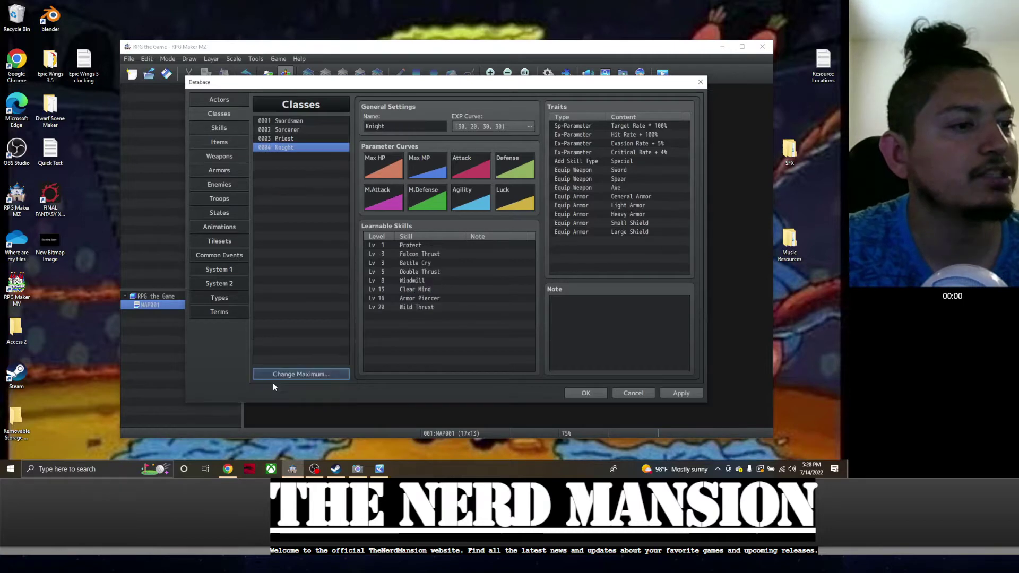
Review the parameters, skills and traits of the Swordsman, Sorcerer, Priest and Knight classes
left_click(285, 146)
key("Up")
key("Up")
key("Up")
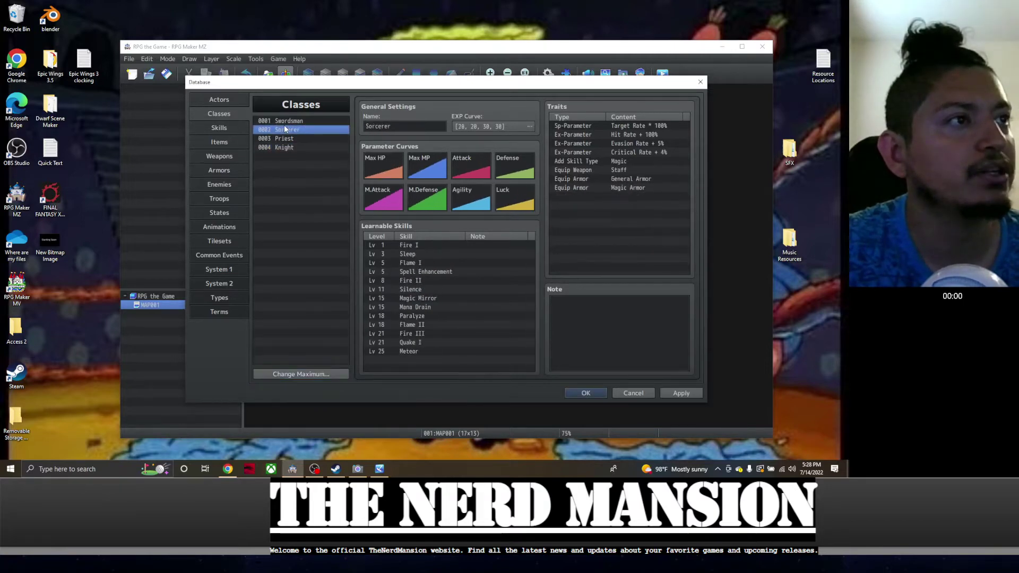
double_click(417, 128)
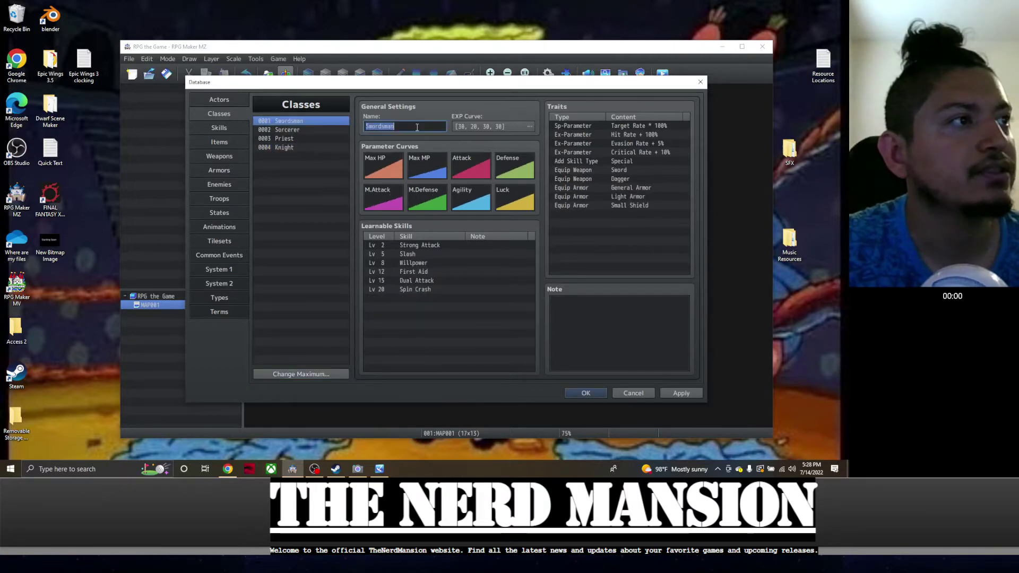
left_click(303, 129)
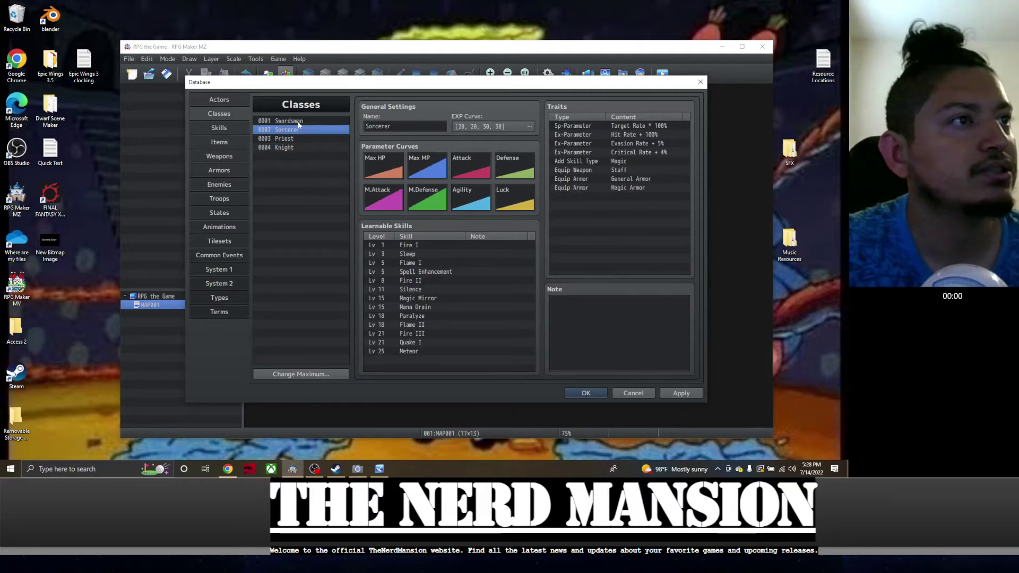
left_click(294, 137)
left_click(295, 148)
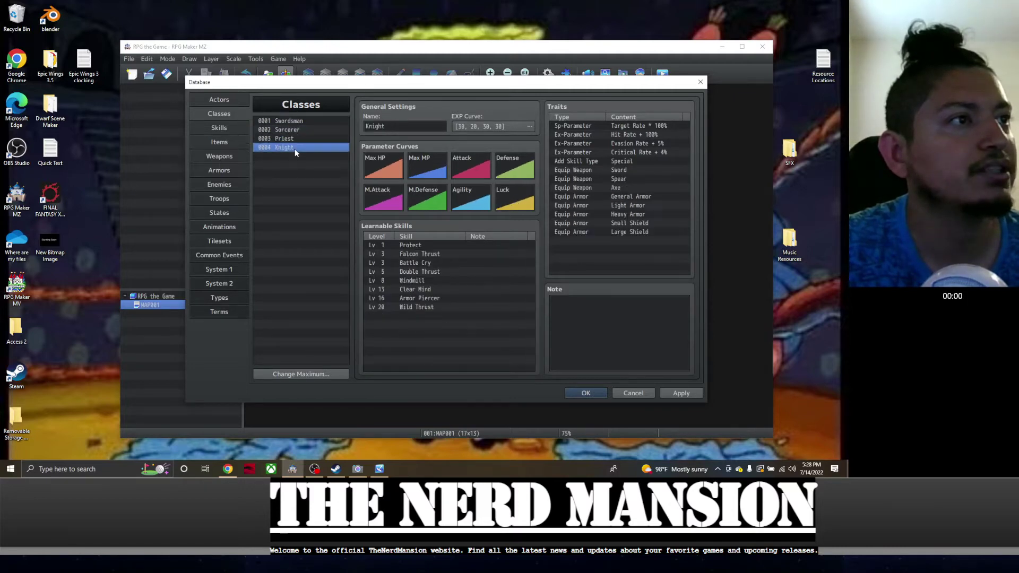
left_click(329, 373)
left_click(344, 345)
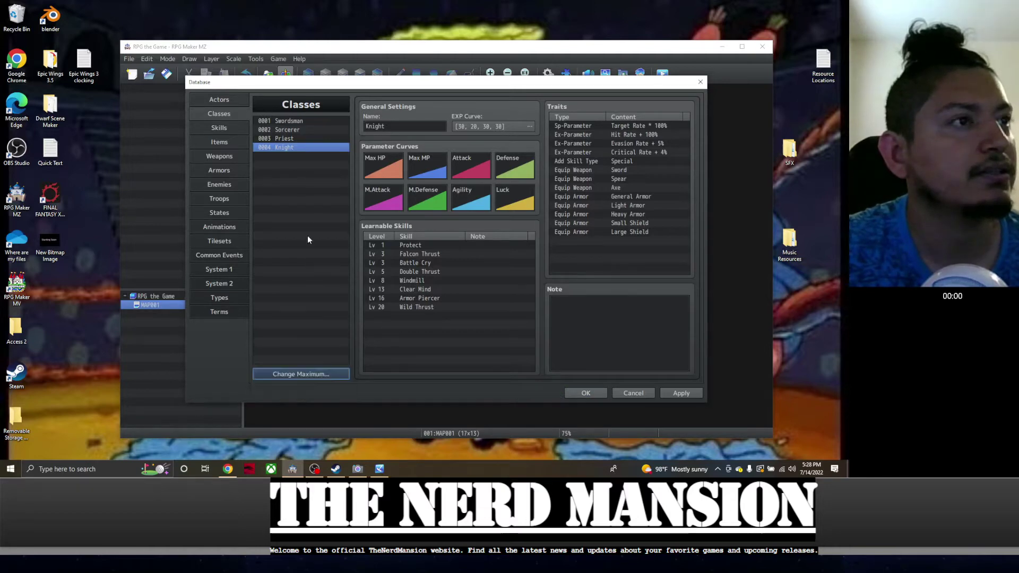
double_click(386, 127)
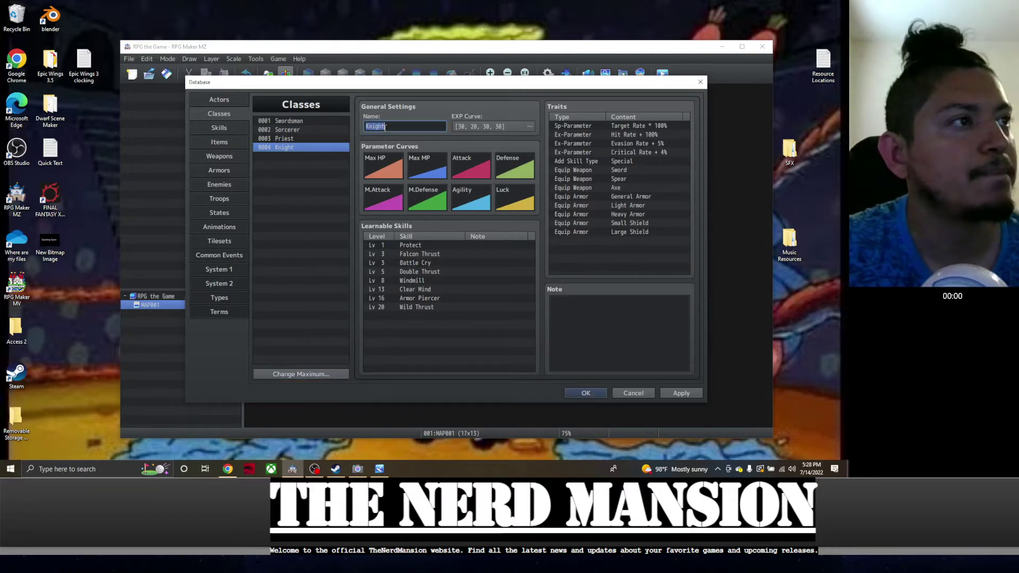
left_click(295, 138)
Assign the Priest class to the second actor
left_click(228, 100)
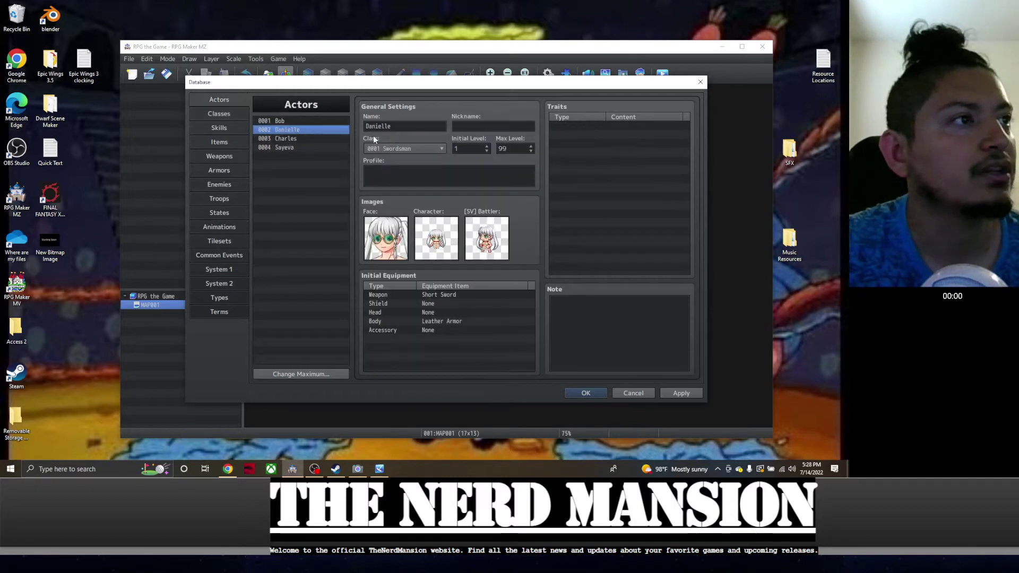
left_click(404, 149)
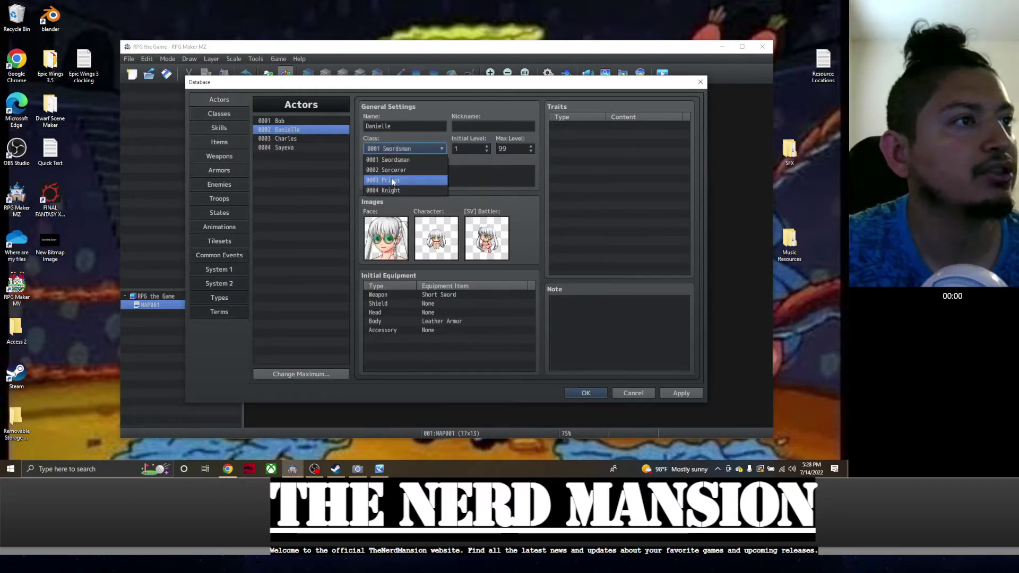
left_click(392, 177)
Change the third actor's class to Sorcerer
left_click(322, 139)
left_click(373, 149)
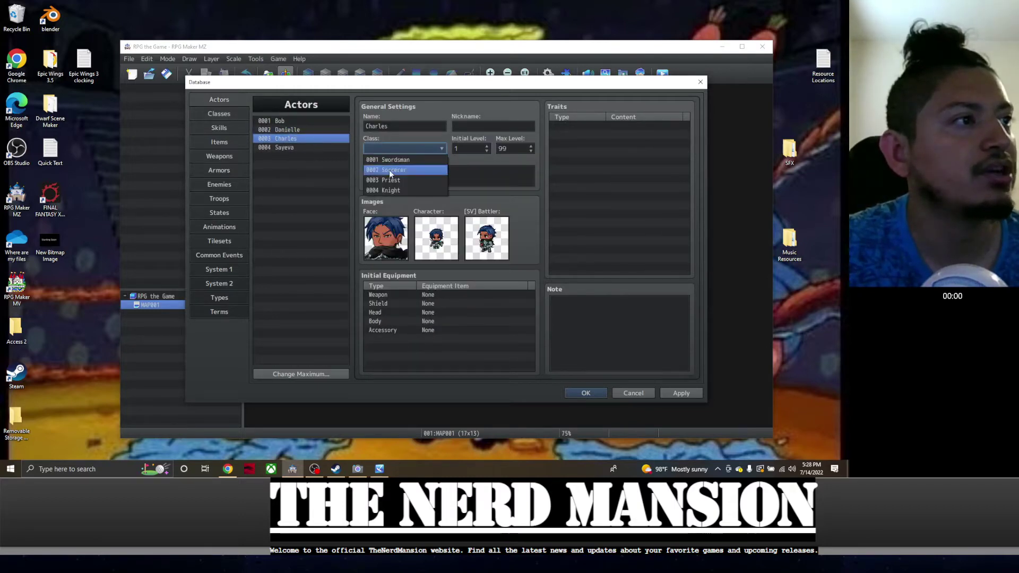
left_click(395, 180)
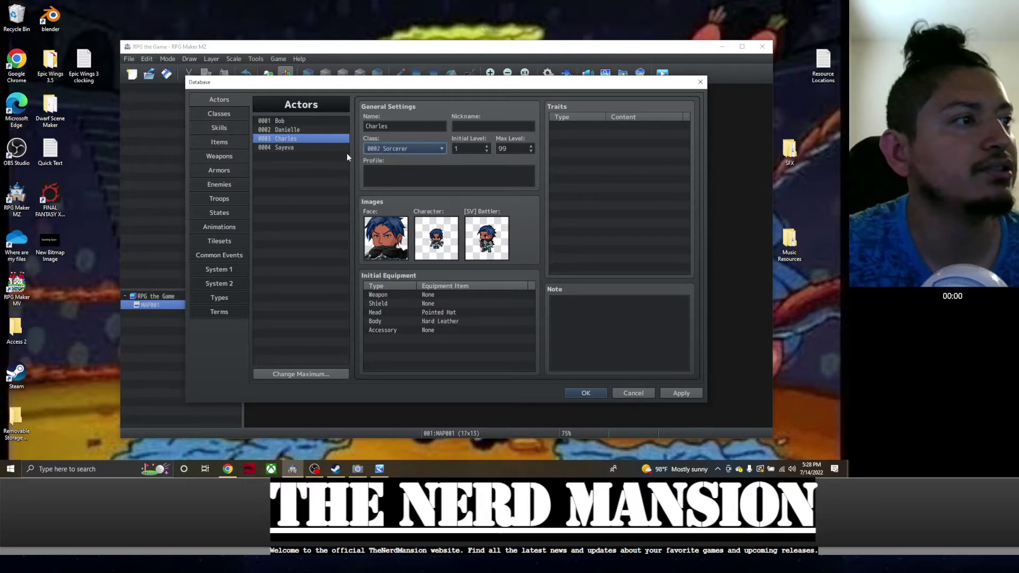
Set the fourth actor's class to Knight
left_click(327, 148)
left_click(368, 148)
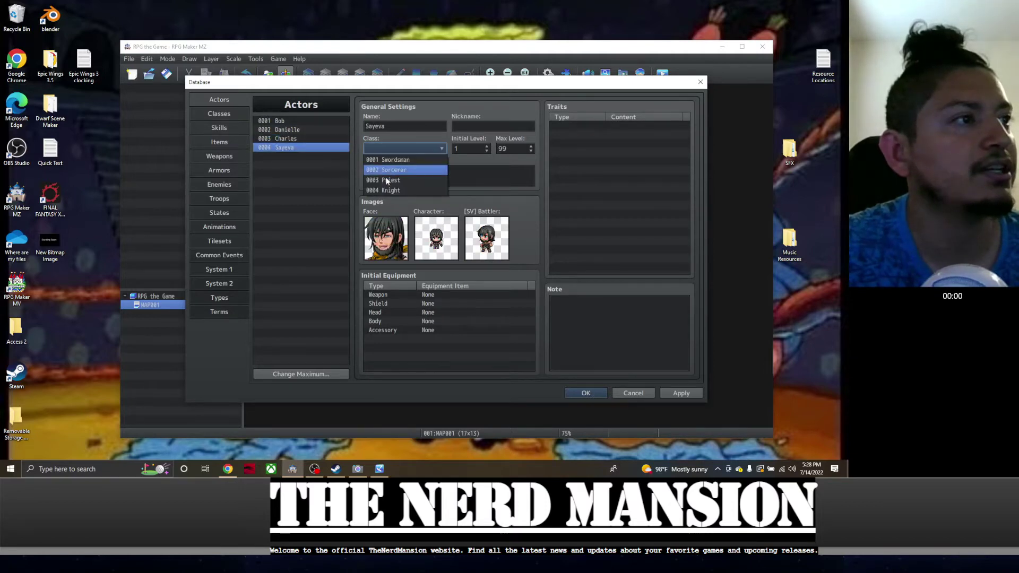
left_click(393, 192)
Check the first actor's class and examine the learnable skills of the Priest, Sorcerer and Swordsman classes
left_click(283, 121)
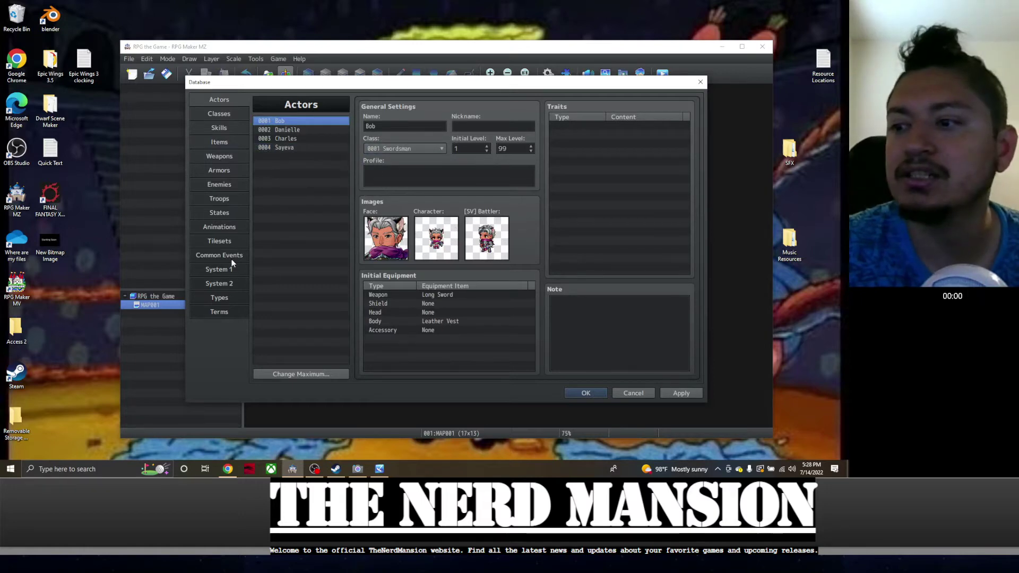
left_click(229, 113)
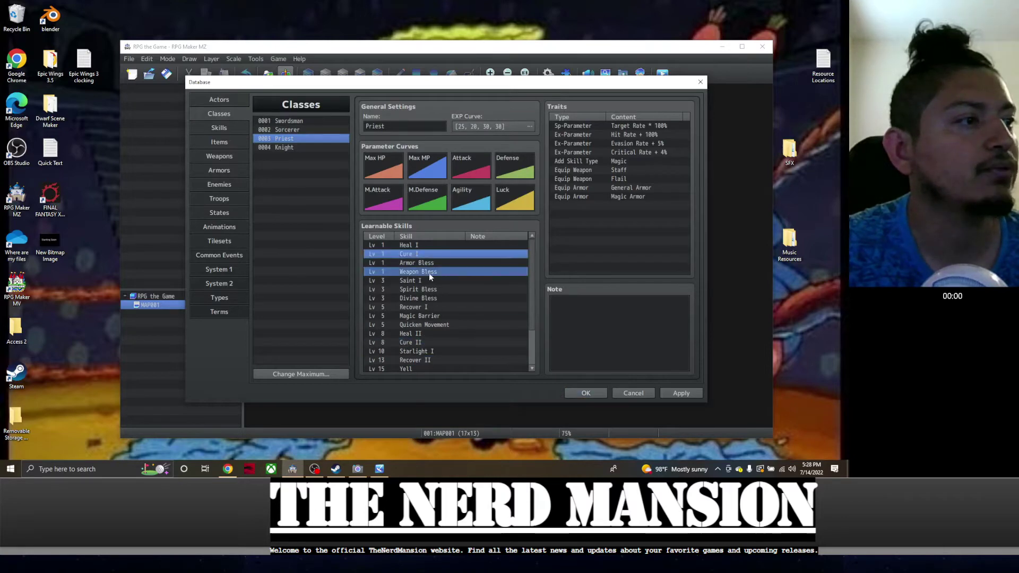
scroll(427, 262, "down", 1)
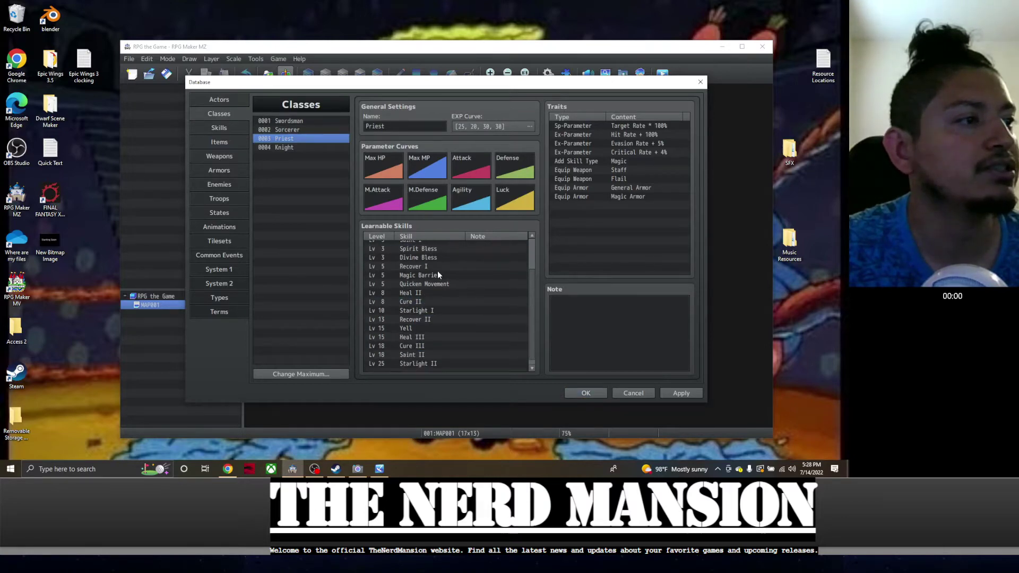
left_click(289, 130)
left_click(272, 122)
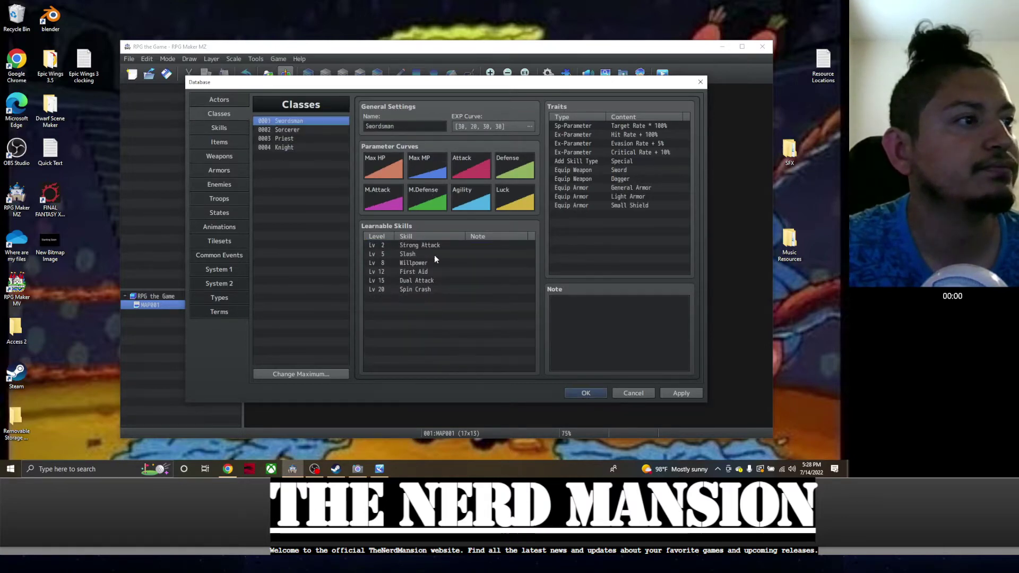
double_click(419, 310)
left_click(442, 287)
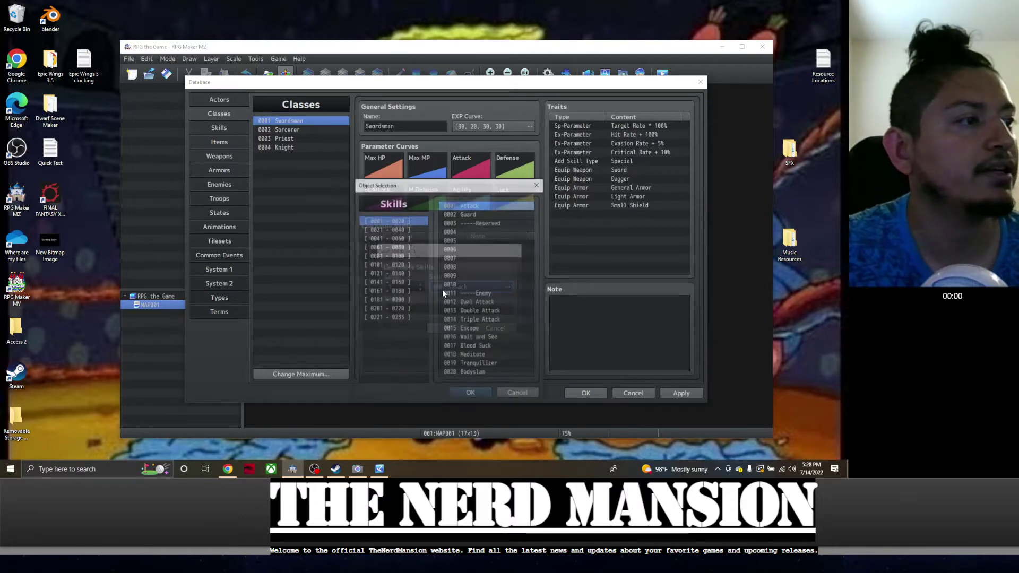
left_click(476, 318)
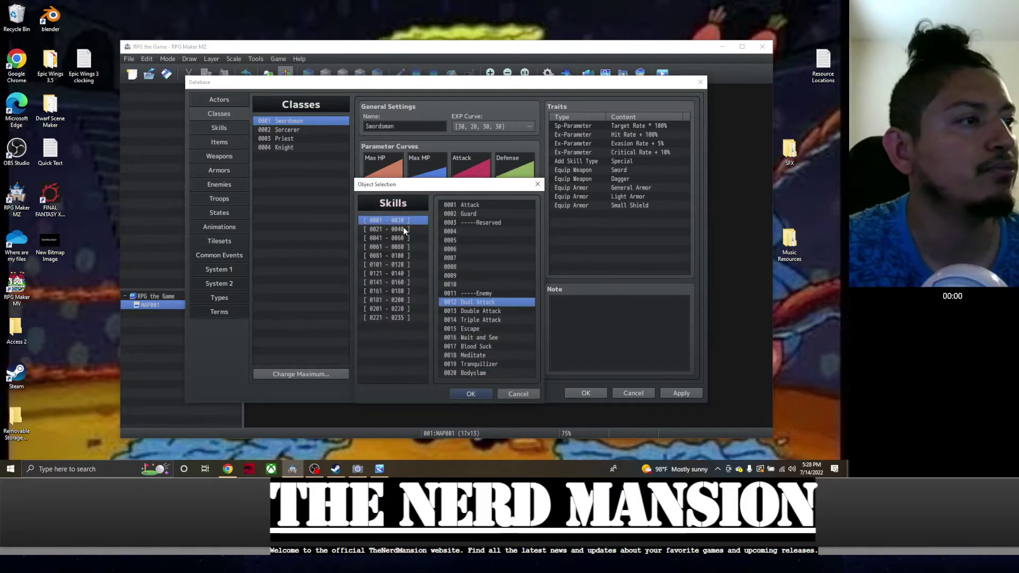
left_click(393, 281)
left_click(480, 293)
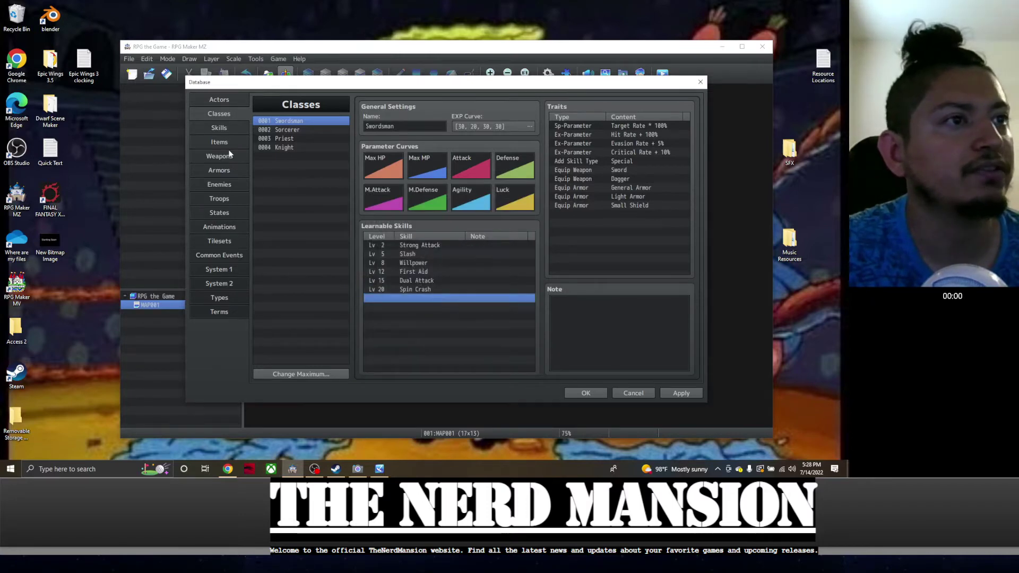
Examine the existing entries in the skill database, including Shock, Eye Poke and Triple Attack
left_click(223, 127)
scroll(291, 220, "down", 4)
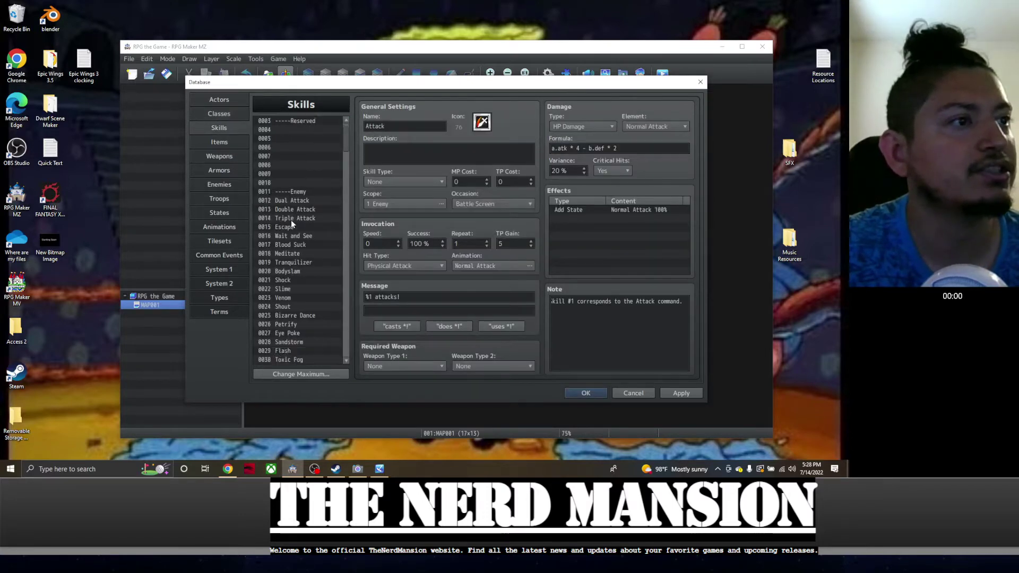
scroll(342, 170, "down", 1)
left_click(295, 230)
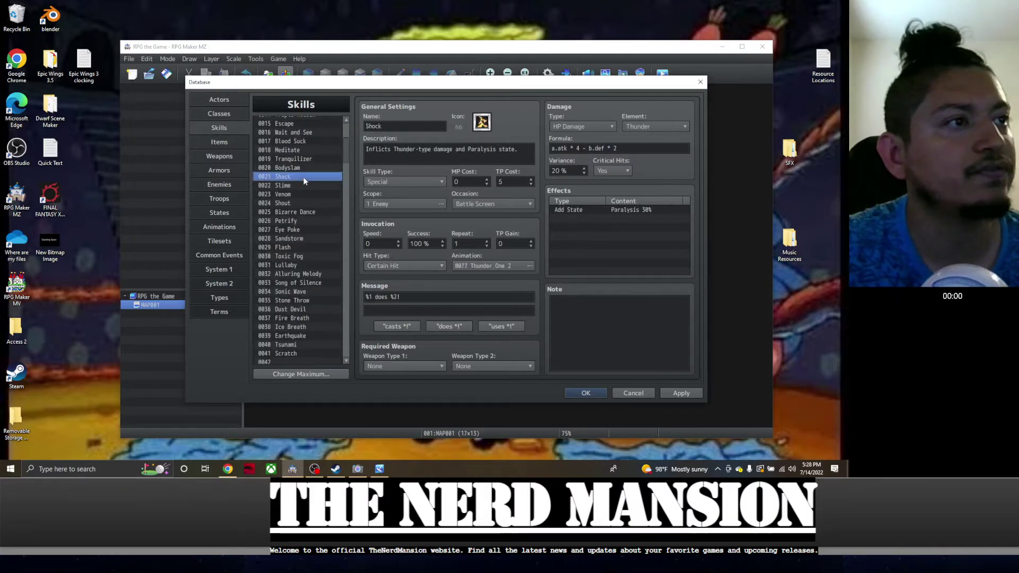
scroll(288, 123, "up", 3)
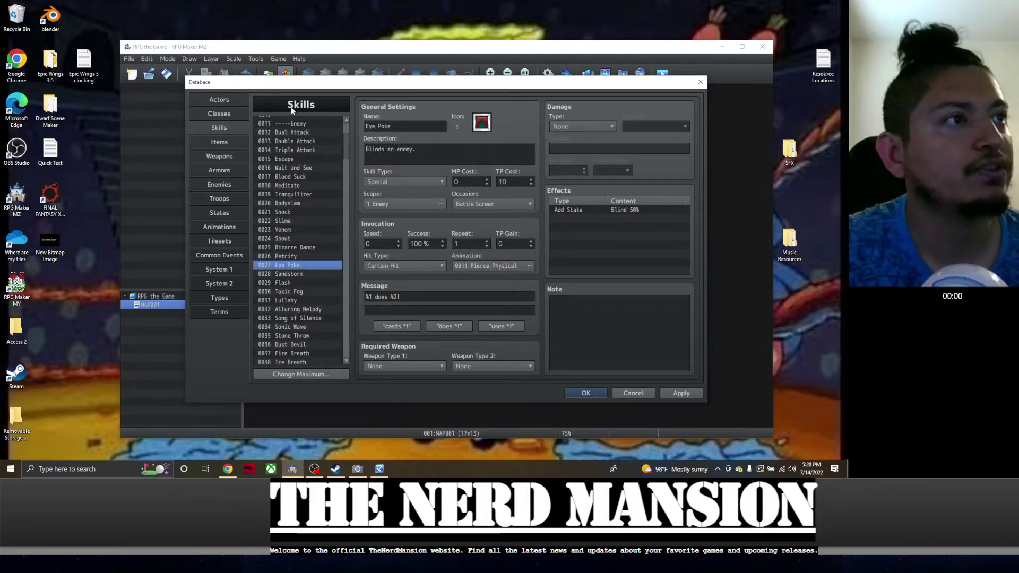
left_click(282, 194)
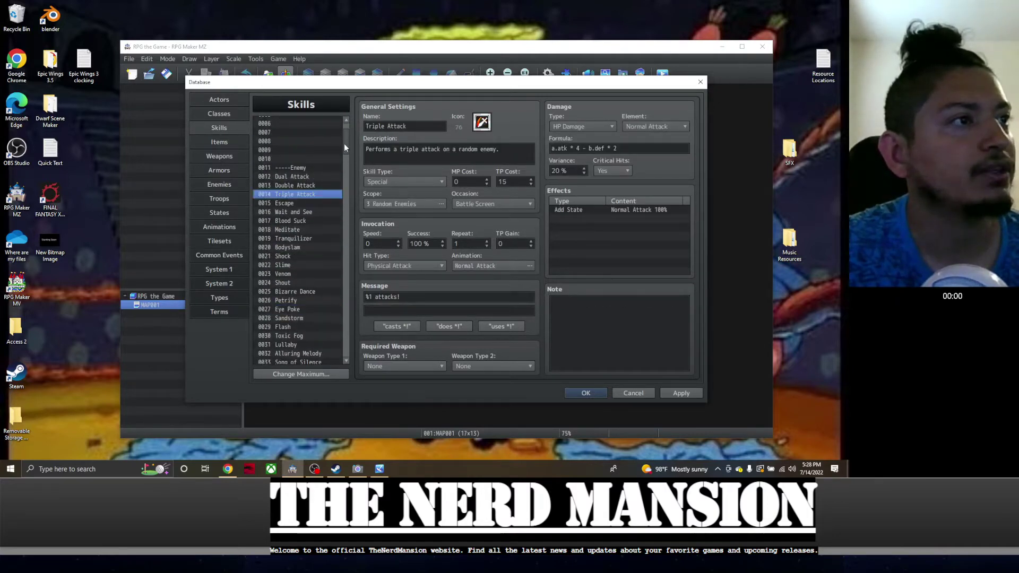
Name the empty skill slot 0004 "Hi skil"
left_click_drag(344, 143, 349, 107)
left_click(298, 148)
left_click(408, 126)
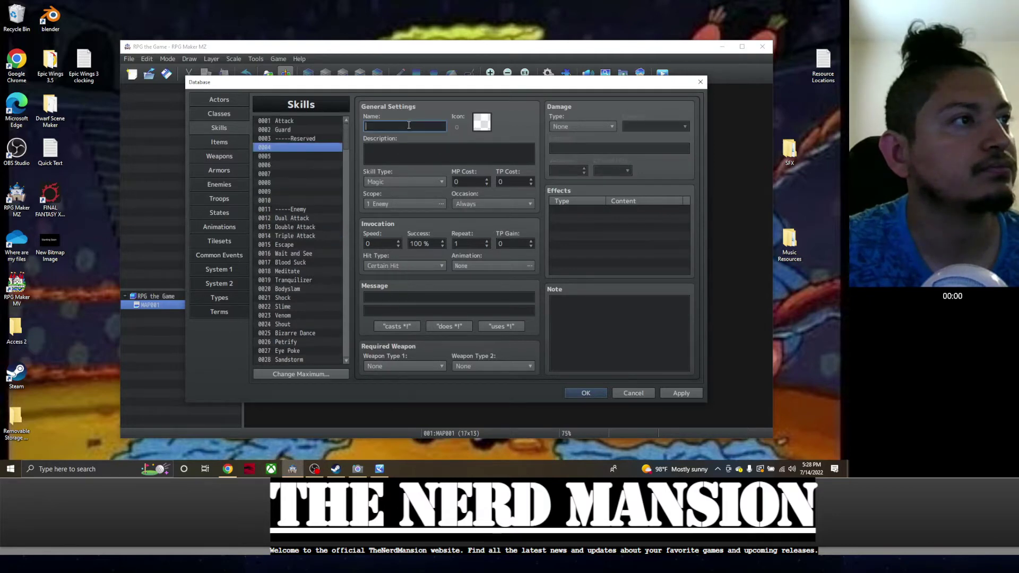
type("H")
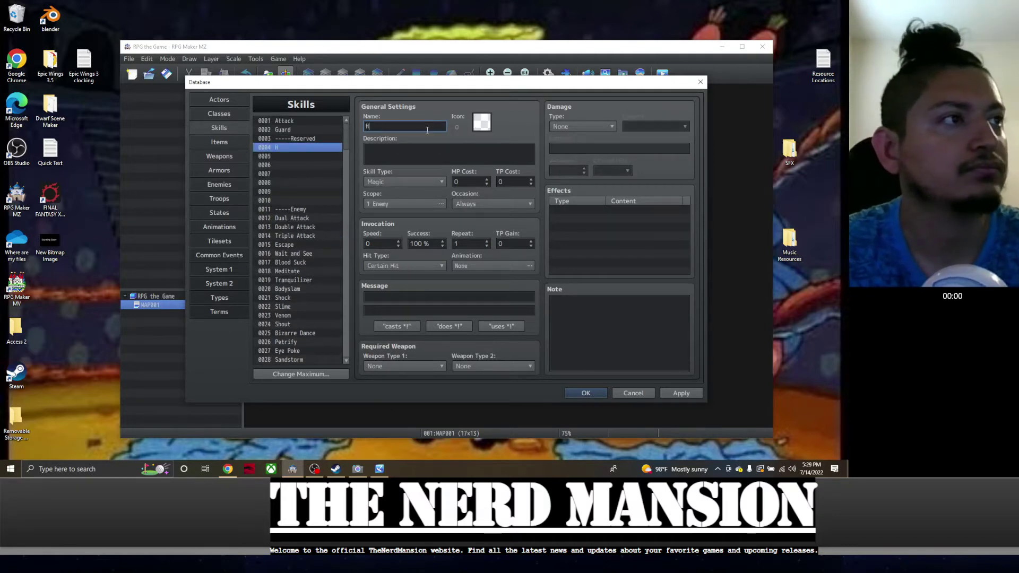
type("i skil")
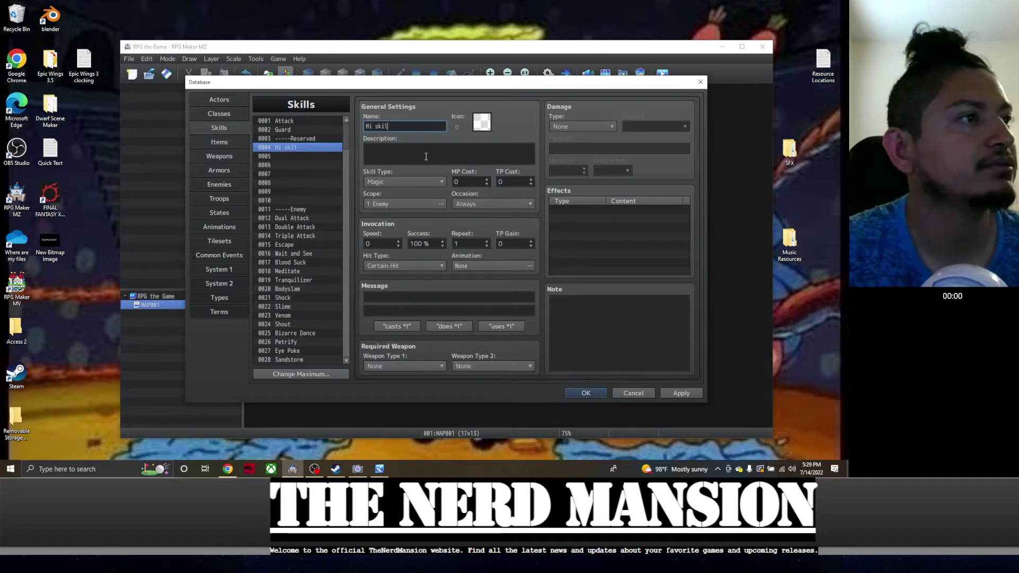
left_click(408, 148)
Give the new skill the HP Damage type, the Fire element and a damage formula of 3000
left_click(583, 127)
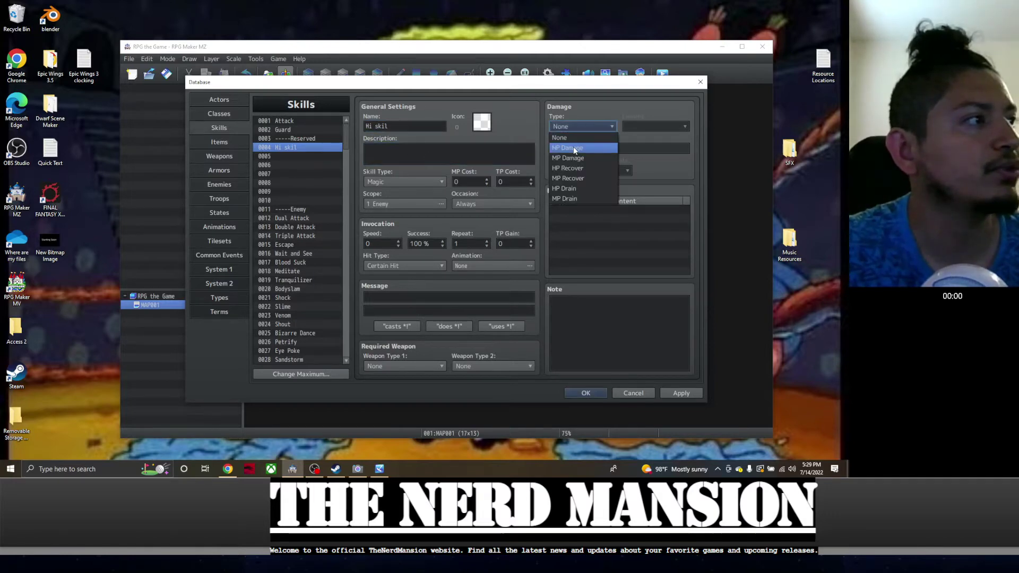
left_click(572, 147)
left_click(656, 127)
left_click(639, 167)
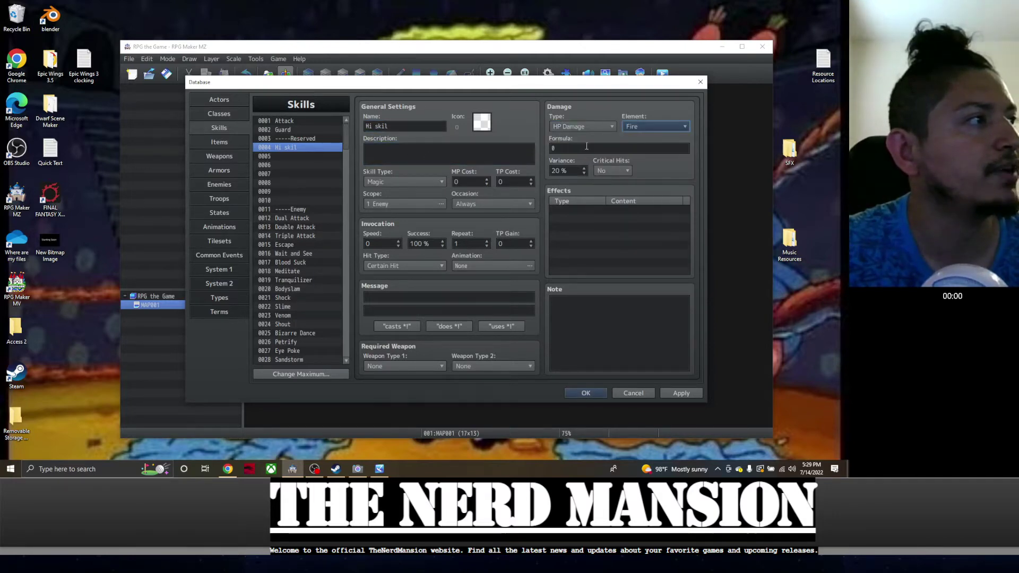
left_click(585, 146)
key("BackSpace")
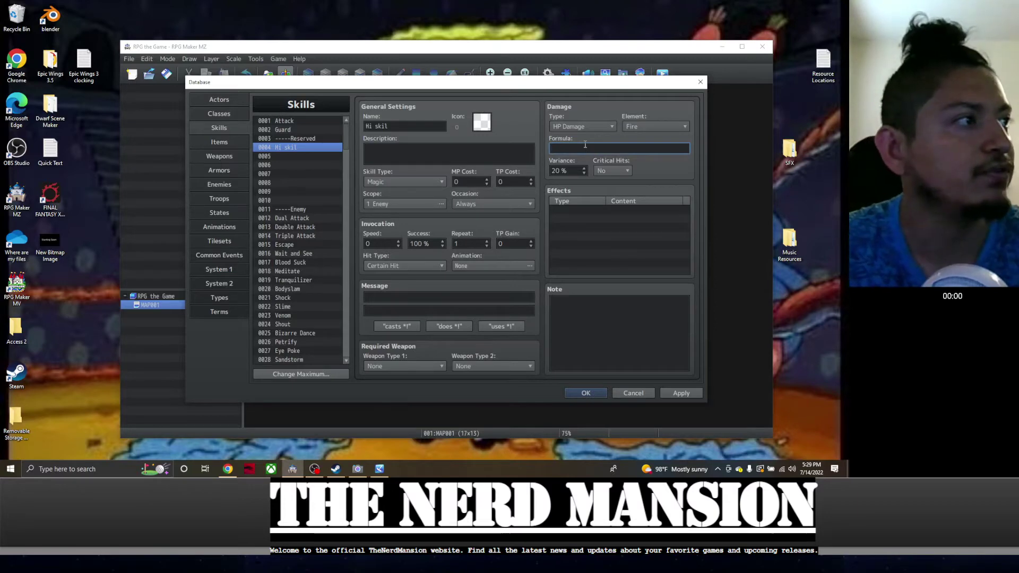
type("3000")
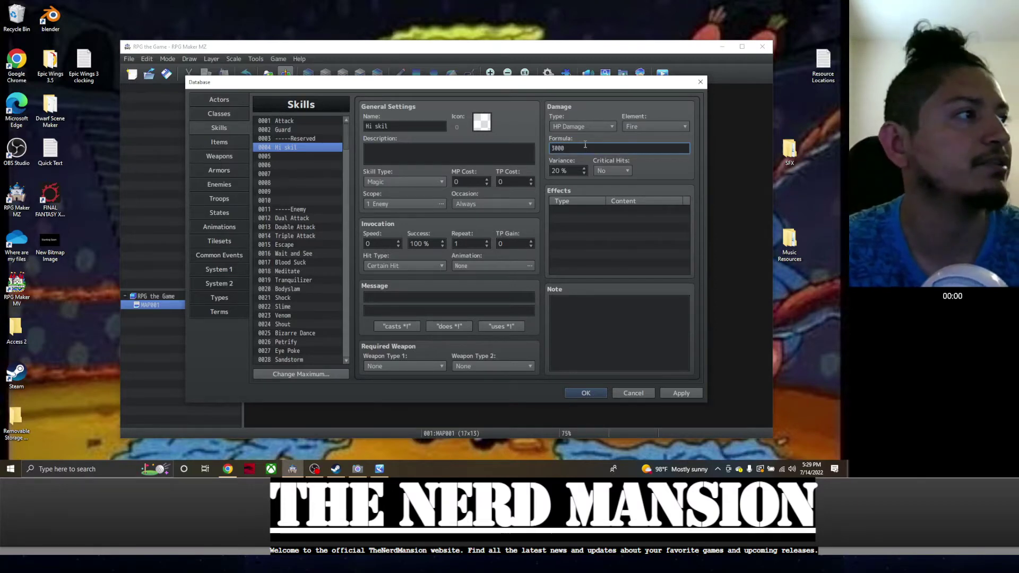
Correct the new skill's name to "Hi skill" and keep Magic as its skill type
triple_click(393, 126)
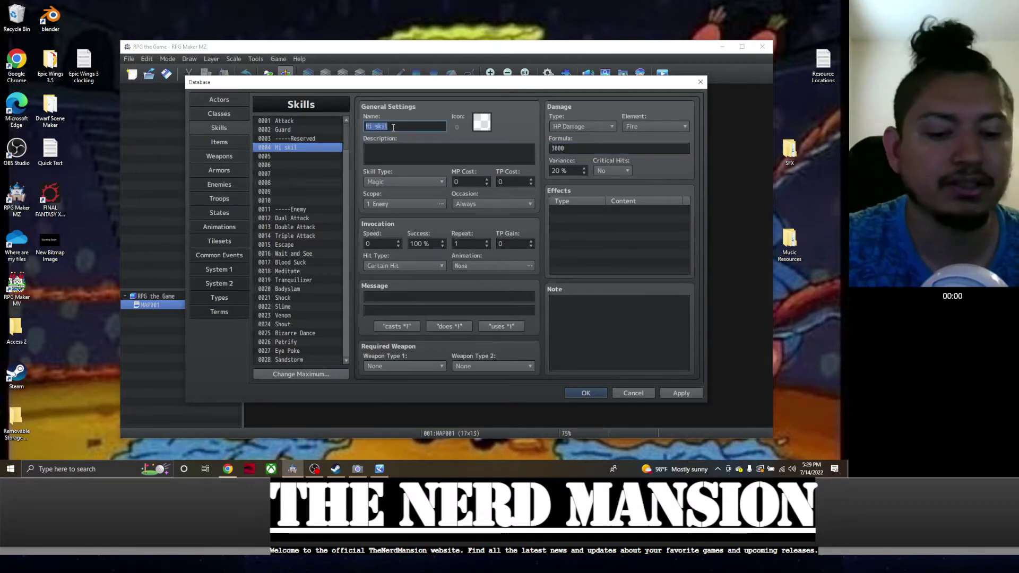
type("Hi skill")
left_click(409, 182)
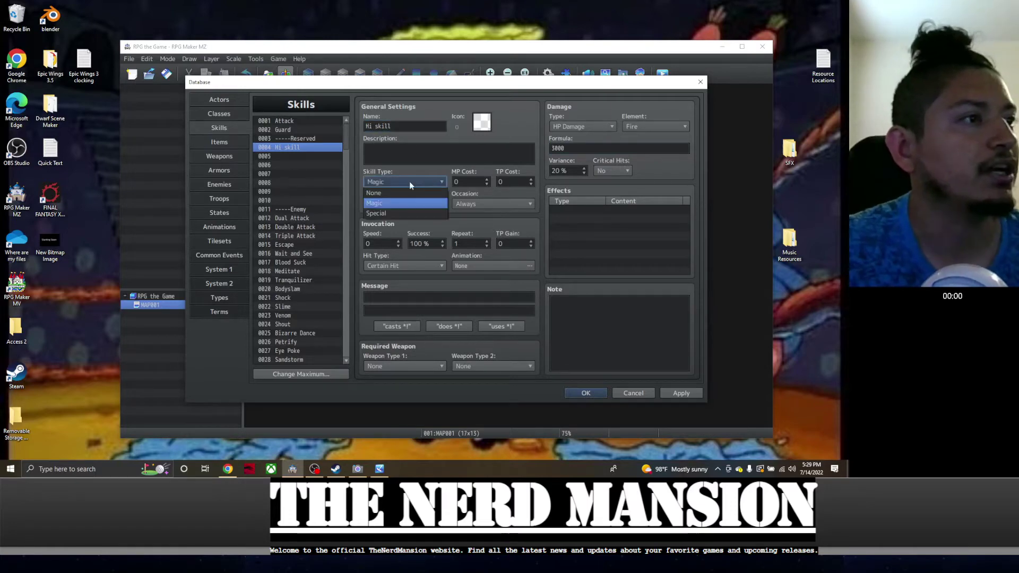
left_click(382, 203)
Look through the occasion and hit type options available for the Hi skill
left_click(467, 206)
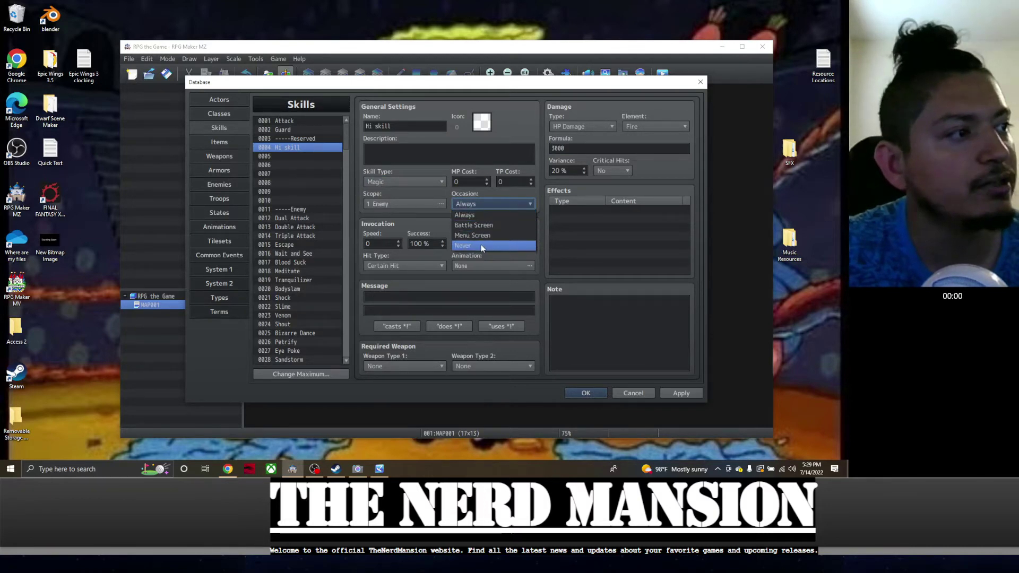
left_click(426, 224)
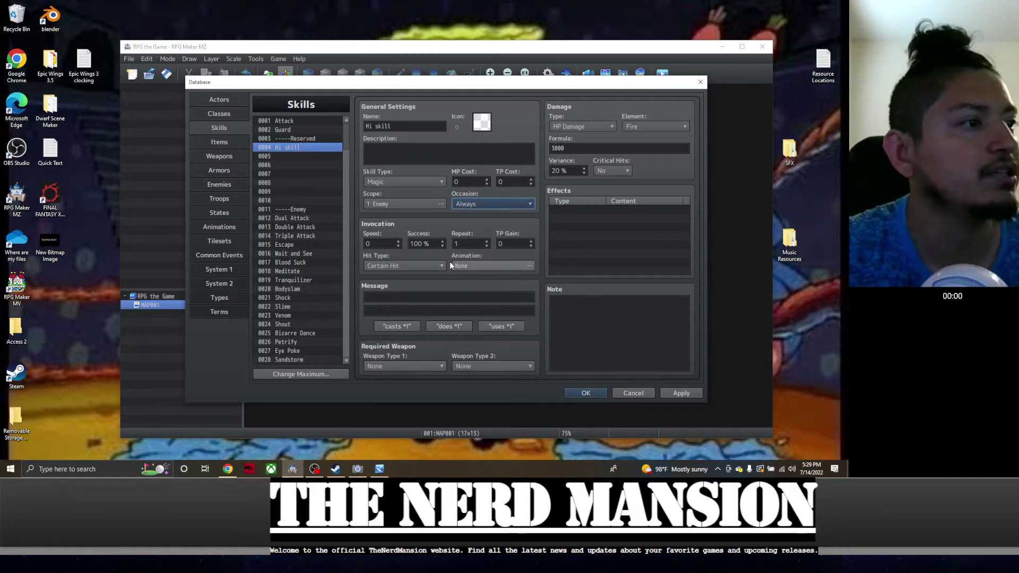
left_click(437, 263)
left_click(437, 265)
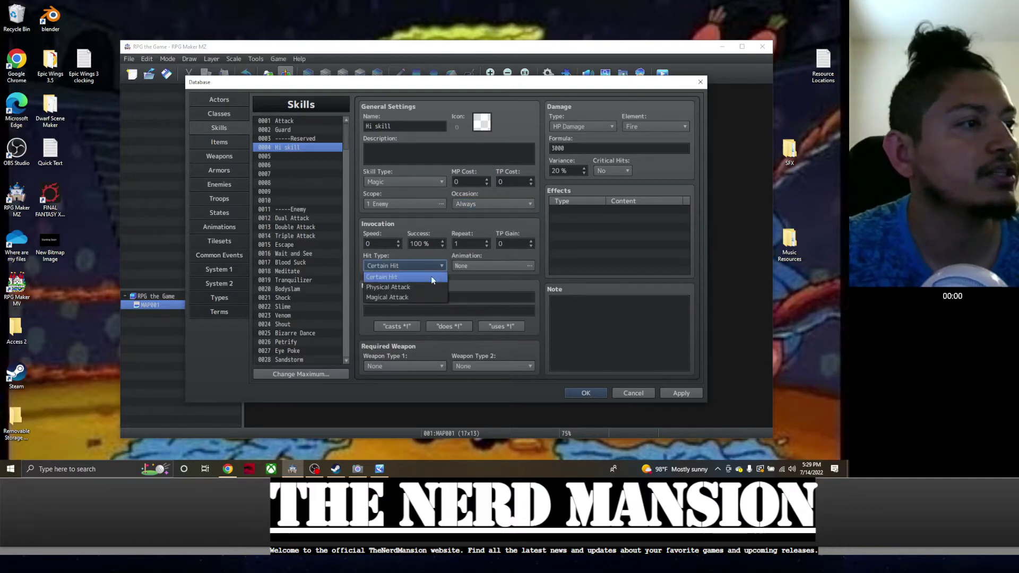
left_click(405, 296)
Preview the Slash Effect, Hit Fire, Slash Thunder and Pierce Thunder animations for the Hi skill without assigning one
left_click(467, 267)
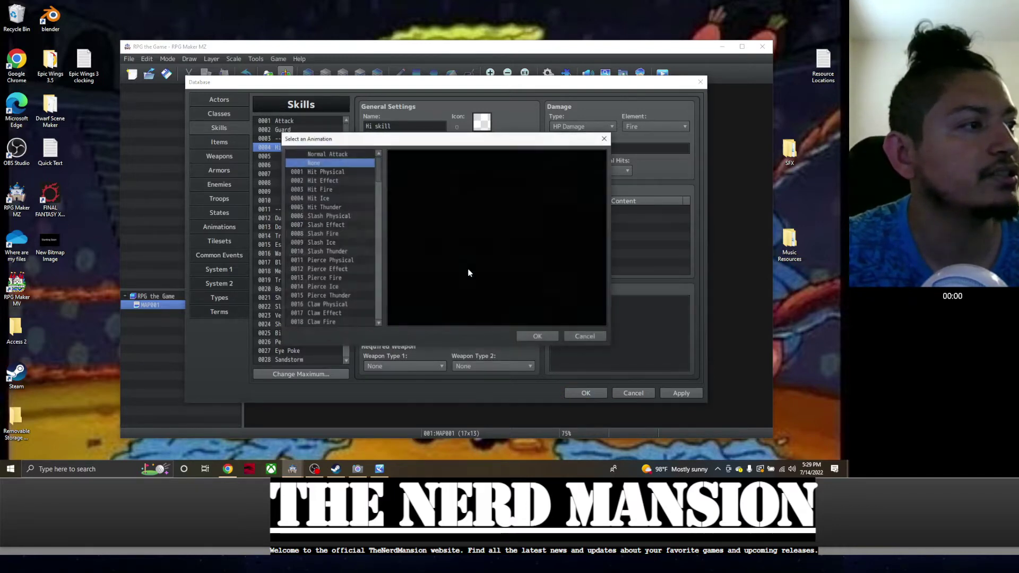
left_click(334, 226)
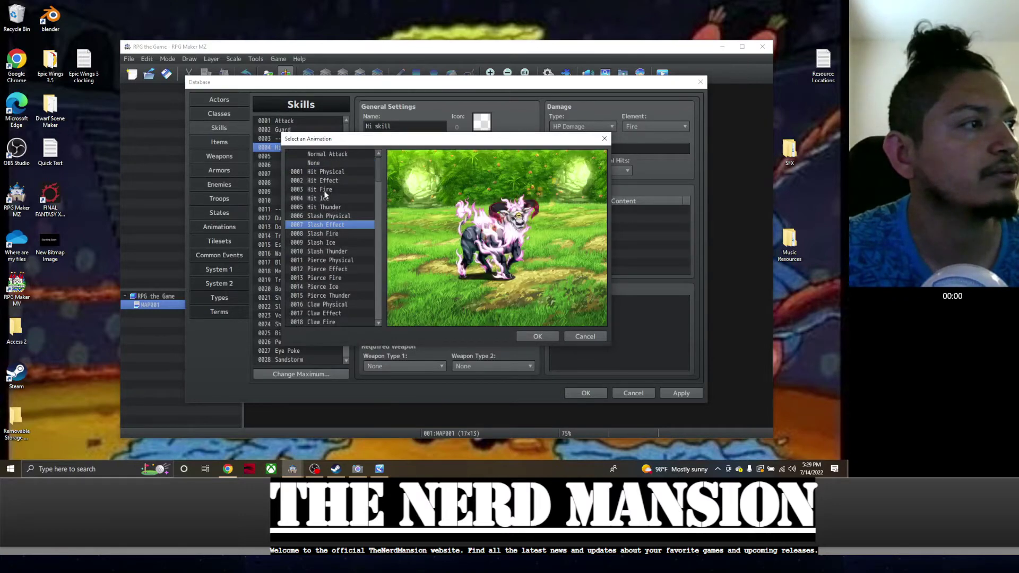
left_click(324, 189)
left_click(329, 251)
left_click(330, 295)
scroll(324, 278, "down", 2)
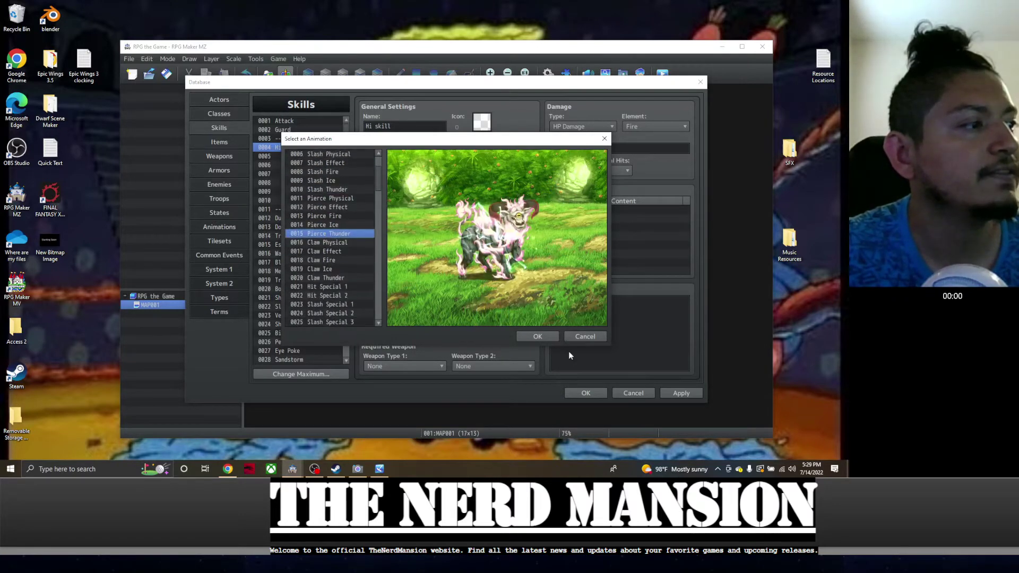
left_click(584, 337)
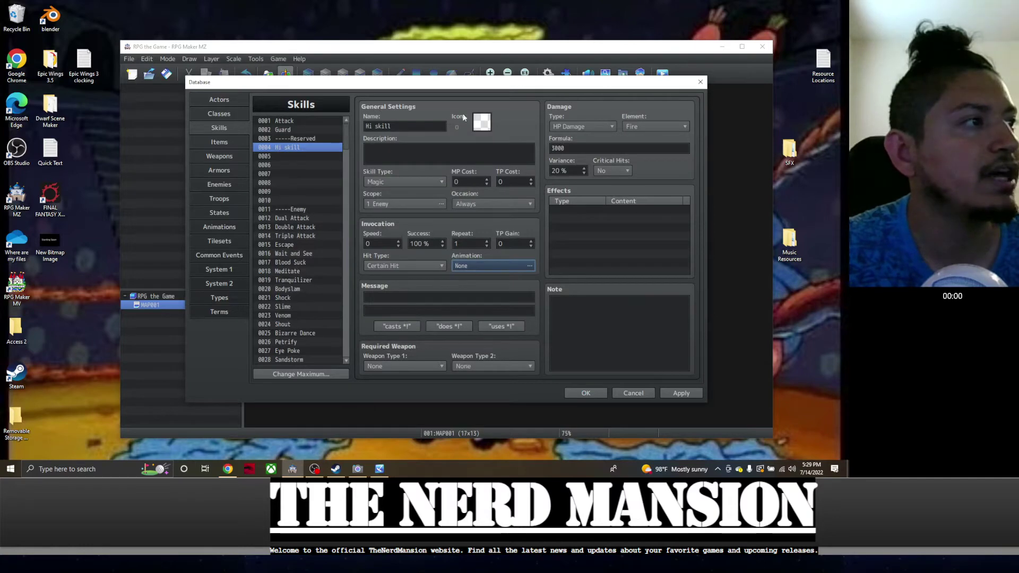
Examine the Full Potion item's damage type options and its HP recovery effect in the item database
left_click(227, 144)
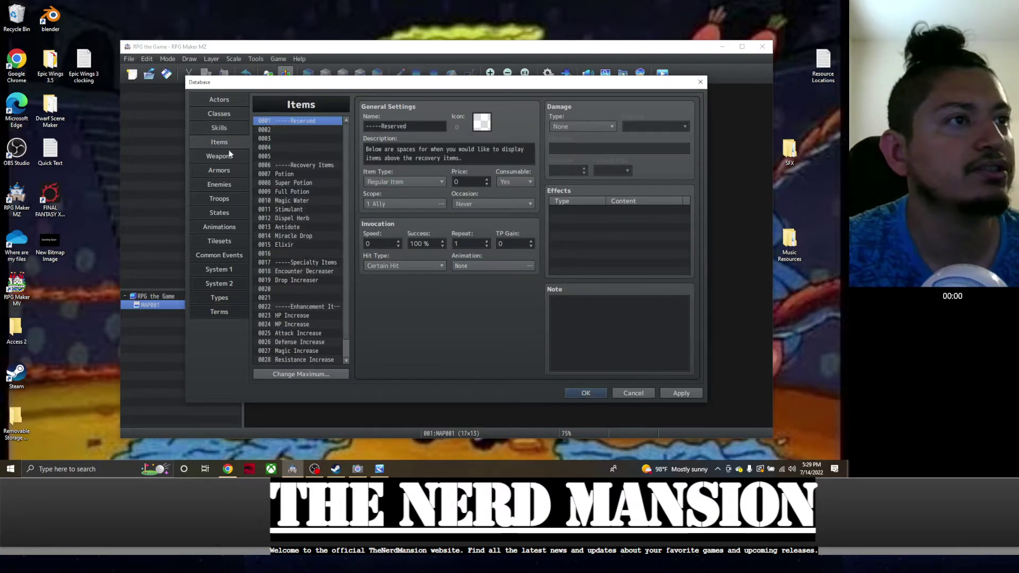
scroll(300, 205, "down", 1)
scroll(300, 197, "up", 1)
left_click(300, 192)
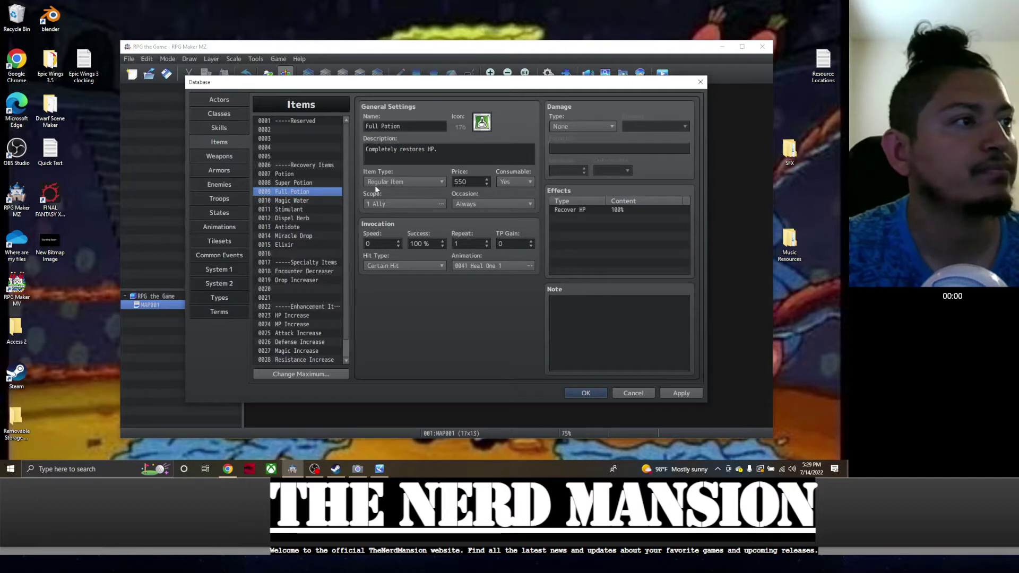
left_click(575, 125)
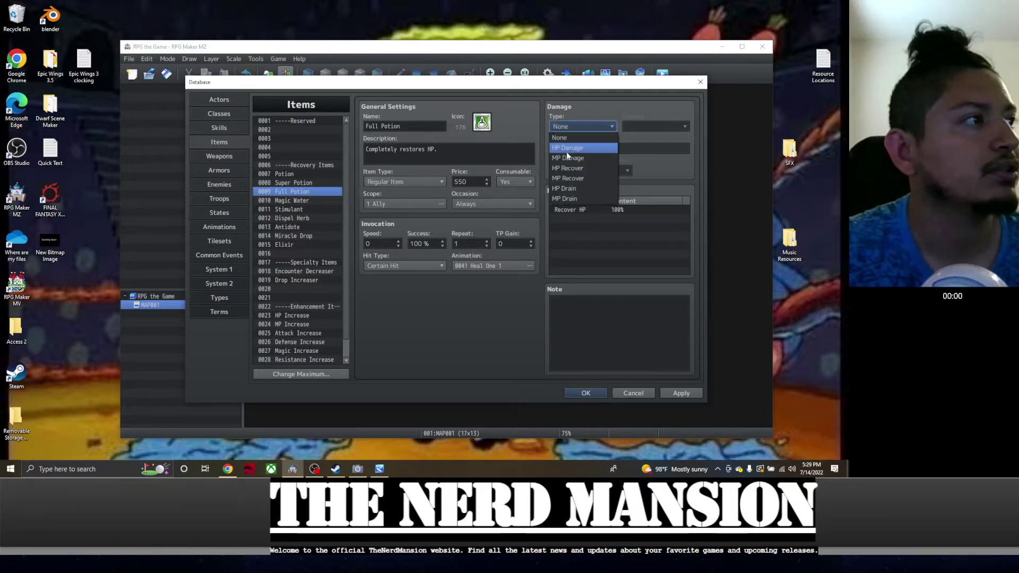
left_click(408, 126)
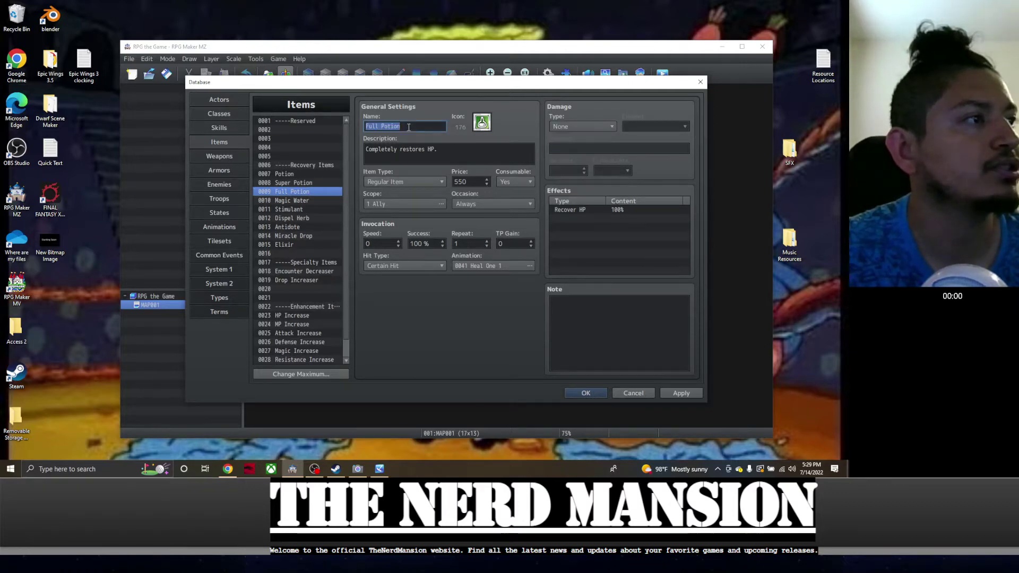
left_click(605, 209)
double_click(606, 212)
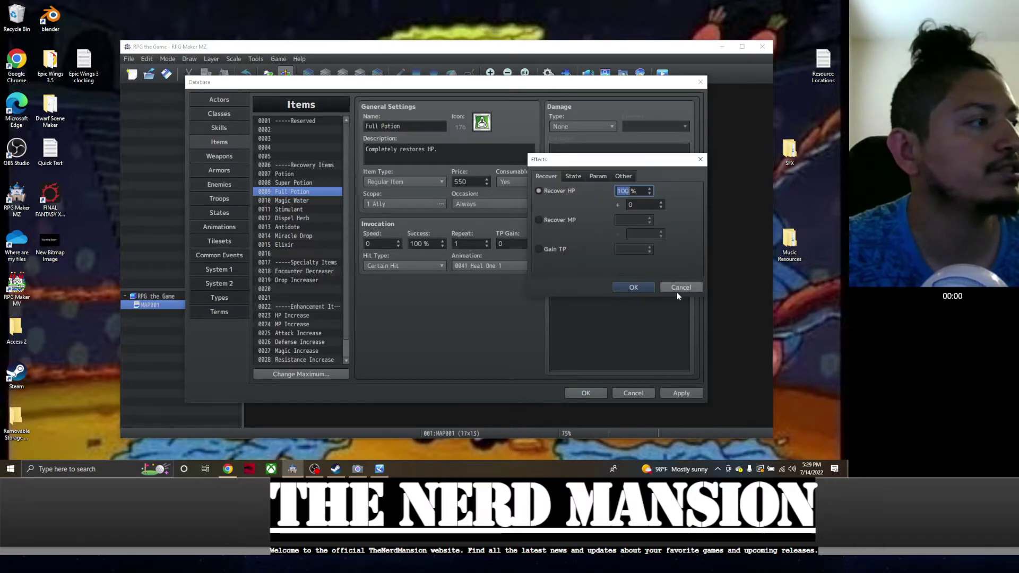
left_click(633, 287)
Try the HP Damage type with no element on the Full Potion, and return its damage type to None
left_click(563, 125)
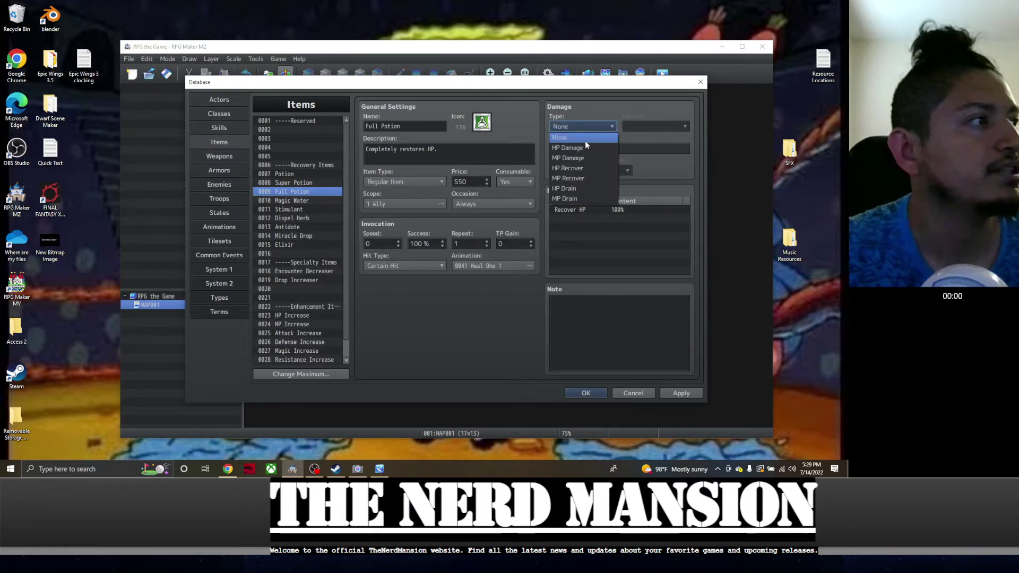
left_click(581, 147)
left_click(633, 127)
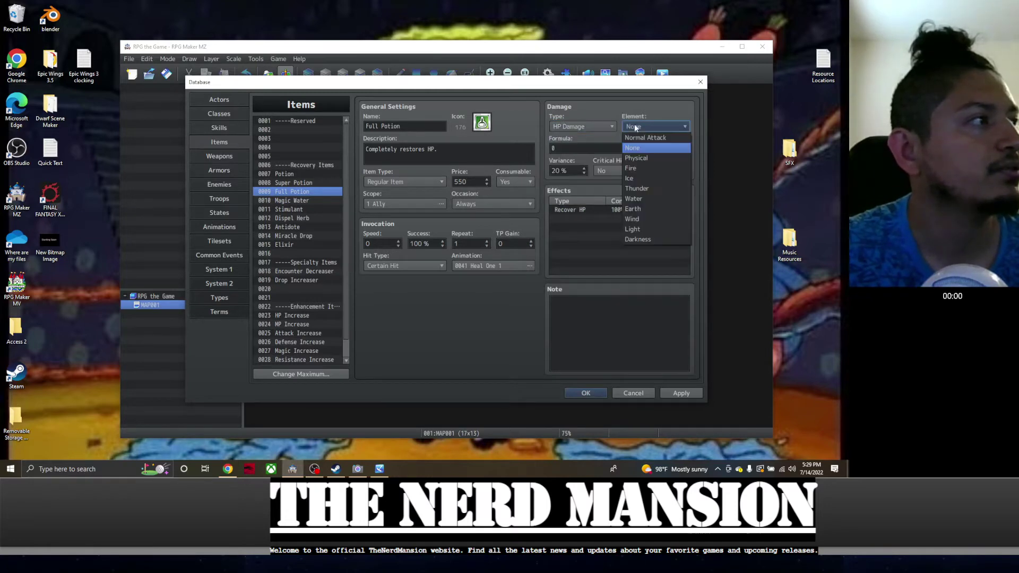
left_click(636, 145)
left_click(601, 149)
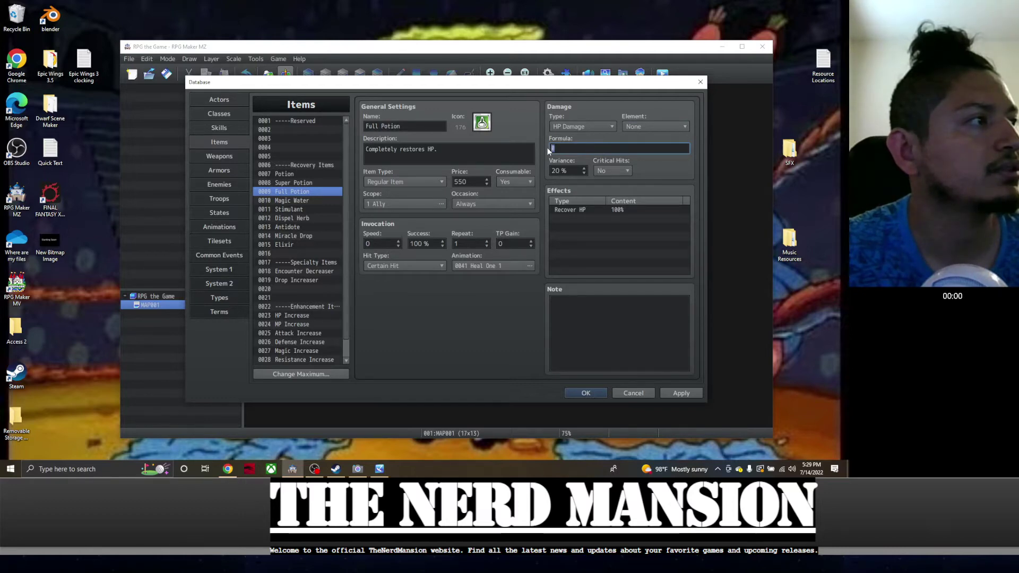
left_click(563, 127)
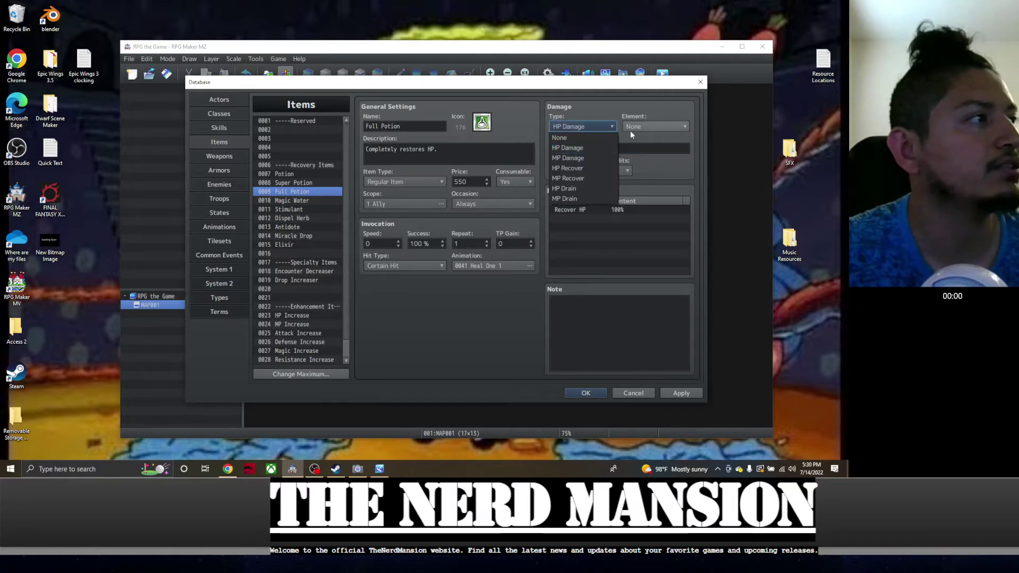
left_click(611, 123)
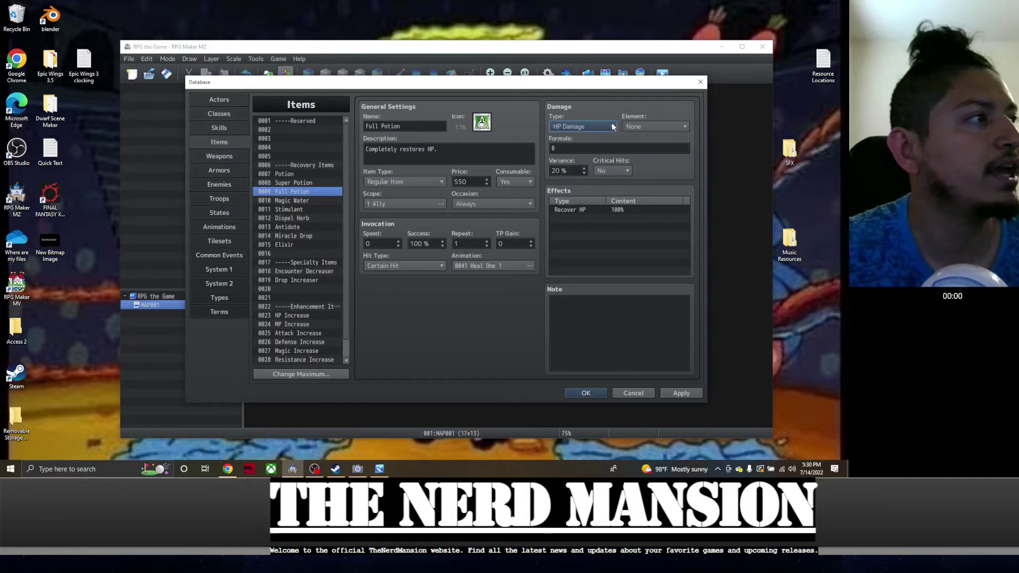
left_click(577, 127)
left_click(571, 136)
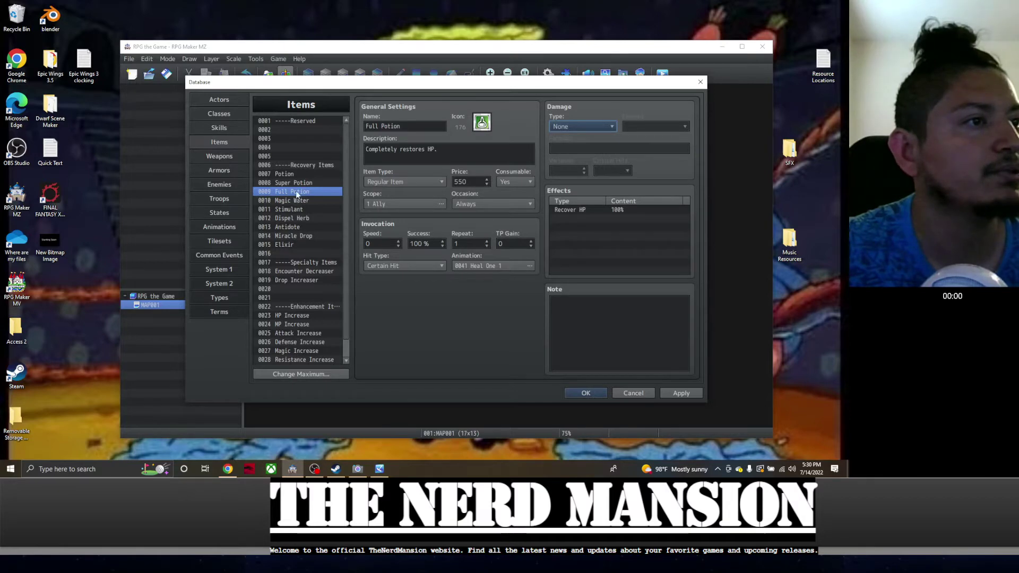
Check the Antidote and Elixir items and open the weapon database
left_click(293, 227)
left_click(292, 246)
left_click(225, 154)
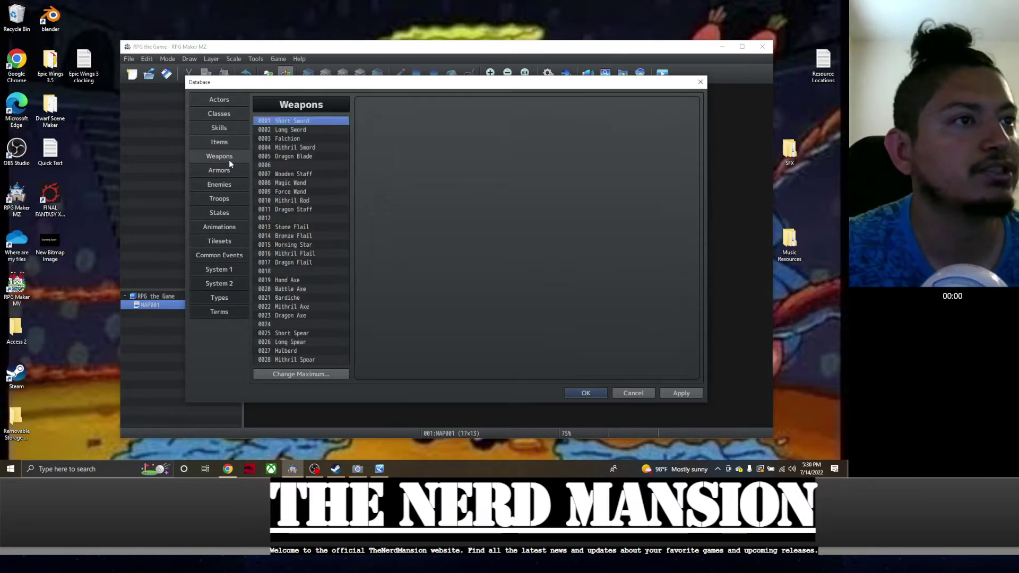
Look through the armor, enemy, troop and common event databases, and close the database
left_click(225, 171)
left_click(224, 187)
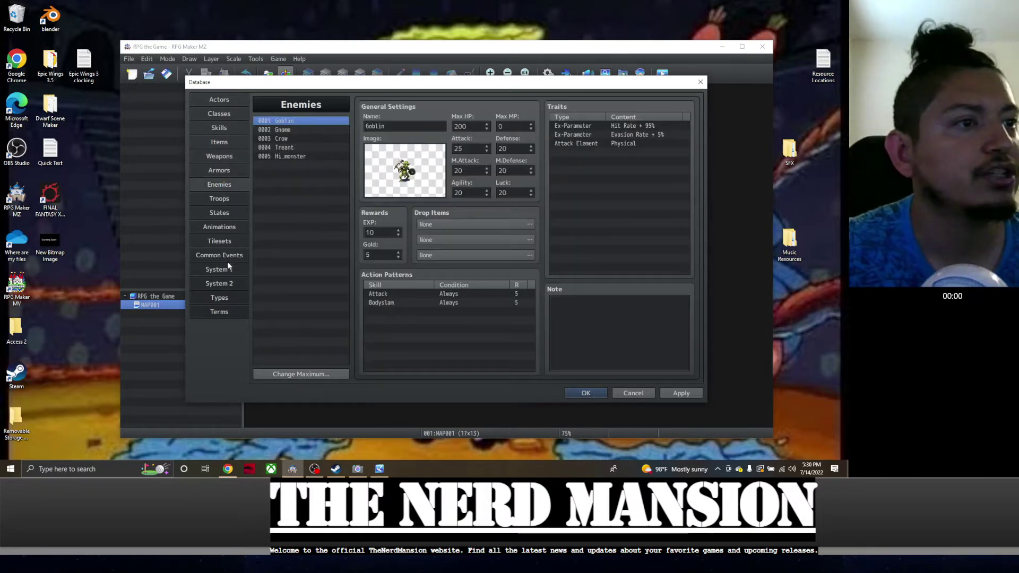
left_click(224, 198)
left_click(238, 257)
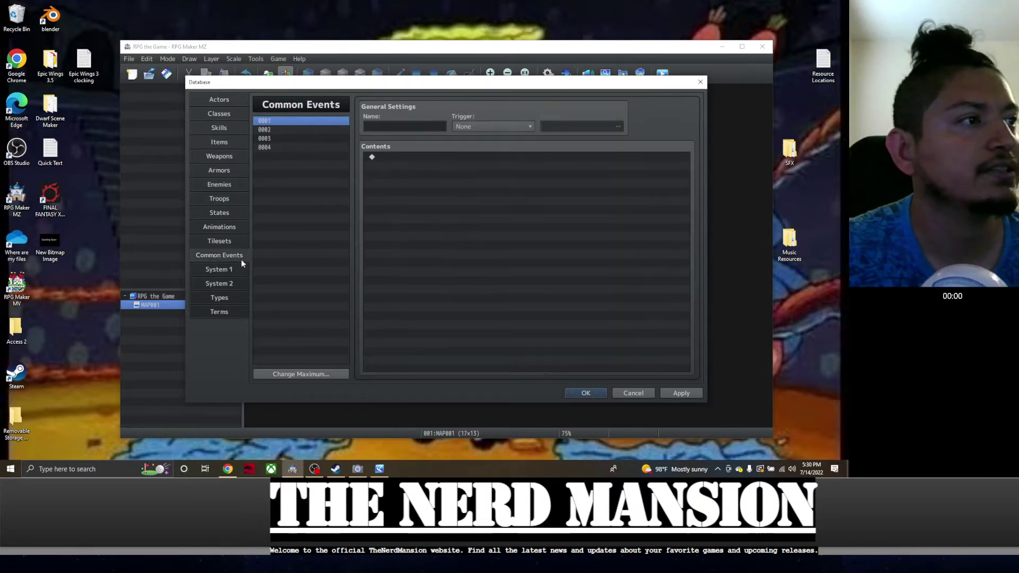
left_click(586, 393)
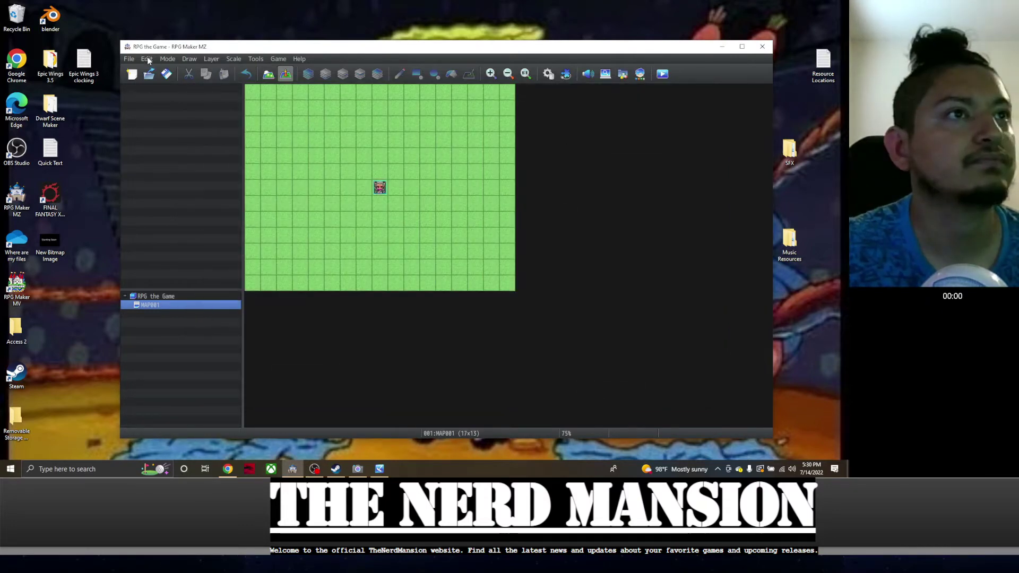
Switch to map editing, check the available tile sets, and flood-fill all of MAP001 with the darker sea tile
left_click(269, 74)
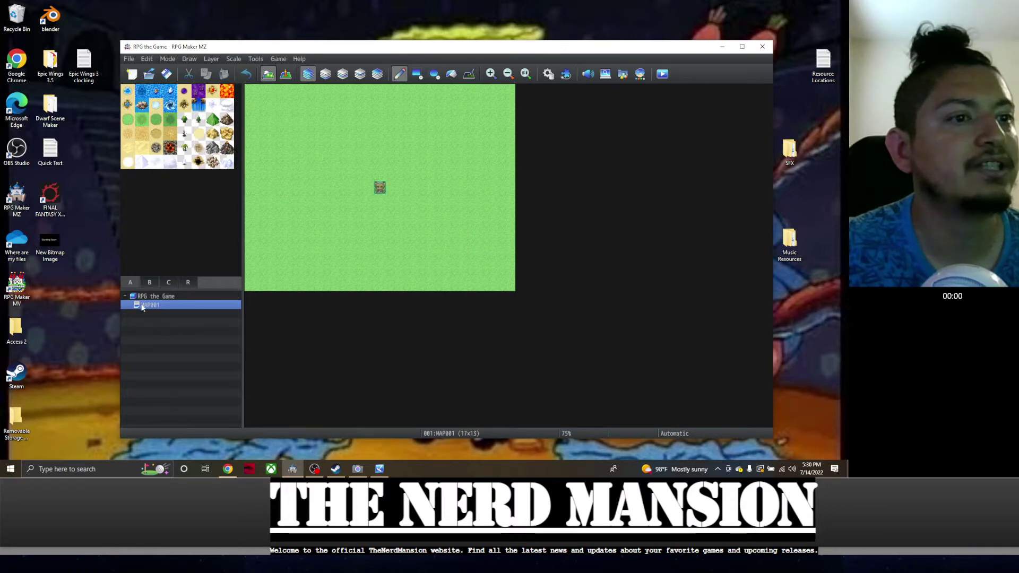
left_click(168, 283)
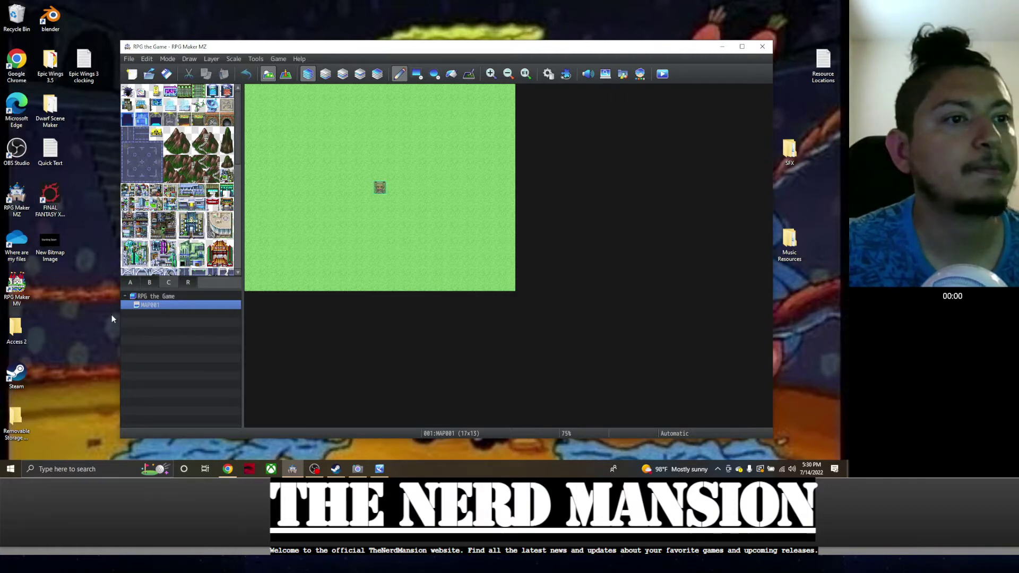
left_click(129, 283)
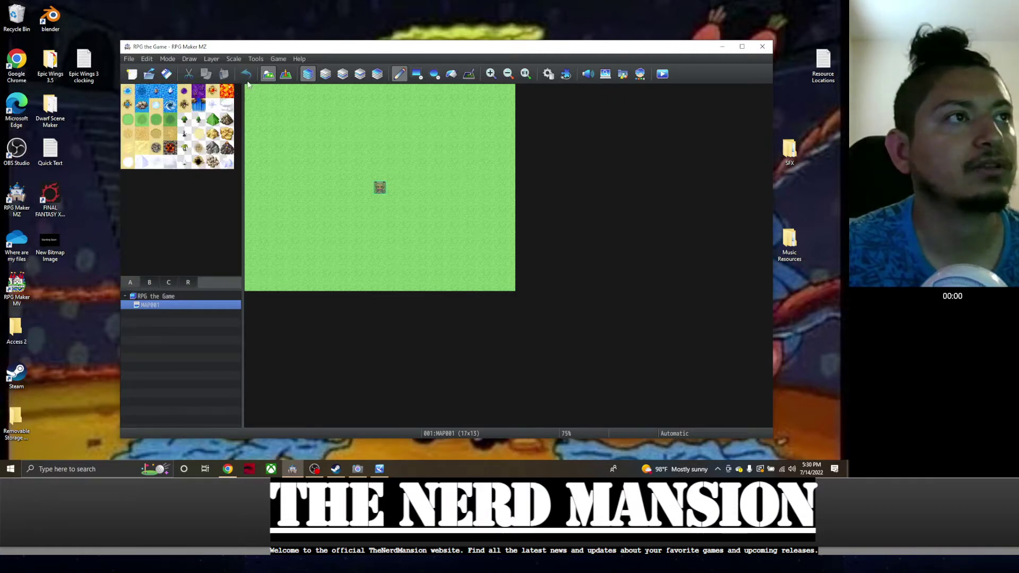
left_click(144, 93)
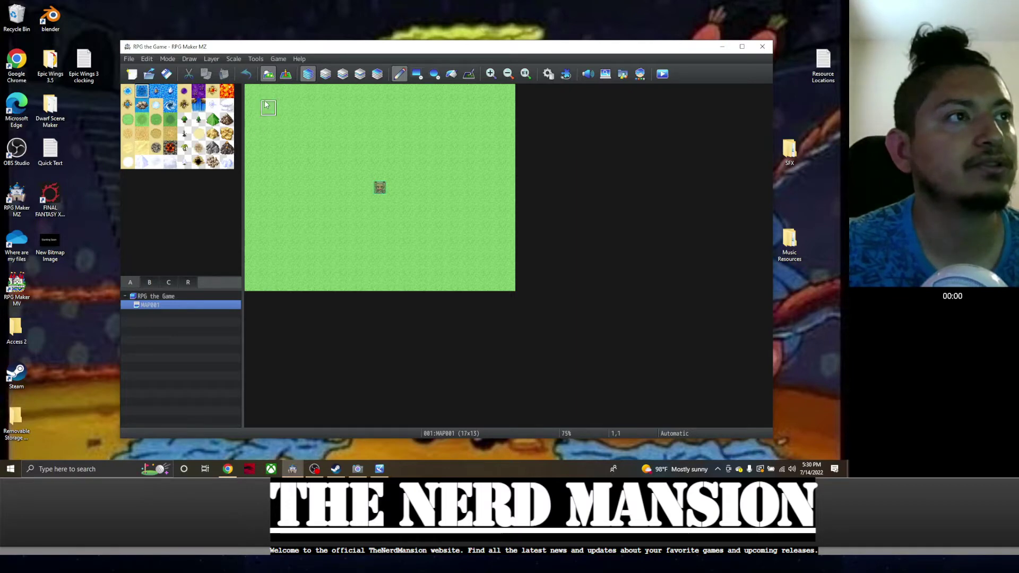
left_click(451, 74)
left_click(411, 109)
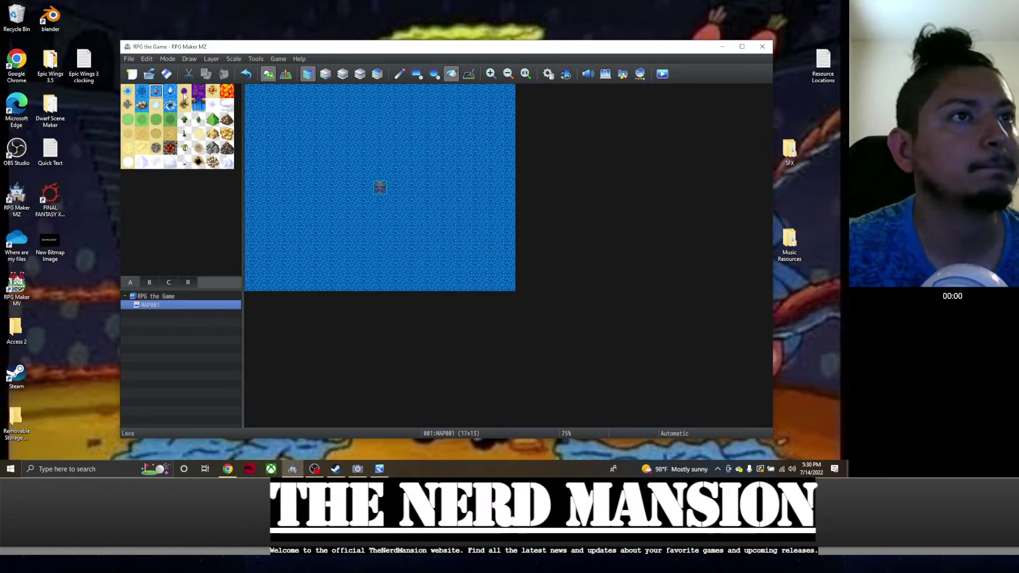
left_click(141, 92)
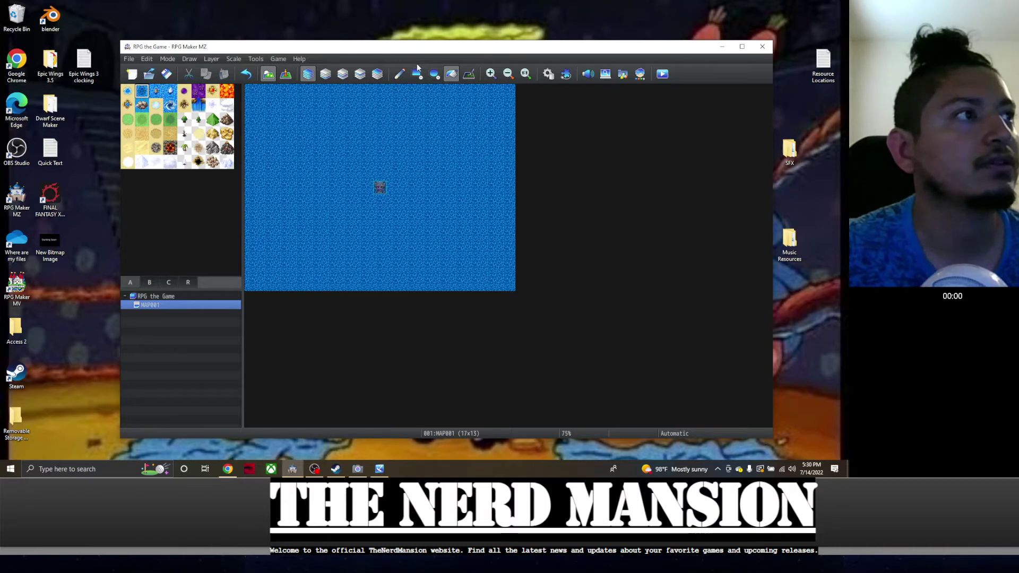
Paint a large irregular patch of the lighter Sea tile freehand across the middle of the map
left_click(399, 74)
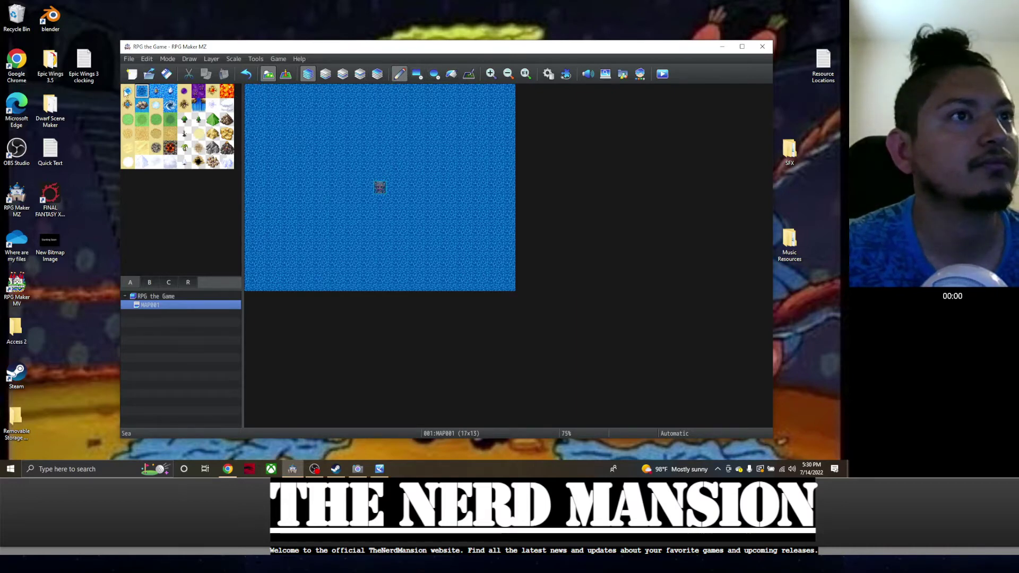
left_click(128, 92)
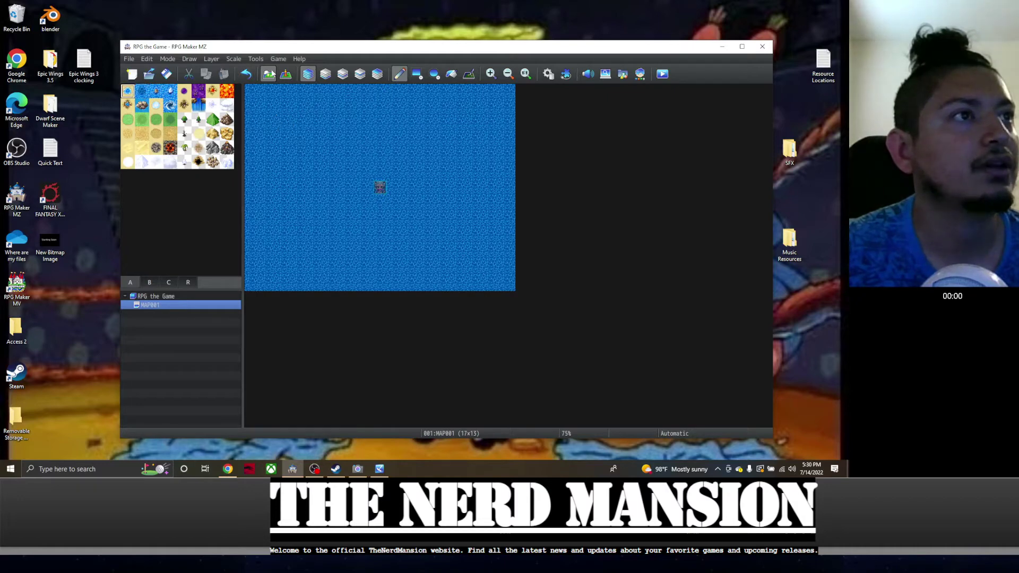
mouse_move(252, 123)
left_mouse_down()
mouse_move(268, 107)
mouse_move(348, 186)
mouse_move(282, 141)
mouse_move(374, 201)
left_mouse_up()
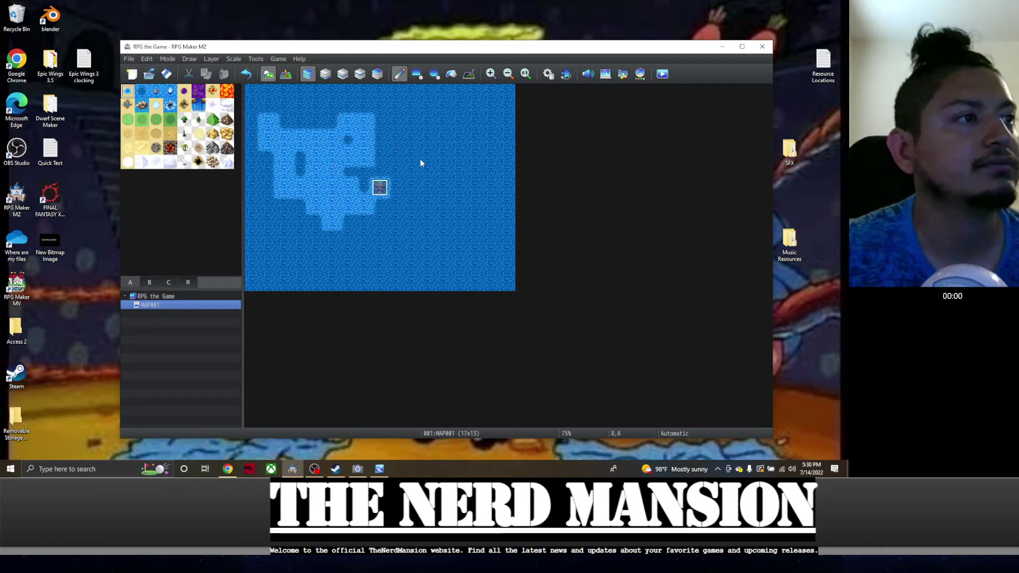
mouse_move(421, 162)
left_mouse_down()
mouse_move(350, 242)
mouse_move(423, 199)
mouse_move(365, 124)
mouse_move(477, 158)
mouse_move(314, 256)
left_mouse_up()
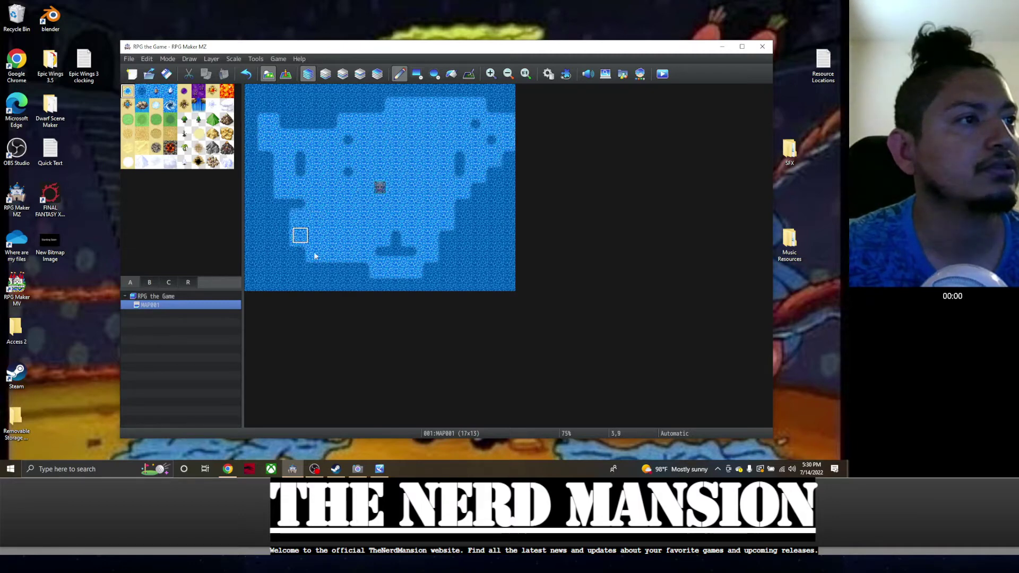
Resize MAP001 to a width of 20 and a height of 15 in its map properties
right_click(210, 308)
left_click(234, 314)
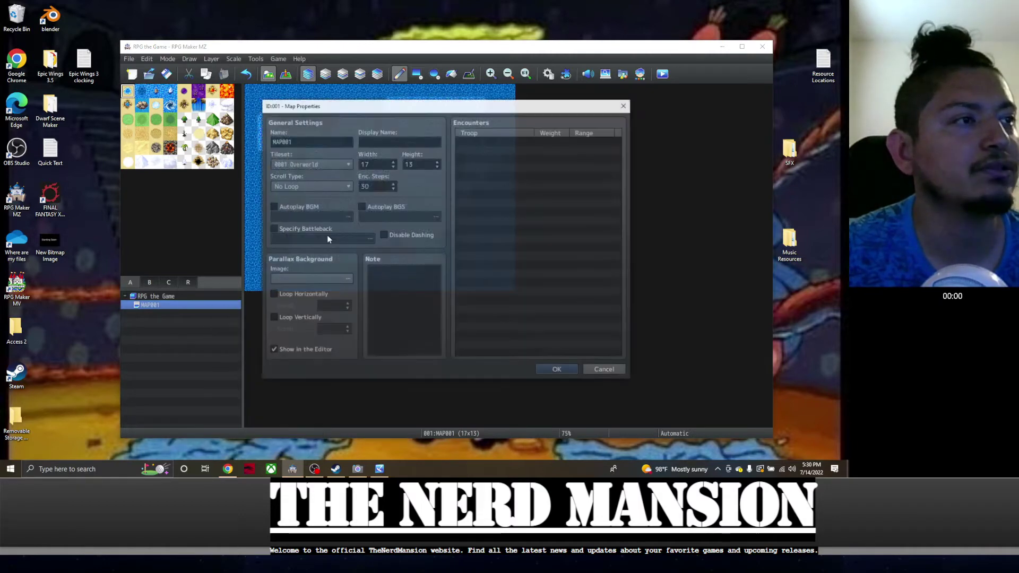
double_click(381, 163)
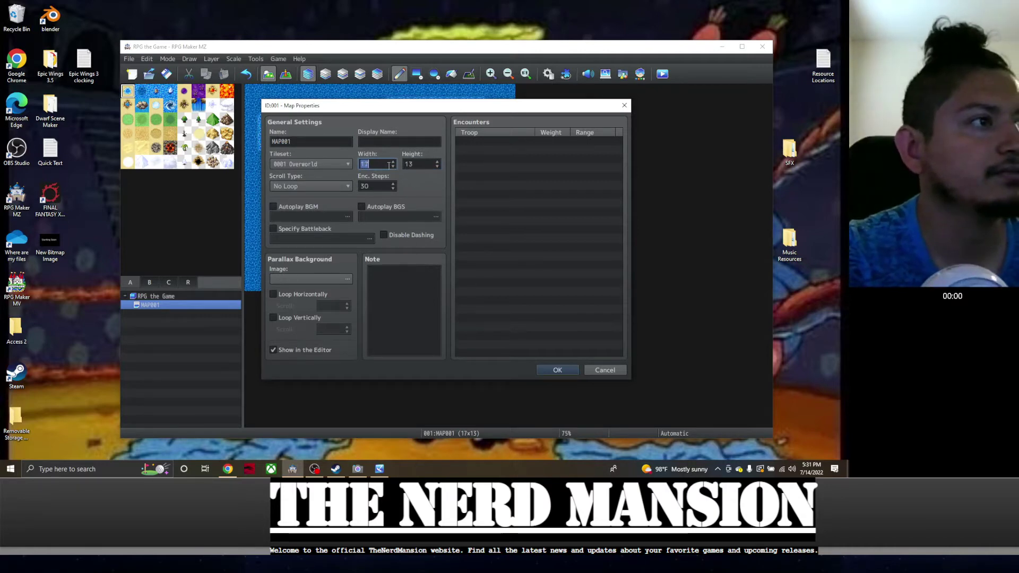
double_click(413, 164)
type("15")
left_click(552, 367)
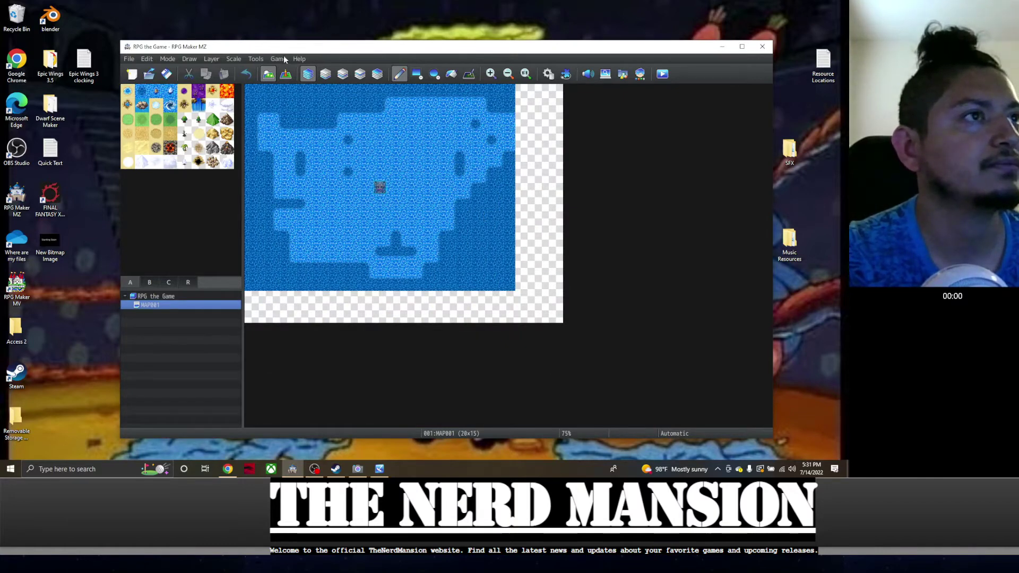
Flood-fill the newly added empty map area with darker sea, return to freehand drawing, and maximize the editor window
left_click(452, 76)
left_click(521, 125)
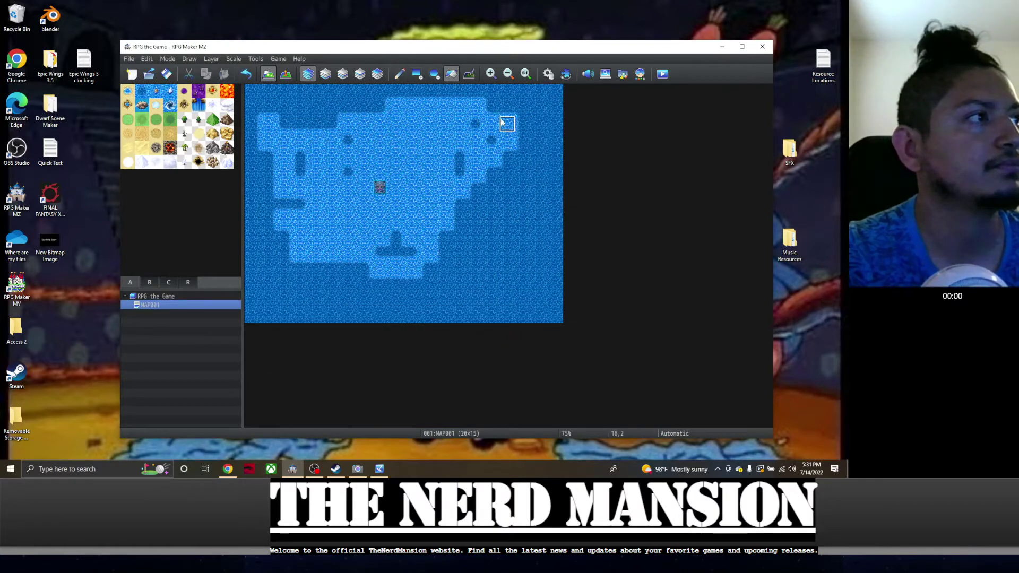
left_click(401, 77)
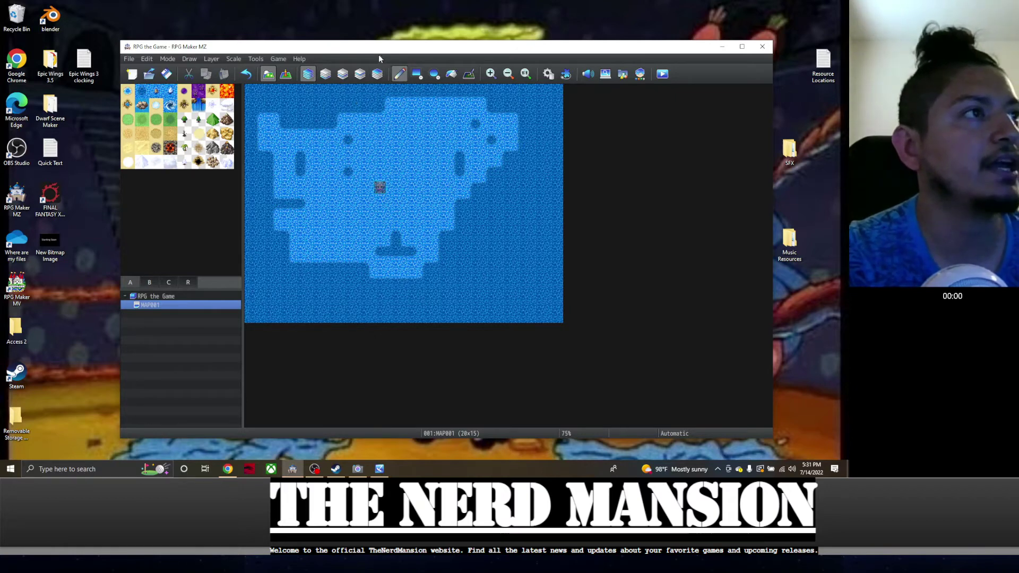
left_click_drag(378, 48, 380, 12)
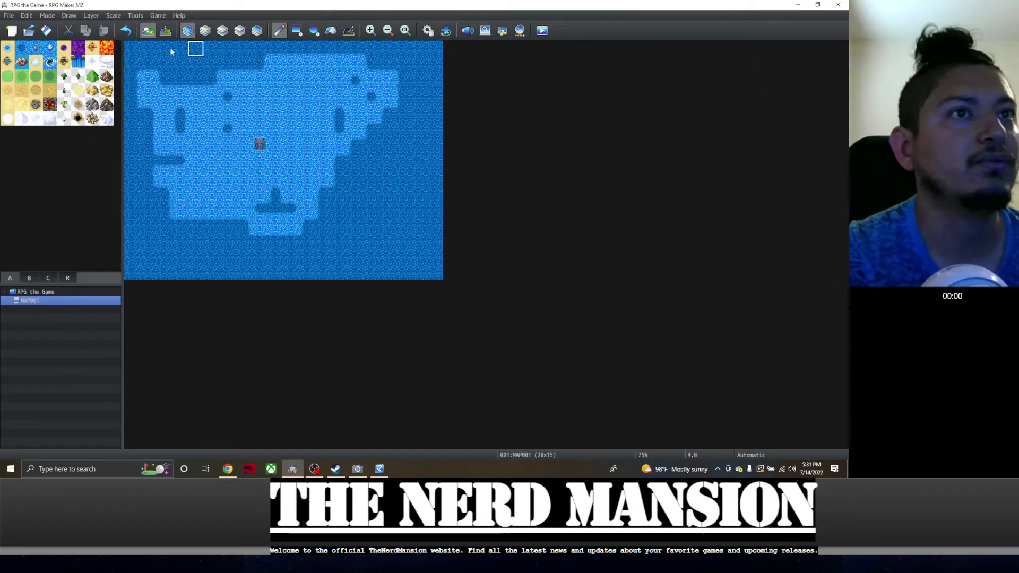
Paint three separate grass islands in the sea: one around the start position, one to the south and one to the east
left_click(10, 79)
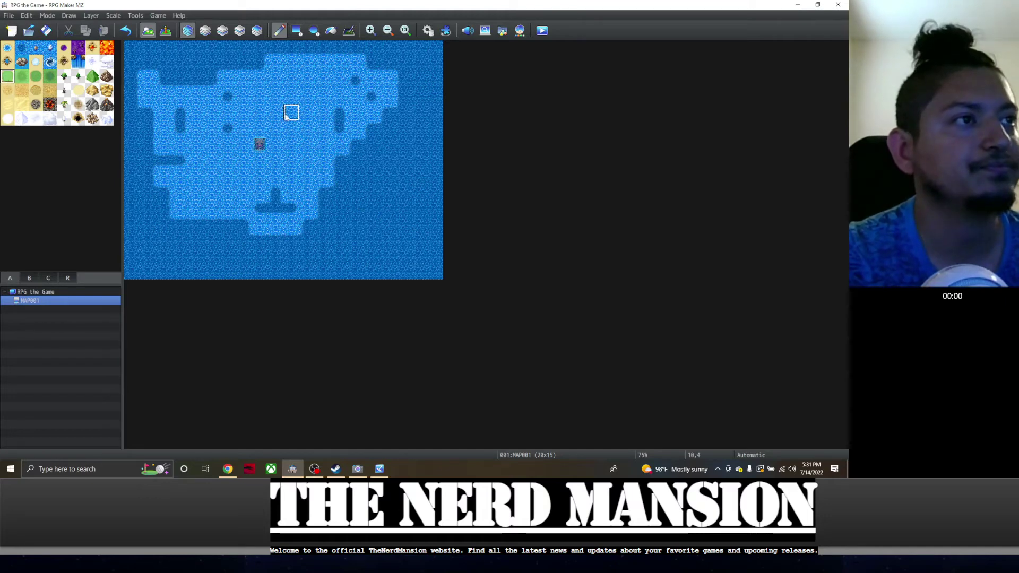
mouse_move(286, 116)
left_mouse_down()
mouse_move(302, 126)
mouse_move(276, 114)
mouse_move(291, 142)
left_mouse_up()
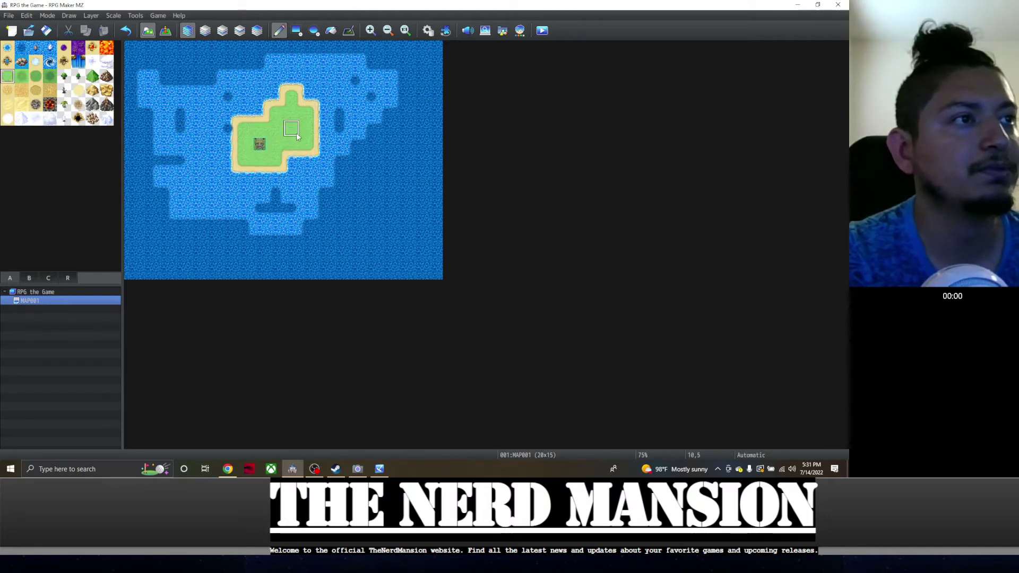
mouse_move(227, 209)
left_mouse_down()
mouse_move(268, 235)
mouse_move(340, 220)
mouse_move(262, 231)
mouse_move(243, 223)
left_mouse_up()
mouse_move(355, 159)
left_mouse_down()
mouse_move(403, 120)
mouse_move(379, 133)
mouse_move(373, 165)
left_mouse_up()
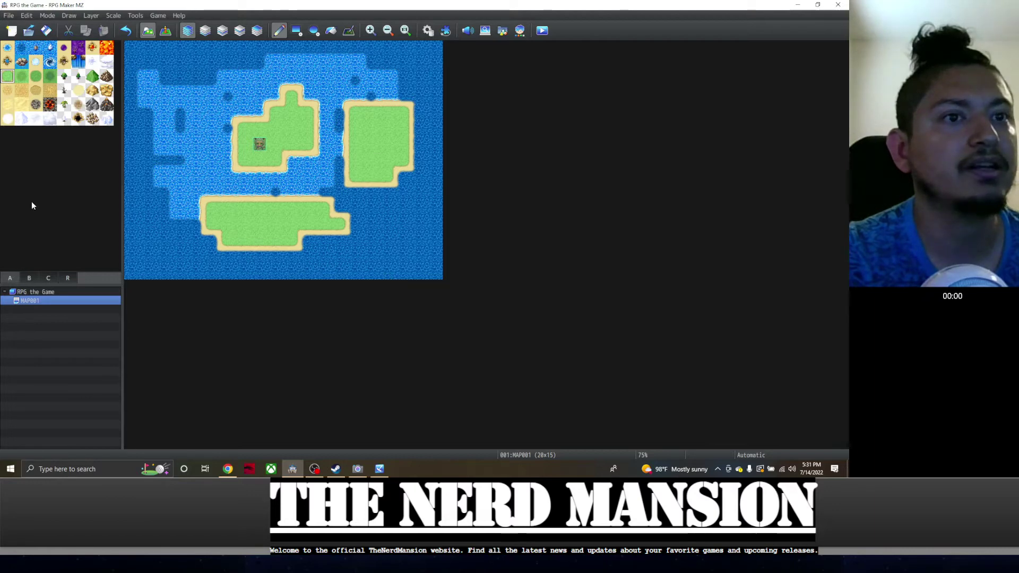
Connect the central island to the eastern island with a horizontal wooden bridge and to the southern island with a vertical one
left_click(29, 278)
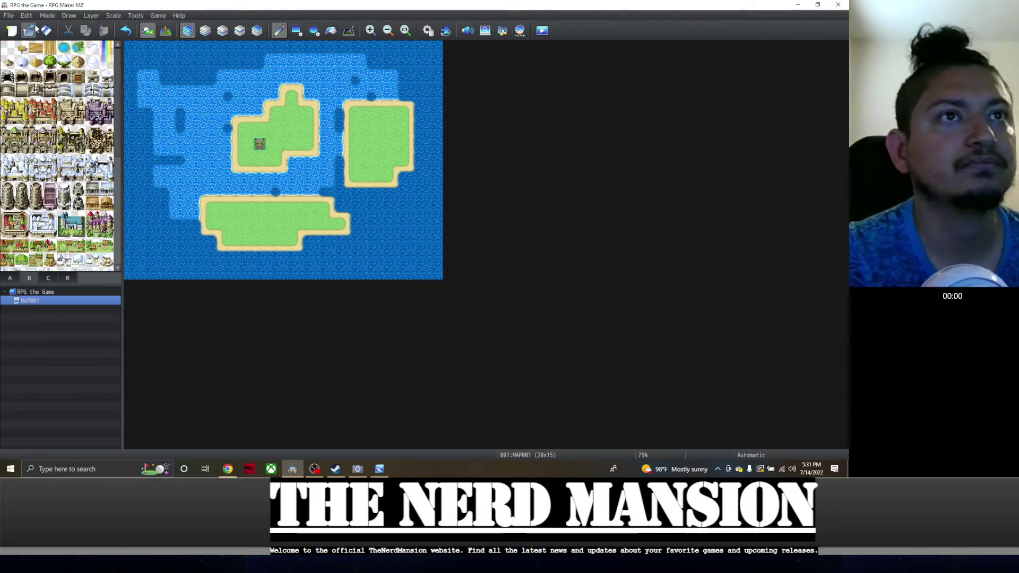
left_click(35, 48)
left_click_drag(335, 149, 321, 147)
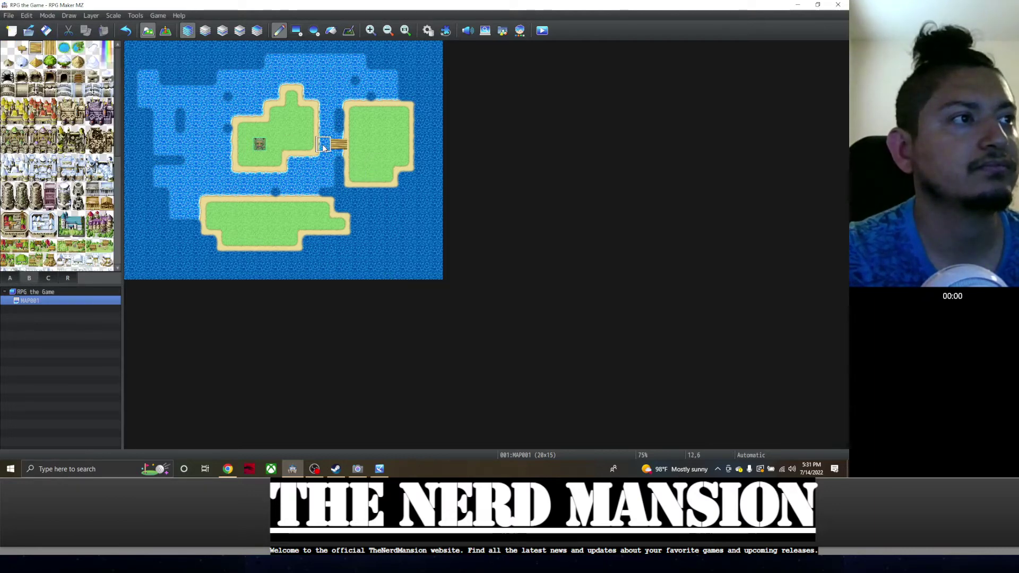
left_click(50, 48)
left_click_drag(276, 196, 275, 170)
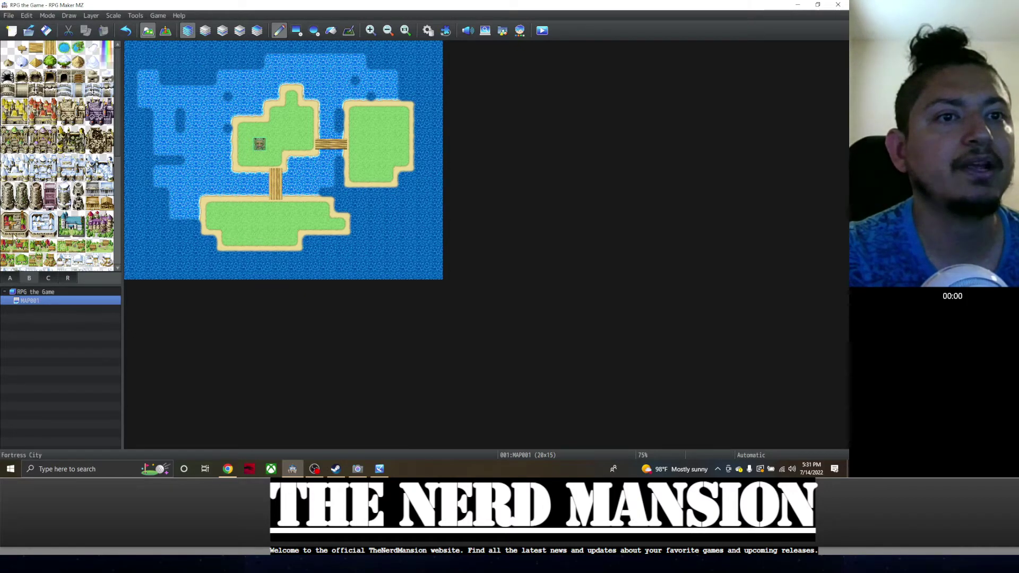
Place a fortress city on the central island, a village on the southern one, and a red-roofed settlement and a large tree on the eastern one
left_click(244, 114)
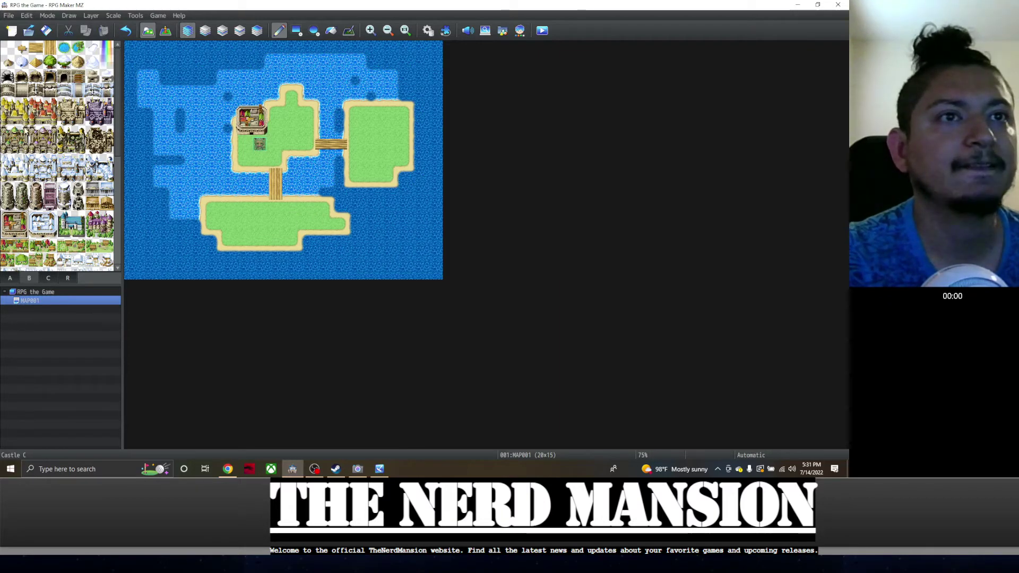
left_click(78, 246)
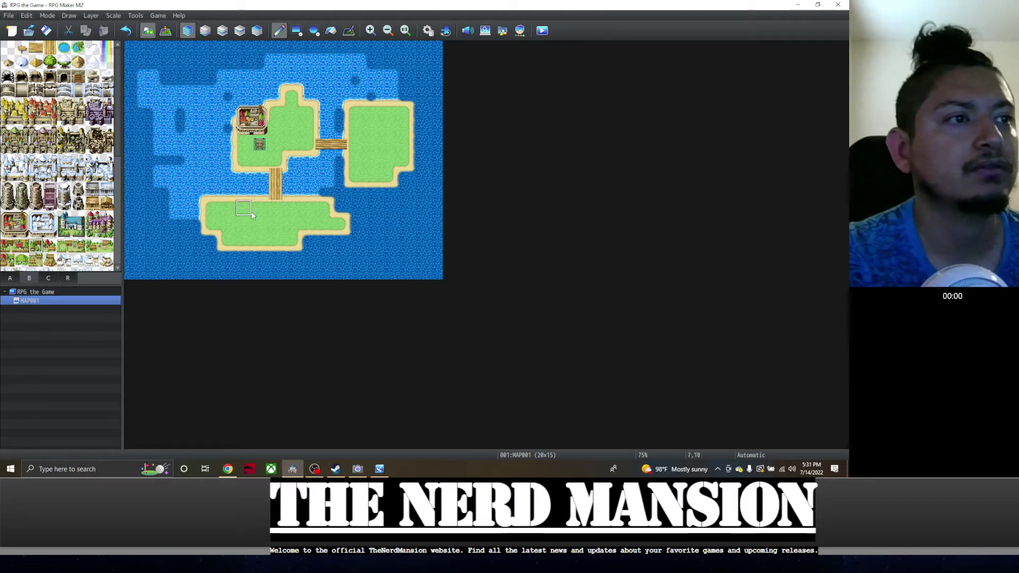
left_click(21, 245)
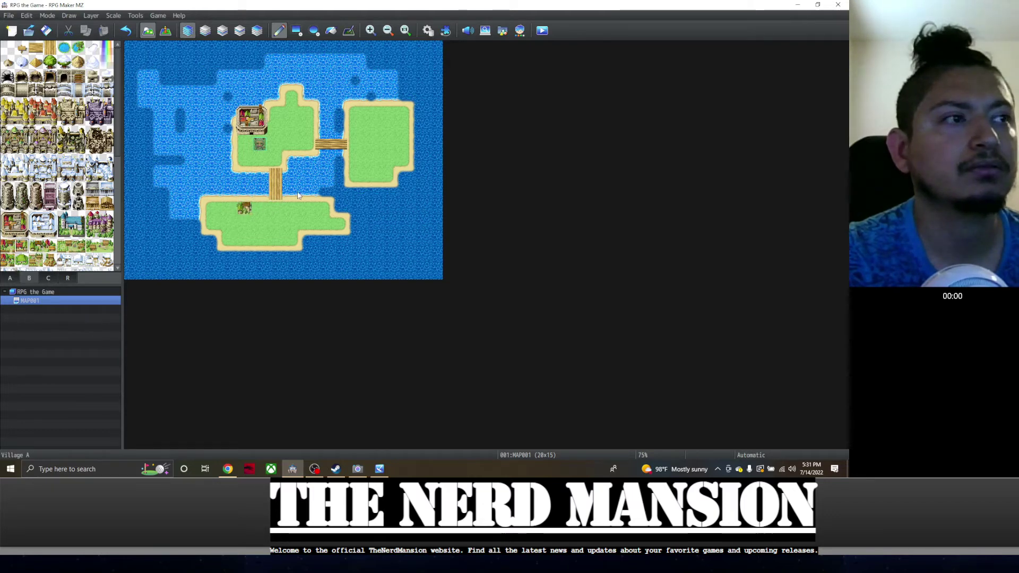
left_click(402, 129)
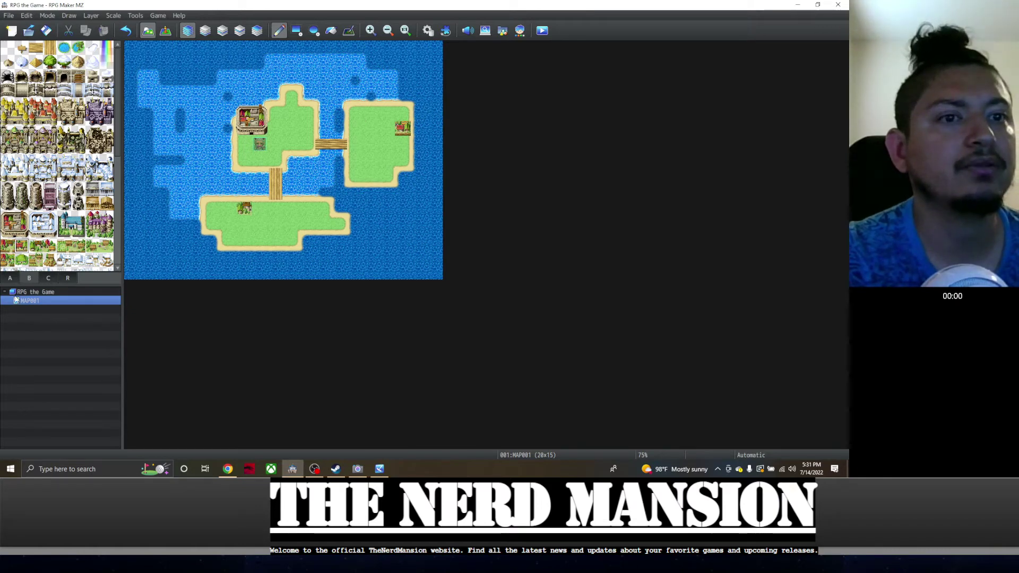
left_click(50, 62)
left_click(371, 112)
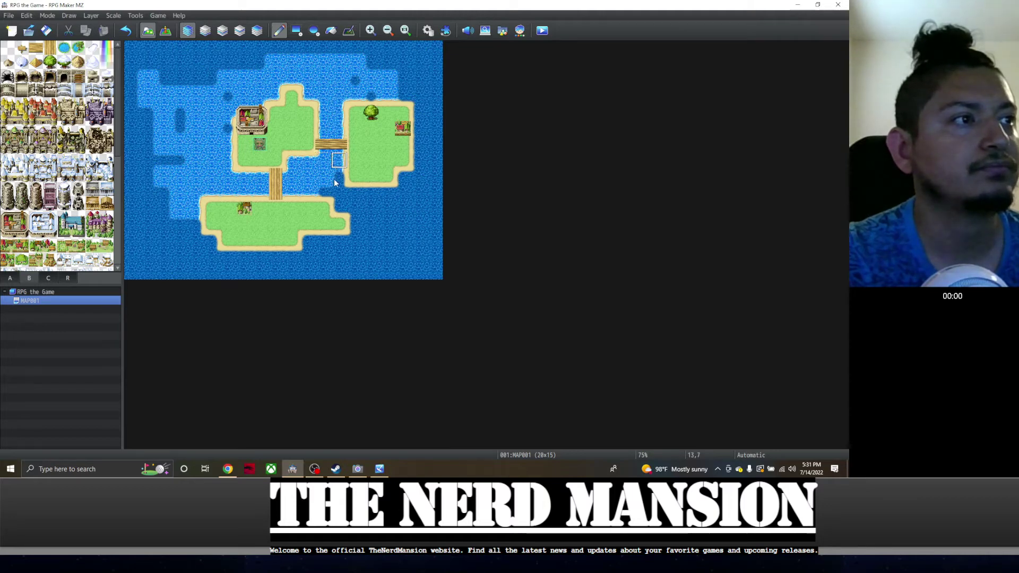
Extend the lighter sea around the coasts of all three islands and add a small separate patch in the southeast
mouse_move(334, 180)
left_mouse_down()
mouse_move(397, 191)
mouse_move(419, 127)
mouse_move(417, 99)
mouse_move(401, 95)
left_mouse_up()
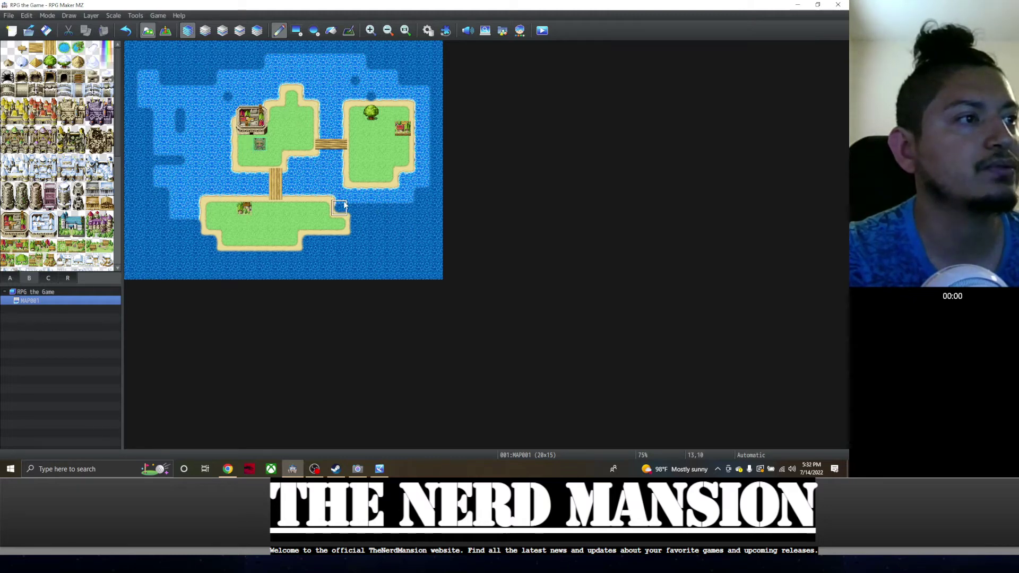
mouse_move(344, 206)
left_mouse_down()
mouse_move(355, 208)
mouse_move(354, 237)
mouse_move(309, 250)
mouse_move(212, 255)
mouse_move(195, 227)
left_mouse_up()
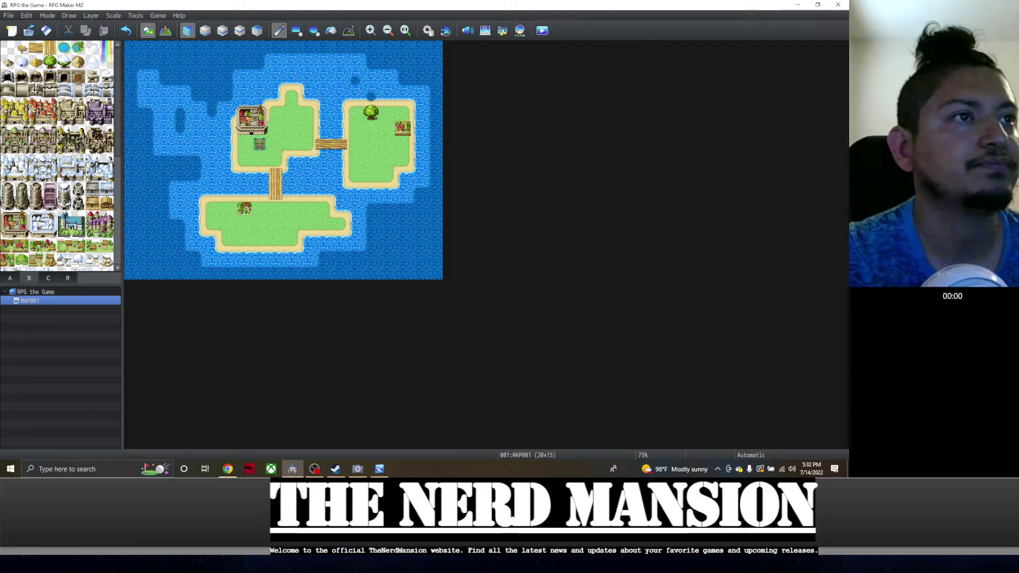
left_click_drag(387, 241, 393, 238)
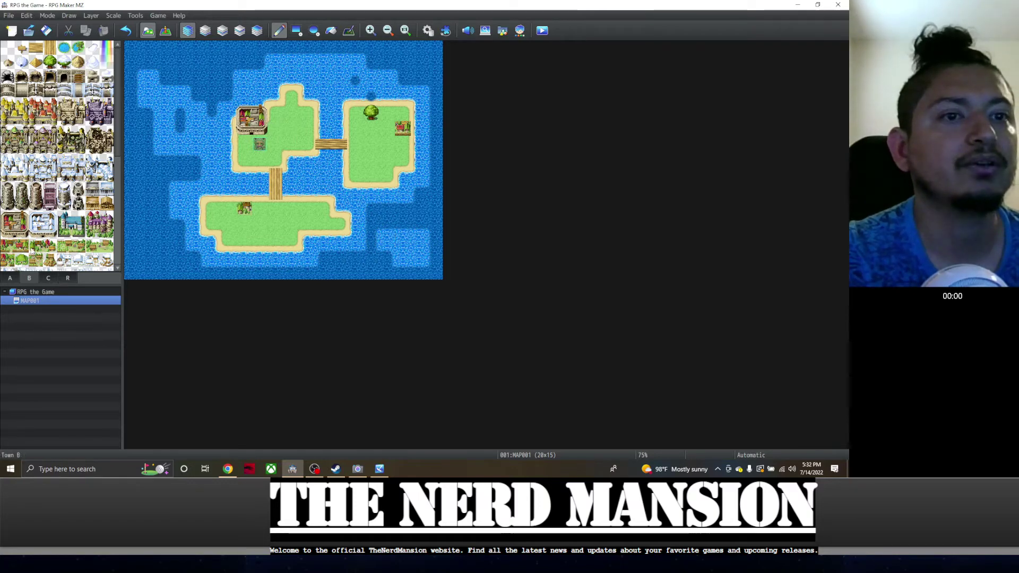
Paint clusters of dark green forest on the southern, eastern and central islands
left_click(10, 277)
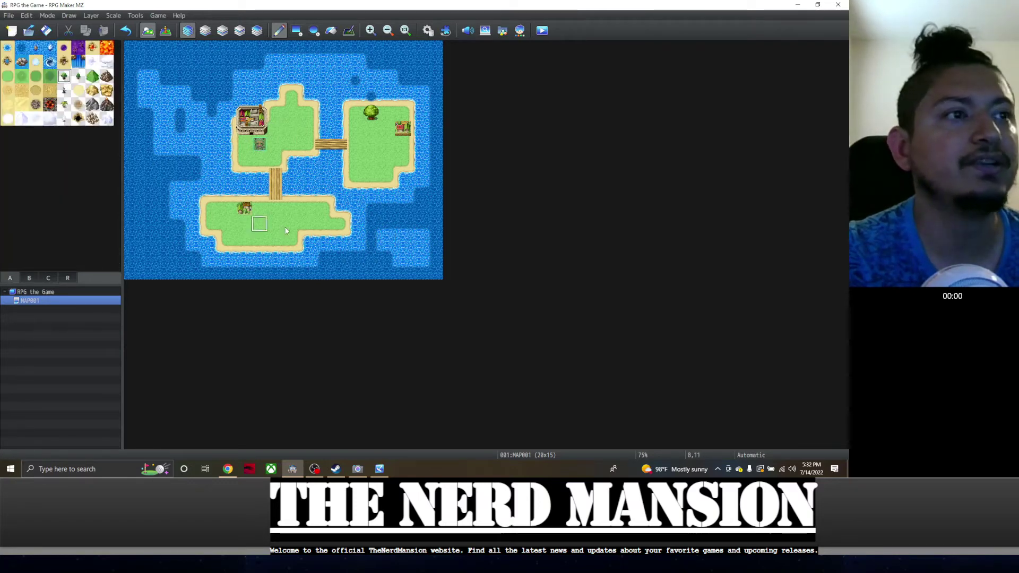
mouse_move(285, 229)
left_mouse_down()
mouse_move(218, 237)
mouse_move(276, 225)
left_mouse_up()
mouse_move(355, 177)
left_mouse_down()
mouse_move(380, 174)
mouse_move(306, 135)
mouse_move(291, 98)
mouse_move(275, 95)
mouse_move(277, 115)
left_mouse_up()
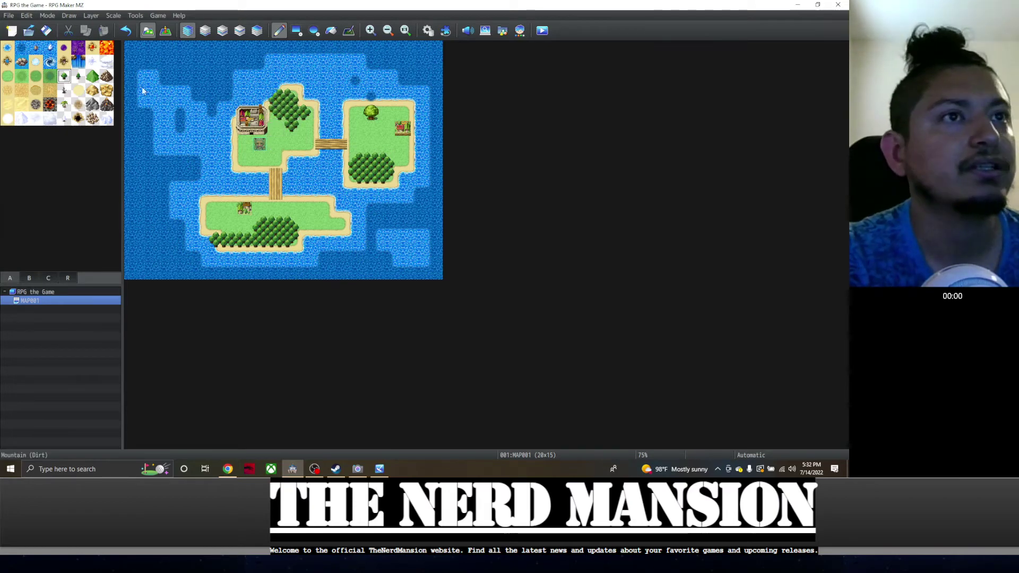
Extend the forest along the southern island's western edge and paint darker grass patches on its eastern end and across the other islands
left_click(212, 207)
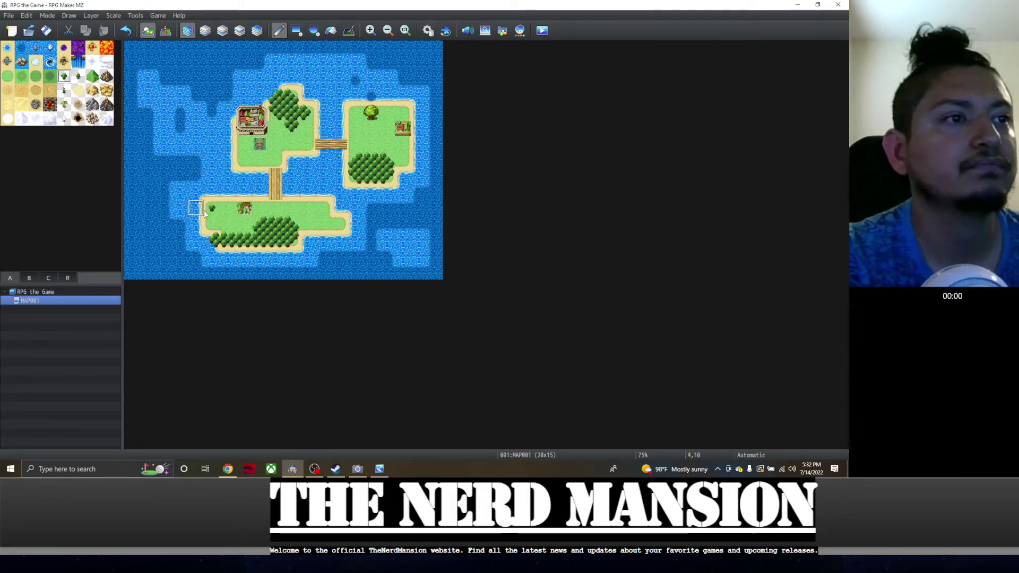
mouse_move(210, 208)
left_mouse_down()
mouse_move(213, 239)
mouse_move(213, 225)
left_mouse_up()
left_click(51, 77)
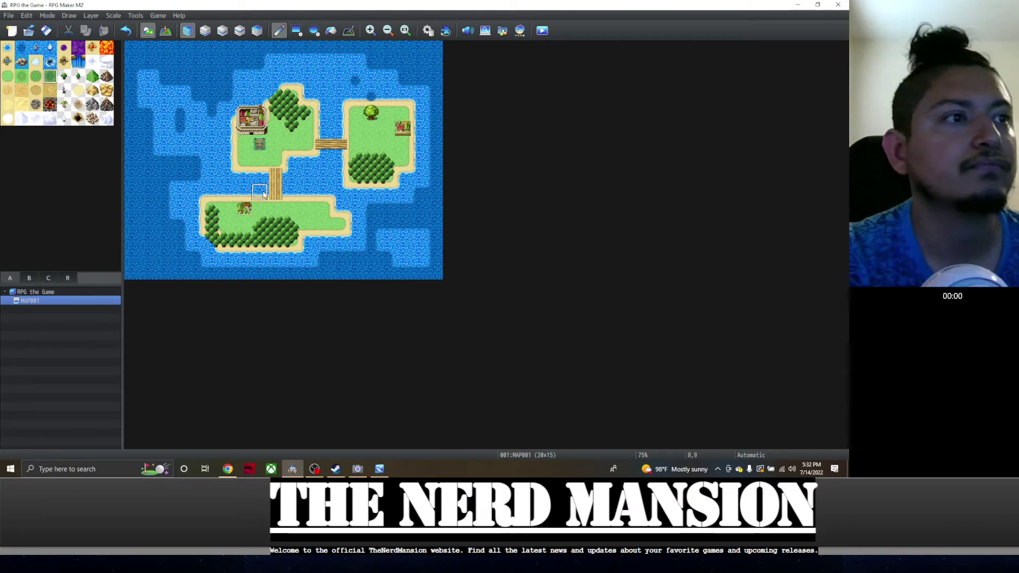
left_click(35, 76)
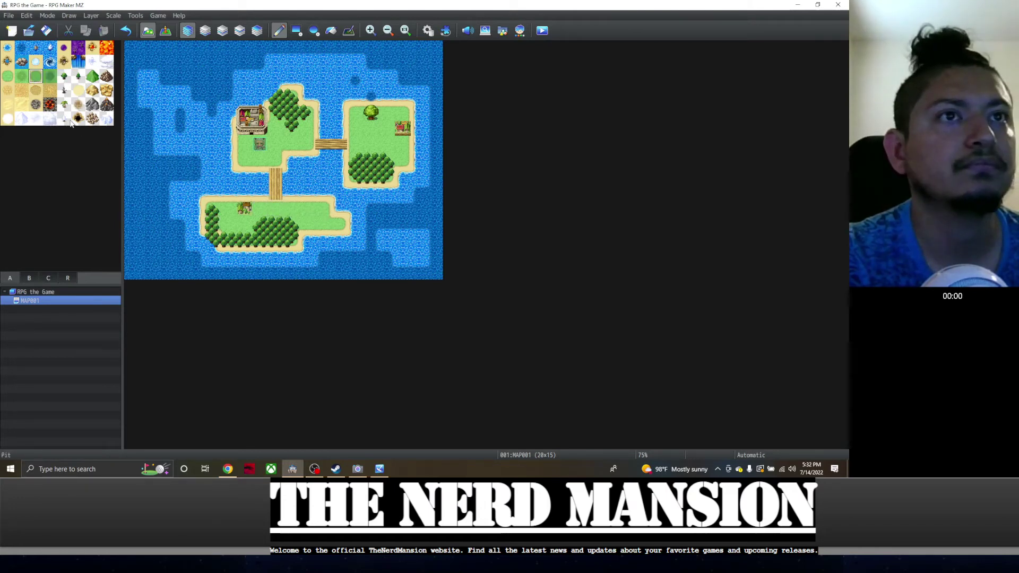
left_click_drag(339, 223, 323, 220)
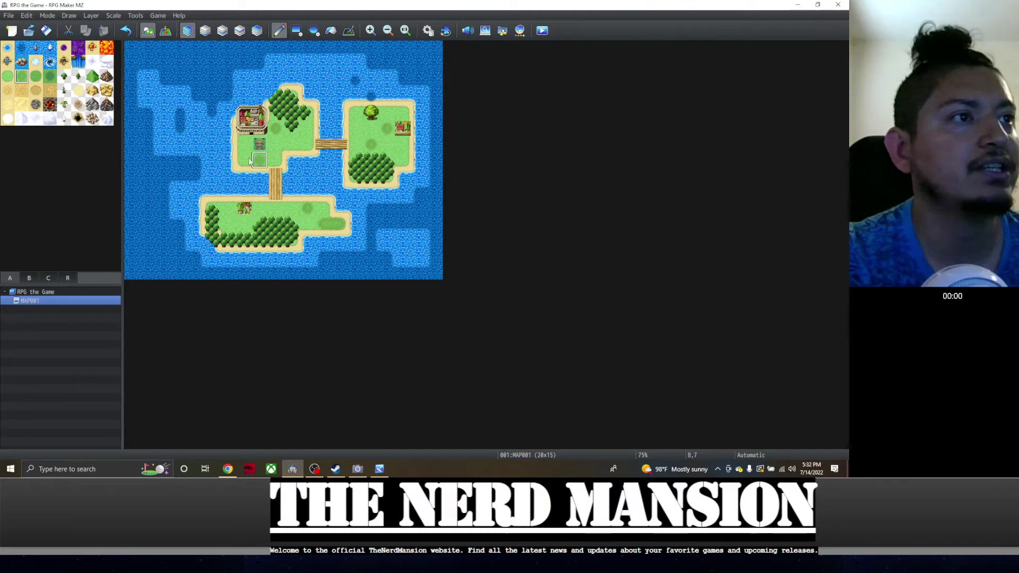
Rename the island map MAP001 as "Wold Map" in its map properties
right_click(62, 299)
left_click(79, 305)
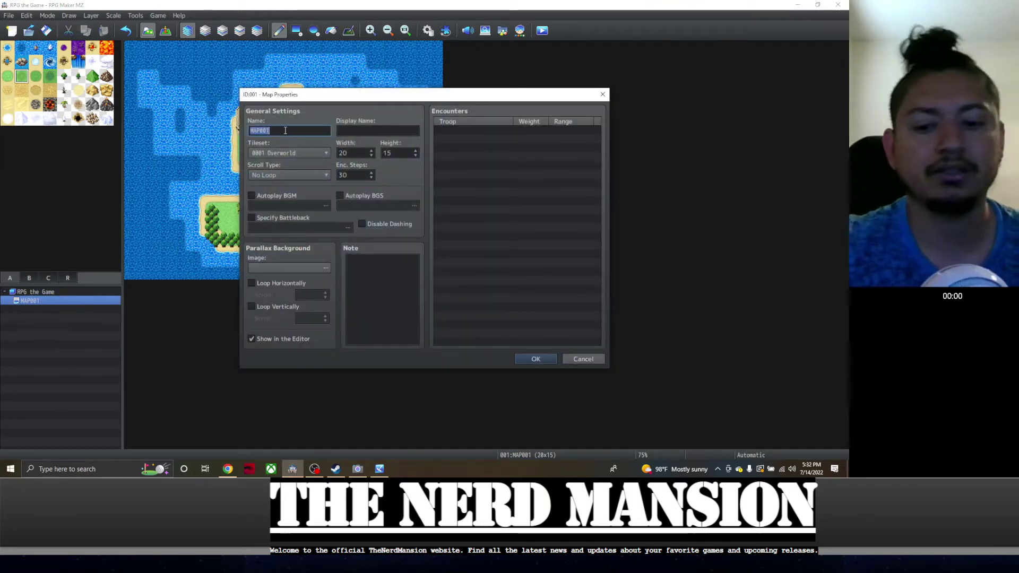
type("Wold Map")
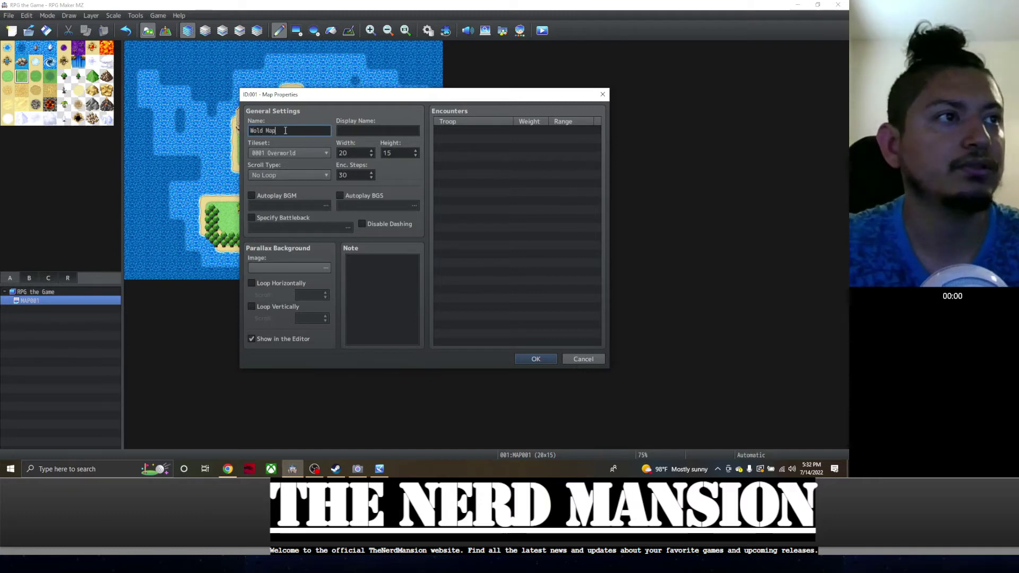
key("Return")
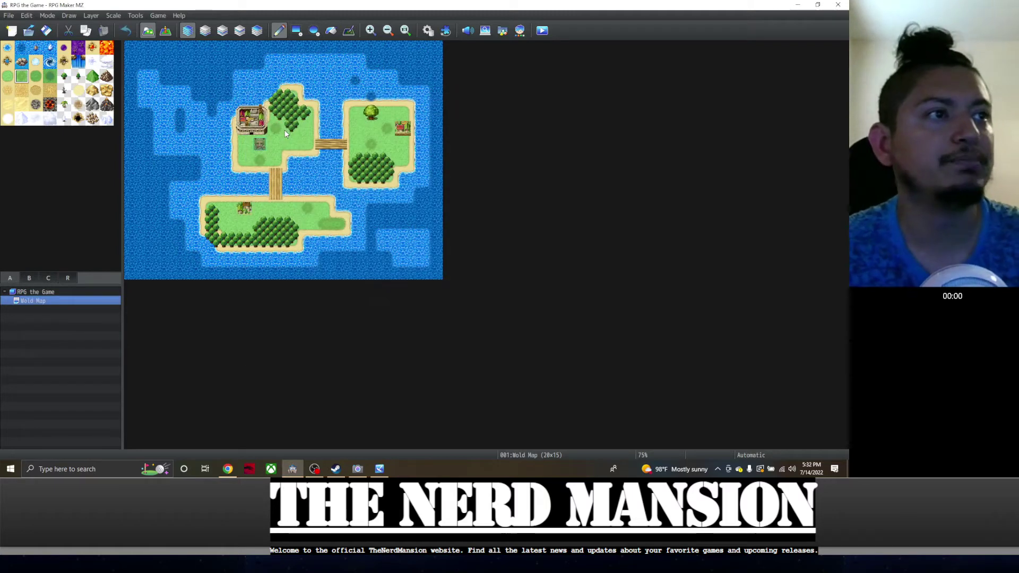
Start a new map under the overworld map and open its name for editing
right_click(71, 302)
left_click(94, 314)
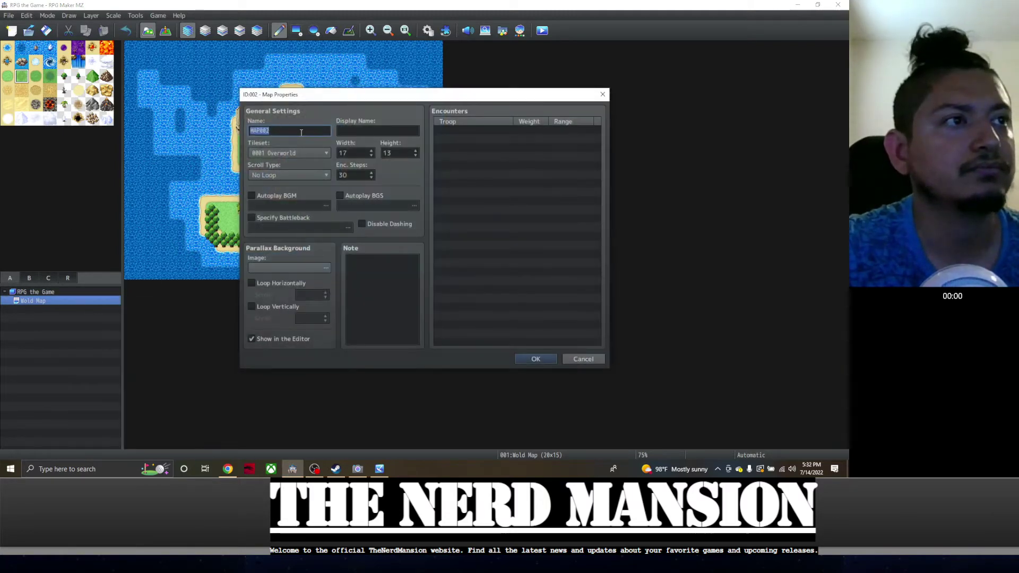
left_click(301, 132)
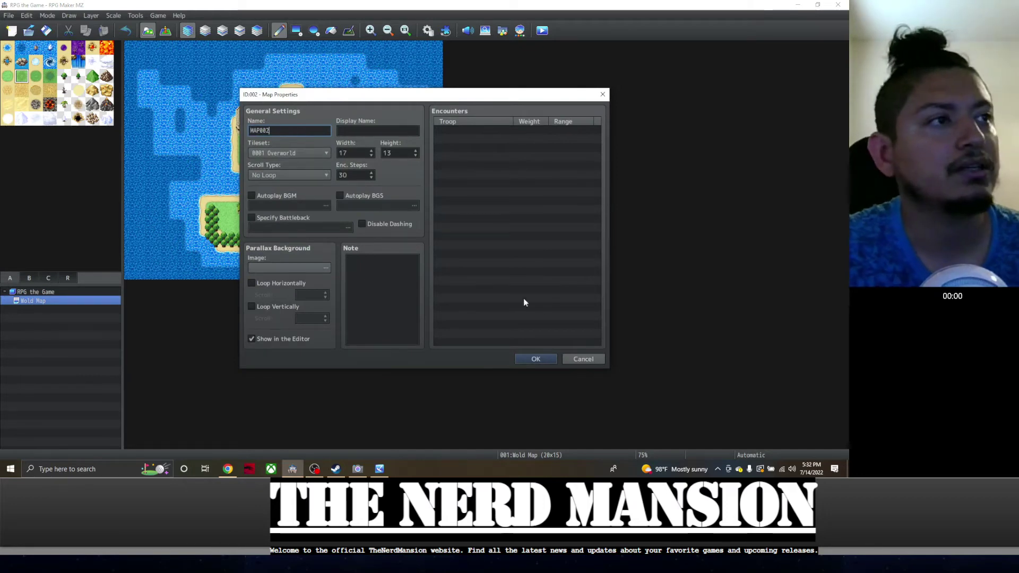
Discard the open map properties and create a new map named Castle City under the world map
left_click(569, 355)
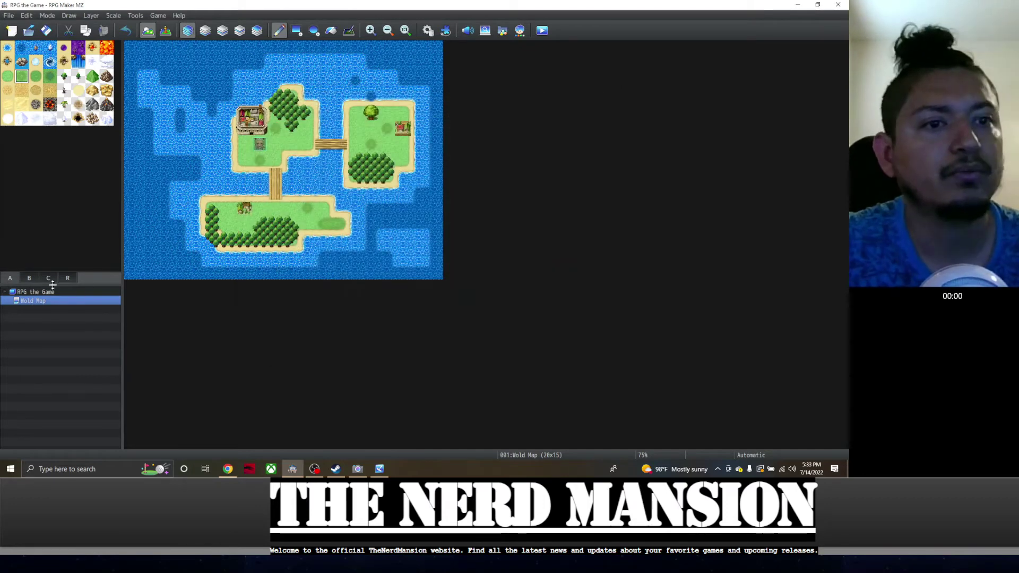
right_click(37, 301)
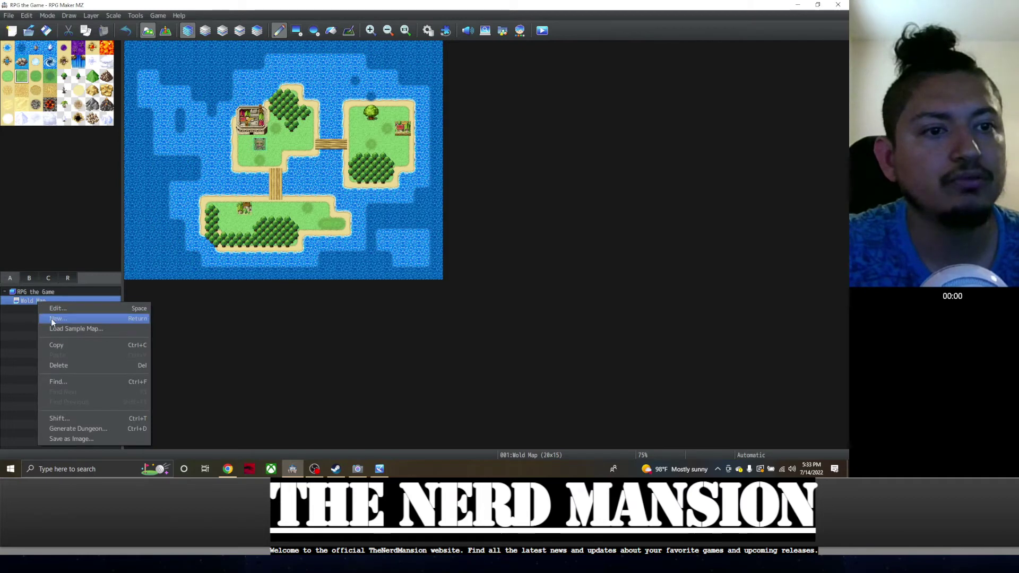
left_click(51, 318)
left_click_drag(403, 98, 614, 89)
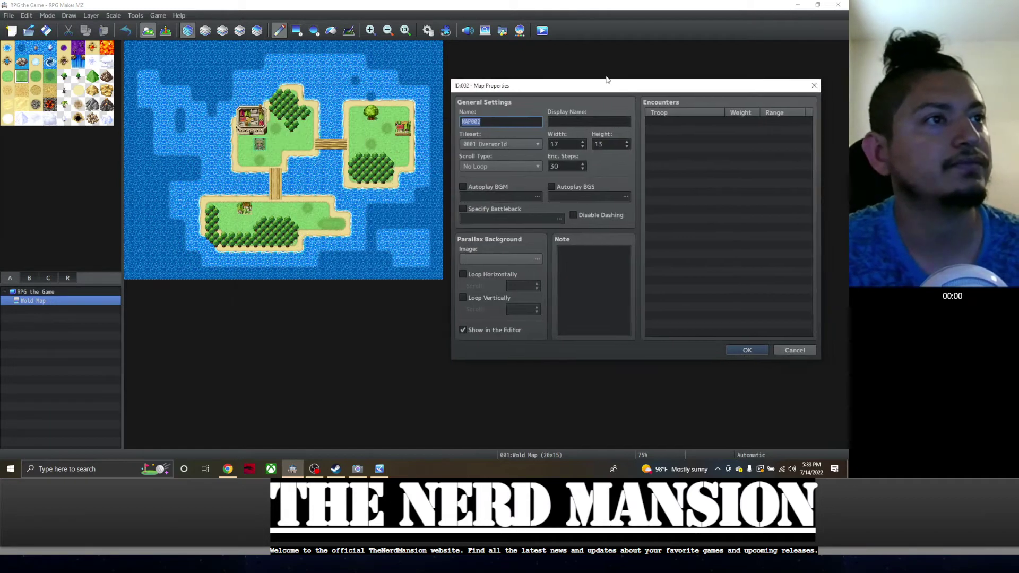
type("Cas")
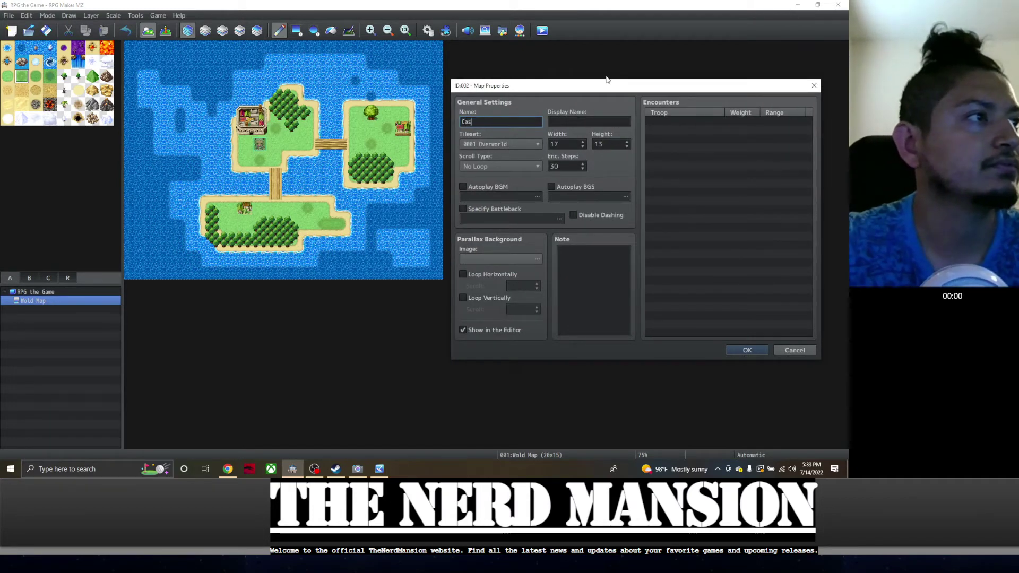
type("tle CI")
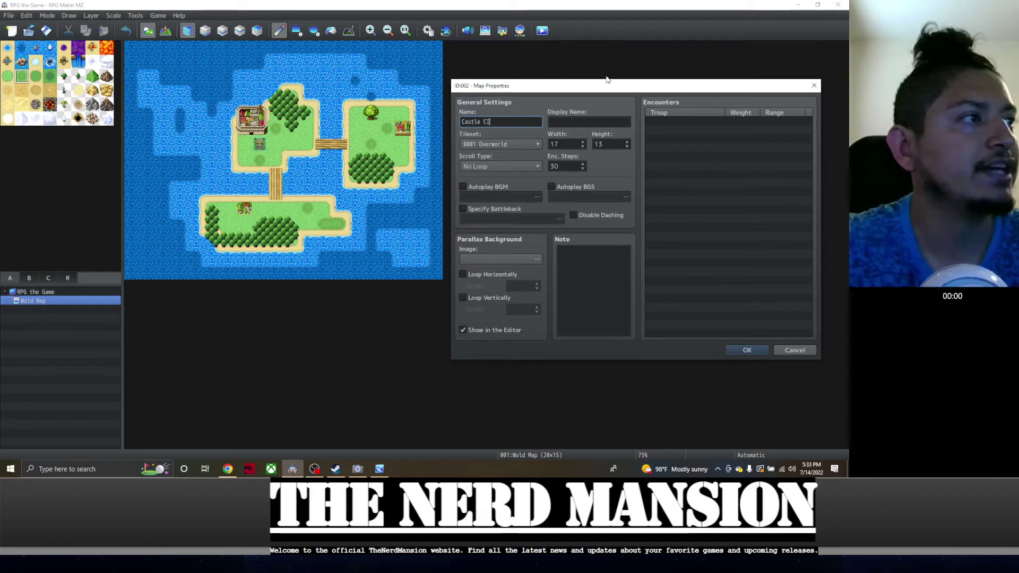
type("t")
type("y")
key("Return")
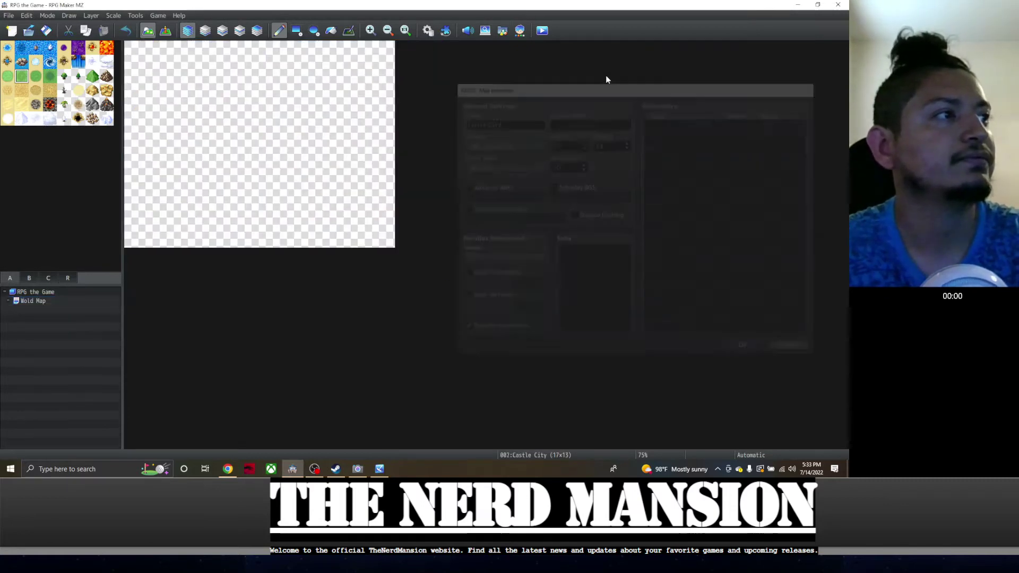
On the world map, place a town tile on the southern island's grass beside the column of trees, replacing the misplaced one
left_click(65, 300)
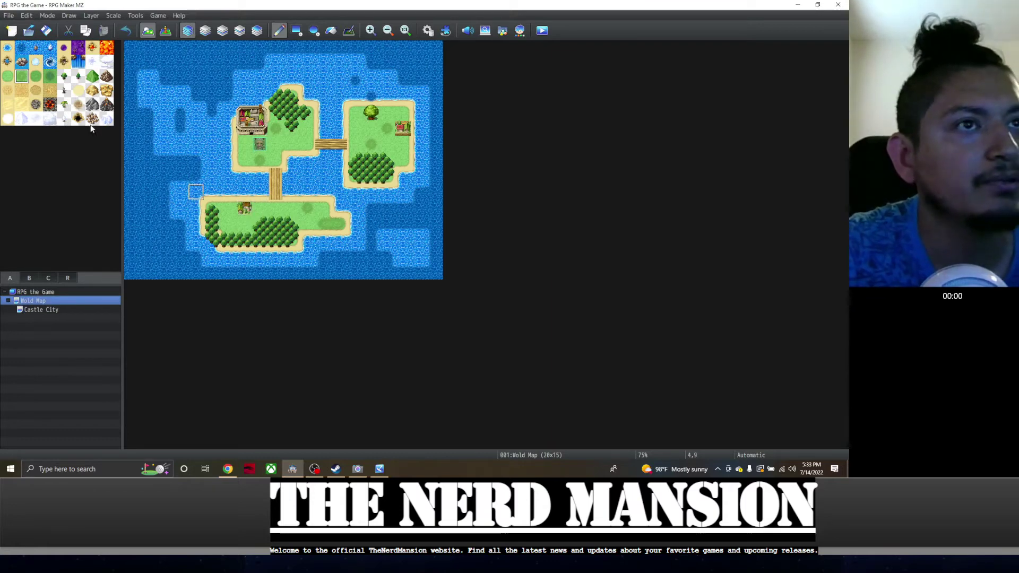
left_click(33, 277)
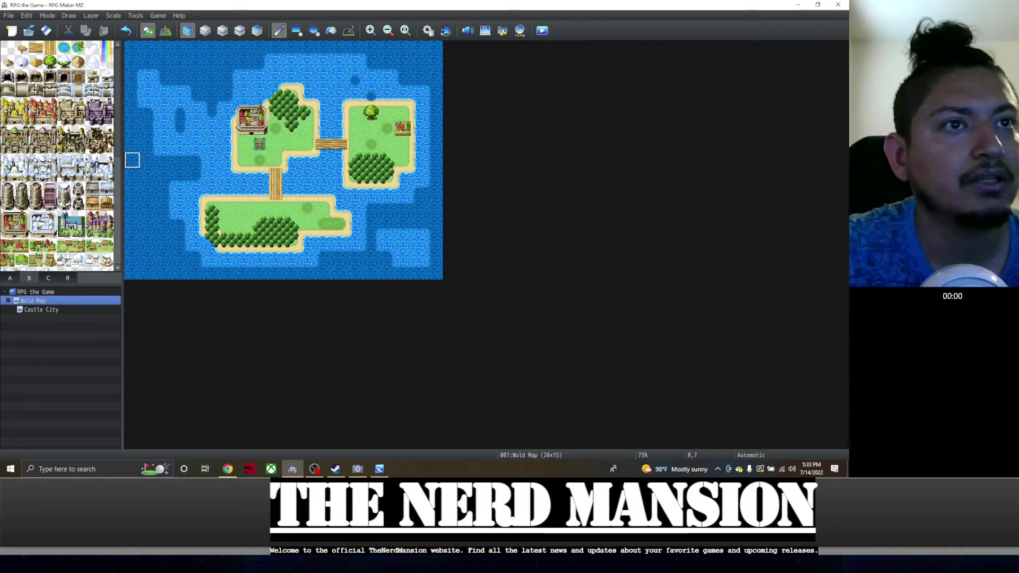
scroll(53, 215, "down", 1)
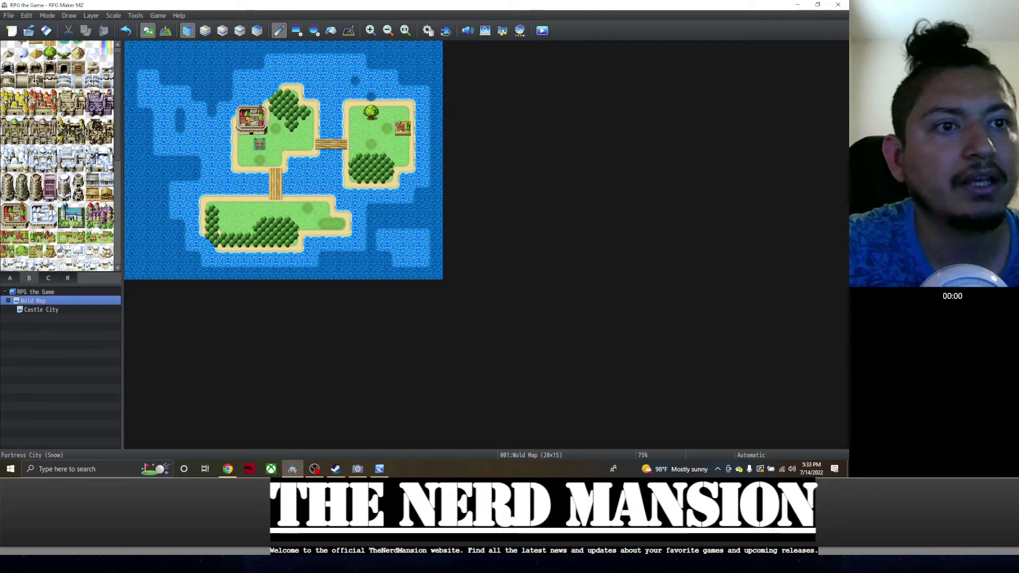
left_click(53, 238)
left_click(243, 212)
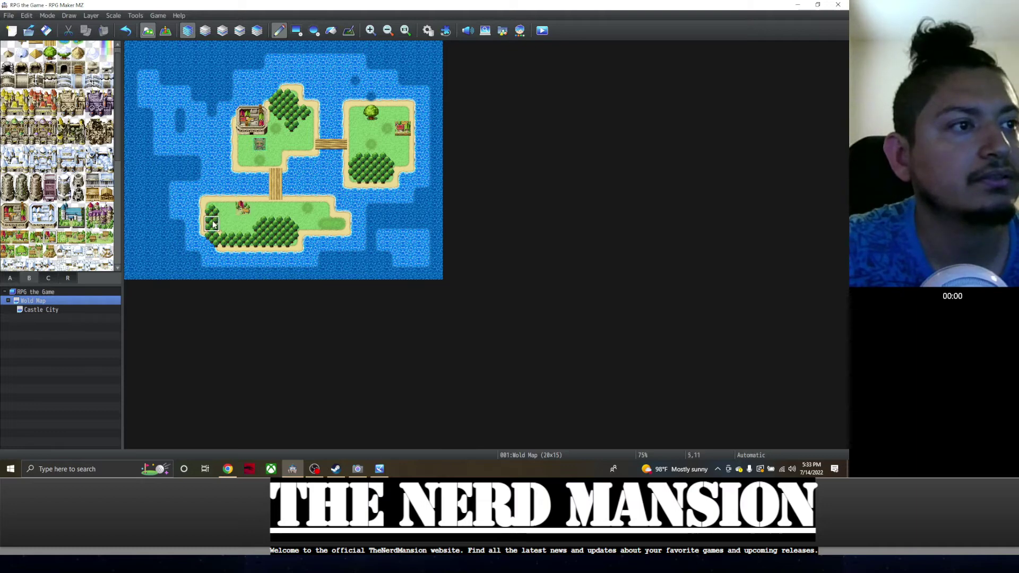
key("ctrl+z")
left_click(228, 212)
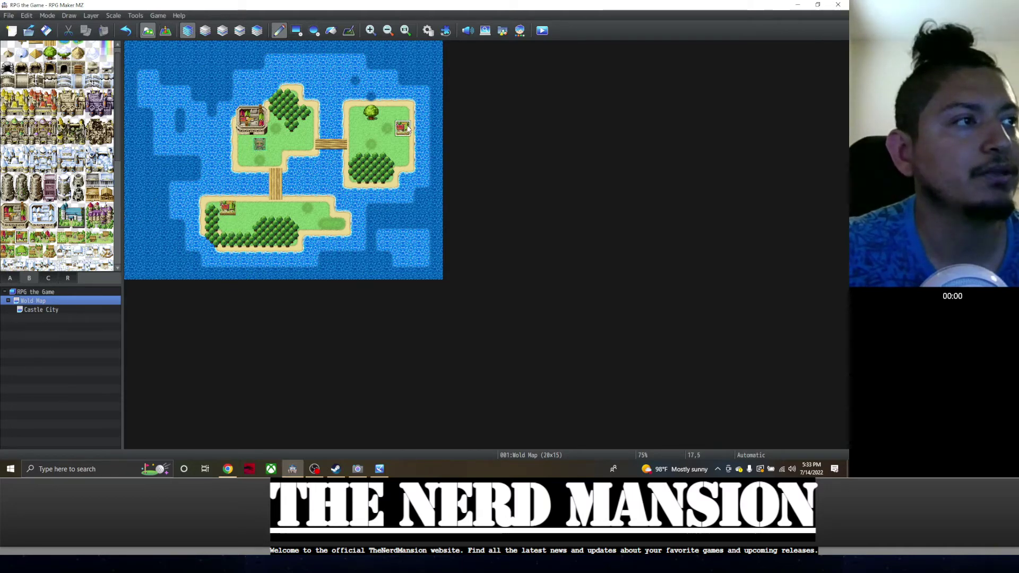
Create a new map named "Town of awesome" under the world map
right_click(48, 305)
left_click(66, 320)
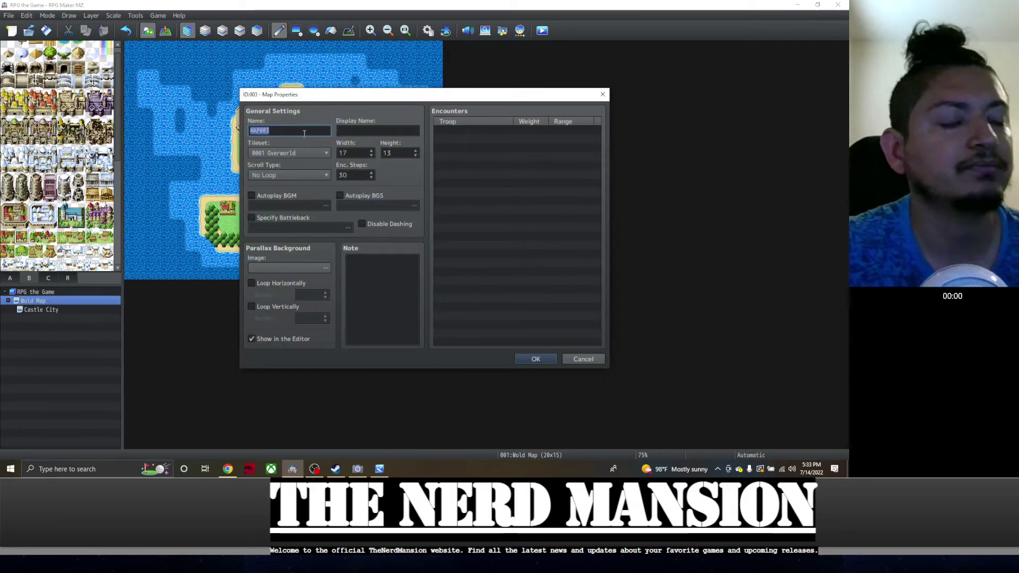
type("Town")
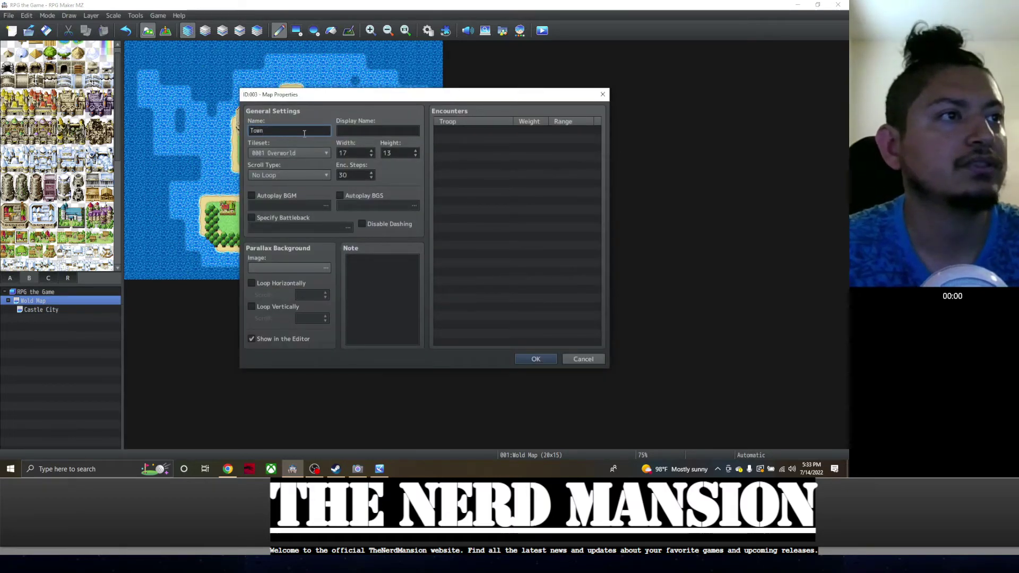
type(" of awesome")
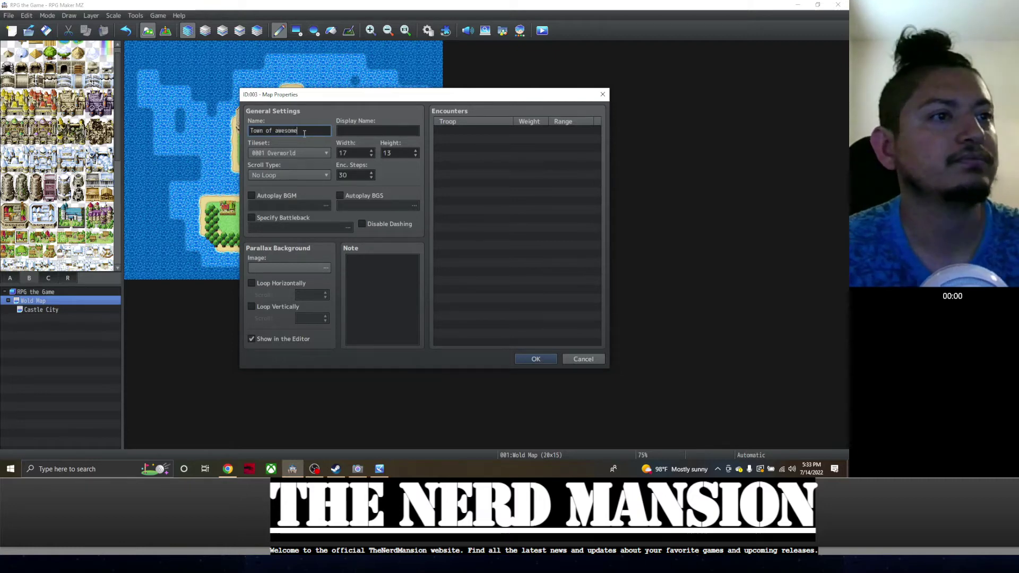
key("Return")
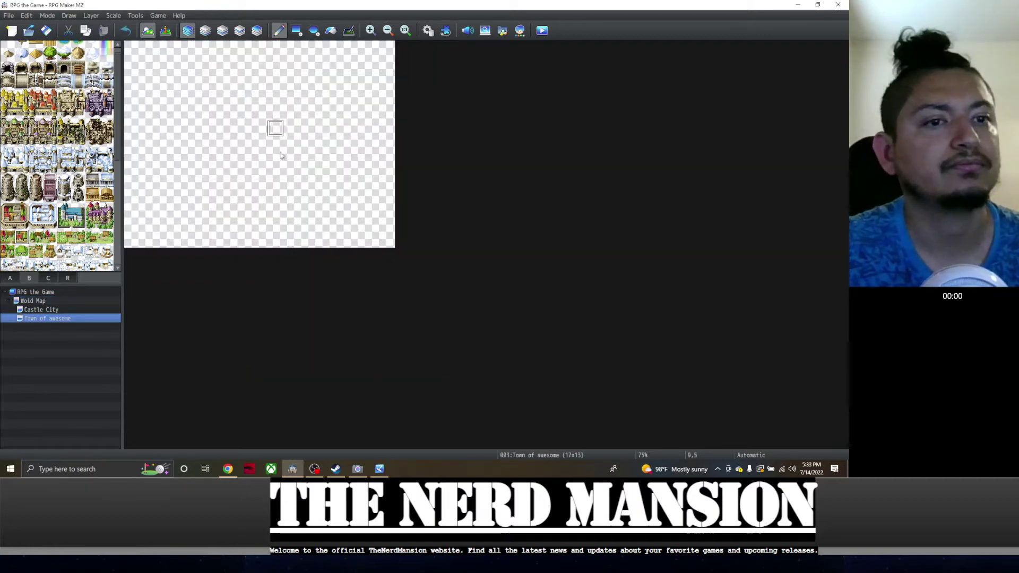
Rename the parent world map as Slums
left_click(63, 301)
right_click(64, 300)
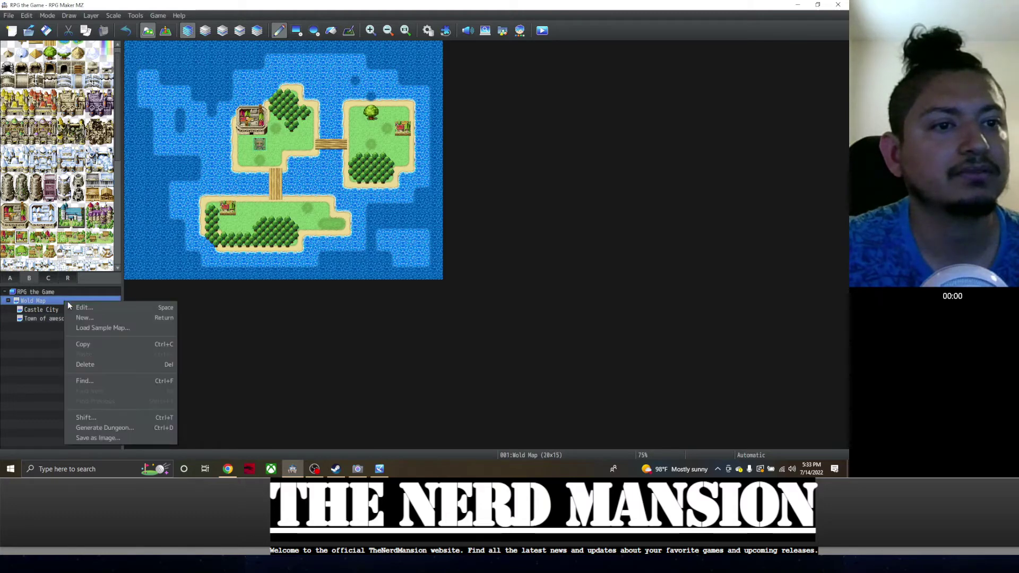
left_click(84, 309)
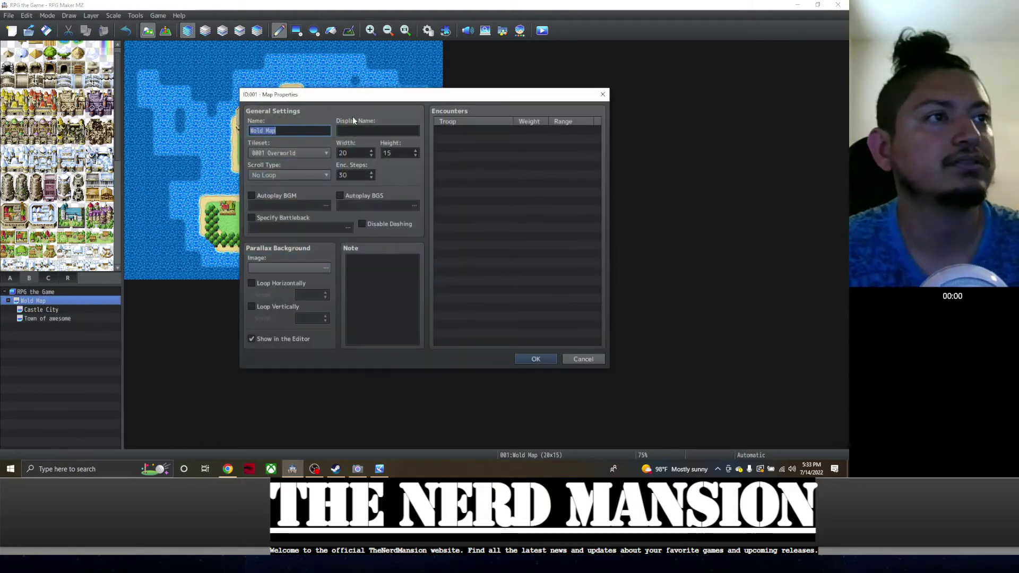
type("Slums")
key("Return")
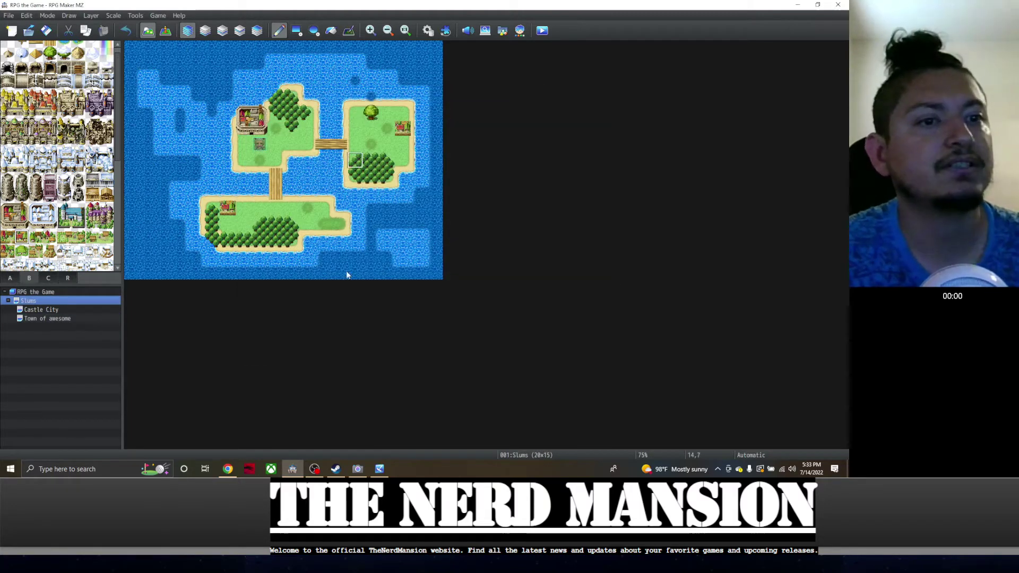
Rename the parent world map as Overworld
right_click(33, 301)
left_click(53, 310)
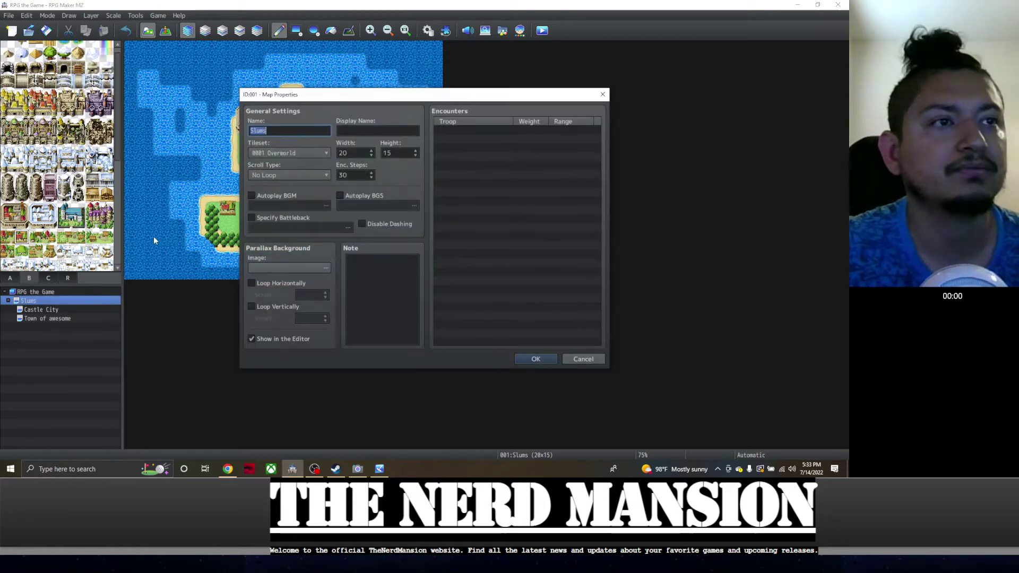
type("Overworld")
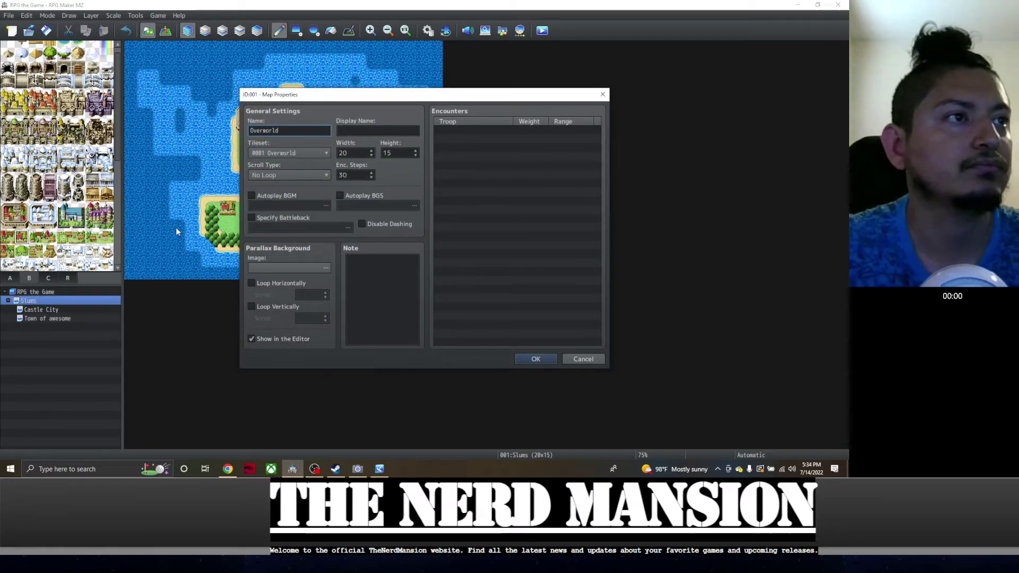
key("Return")
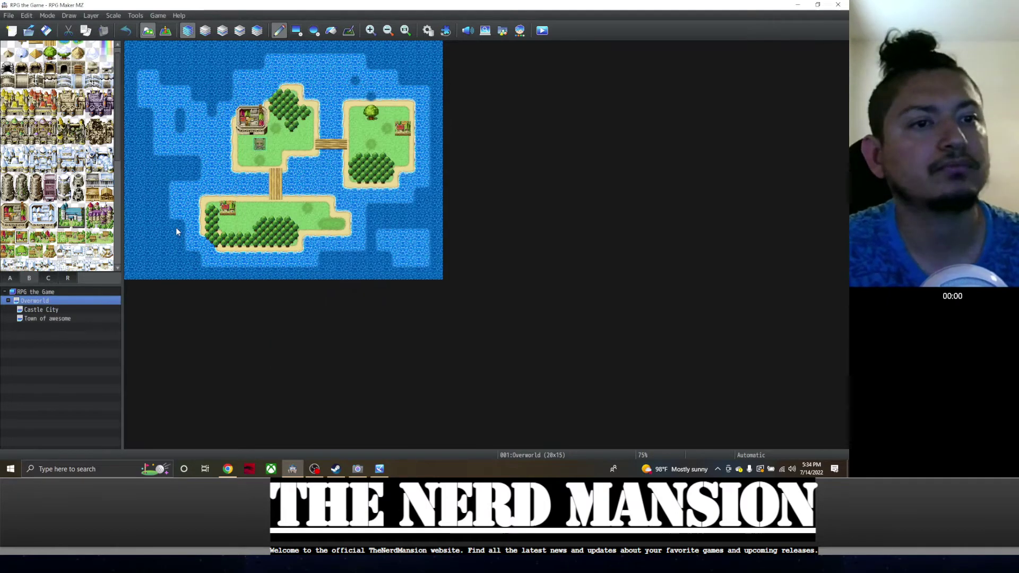
Create a new map named Slums under the Overworld map
right_click(68, 301)
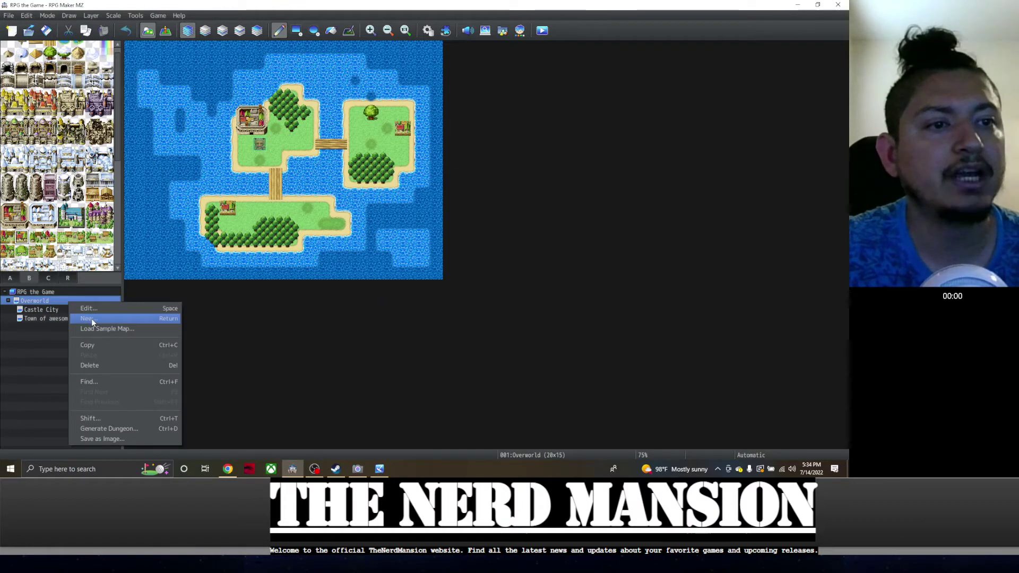
left_click(91, 318)
type("Slu")
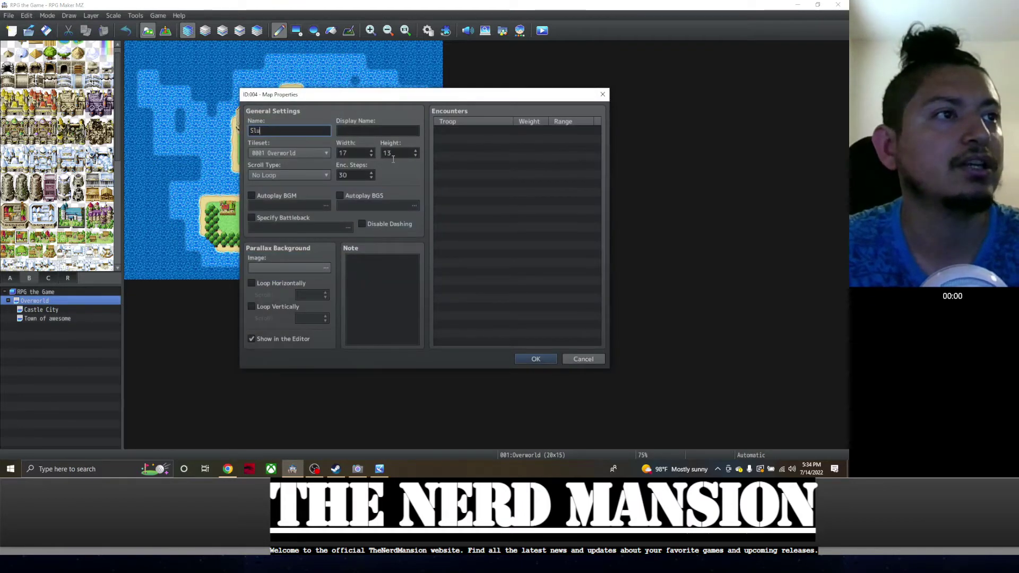
type("ms")
key("Return")
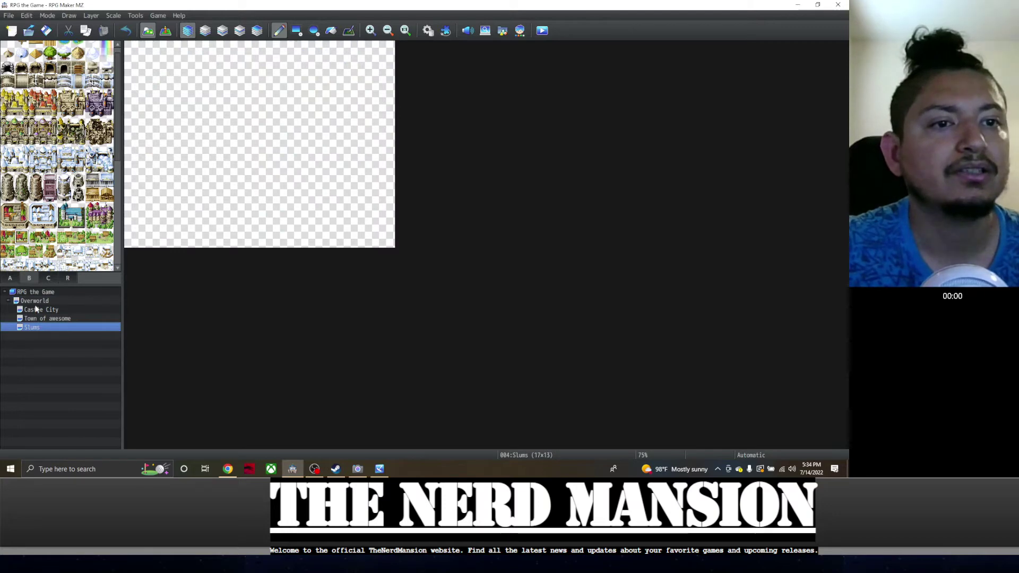
Resize the Castle City map to a width of 25 and a height of 20
left_click(36, 302)
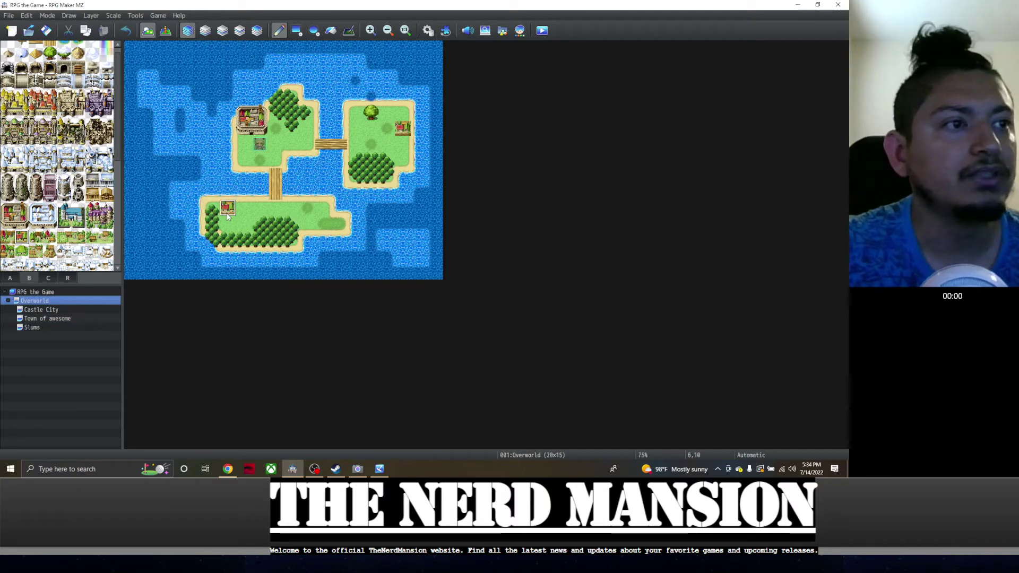
left_click(40, 309)
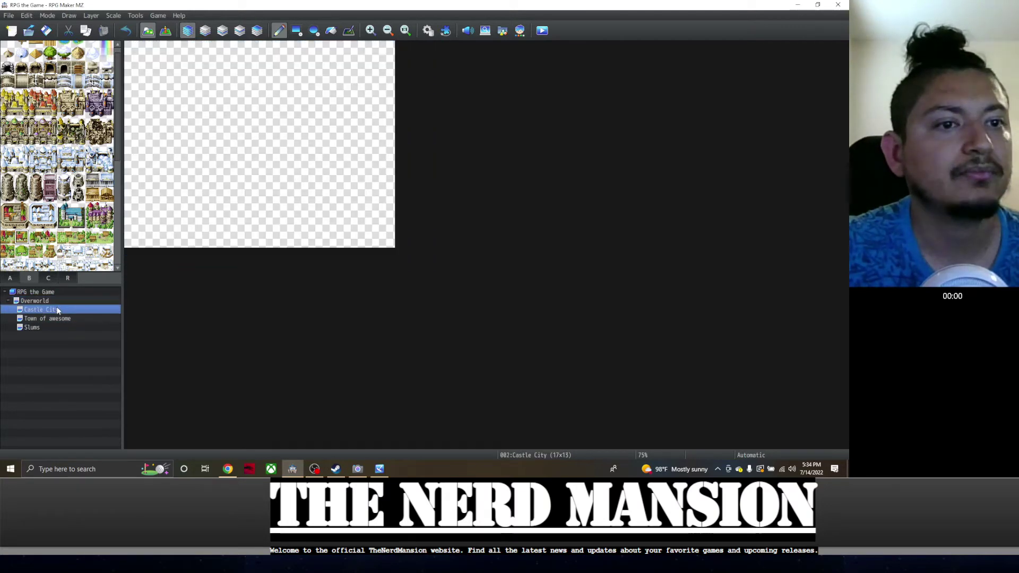
right_click(58, 311)
left_click(75, 313)
double_click(356, 154)
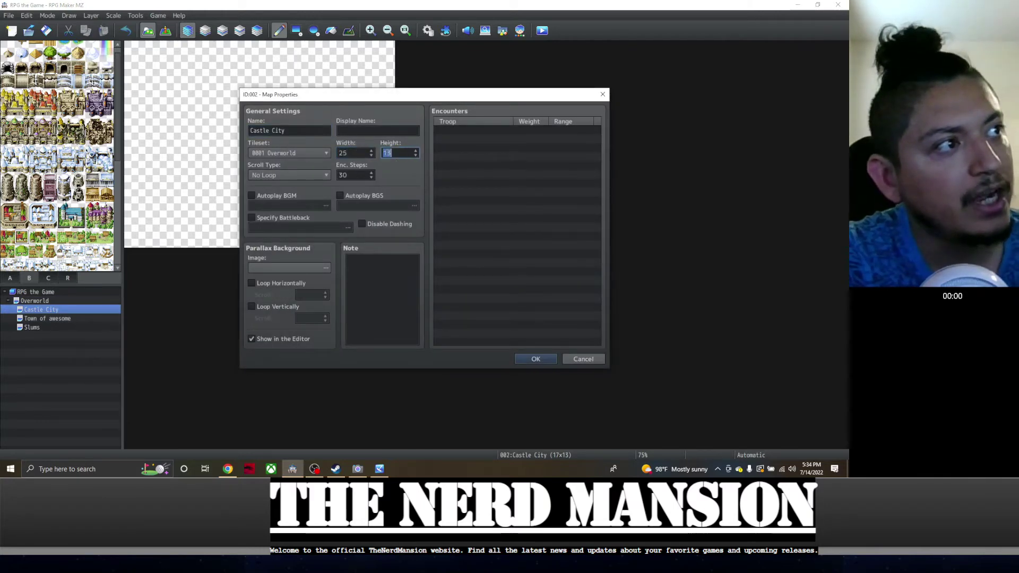
key("Tab")
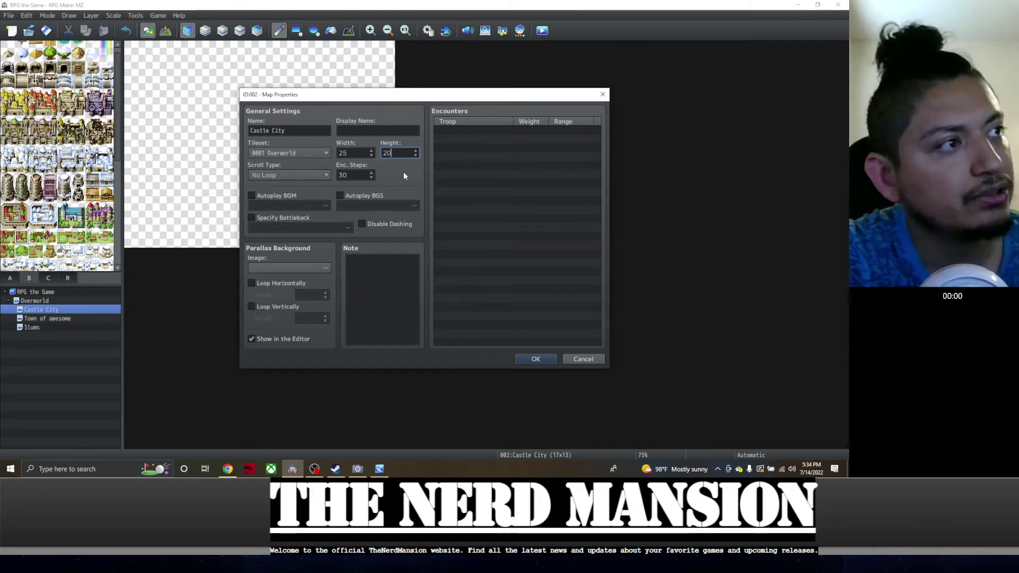
left_click(524, 358)
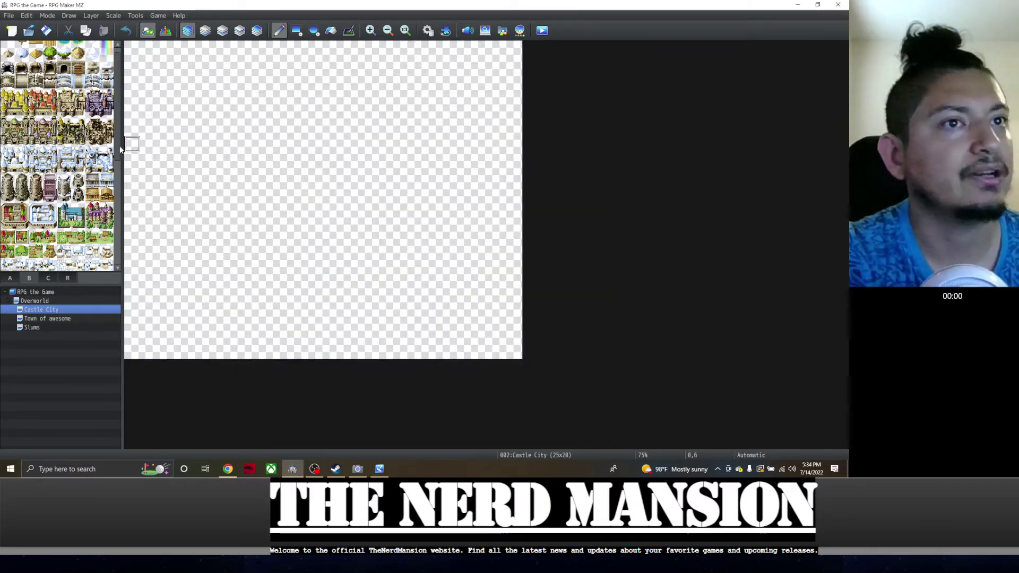
Set the Castle City map's tileset to 0002 Outside
left_click(44, 319)
left_click(41, 302)
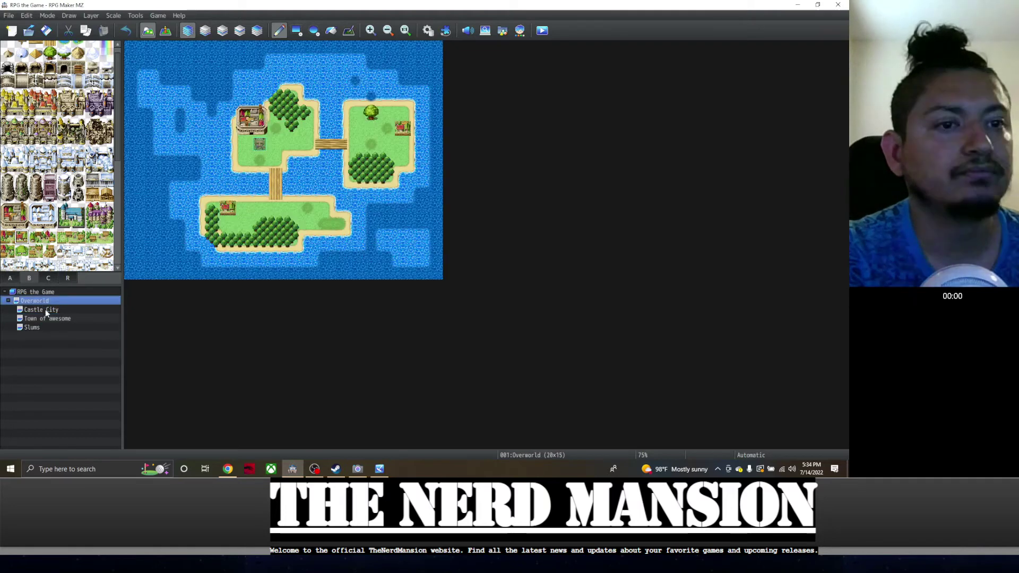
left_click(42, 310)
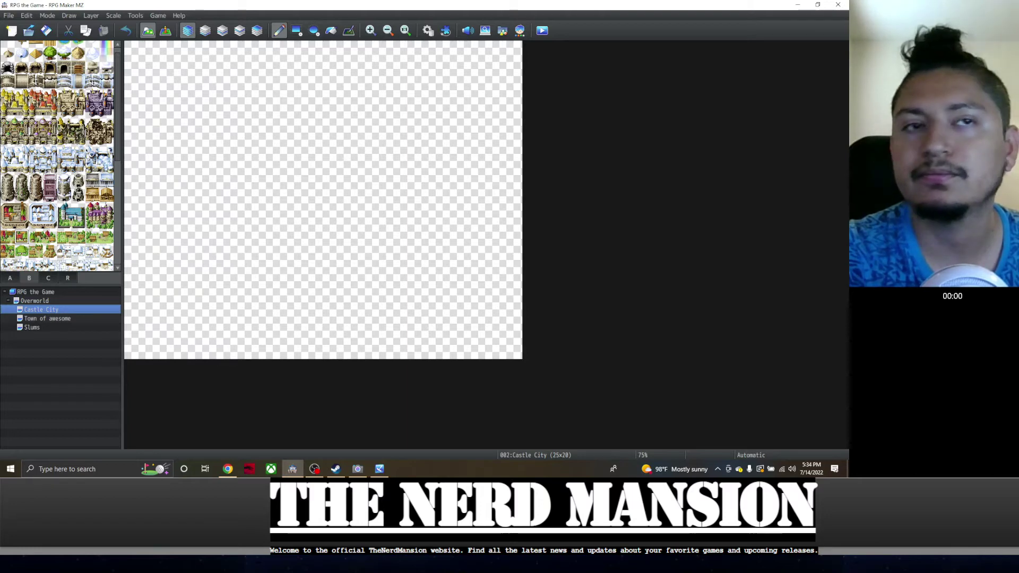
right_click(43, 309)
left_click(59, 314)
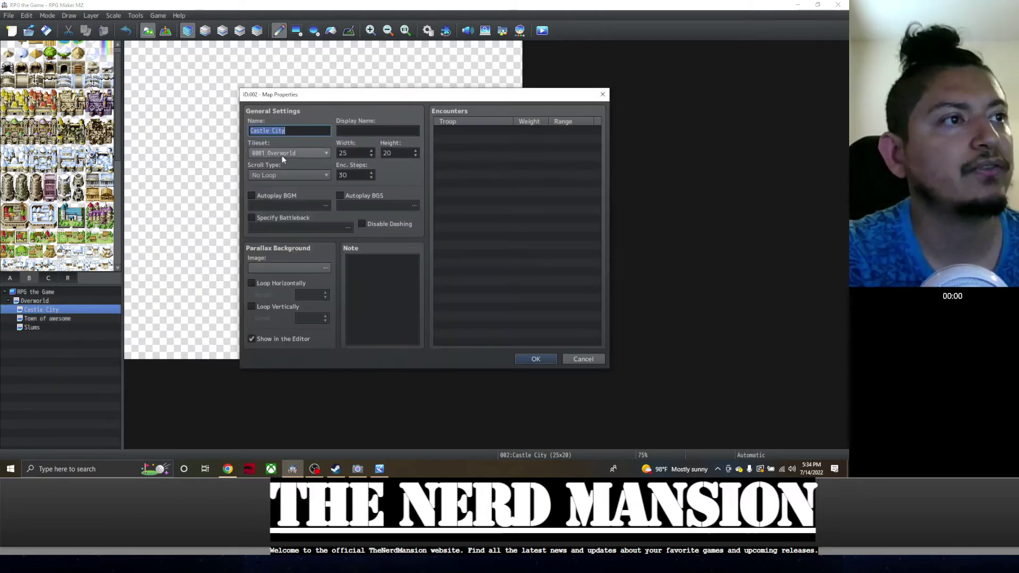
left_click(282, 154)
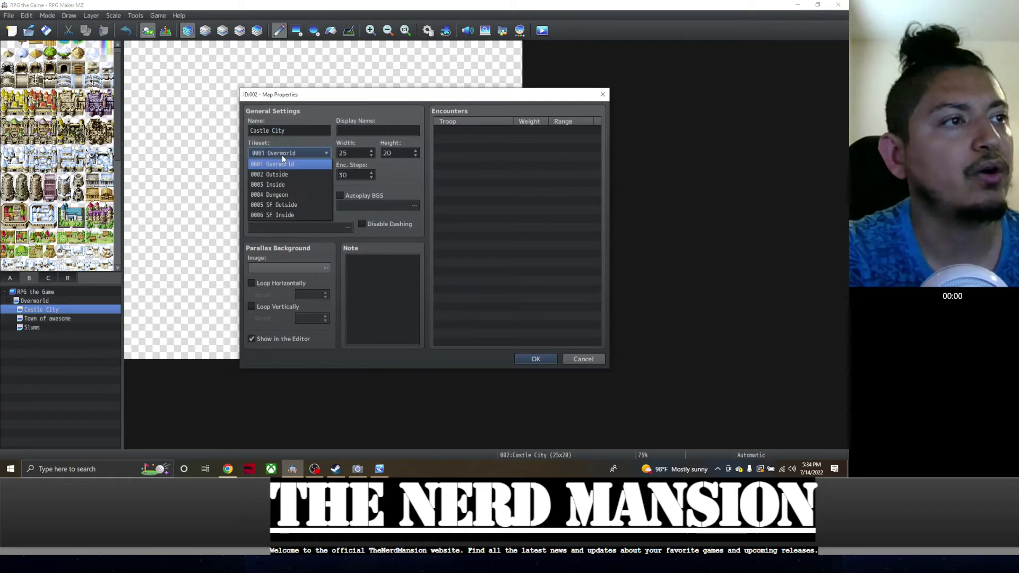
left_click(284, 186)
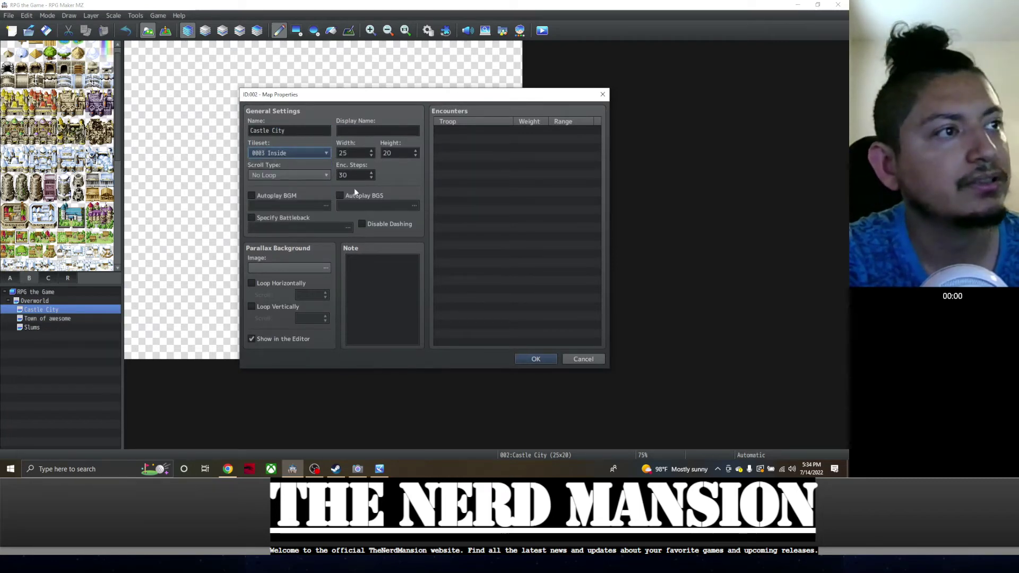
left_click(308, 153)
left_click(282, 176)
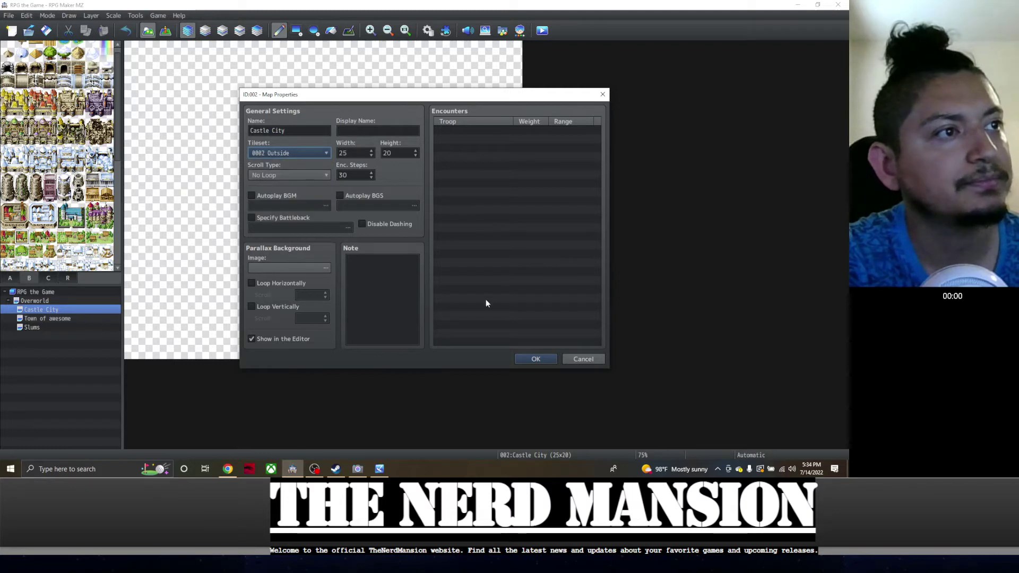
left_click(532, 358)
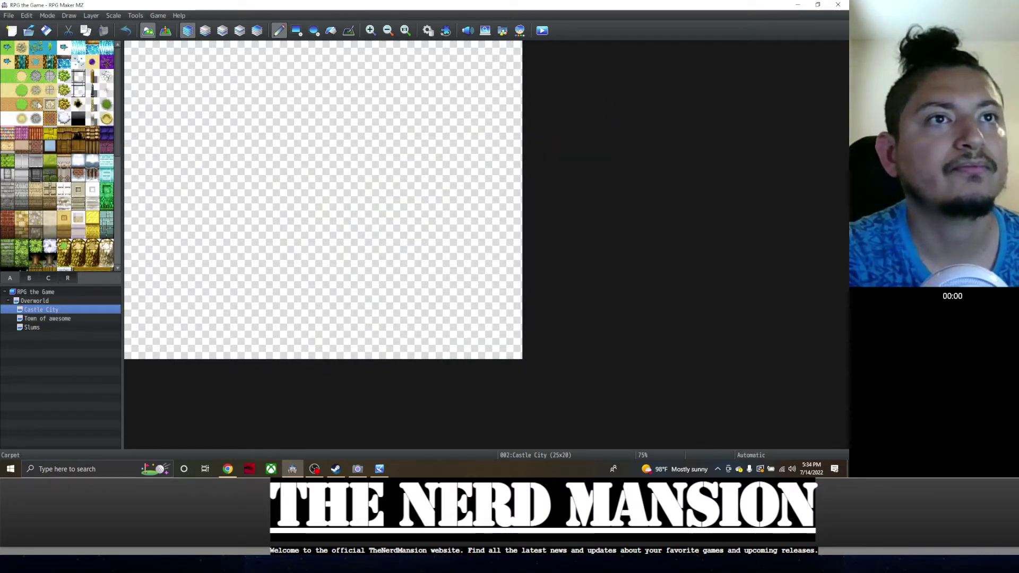
Fill the entire Castle City map with the plain green grass tile
left_click(8, 75)
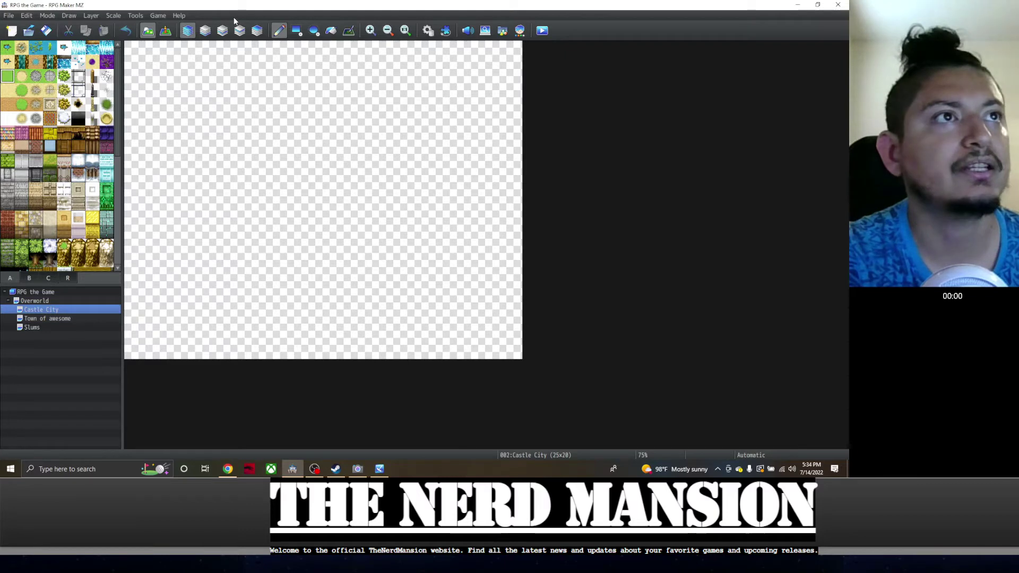
left_click(329, 30)
left_click(306, 95)
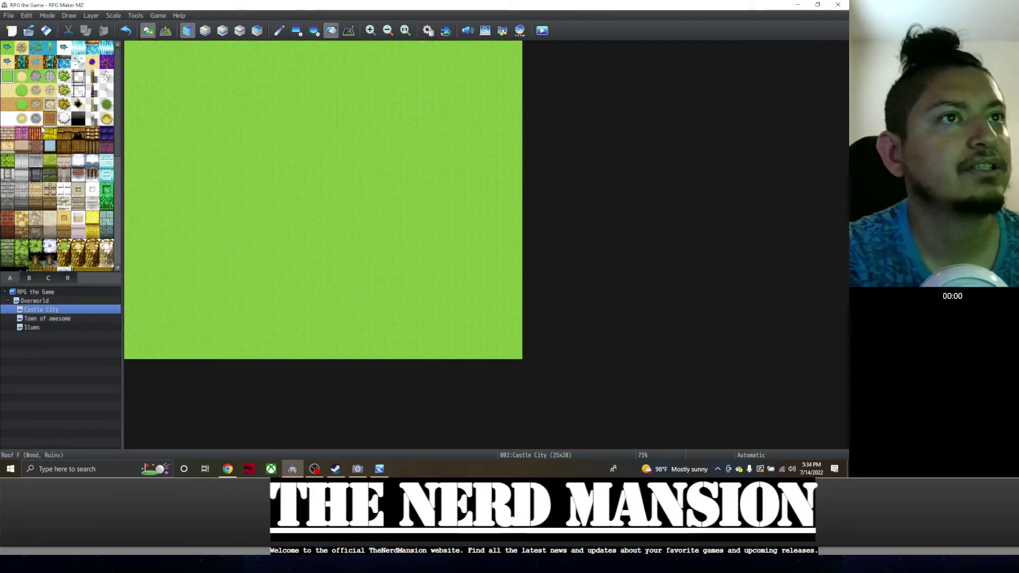
Paint a wooden house three tiles wide, with two rows of brown roof above two rows of wall, in the map's northwest
left_click(68, 140)
left_click(183, 96)
key("ctrl+z")
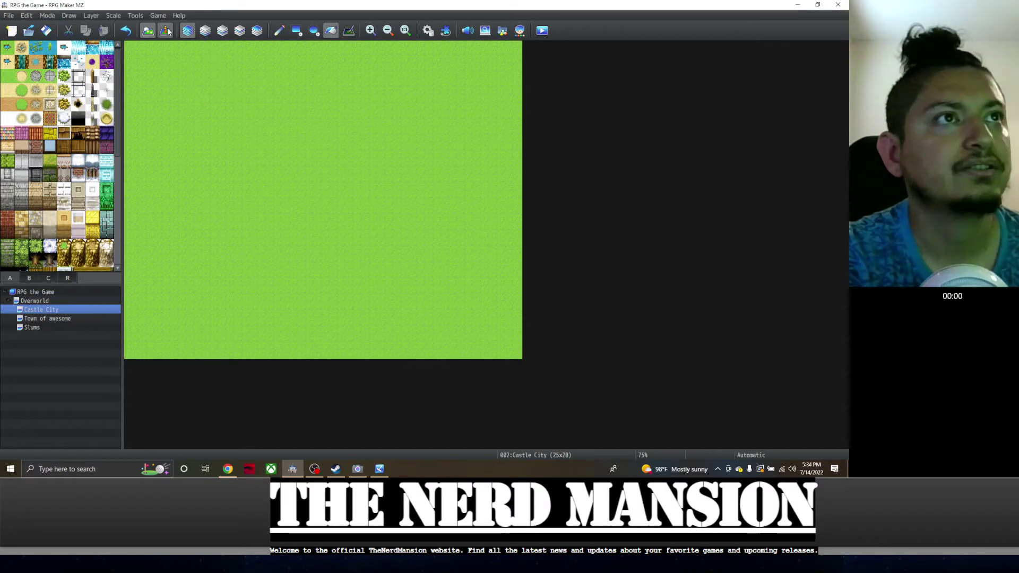
left_click(279, 30)
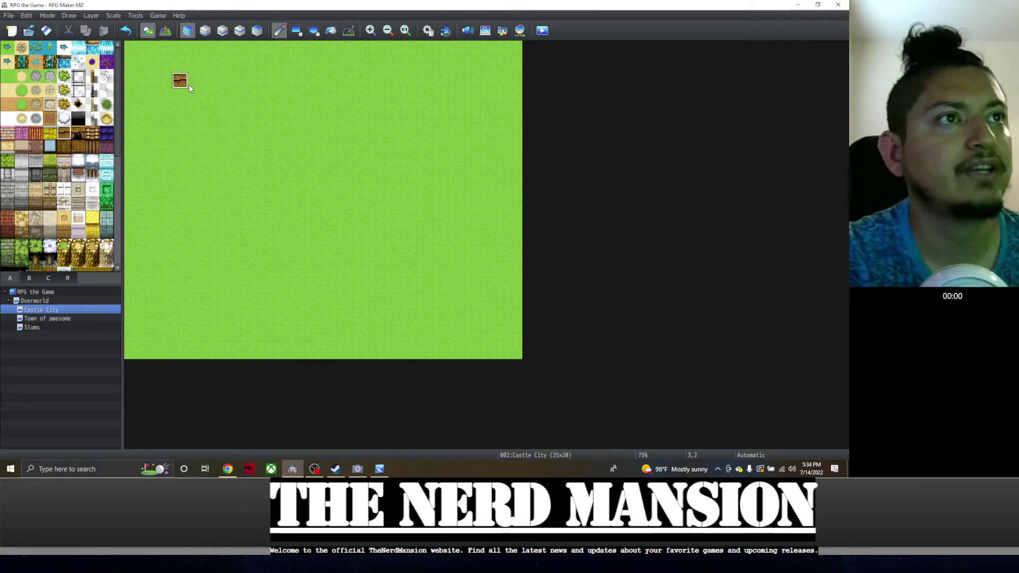
mouse_move(188, 88)
left_mouse_down()
mouse_move(204, 96)
mouse_move(183, 96)
mouse_move(215, 85)
mouse_move(181, 104)
mouse_move(212, 129)
mouse_move(180, 130)
left_mouse_up()
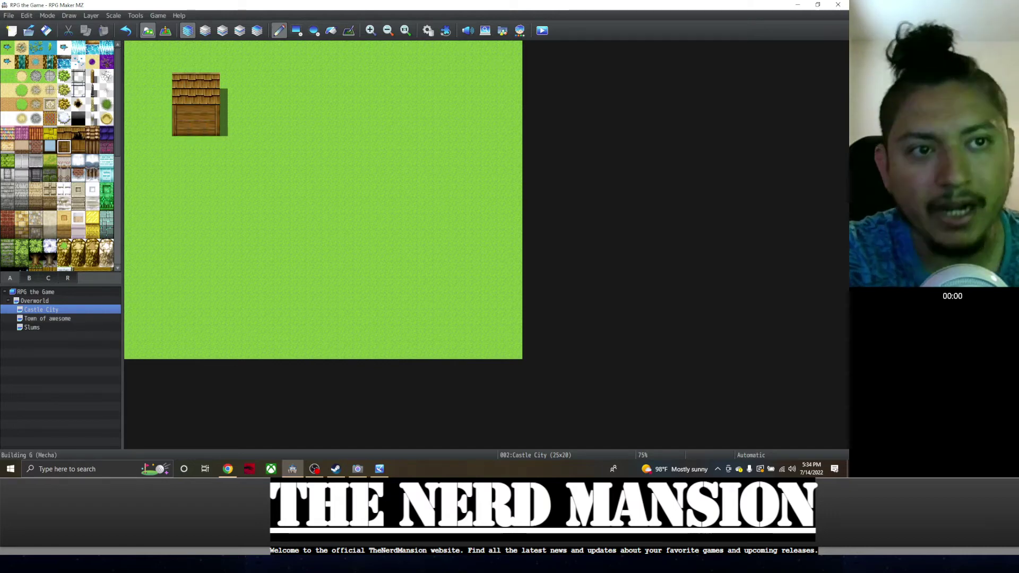
Place a black entrance tile in the middle of the wooden house's bottom wall row
left_click(30, 277)
scroll(69, 227, "down", 1)
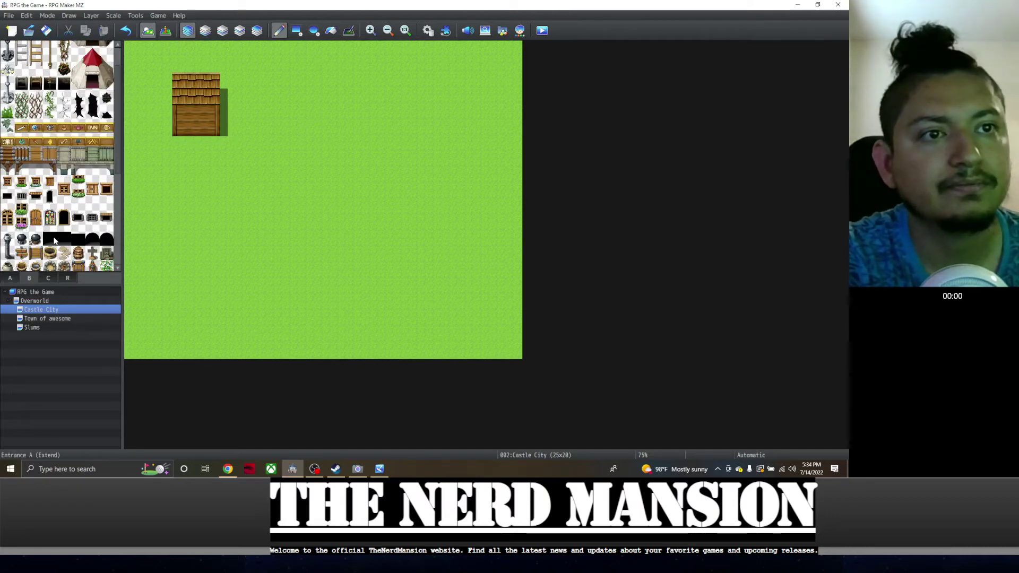
left_click(55, 241)
left_click(196, 143)
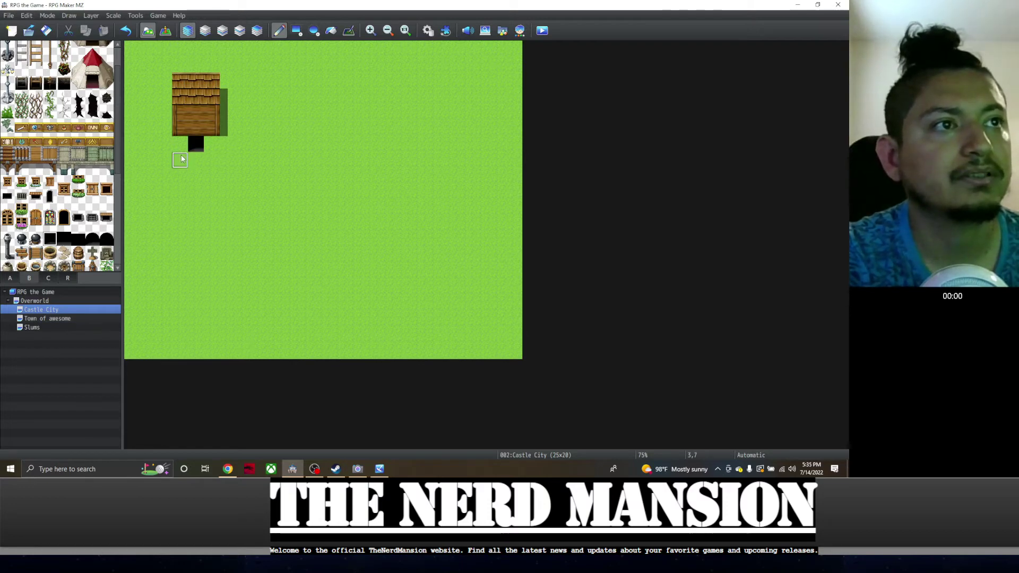
key("ctrl+z")
left_click(196, 127)
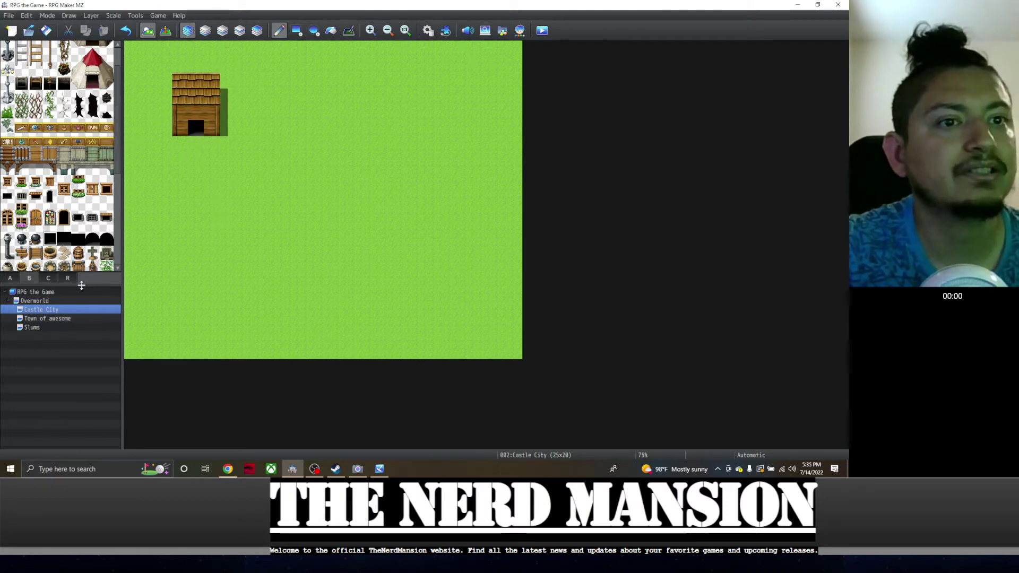
Place a tall green tree just beside the wooden house's entrance
left_click(51, 279)
scroll(77, 230, "down", 1)
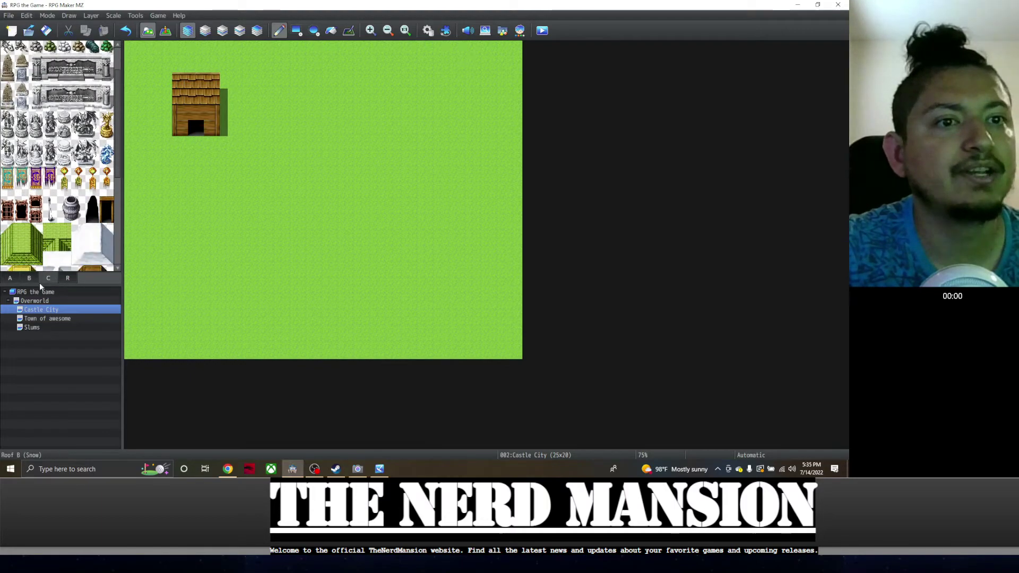
left_click(29, 278)
scroll(74, 197, "down", 2)
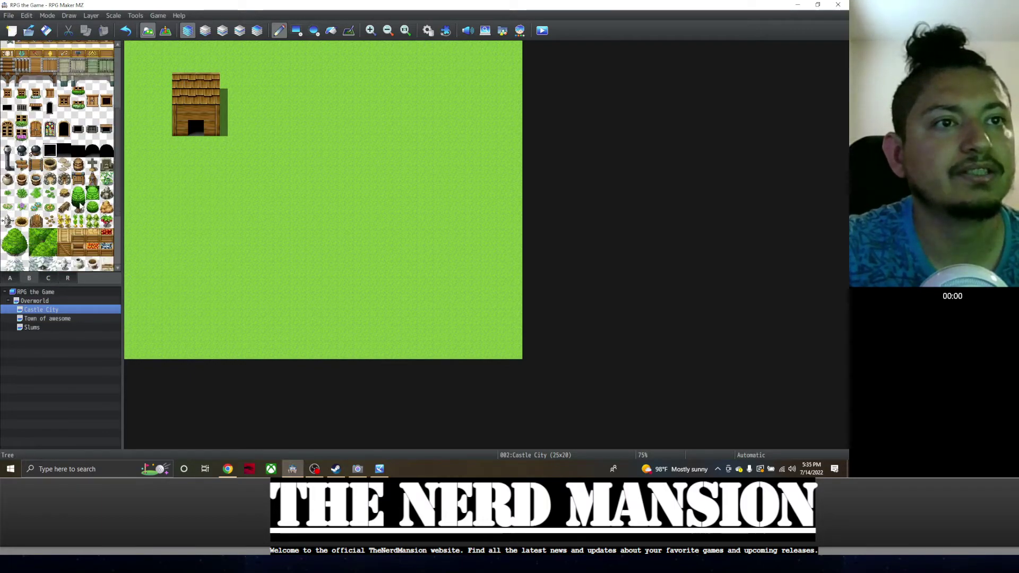
left_click(214, 133)
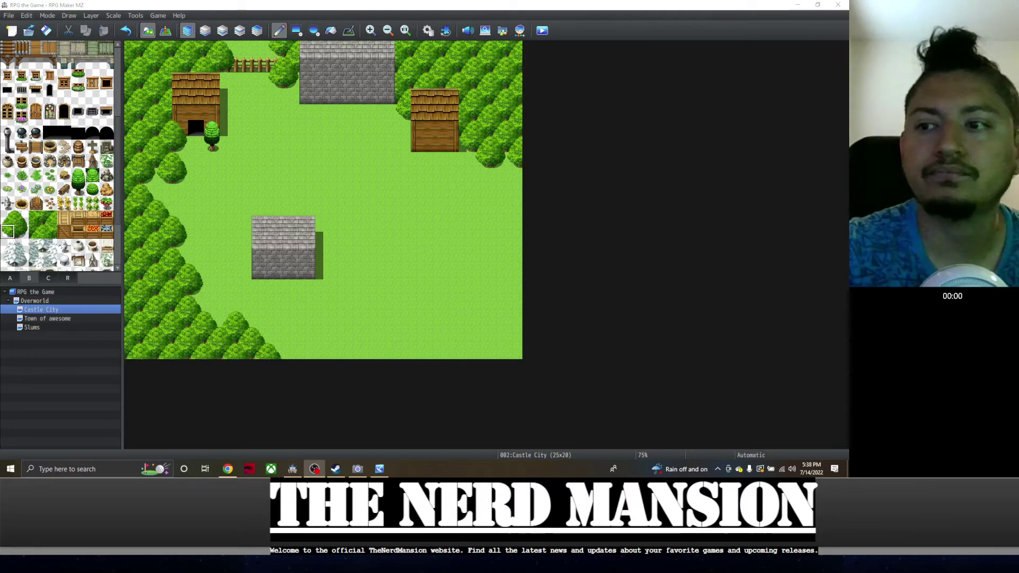
Draw a wooden fence across the south of the map, from the forest to the east edge
scroll(75, 172, "up", 2)
scroll(75, 173, "up", 1)
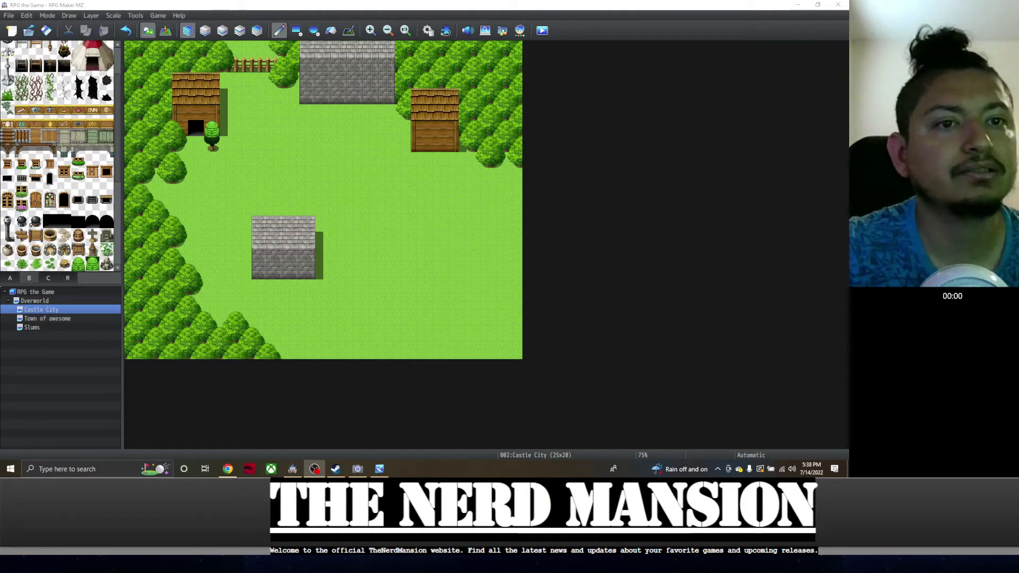
left_click(9, 278)
scroll(80, 122, "up", 2)
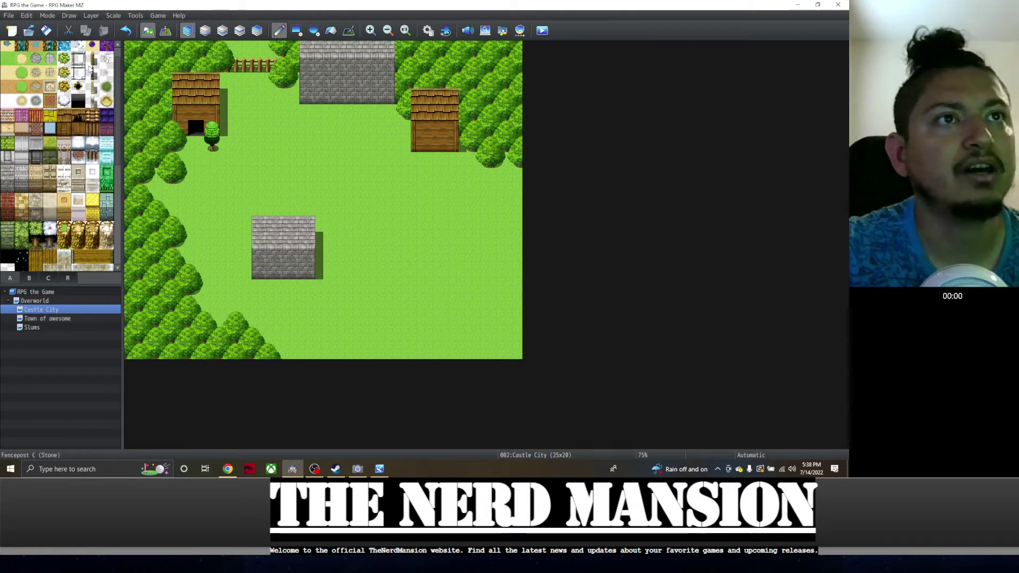
left_click(92, 57)
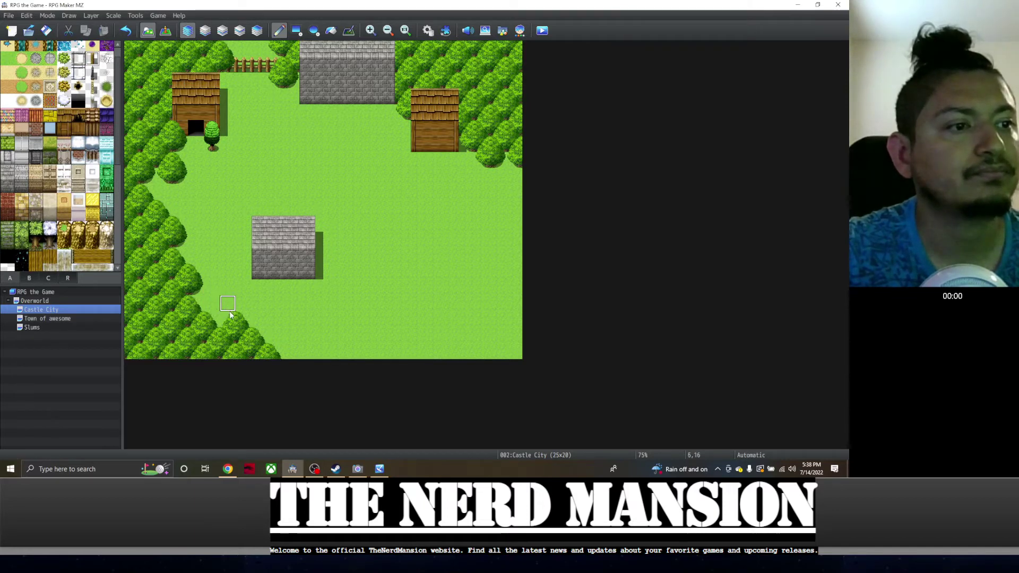
left_click_drag(229, 319, 543, 319)
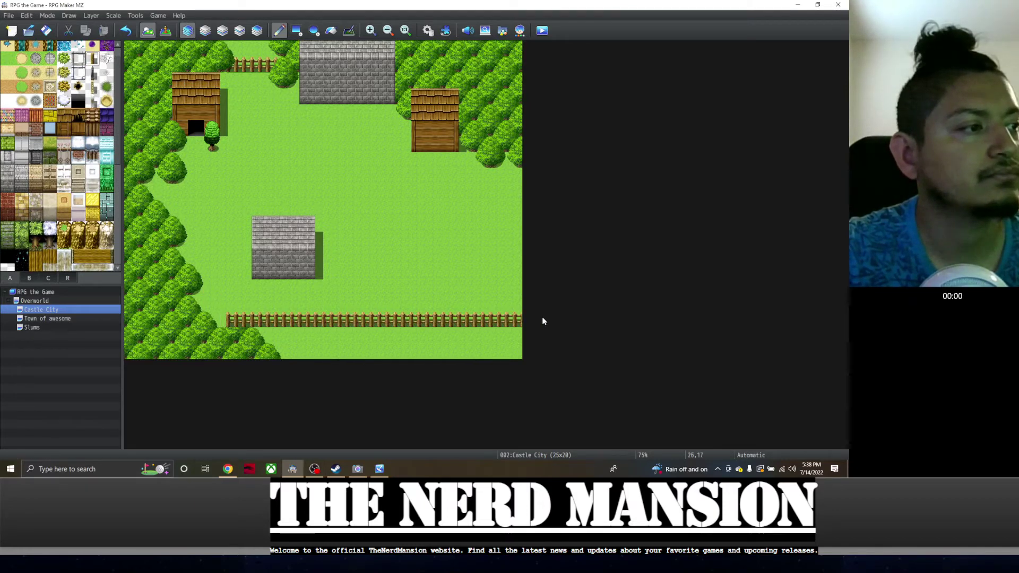
Place several Large Tree tiles overlapping and just below the southern wooden fence
left_click(30, 279)
scroll(38, 234, "down", 3)
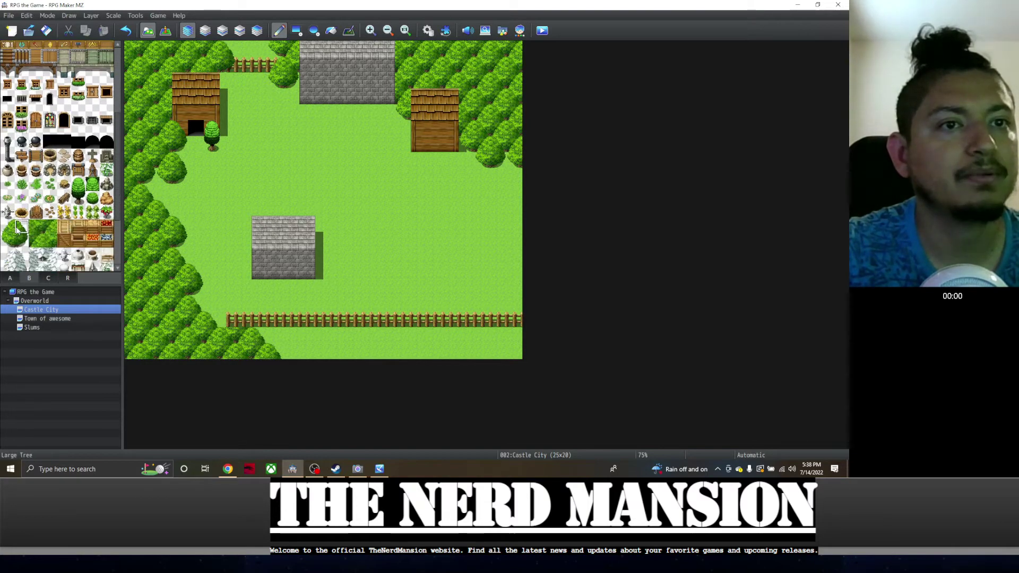
left_click(10, 229)
left_click(234, 319)
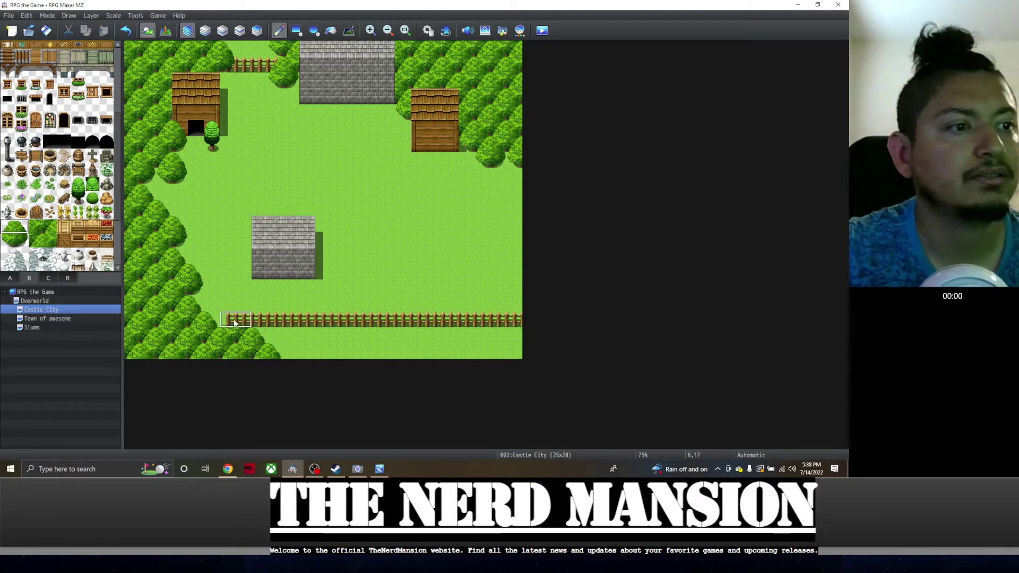
left_click(23, 241)
left_click_drag(22, 245, 10, 235)
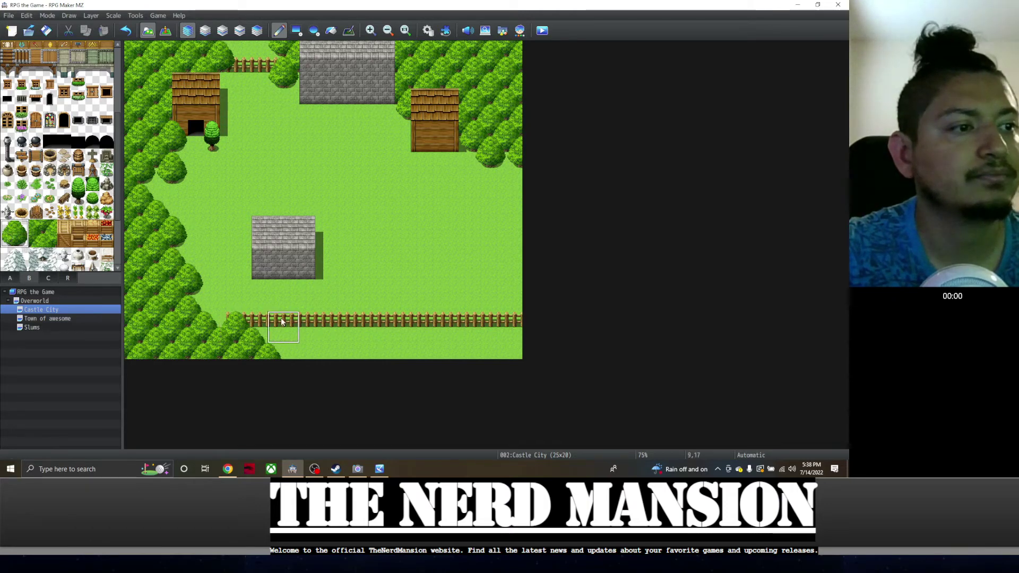
left_click(333, 332)
left_click(325, 318)
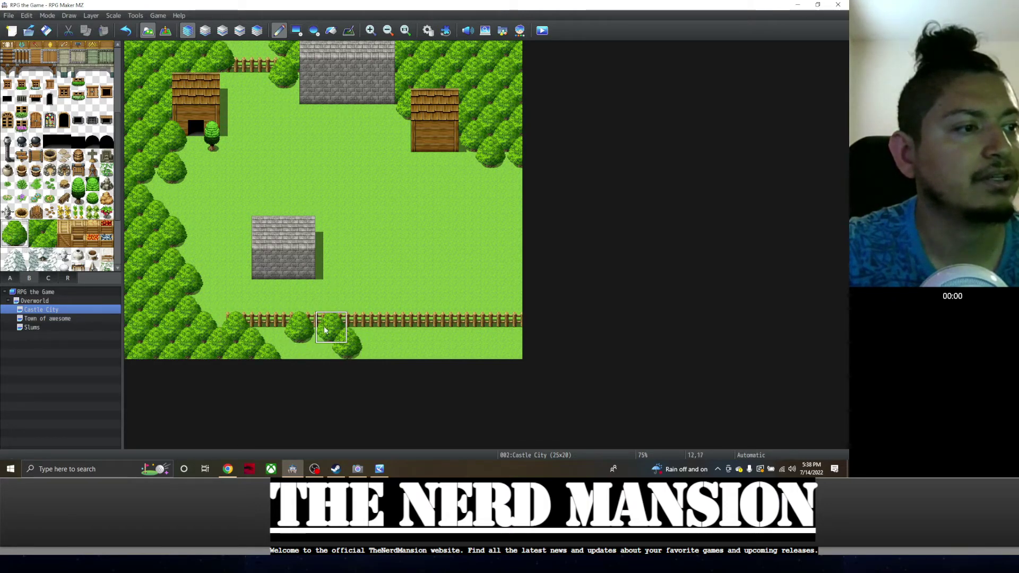
left_click(389, 331)
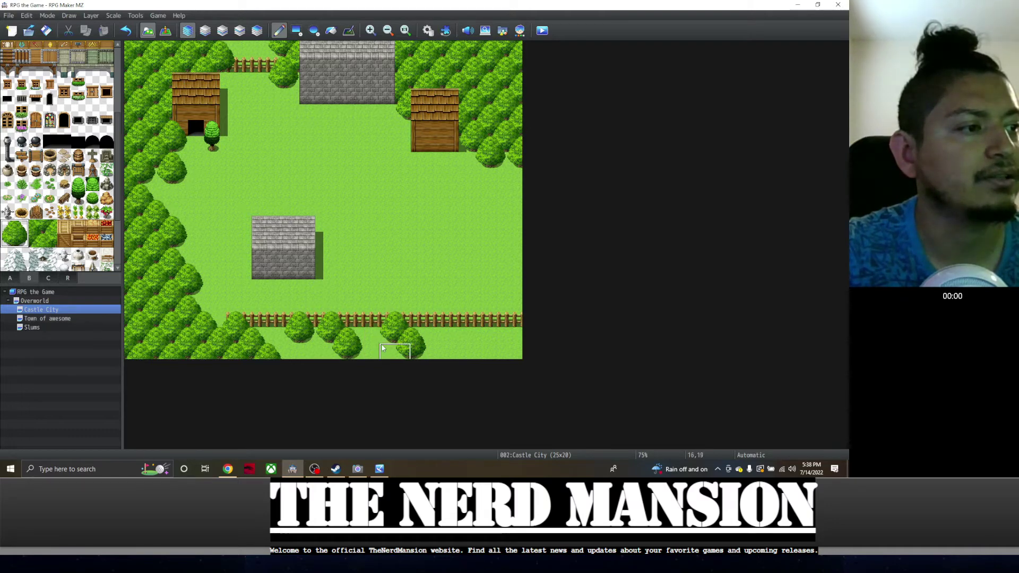
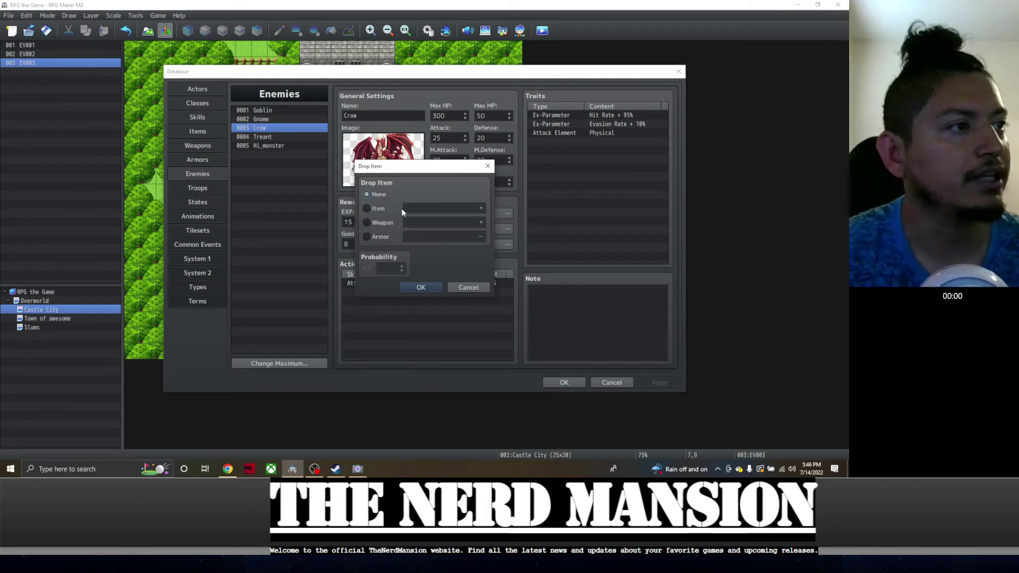
Examine the item choices for the Crow enemy's drops and the Potion entry among the database items
left_click(414, 208)
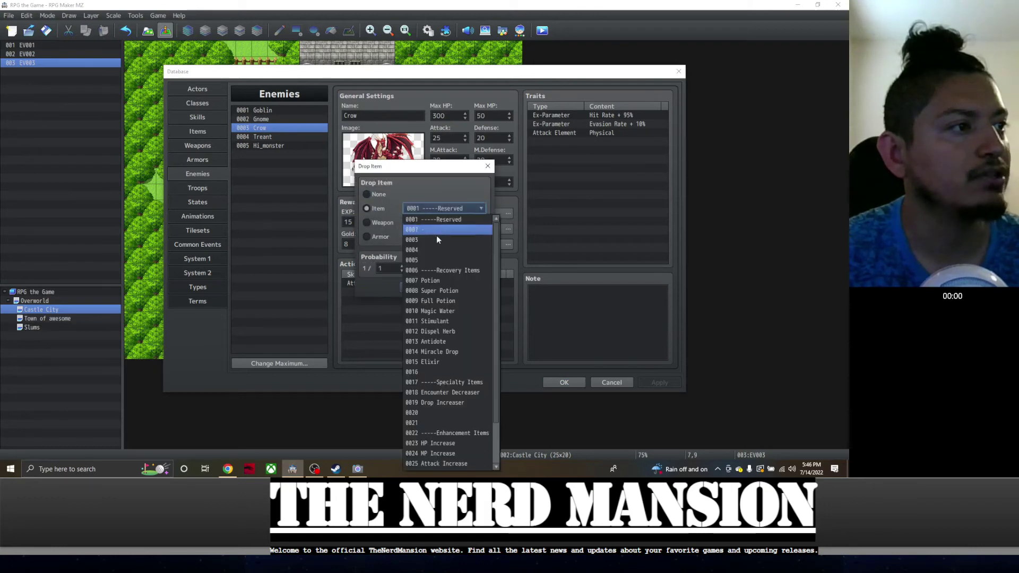
left_click(441, 200)
left_click(465, 287)
left_click(200, 132)
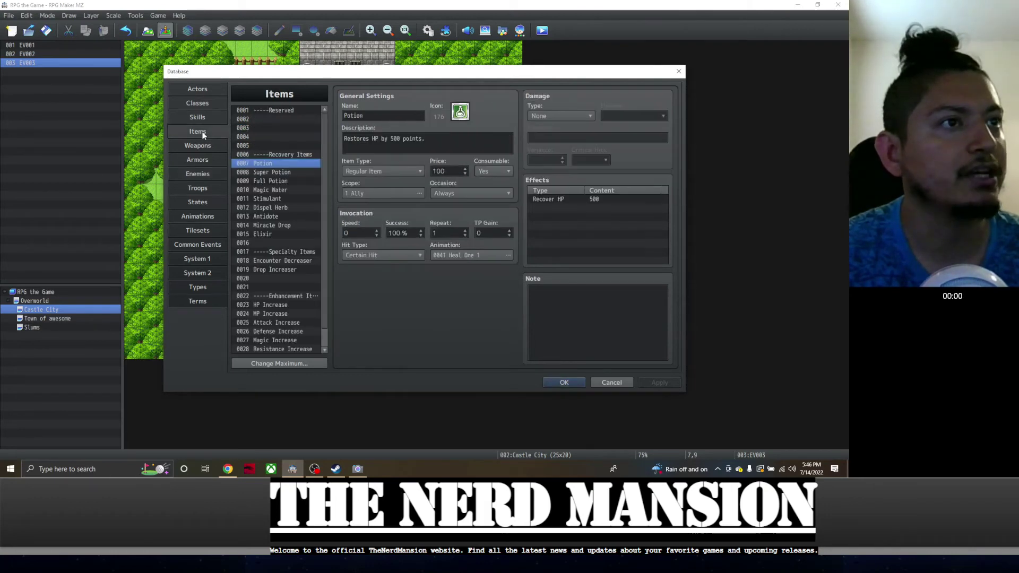
left_click(209, 186)
left_click(215, 173)
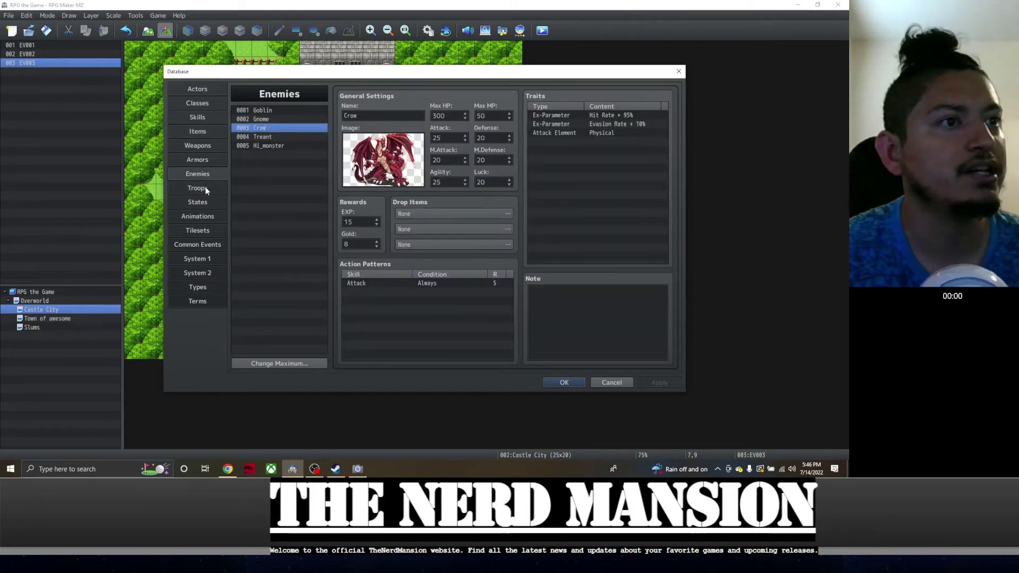
Replace the two goblins in the Goblin*2 troop with two Crow enemies
left_click(205, 189)
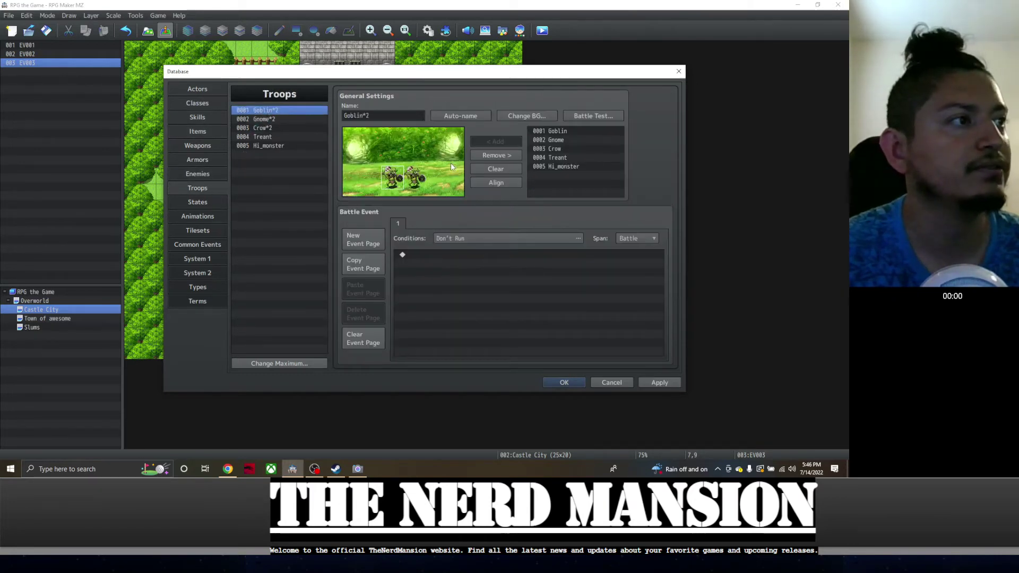
left_click(489, 156)
left_click(489, 157)
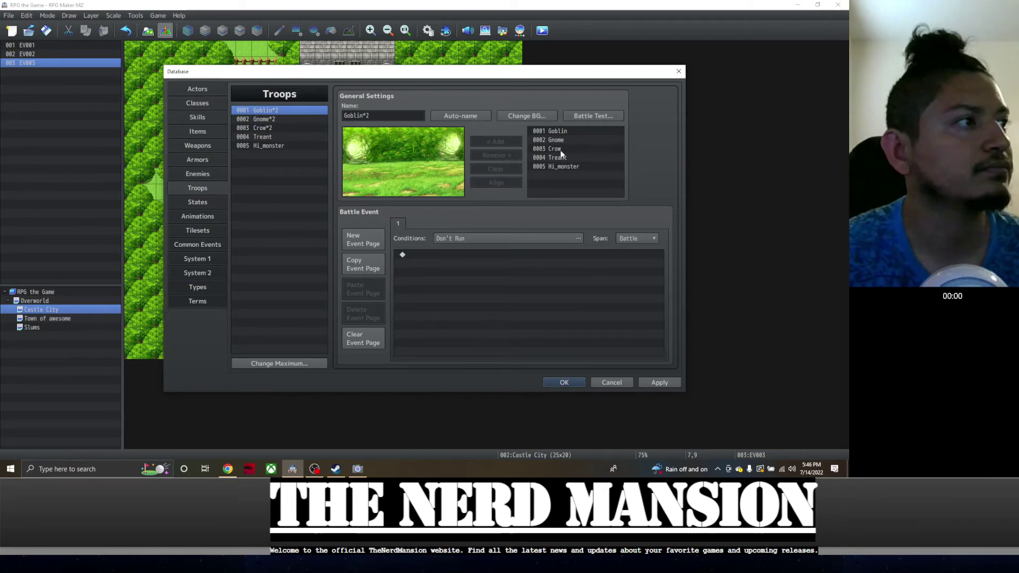
left_click(555, 149)
left_click(495, 141)
left_click(495, 141)
Reposition the two Crows toward the left side of the troop's battle scene, one higher than the other
left_click(383, 170)
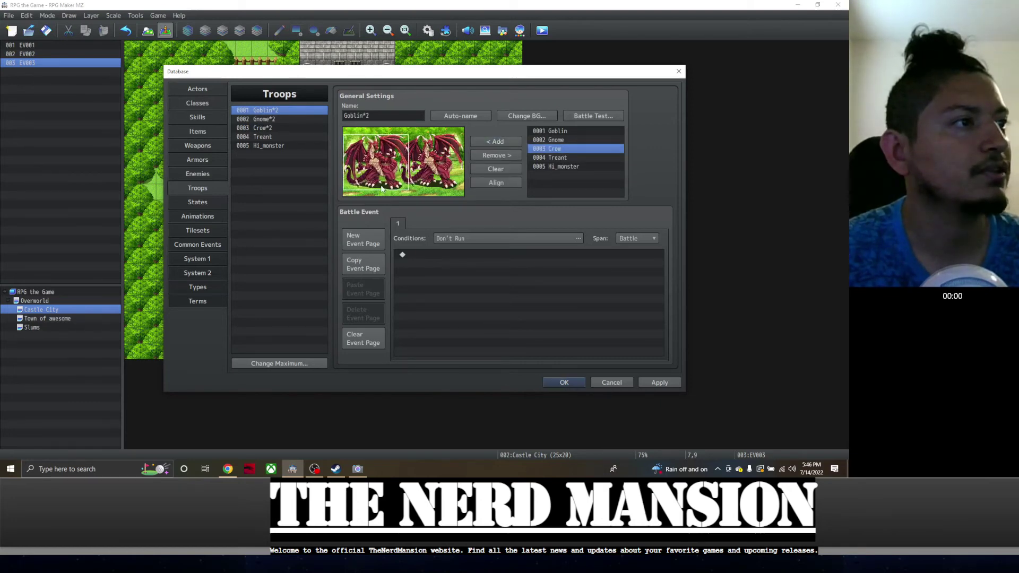
left_click_drag(382, 189, 371, 188)
left_click_drag(438, 174, 415, 142)
left_click(394, 147)
Rename the Goblin*2 troop as dragons and accept the database changes
left_click_drag(344, 116, 420, 104)
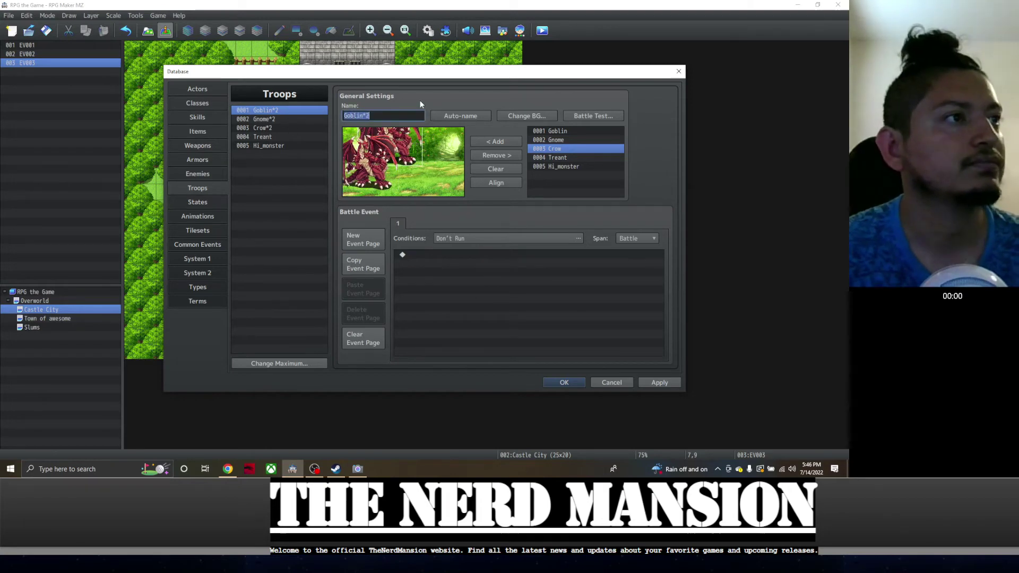
type("drag")
key("Return")
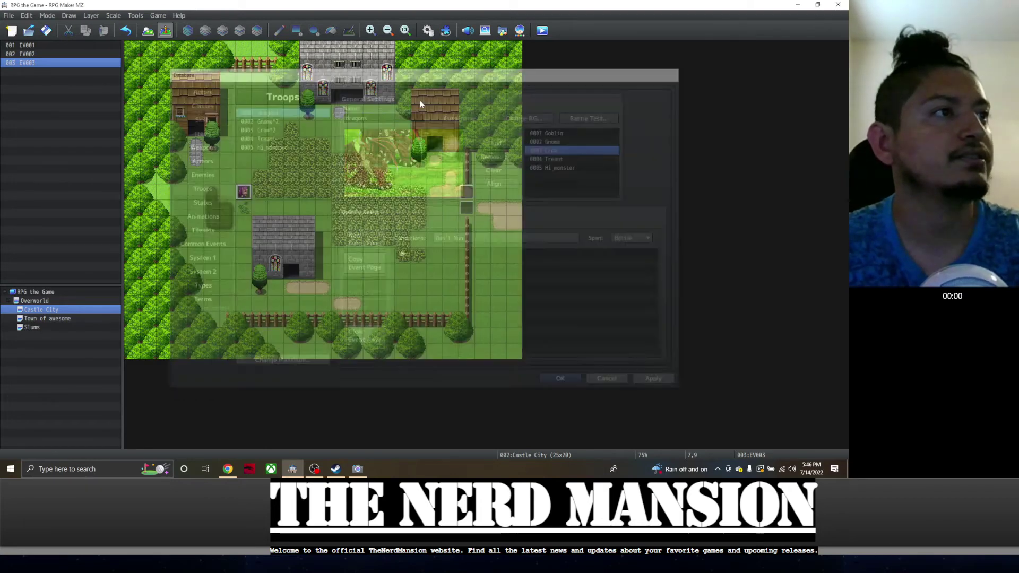
Change the Battle Processing command of event EV003 on the Castle City map to use the dragons troop
double_click(244, 194)
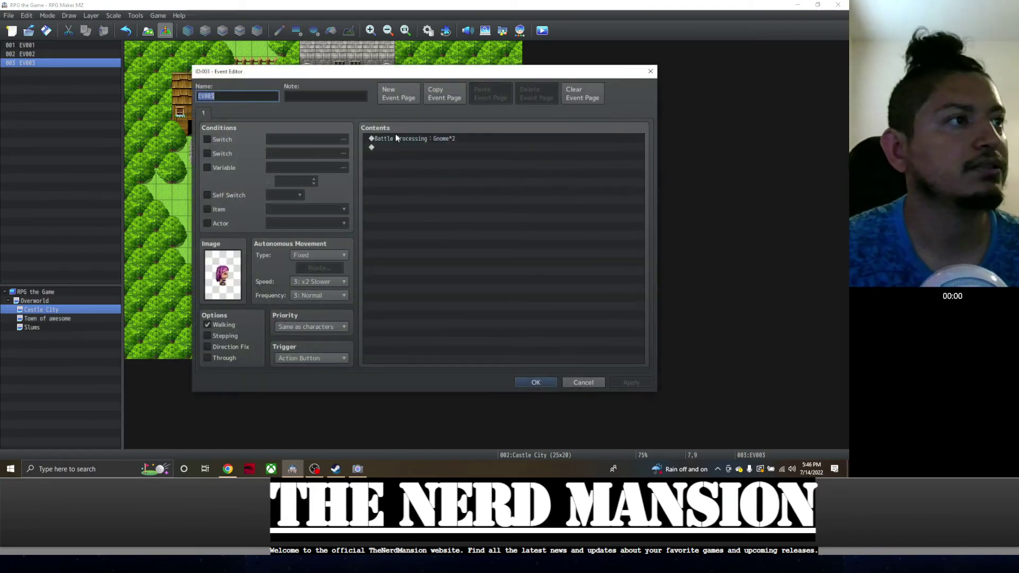
right_click(409, 141)
left_click(432, 158)
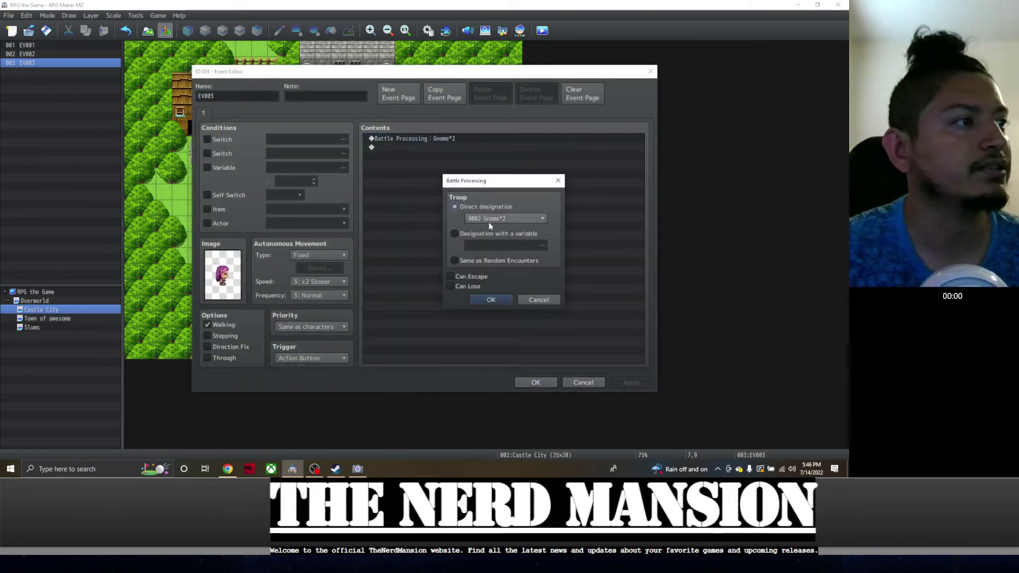
left_click(487, 219)
left_click(496, 230)
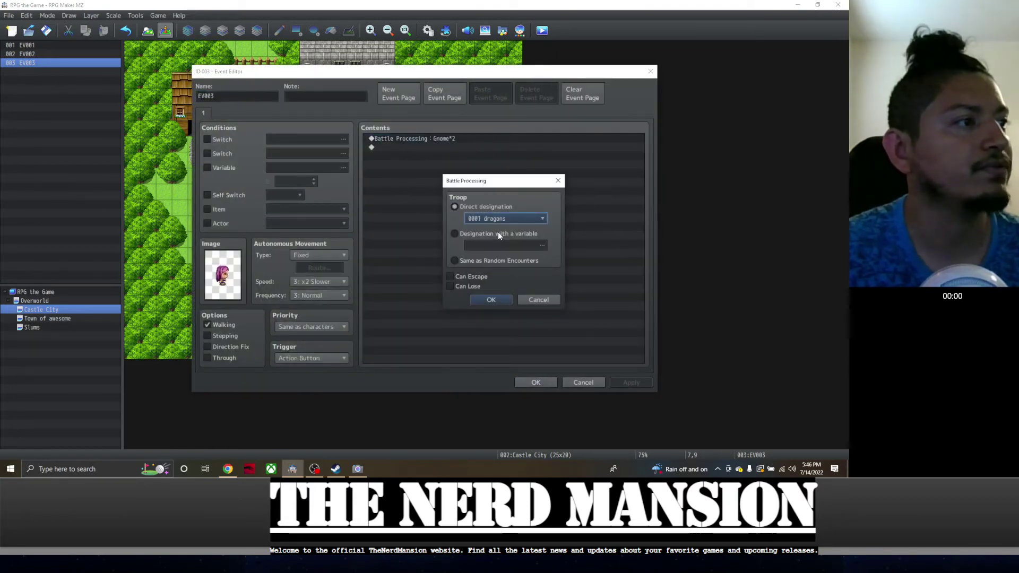
left_click(507, 300)
left_click(532, 383)
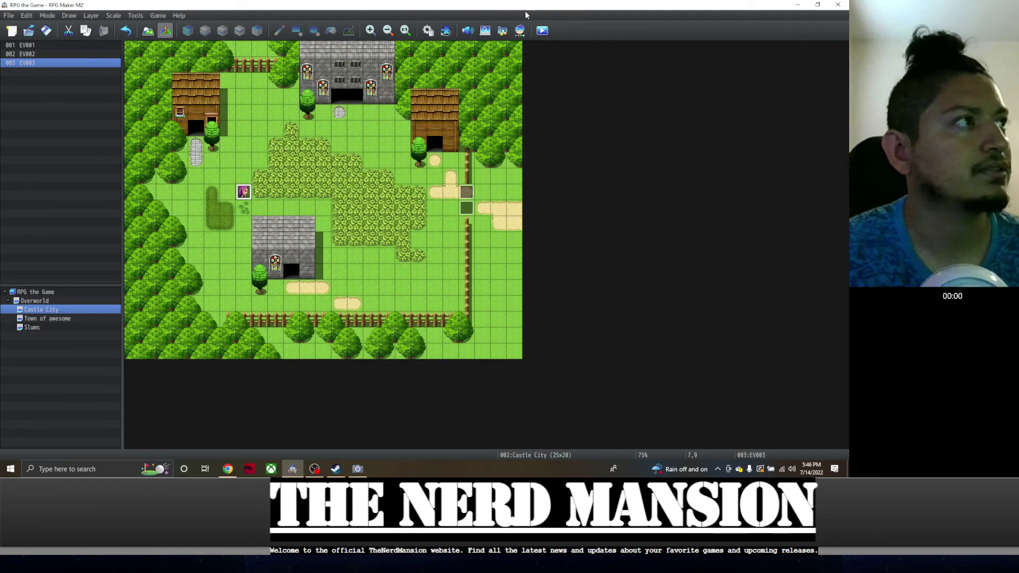
Playtest the game, load the Autosave file and walk west to the purple-haired character to start the dragons battle
left_click(541, 31)
left_click(406, 247)
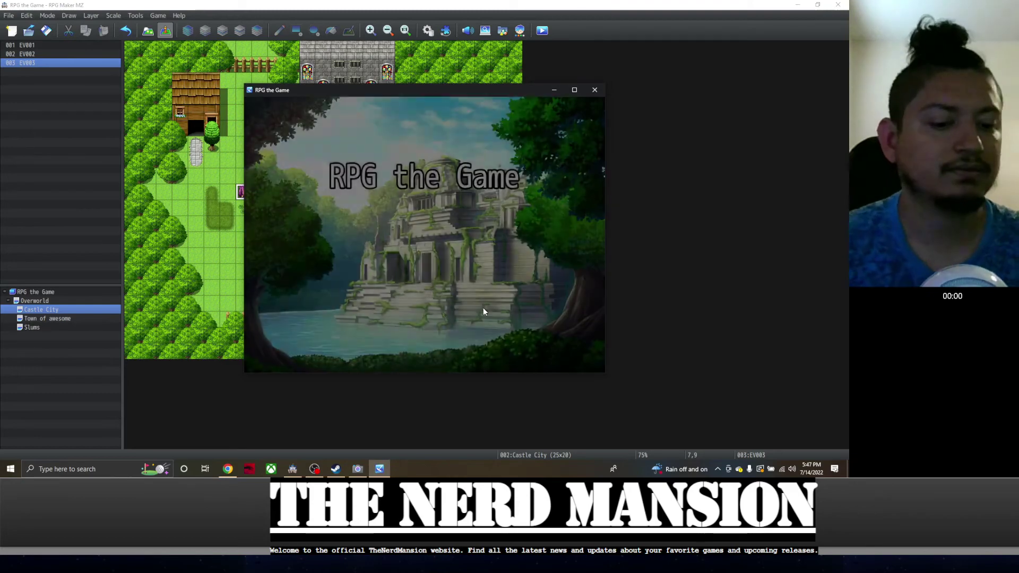
key("Return")
key("Return")
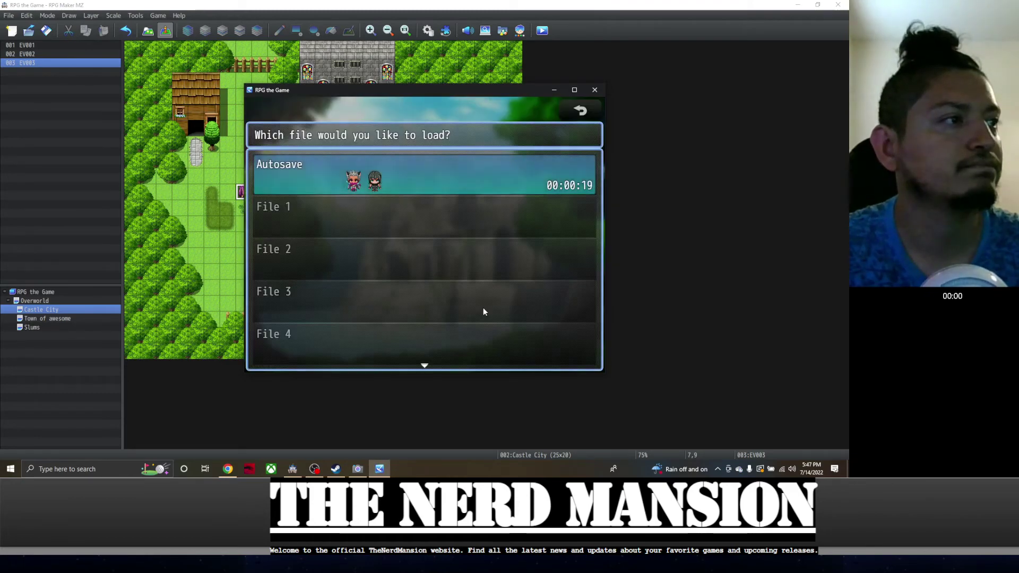
key("Right")
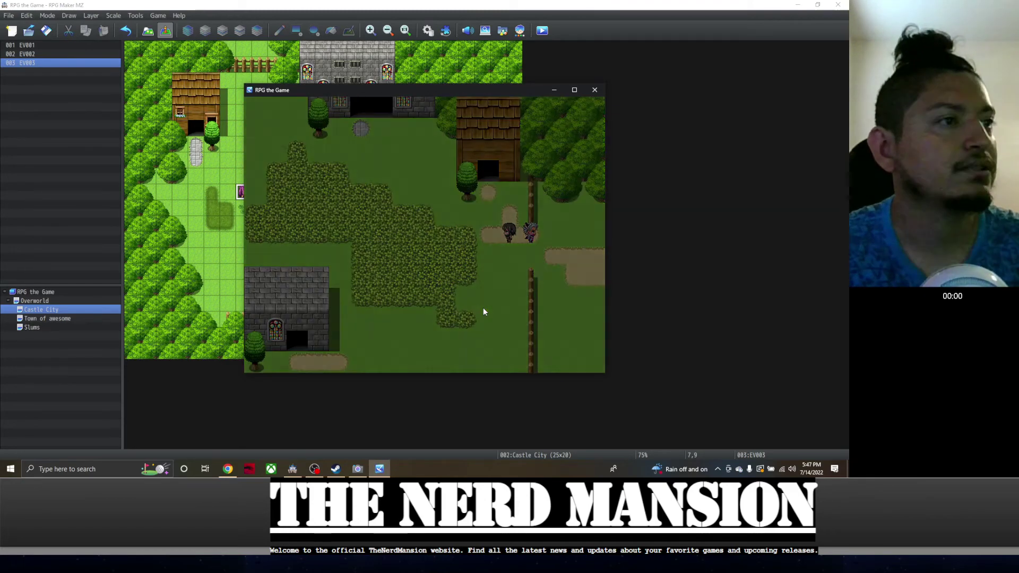
key("Up")
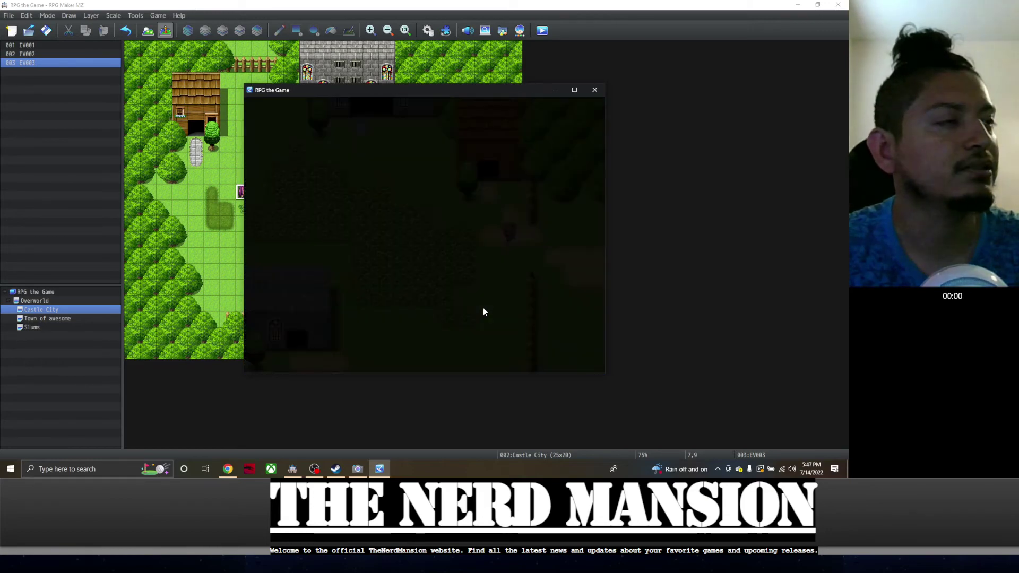
key("Left")
key("Left")
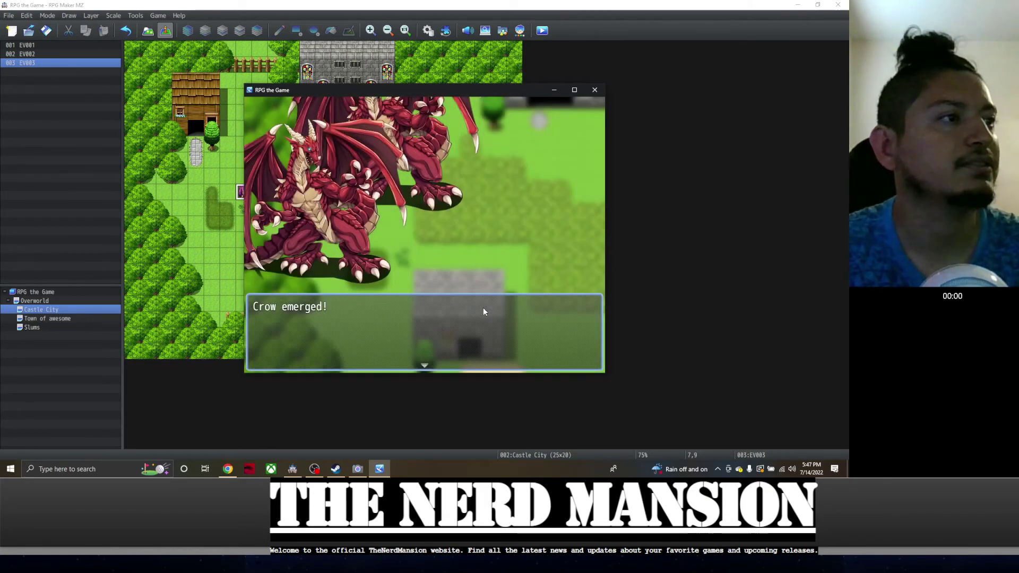
Lower the system volume to 44
key("XF86AudioLowerVolume")
key("XF86AudioLowerVolume")
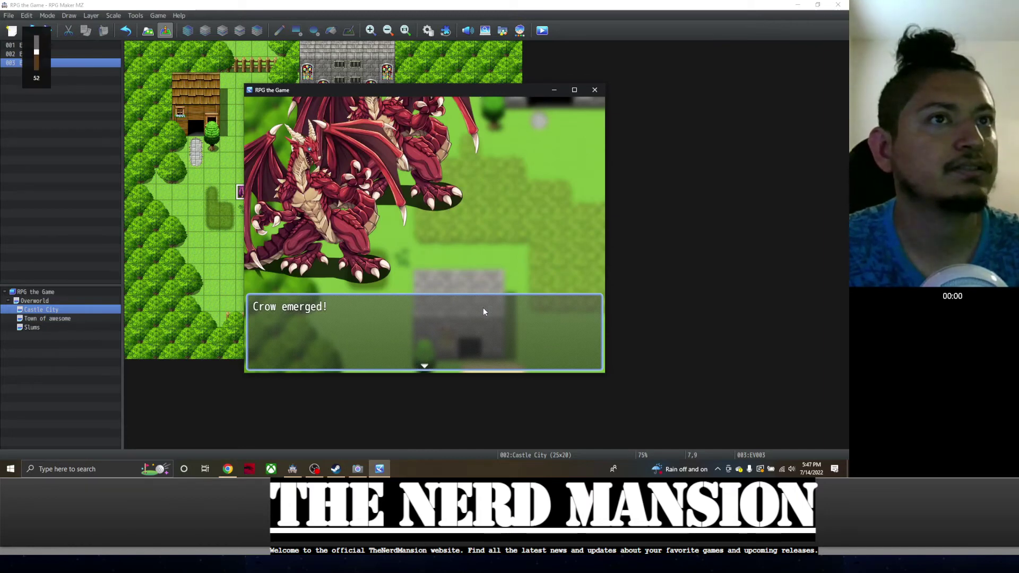
key("XF86AudioLowerVolume")
key("XF86AudioLowerVolume")
key("XF86AudioLowerVolume")
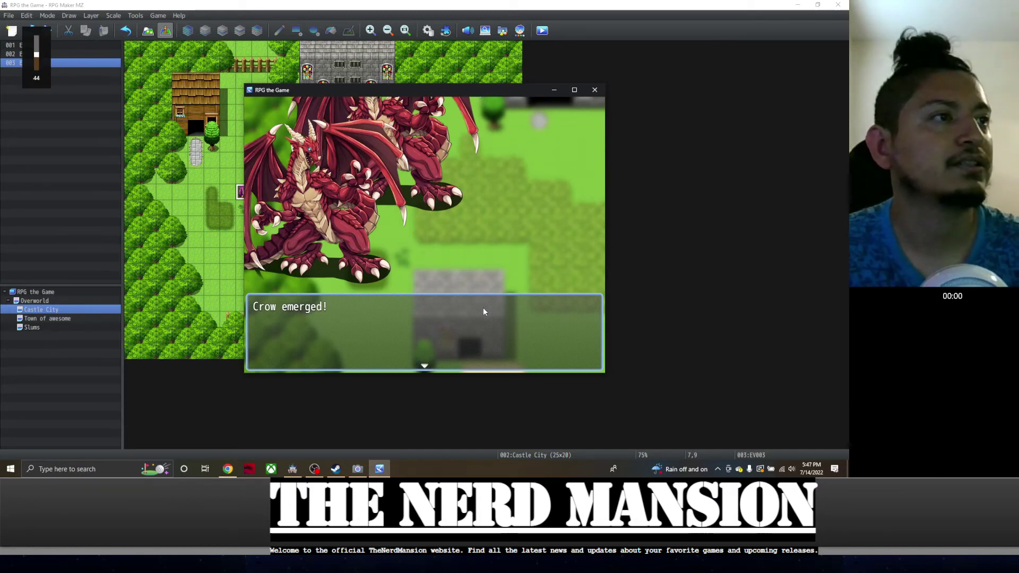
Advance the battle through Fight and Attack to the enemy target selection, and close the playtest
key("Return")
key("Return")
key("Return")
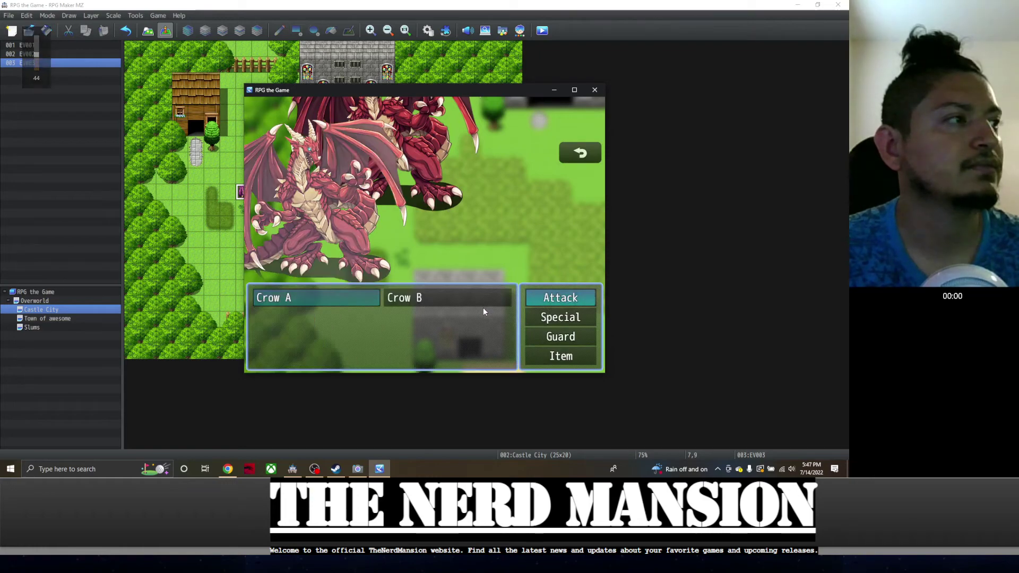
left_click(594, 89)
Set the game's battle screen to Side-view in the database system settings
left_click(425, 31)
left_click(209, 272)
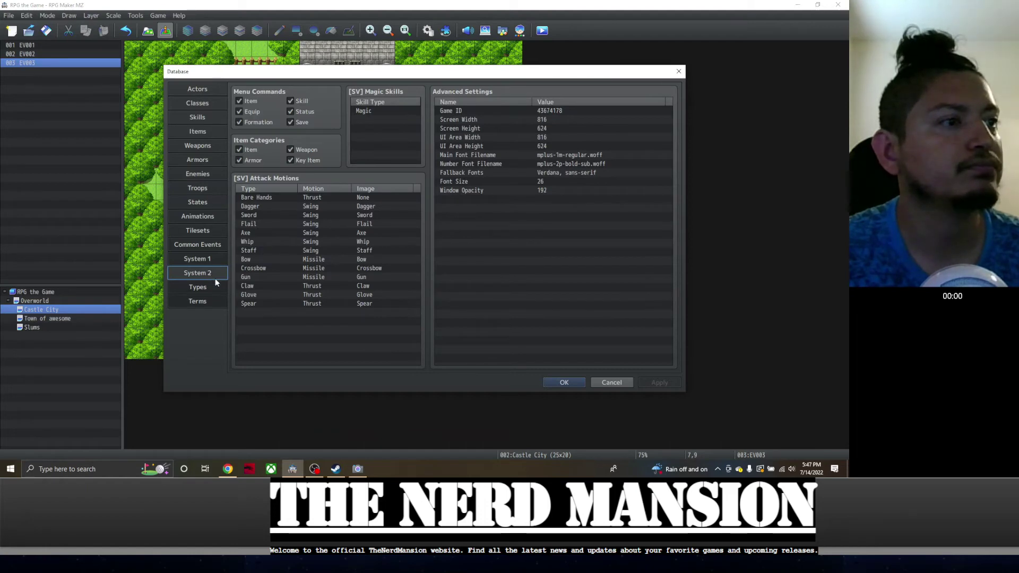
left_click(215, 283)
left_click(215, 299)
left_click(209, 263)
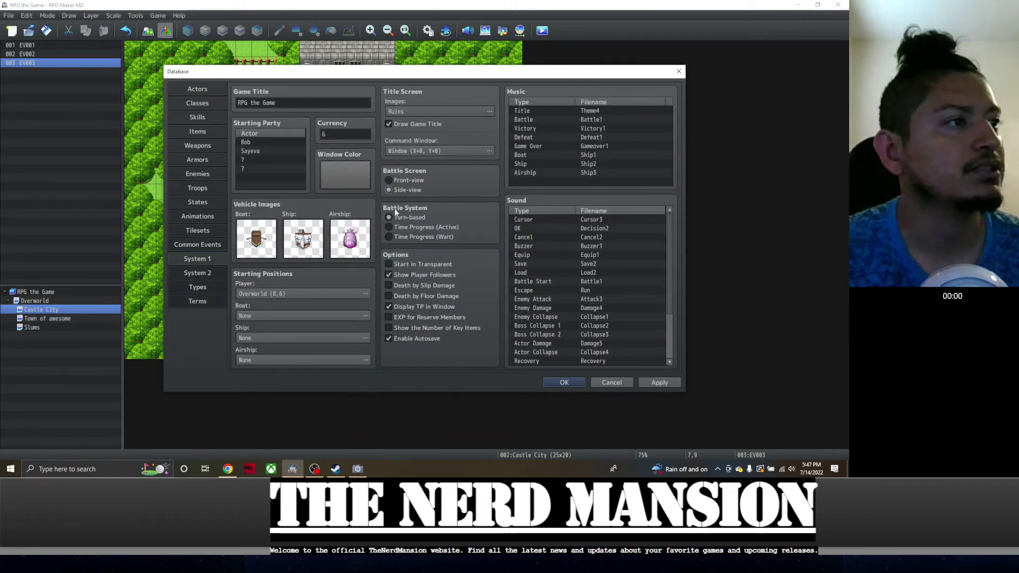
left_click(567, 381)
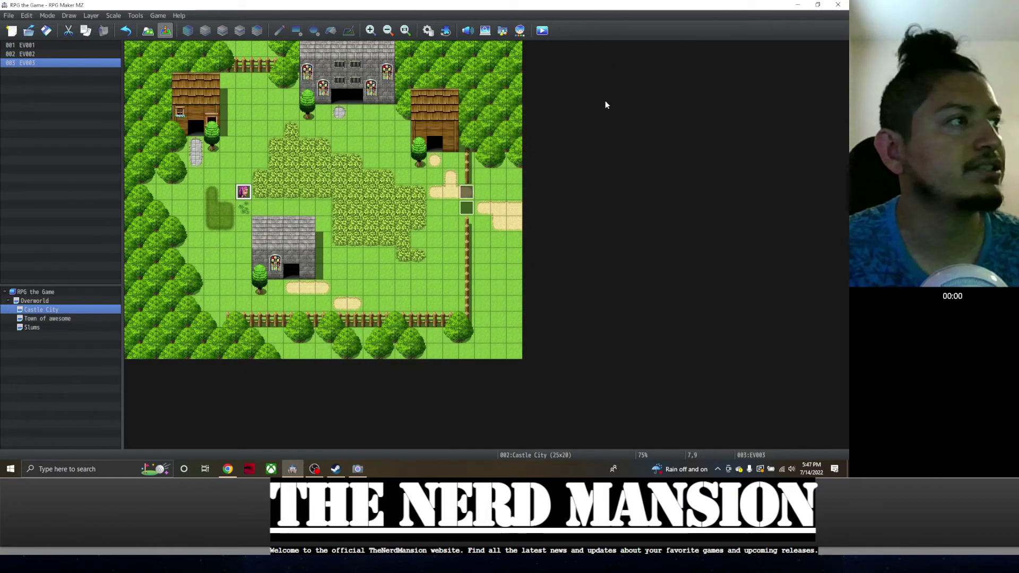
Playtest the side-view battle by loading the saved game and challenging the purple-haired character, and close the playtest
left_click(547, 33)
left_click(407, 247)
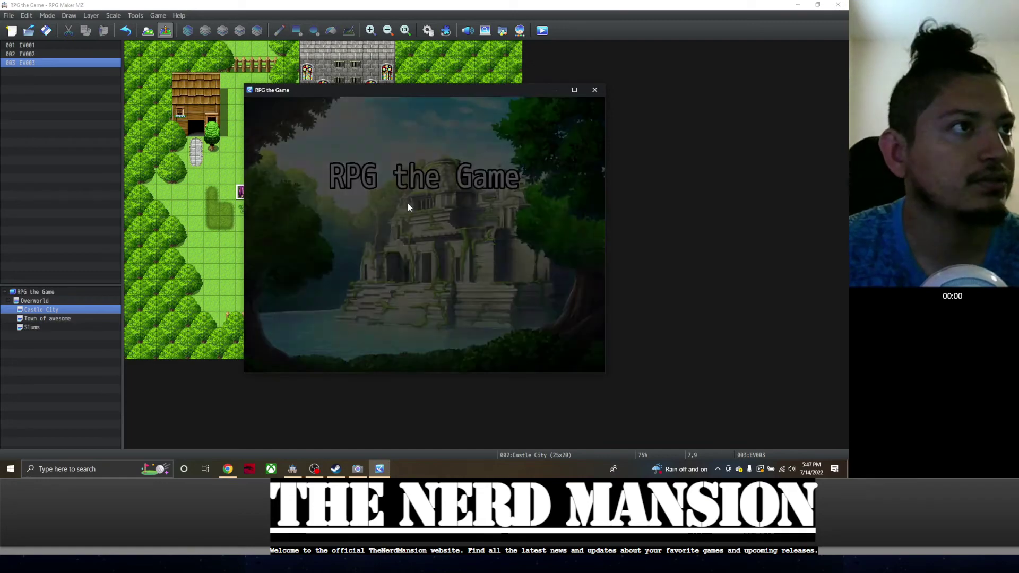
key("Up")
key("Return")
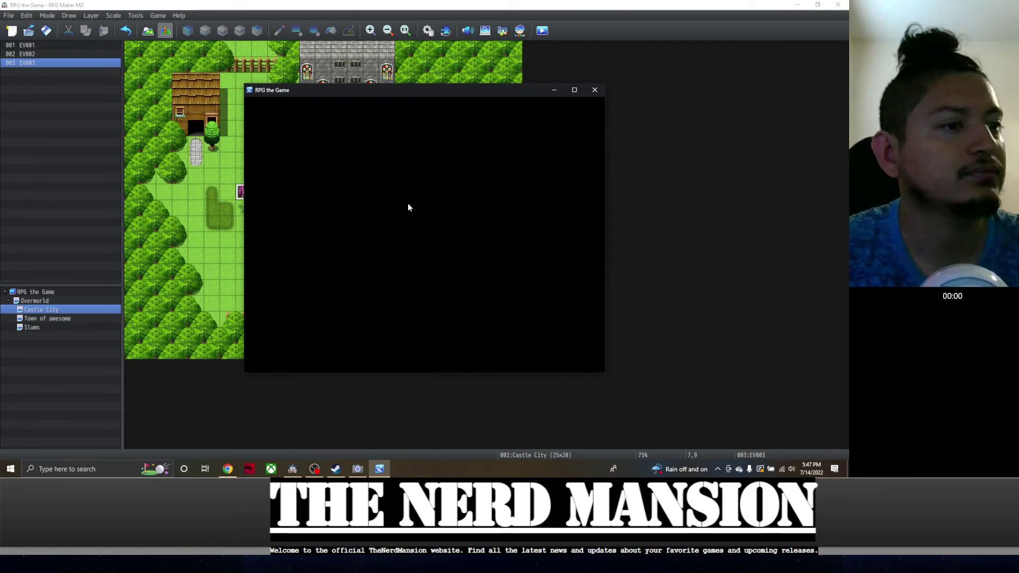
key("Up")
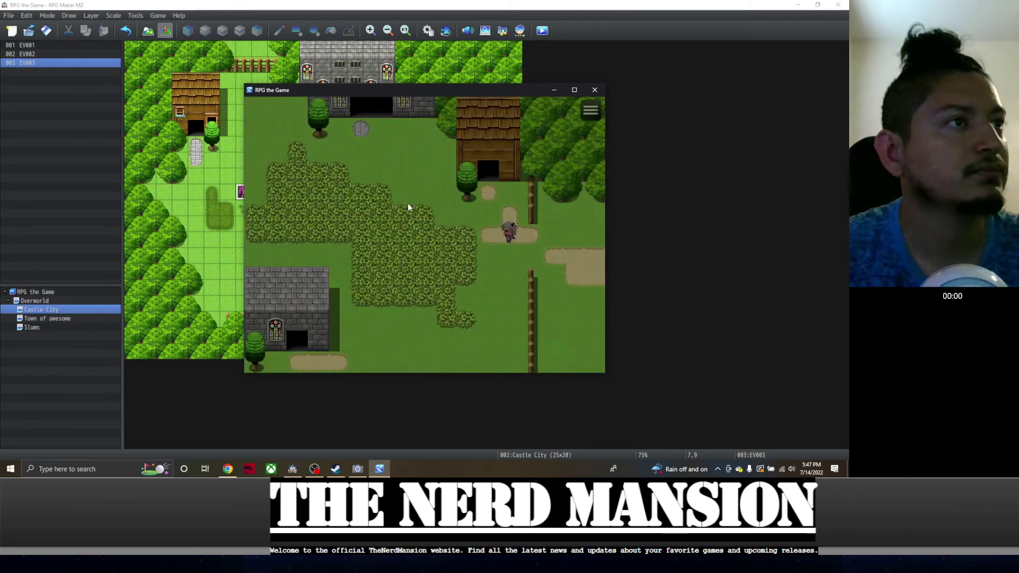
key("Left")
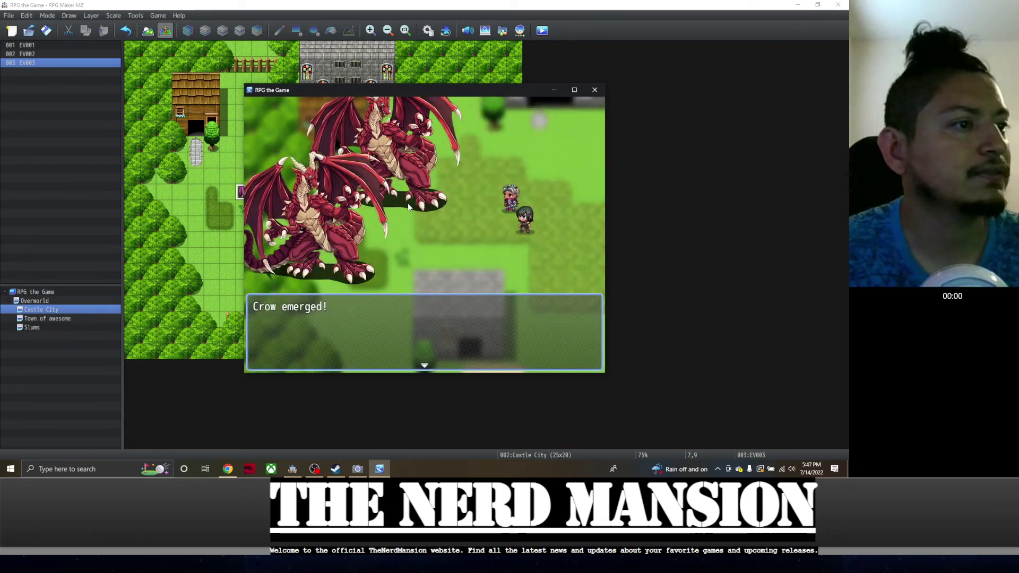
key("Return")
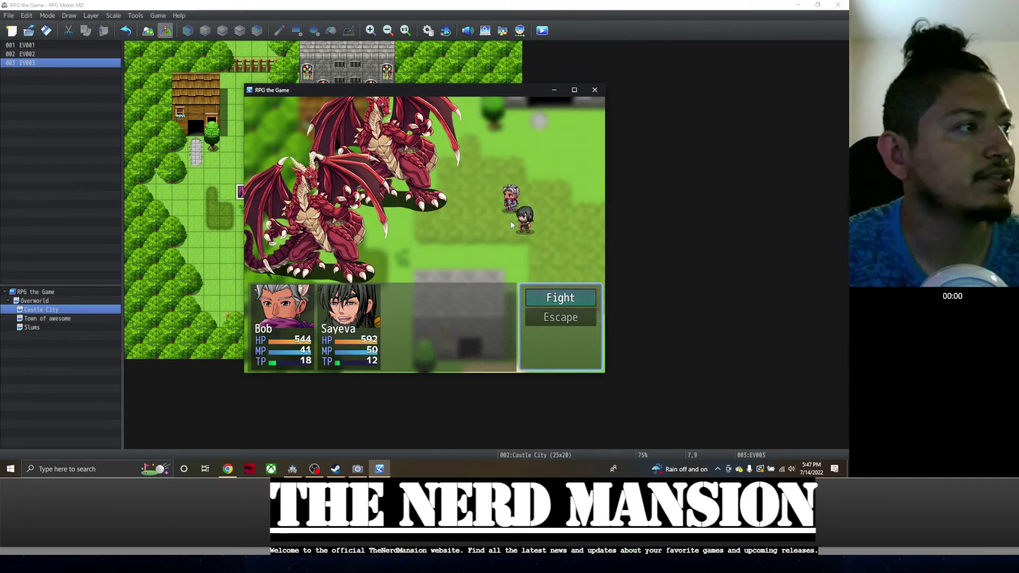
left_click(594, 89)
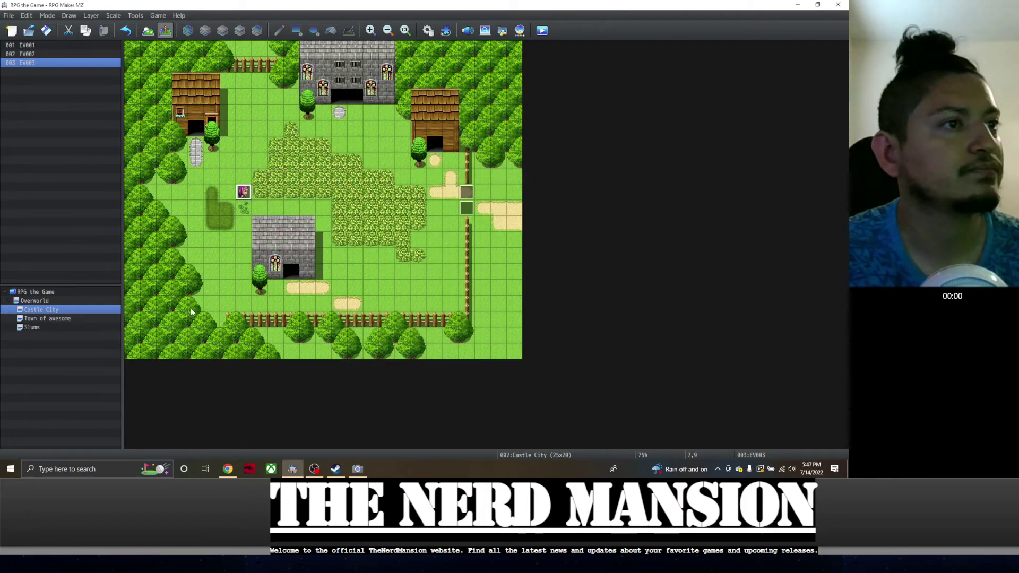
Add a Control Self Switch command setting A to ON after the dragons battle in event EV003
double_click(243, 192)
double_click(398, 148)
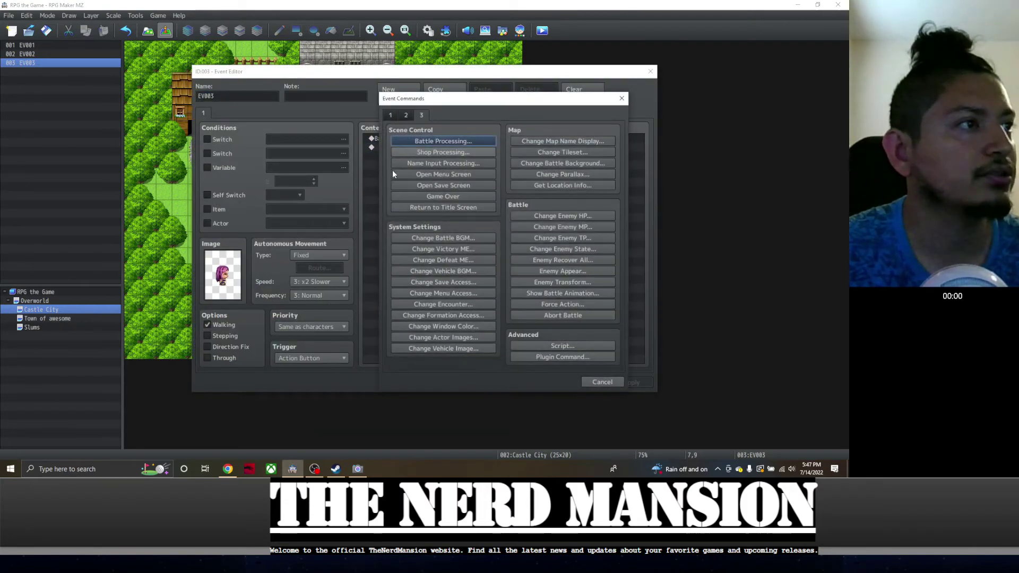
left_click(391, 115)
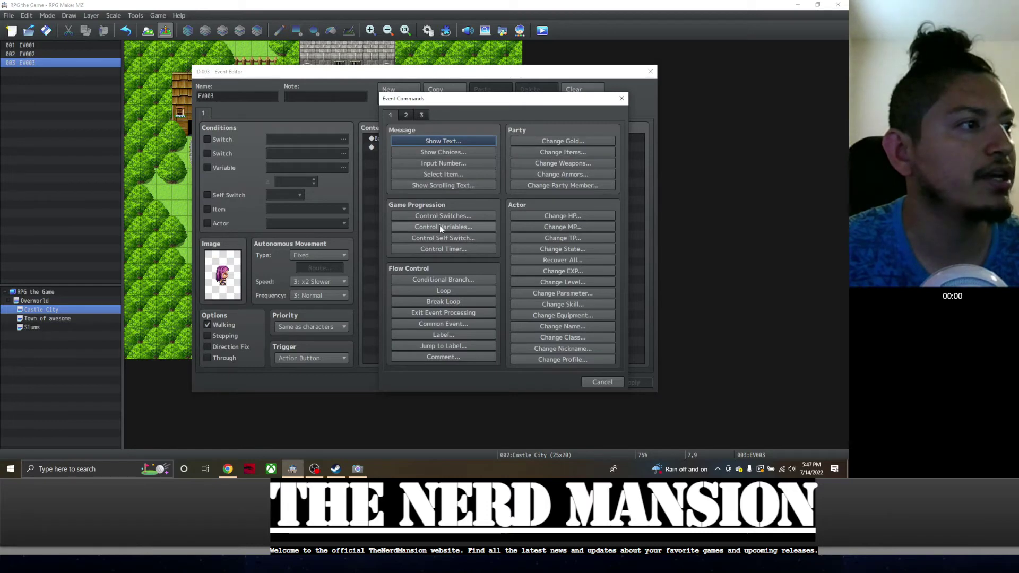
left_click(457, 236)
left_click(496, 278)
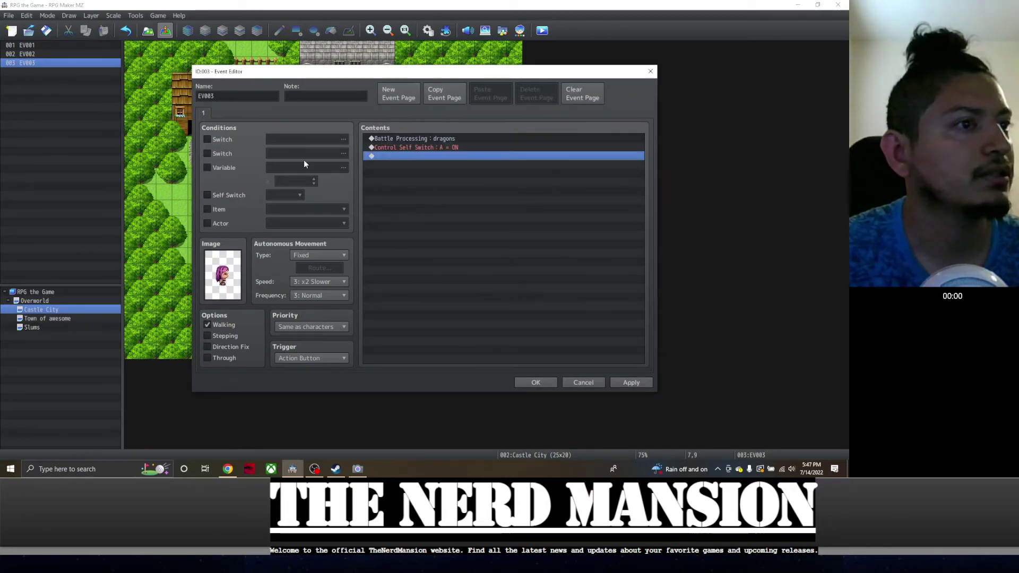
Add a second page to EV003 with the purple-haired People2 character as its image and enable its Self Switch condition
left_click(397, 94)
double_click(223, 275)
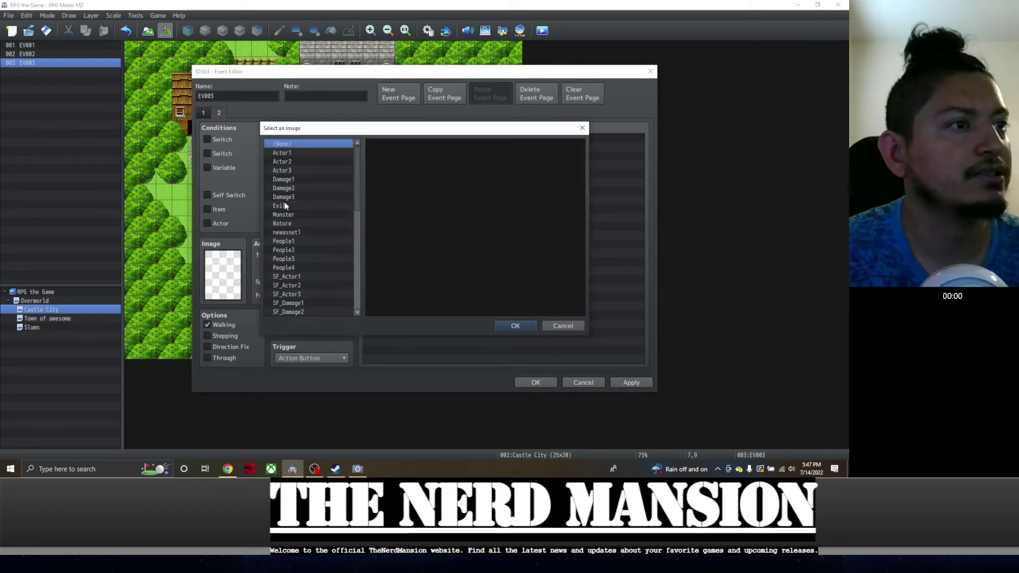
left_click(305, 180)
left_click(307, 189)
left_click(306, 206)
left_click(307, 170)
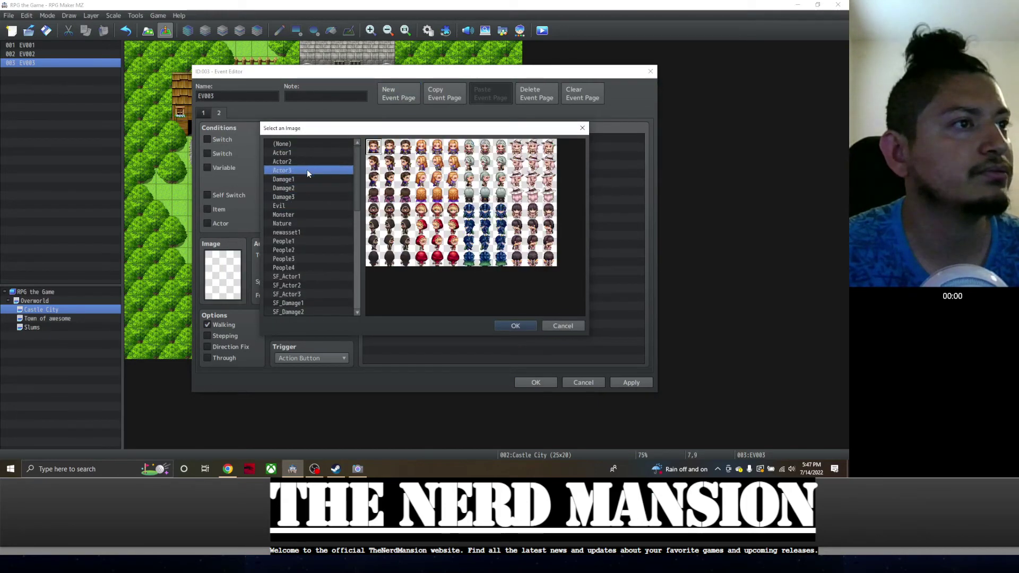
left_click(309, 152)
left_click_drag(309, 151, 306, 254)
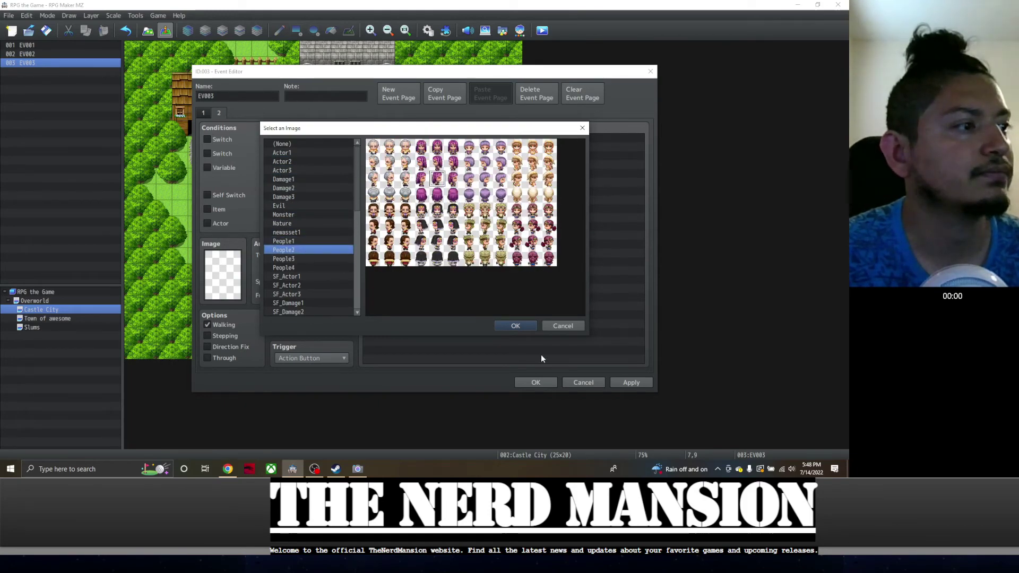
left_click(521, 325)
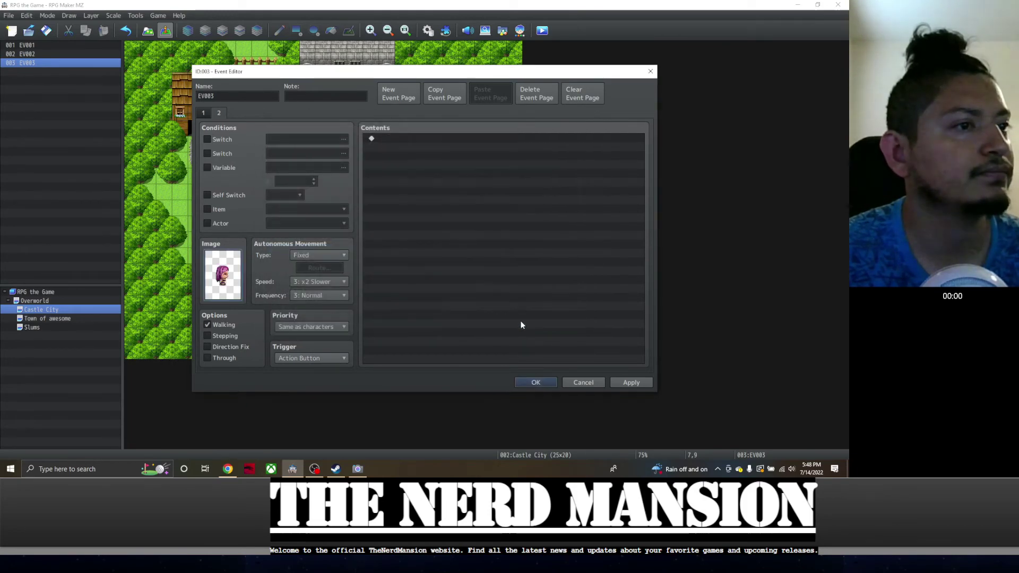
left_click(256, 195)
On EV003's first page, insert the text "Ohh nooo, you beat me!!" between the dragons battle and the self switch command
left_click(203, 113)
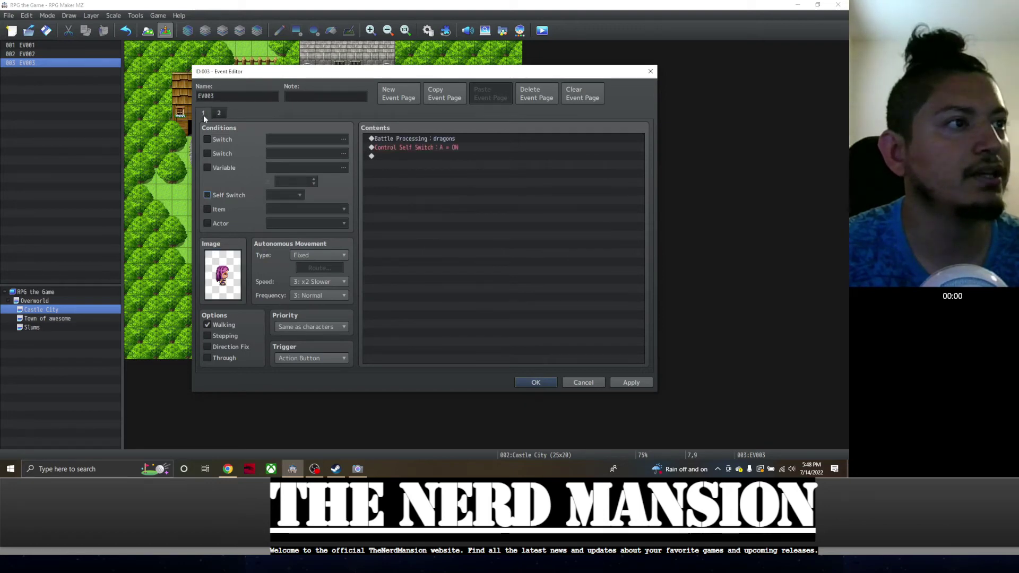
left_click(383, 138)
left_click(404, 148)
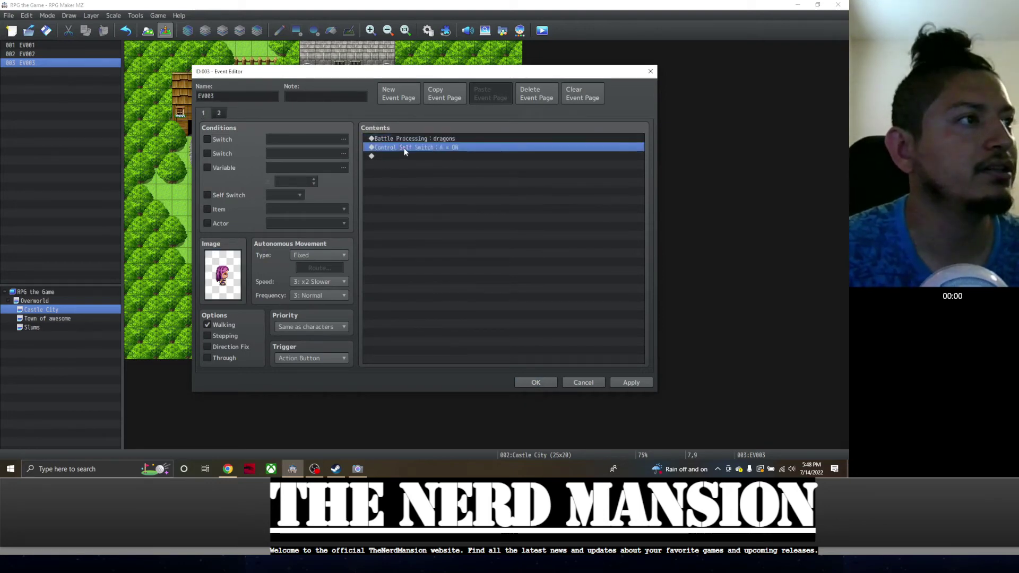
key("Insert")
left_click(622, 100)
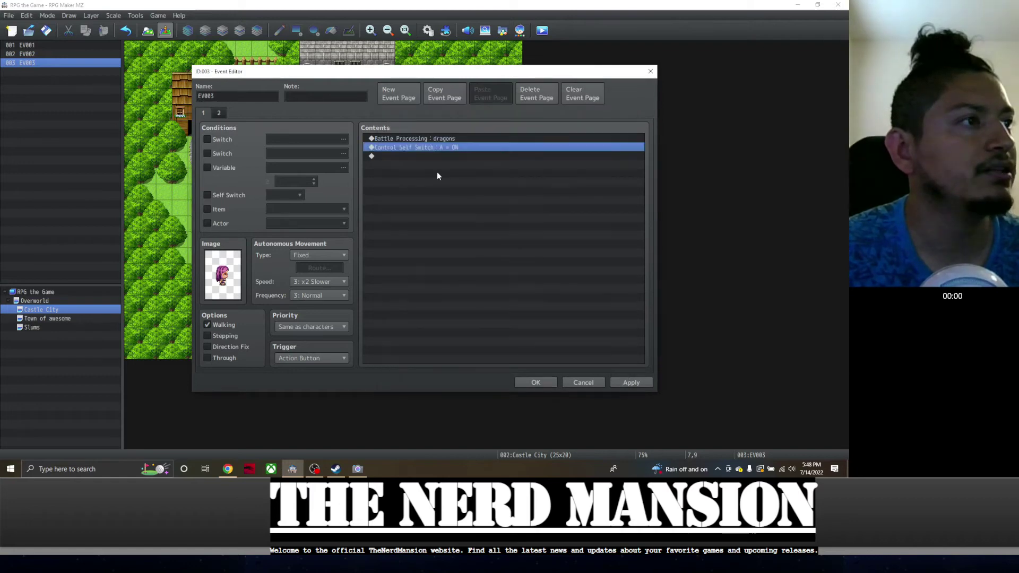
key("Insert")
left_click(428, 142)
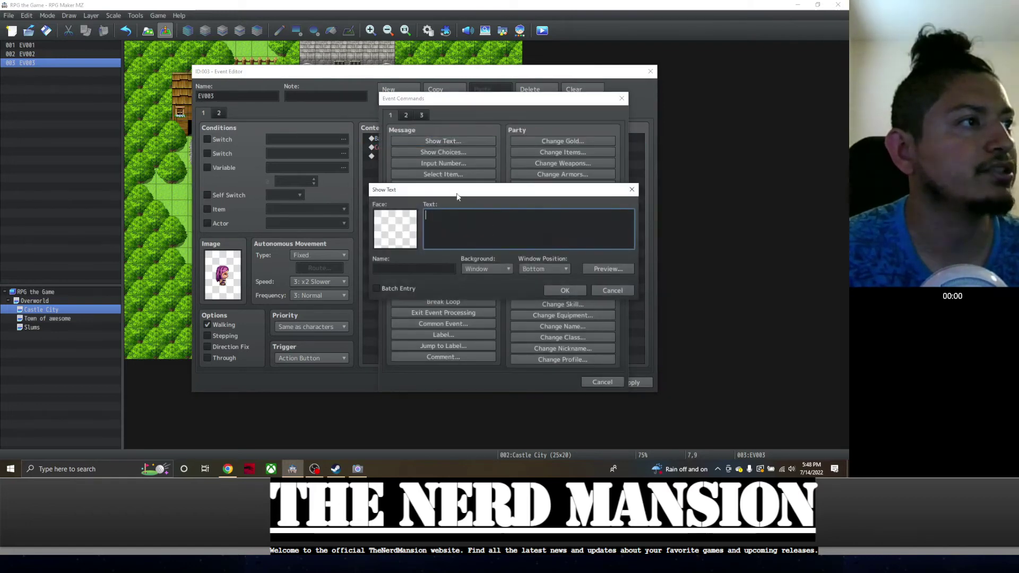
type("Ohh nooo, you beat me!!")
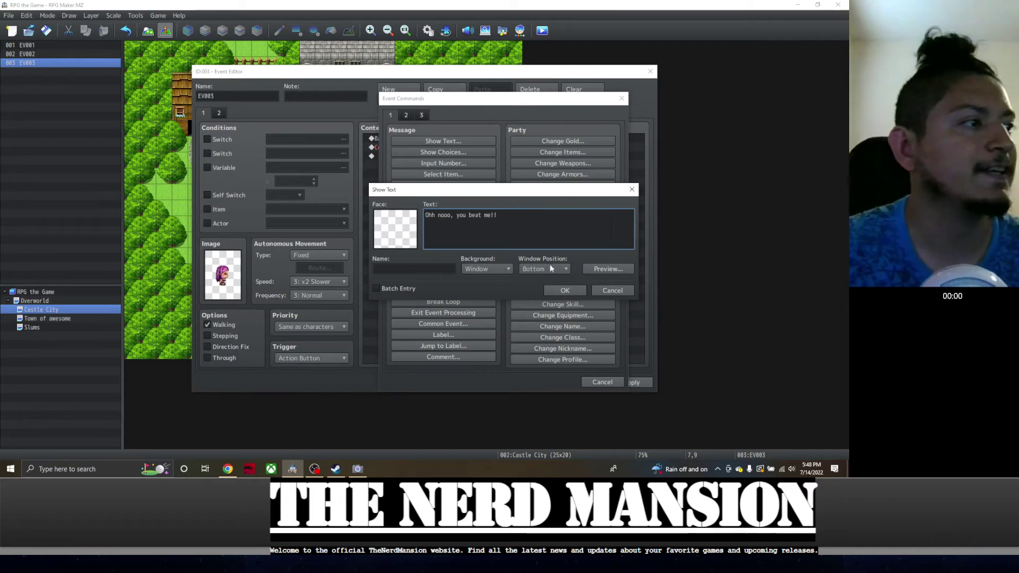
left_click(550, 289)
left_click(432, 150)
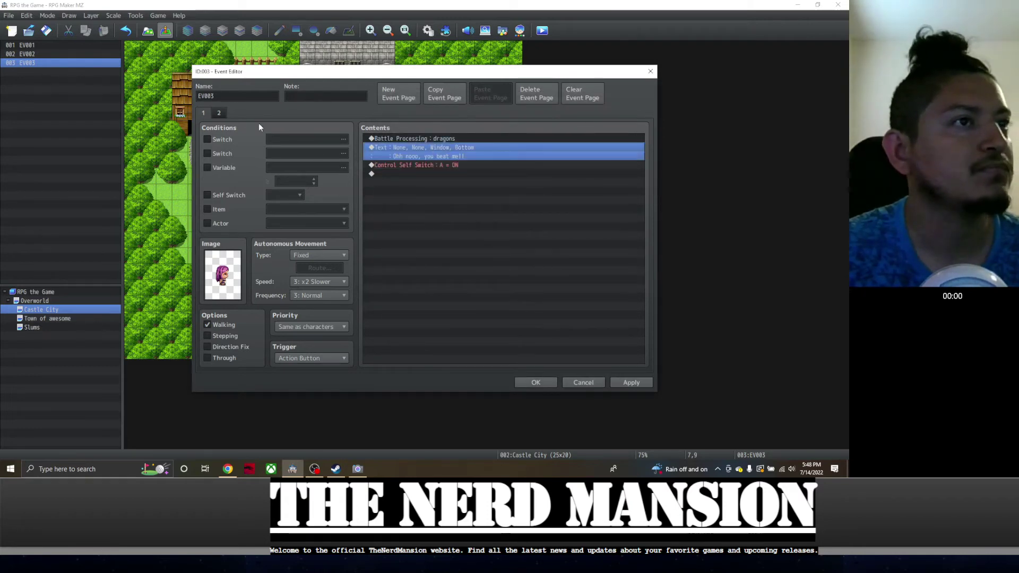
Add the text "I won't mess with you no more!" to EV003's second page and apply the event changes
left_click(218, 113)
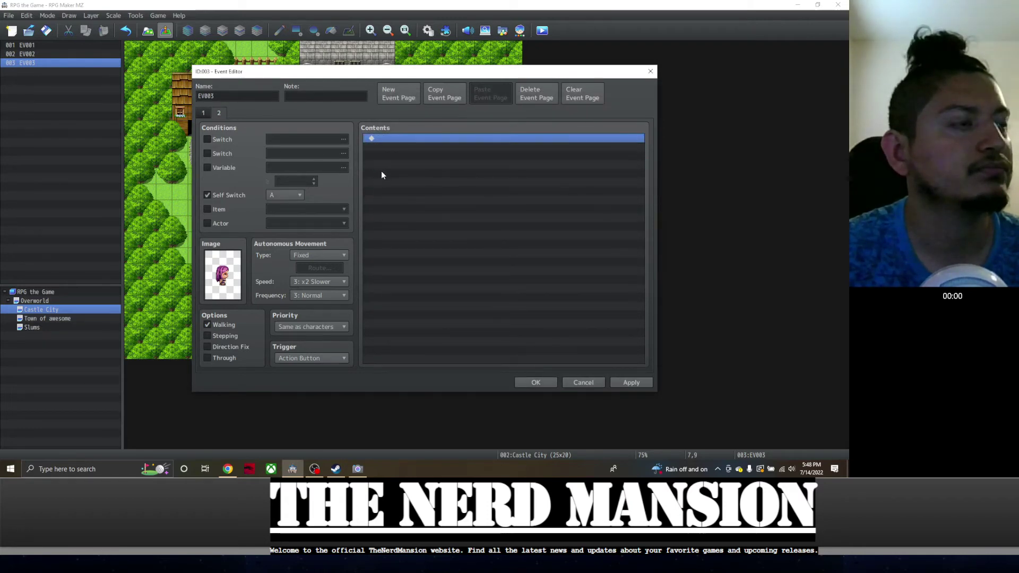
double_click(388, 159)
left_click(463, 141)
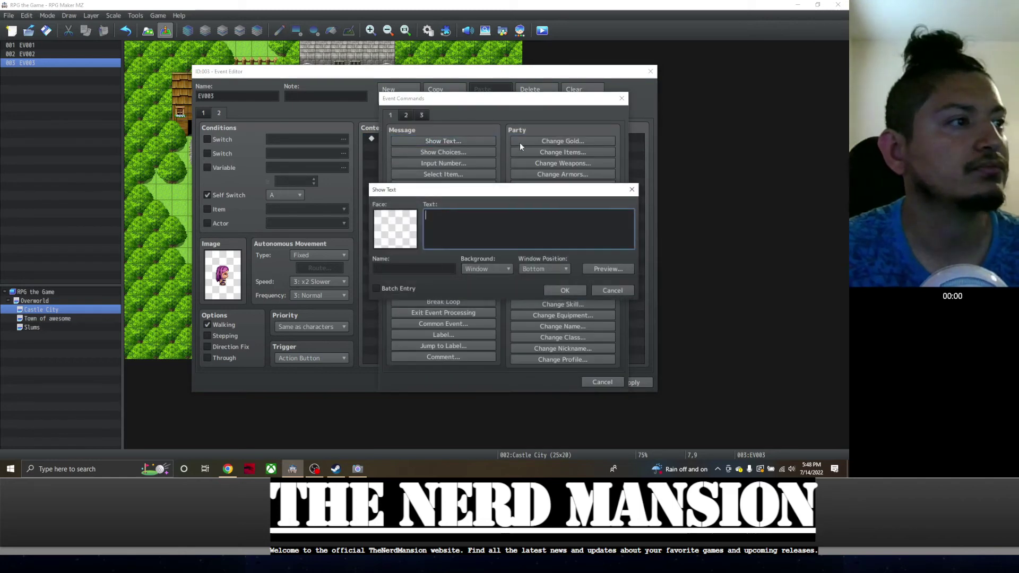
type("I won't")
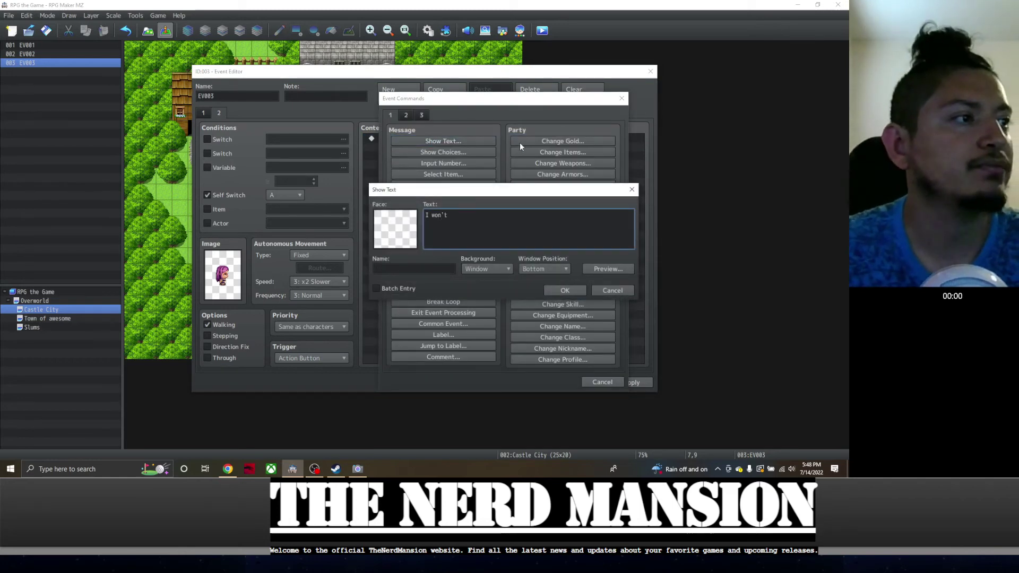
type(" mess with you n")
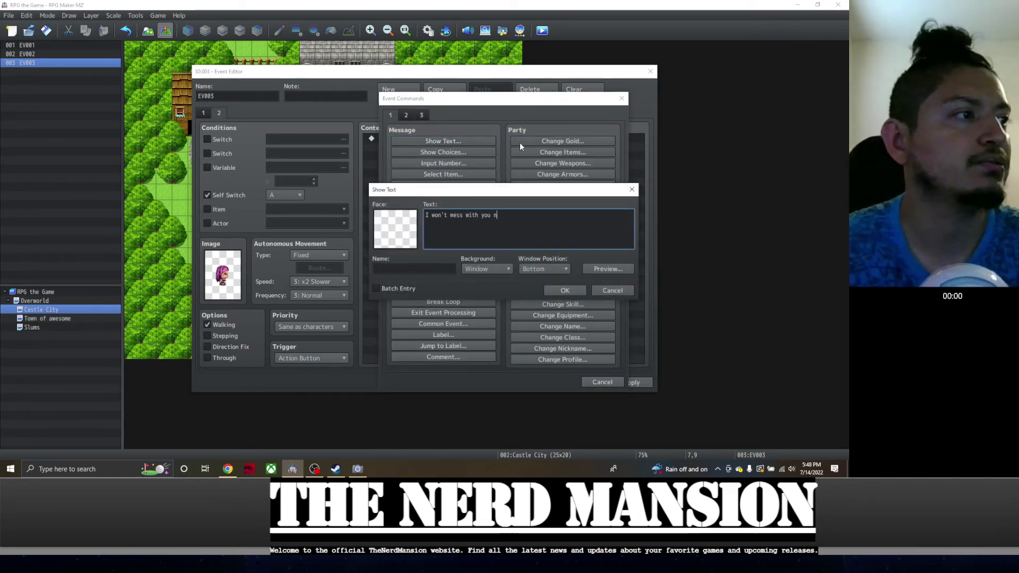
type("o more.")
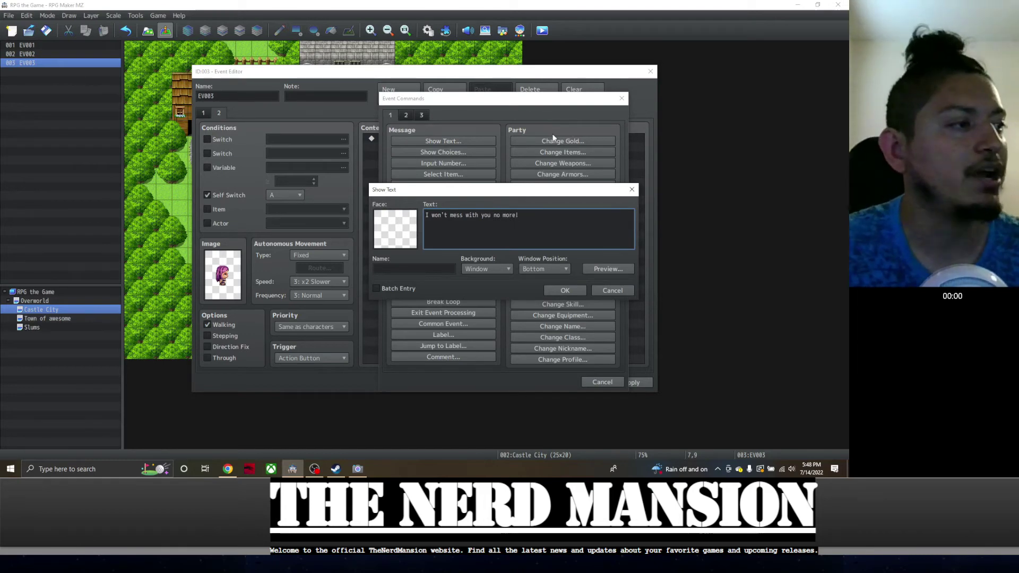
left_click(565, 289)
left_click(638, 386)
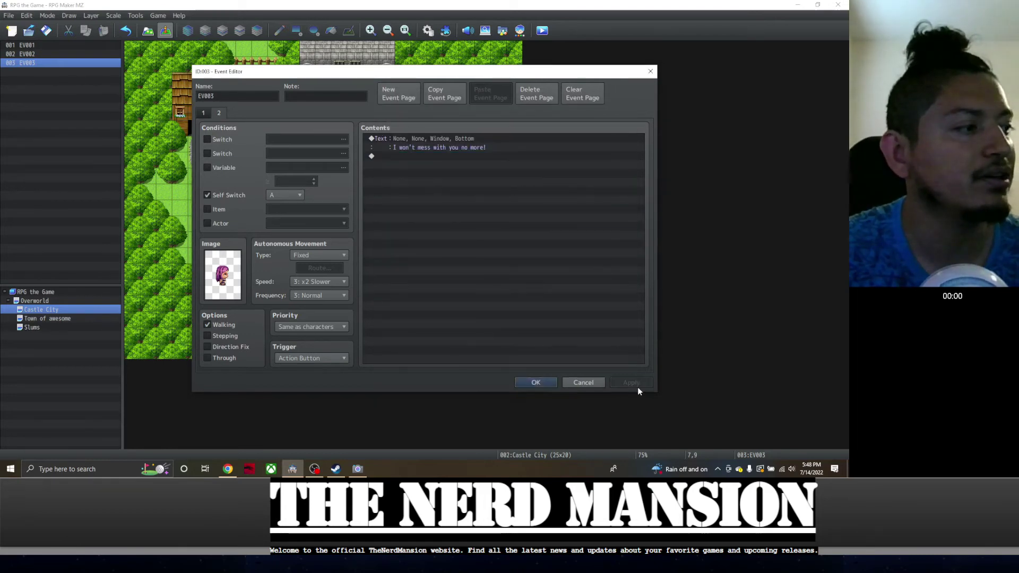
left_click(536, 383)
Save the game changes, start a playtest, and walk to the purple-haired character to trigger the dragons battle
left_click(541, 32)
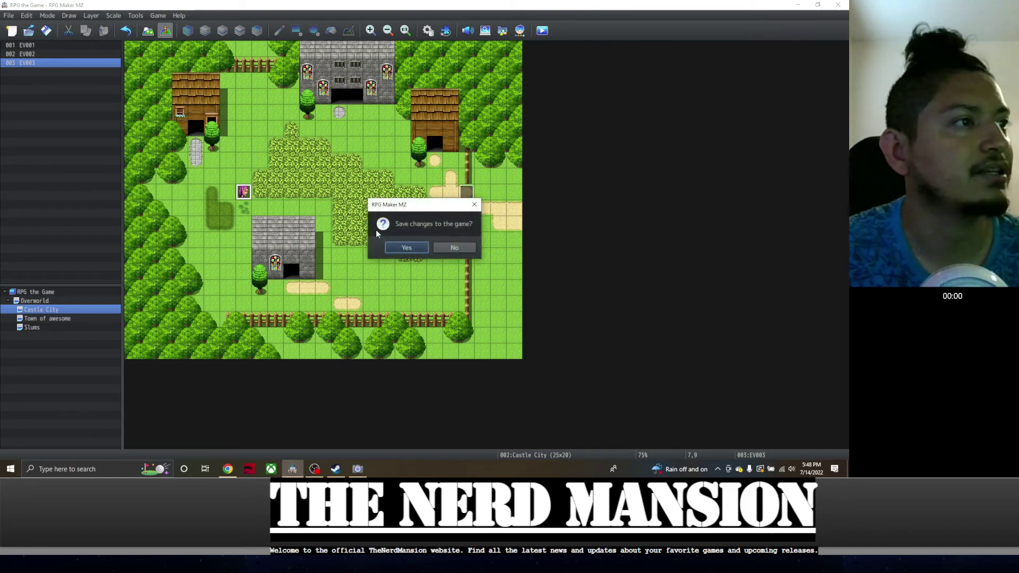
left_click(403, 257)
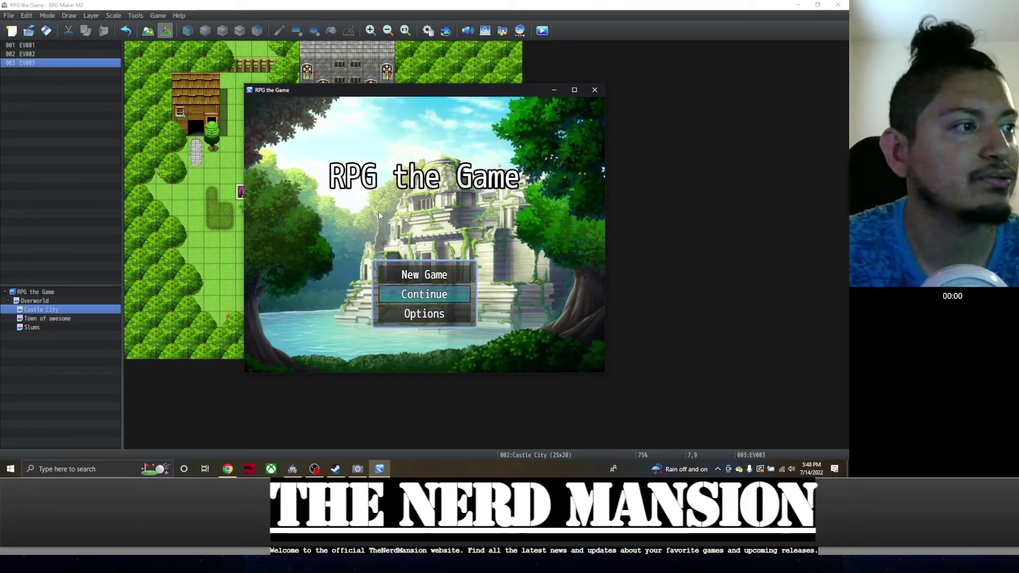
key("Up")
key("Return")
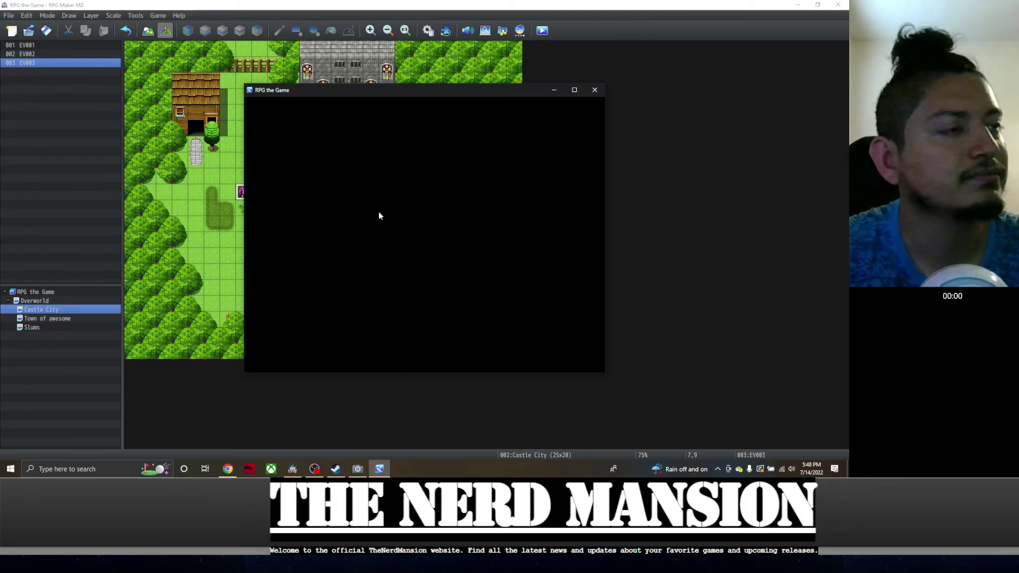
key("Left")
key("Left")
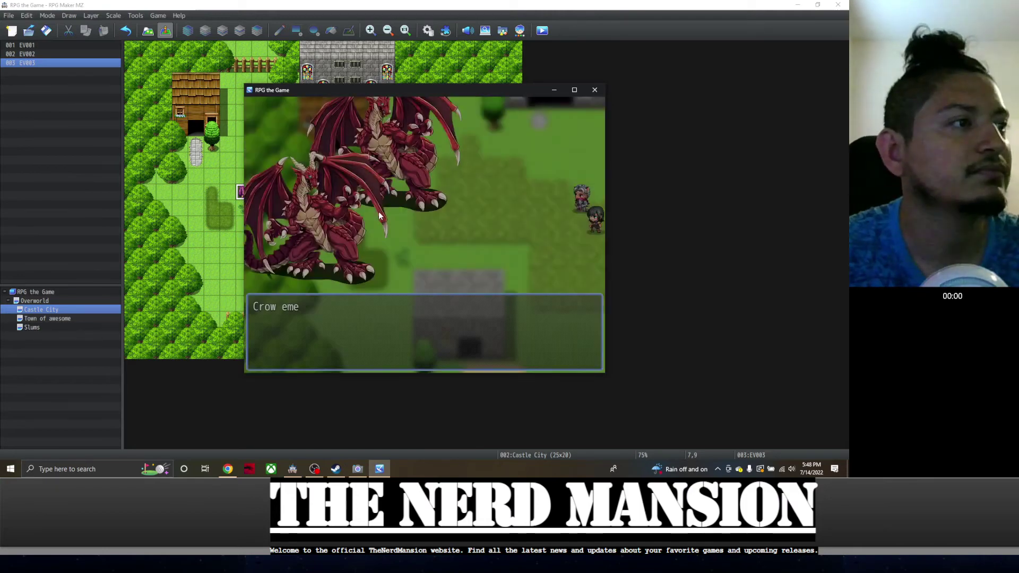
Fight several turns against the dragons with attacks and Sayeva's special skill, and close the playtest
key("Return")
key("Return")
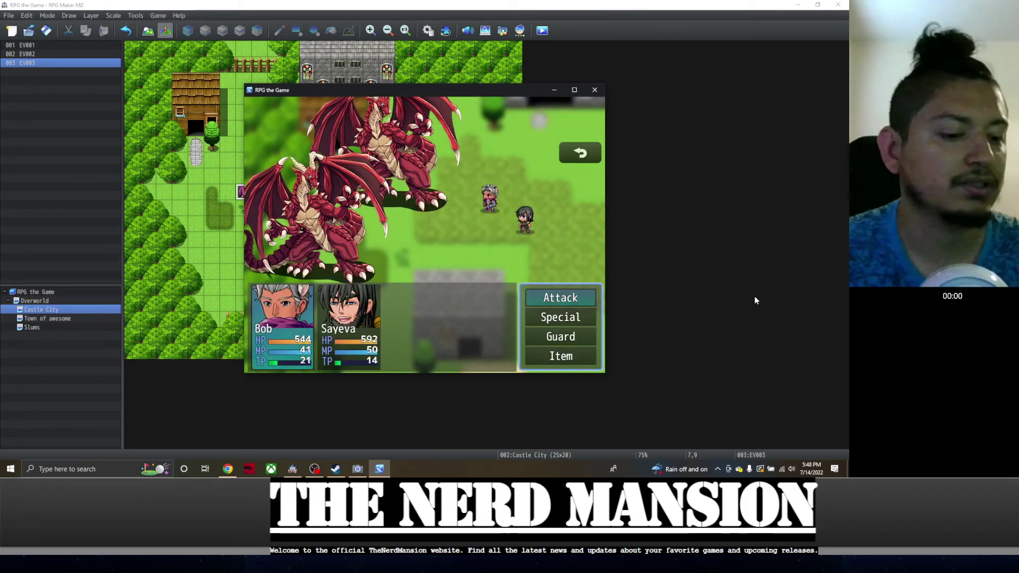
key("Return")
key("Escape")
key("Down")
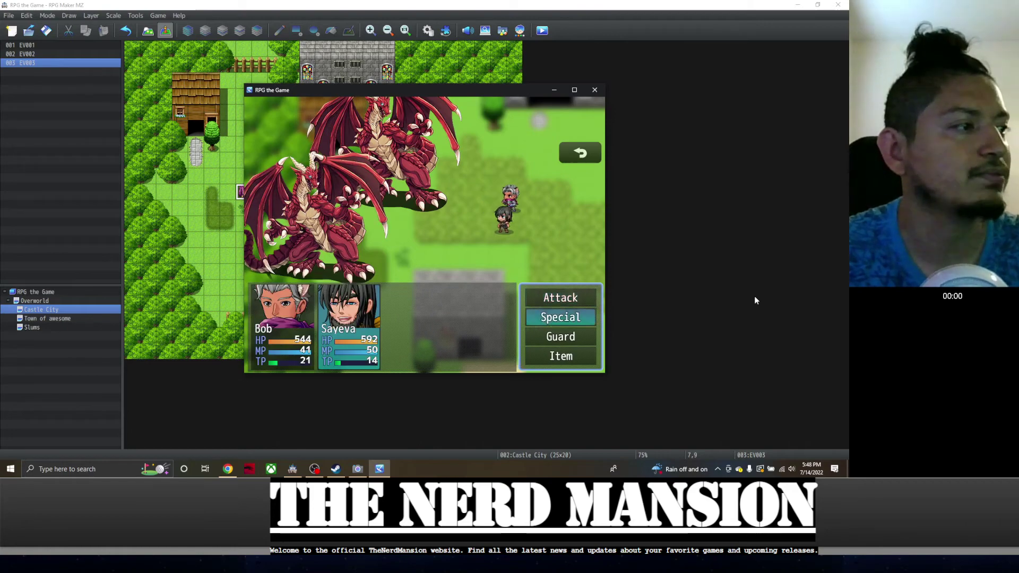
key("Return")
key("Return")
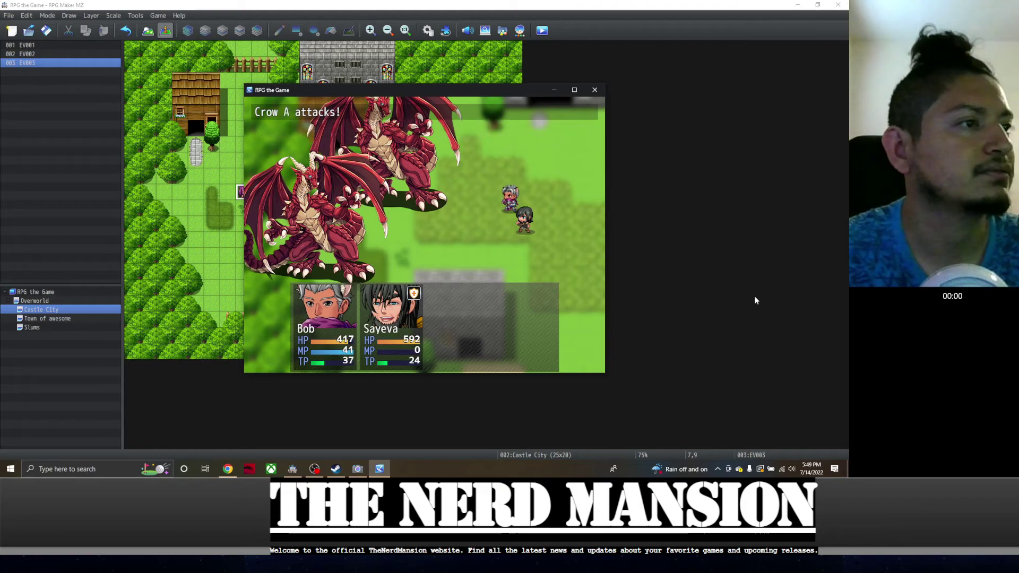
key("Return")
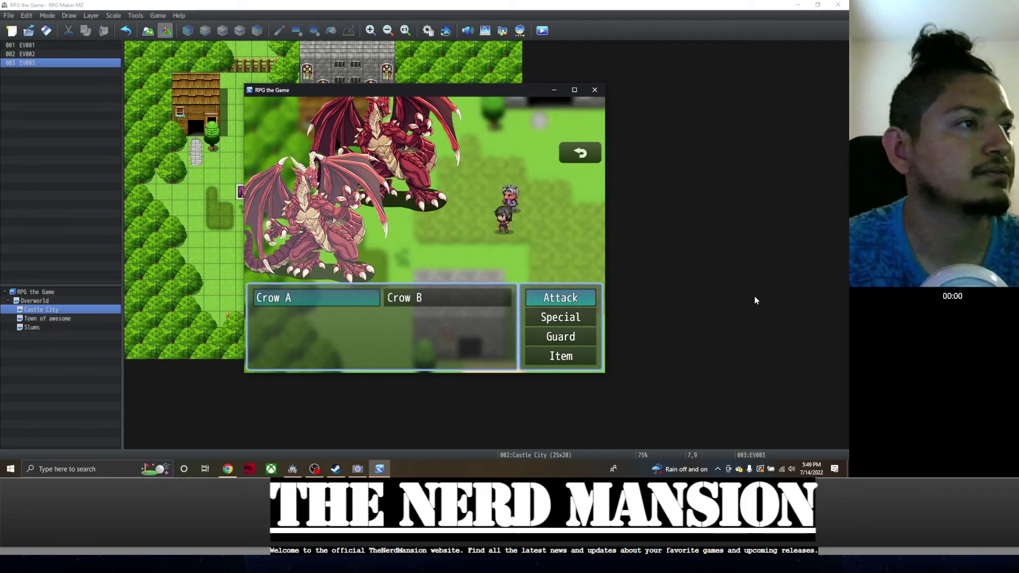
key("Return")
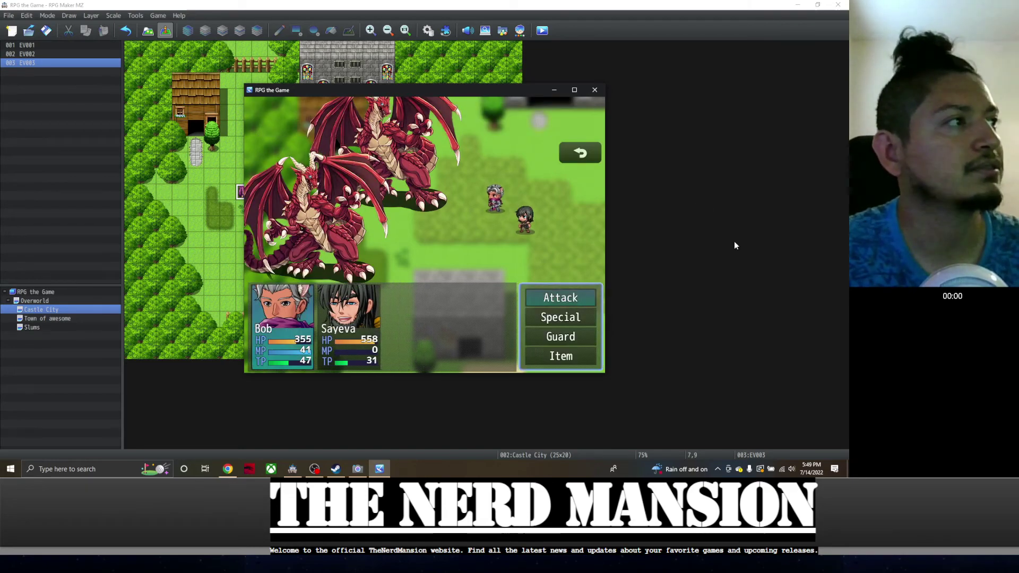
left_click(590, 92)
Set the Crow enemy's Max HP to 20 in the database and apply the change
left_click(428, 30)
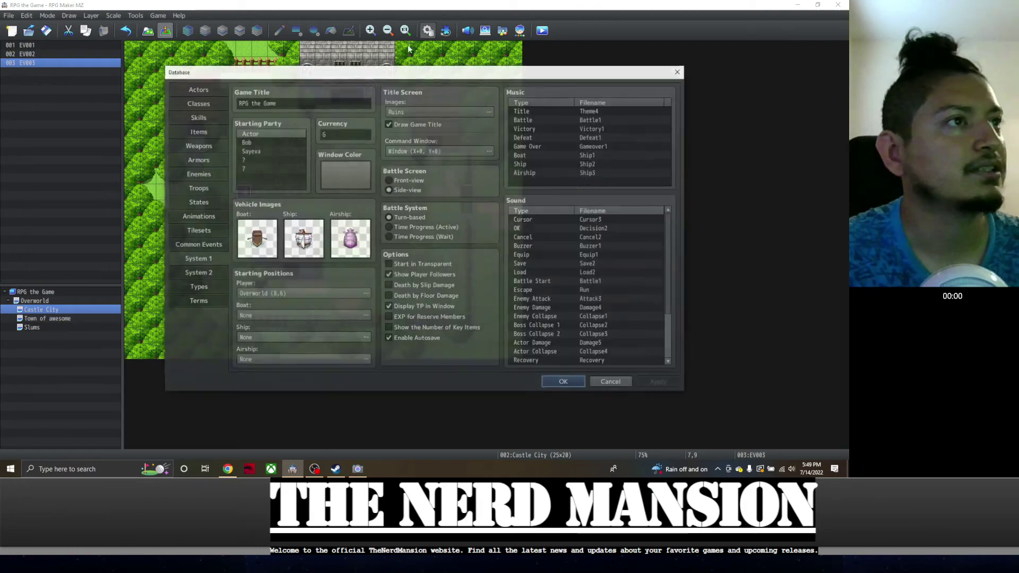
left_click(209, 187)
left_click(211, 175)
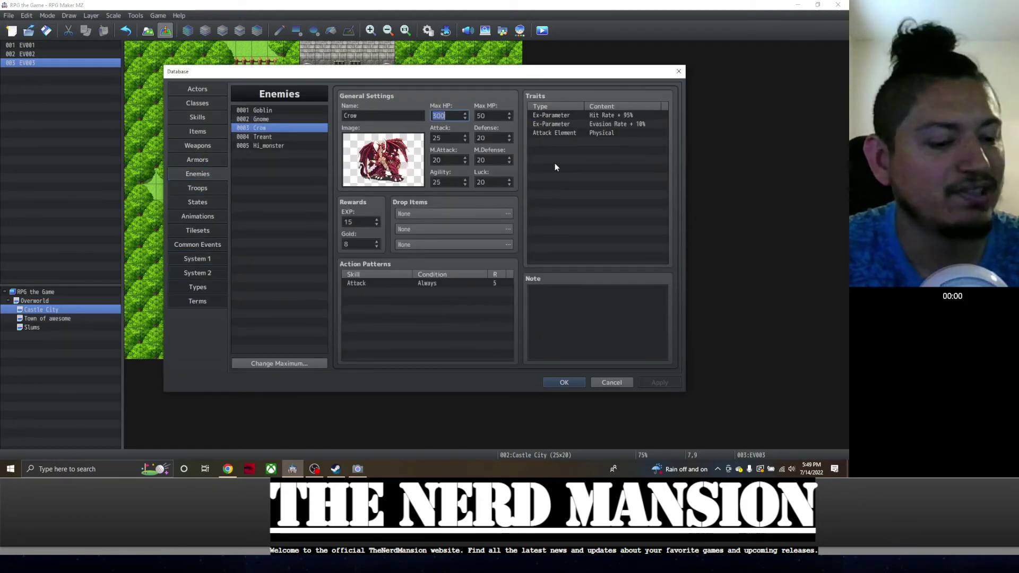
type("20")
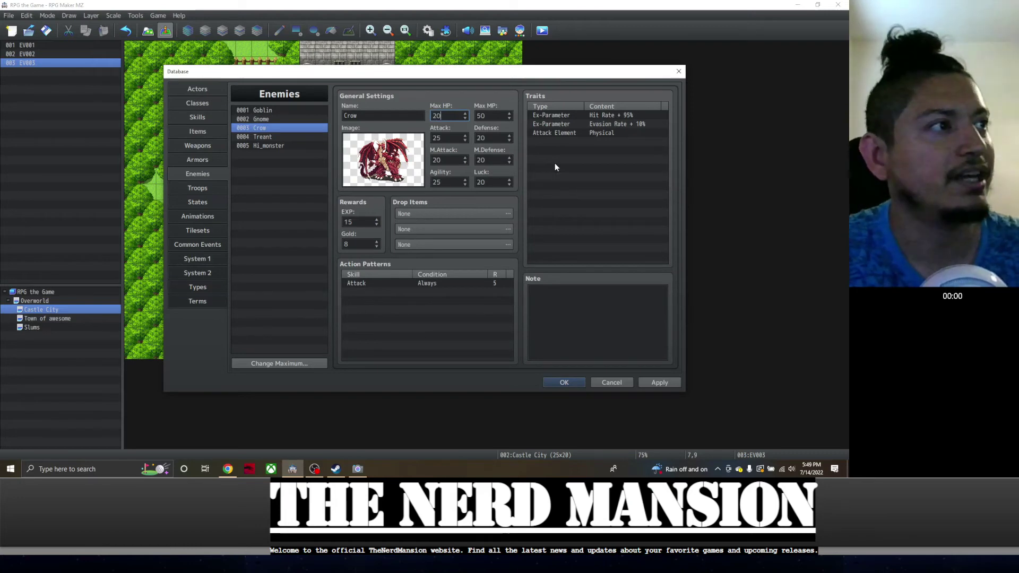
left_click(659, 382)
left_click(562, 382)
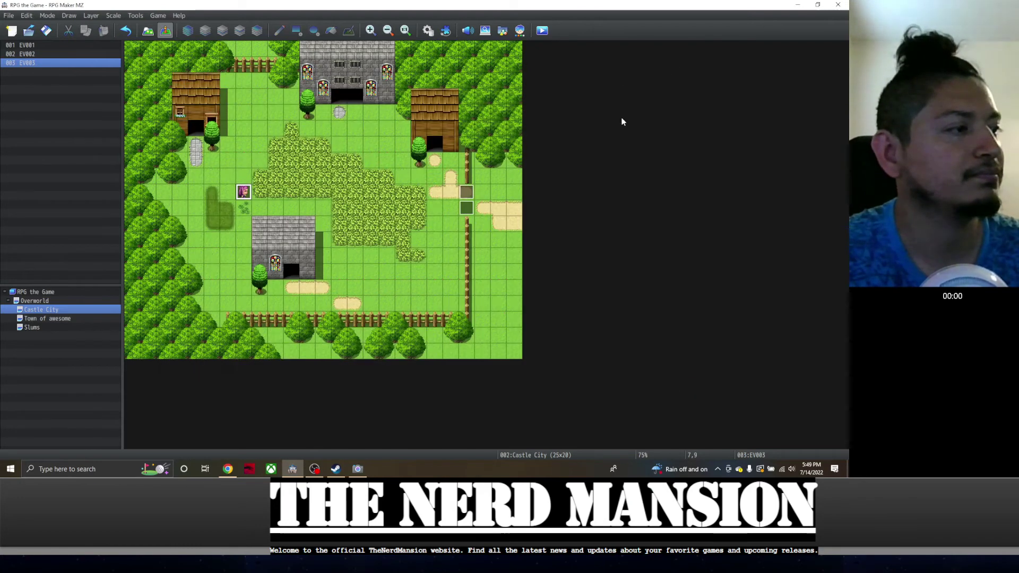
Save the changes, playtest from the Autosave file, and challenge the purple-haired character in Castle City
left_click(541, 30)
left_click(394, 249)
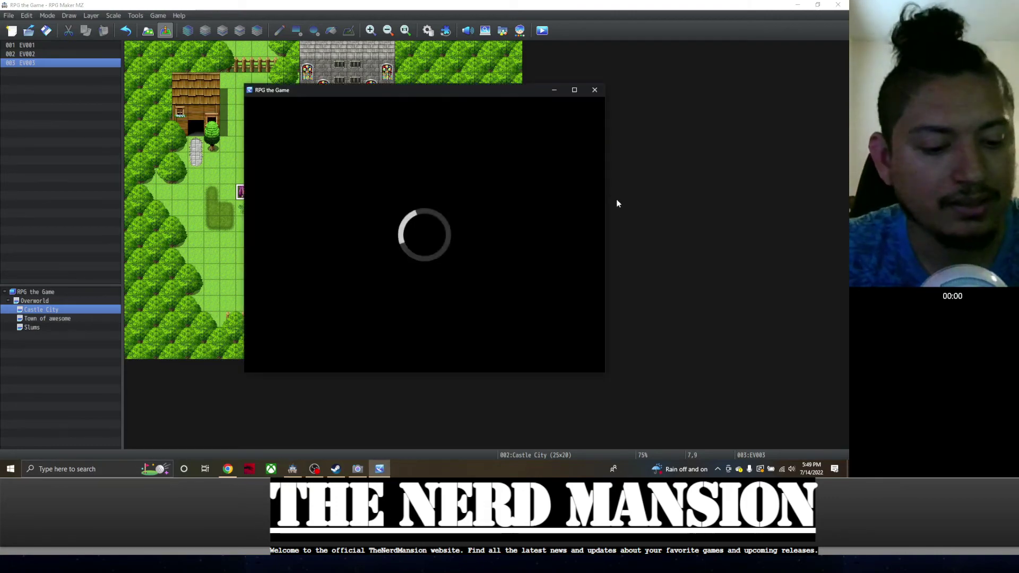
key("Return")
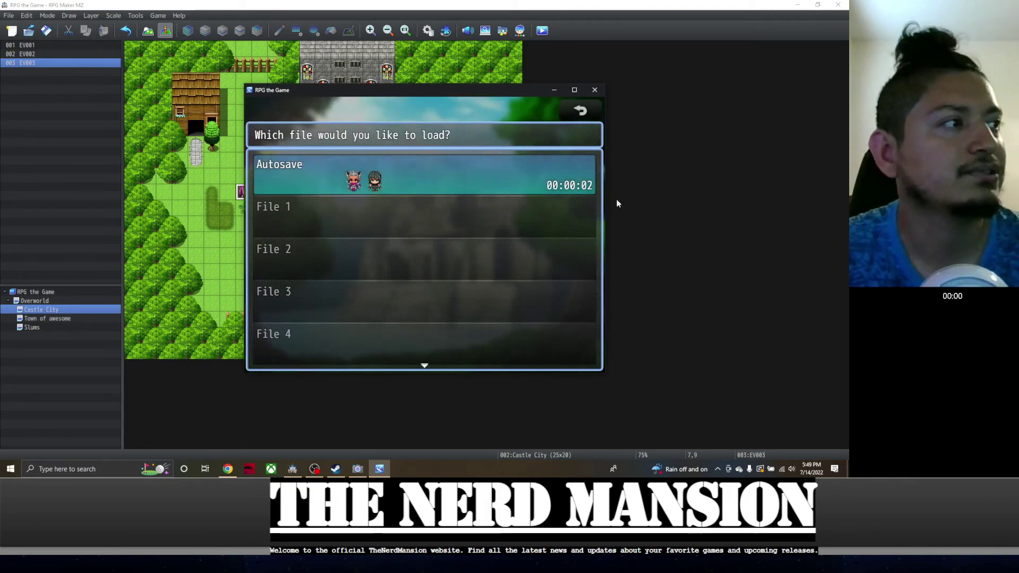
key("Return")
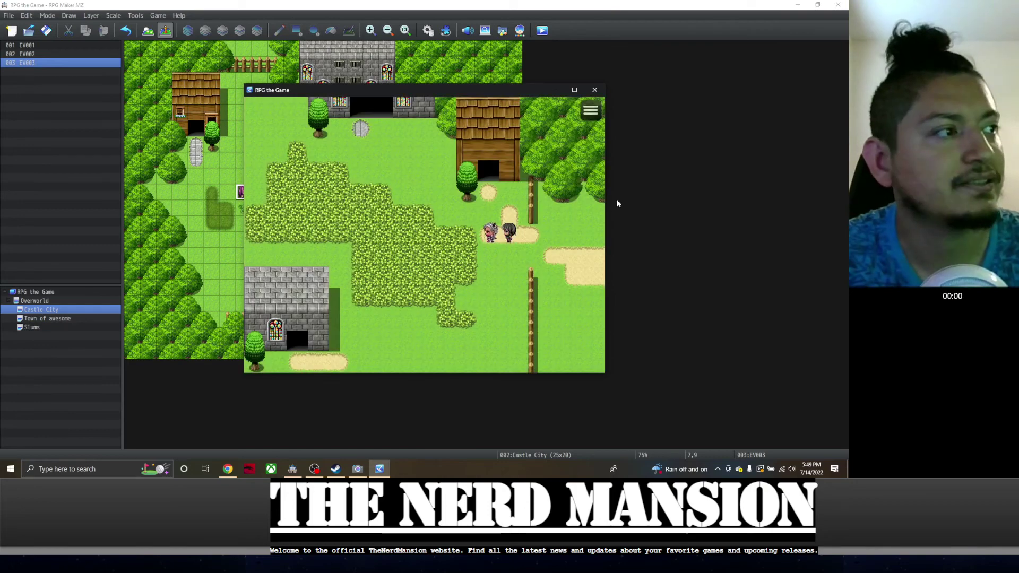
key("Left")
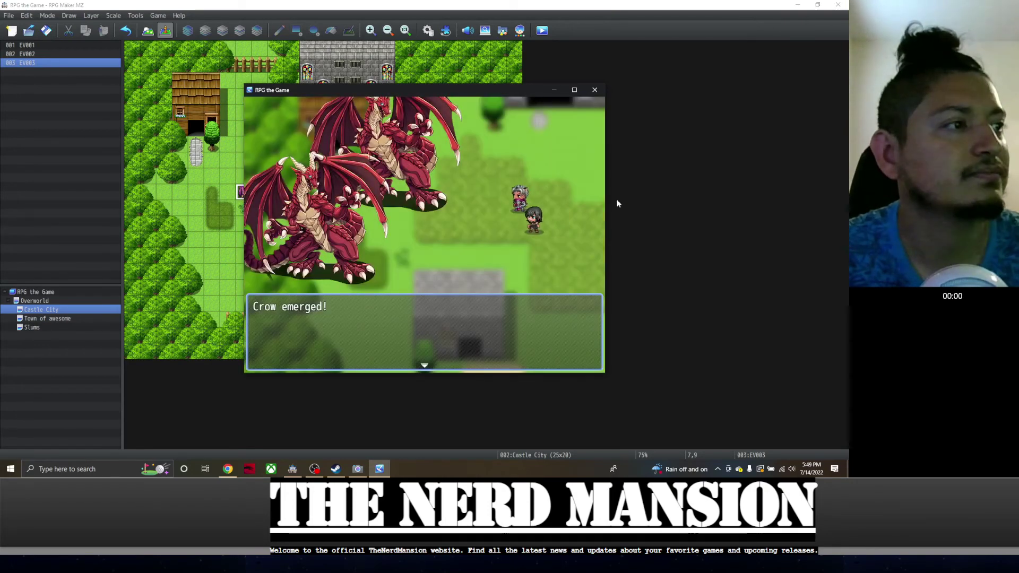
key("Return")
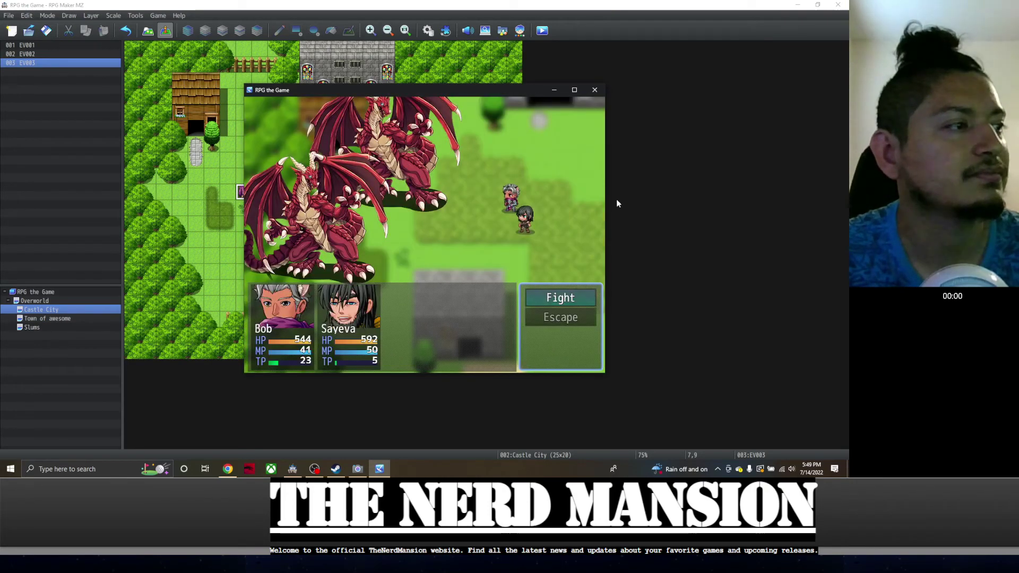
Defeat both dragons with attacks and advance through the victory and post-battle messages
key("Return")
key("Return")
key("Return")
key("Return")
key("Return")
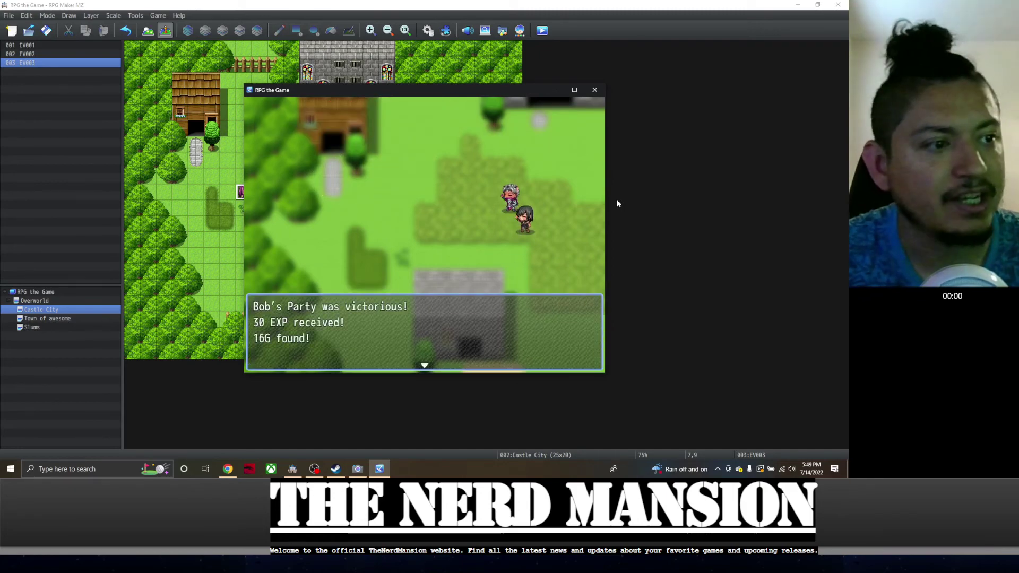
key("Return")
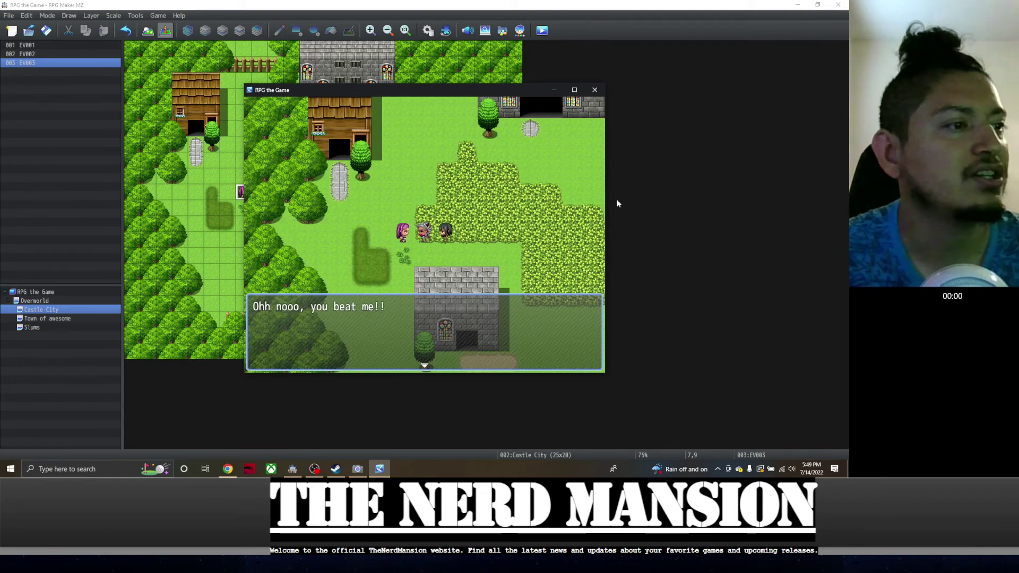
key("Return")
Walk away from the purple-haired character, return, and talk to it again to test the second event page
key("Right")
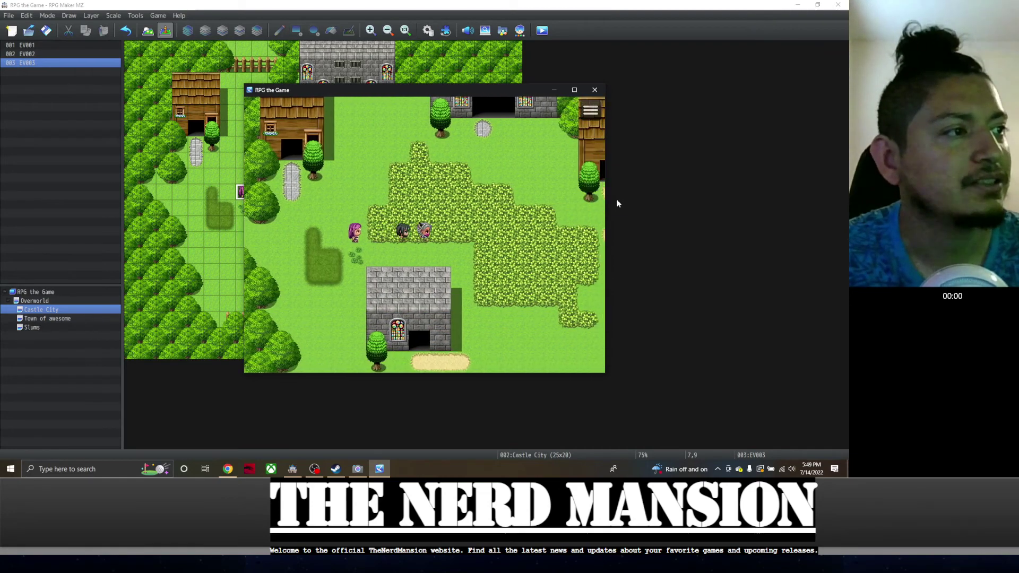
key("Up")
key("Left")
key("Down")
key("Left")
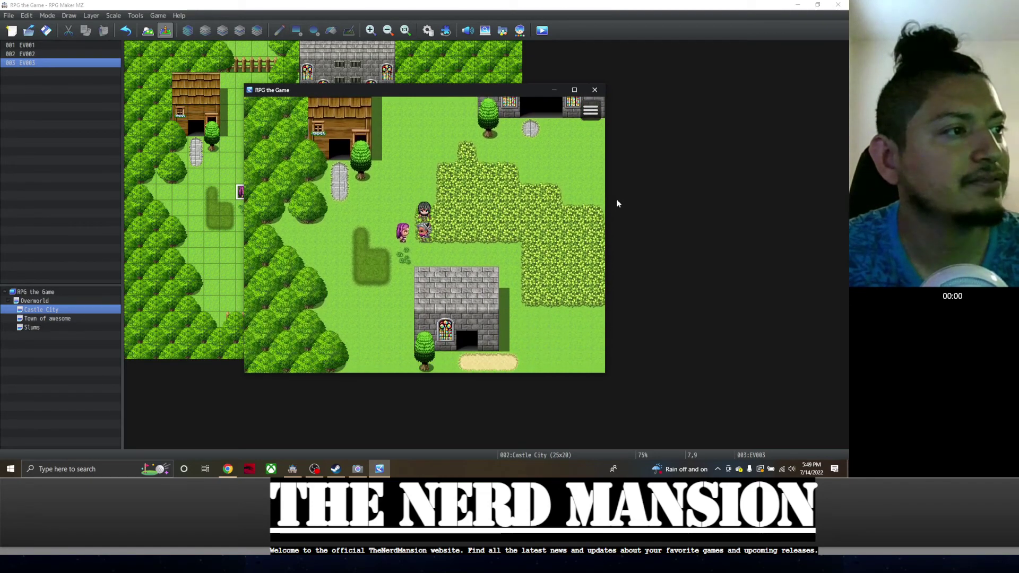
key("Return")
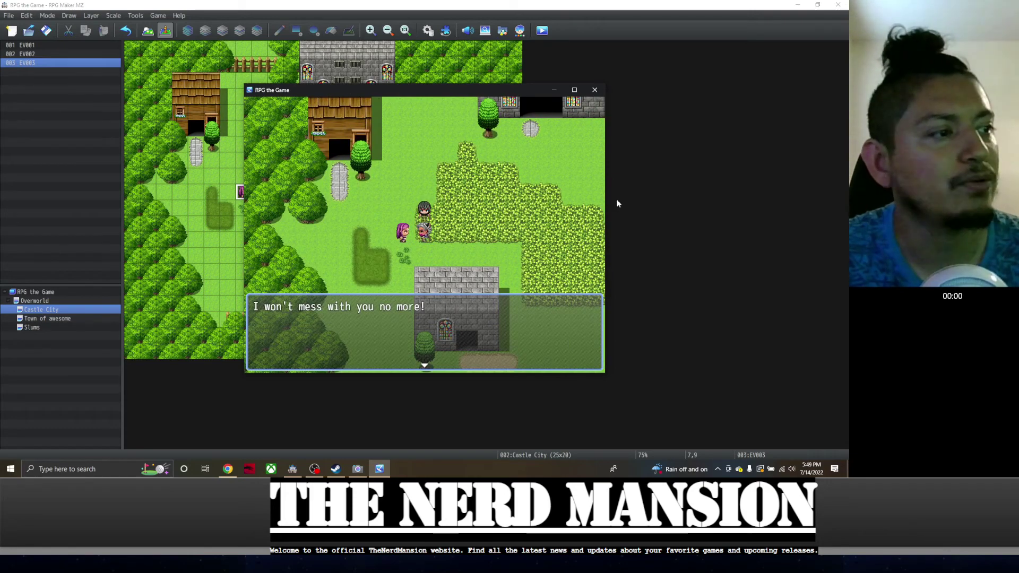
Dismiss the purple-haired character's message, step away, talk to it once more, and end the playtest
key("Return")
key("Right")
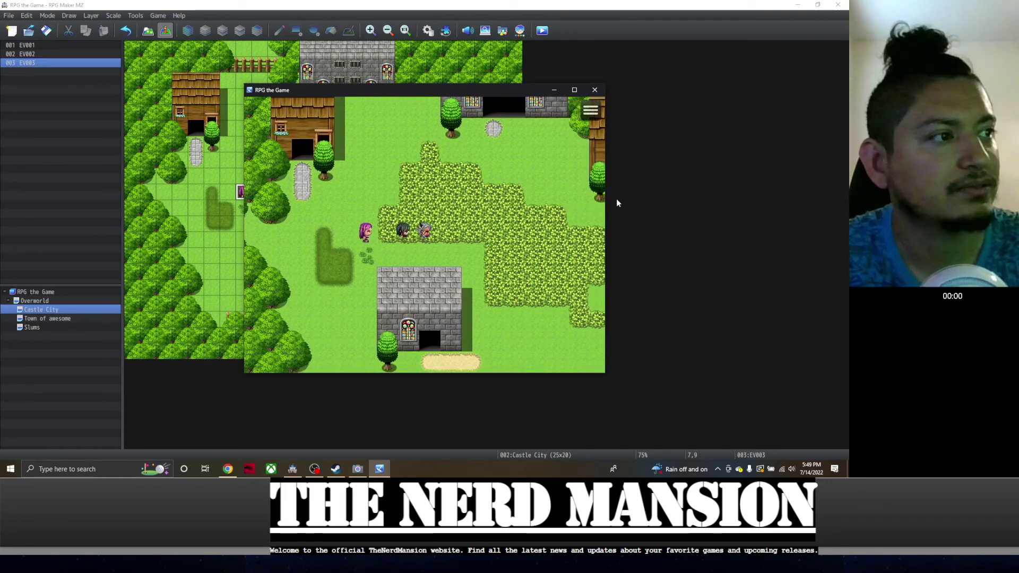
key("Left")
key("Return")
key("Return")
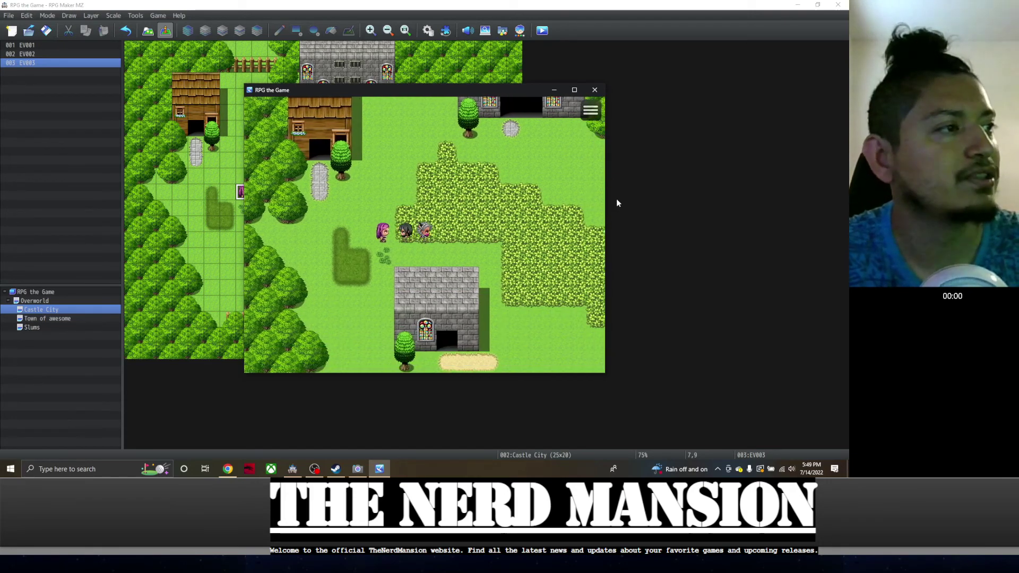
left_click(594, 90)
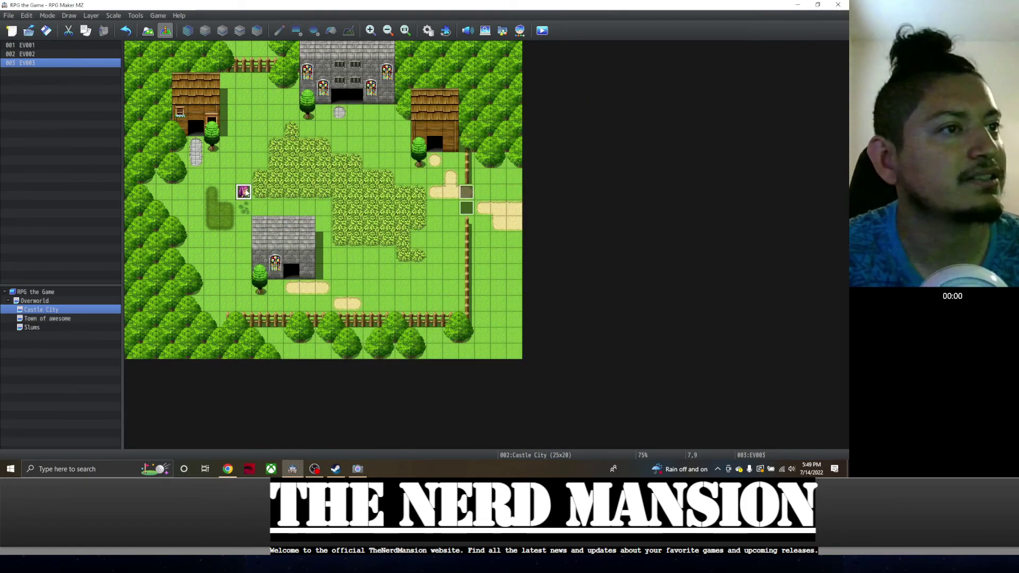
Open the purple-haired character's event and examine the page 1 battle, text and self-switch commands and the page 2 dialogue
double_click(243, 192)
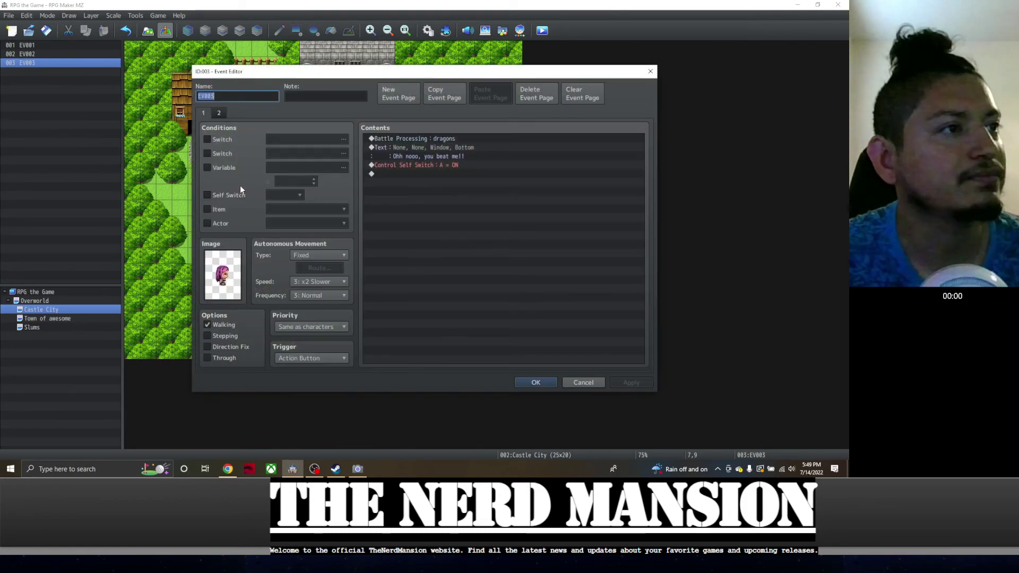
left_click(412, 140)
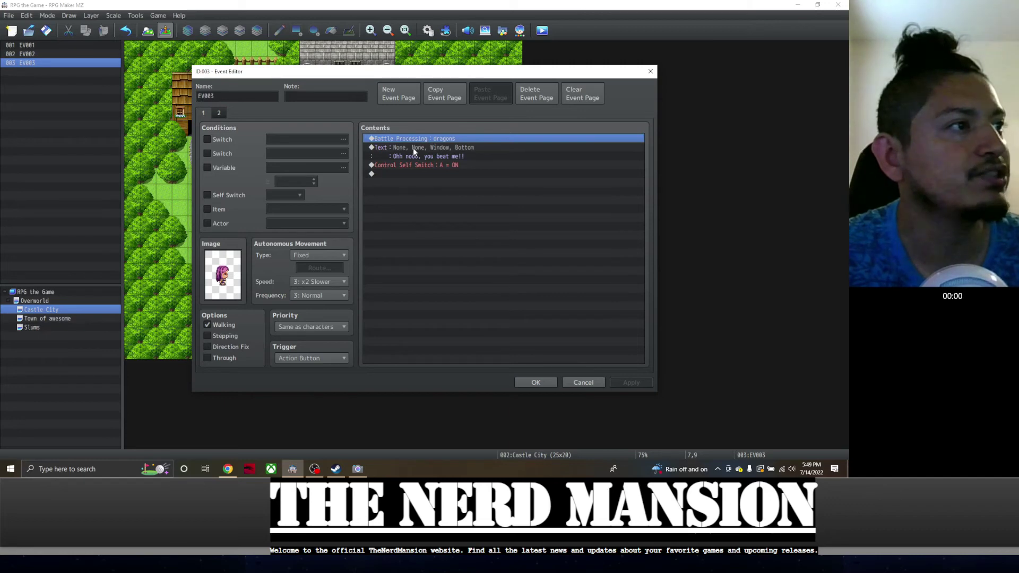
left_click(414, 151)
left_click(412, 166)
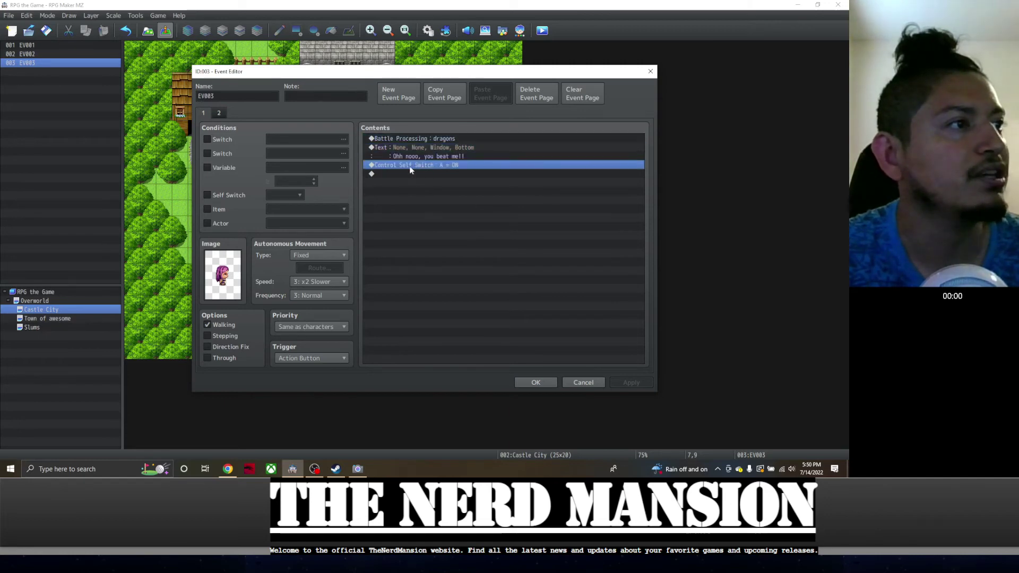
left_click(402, 174)
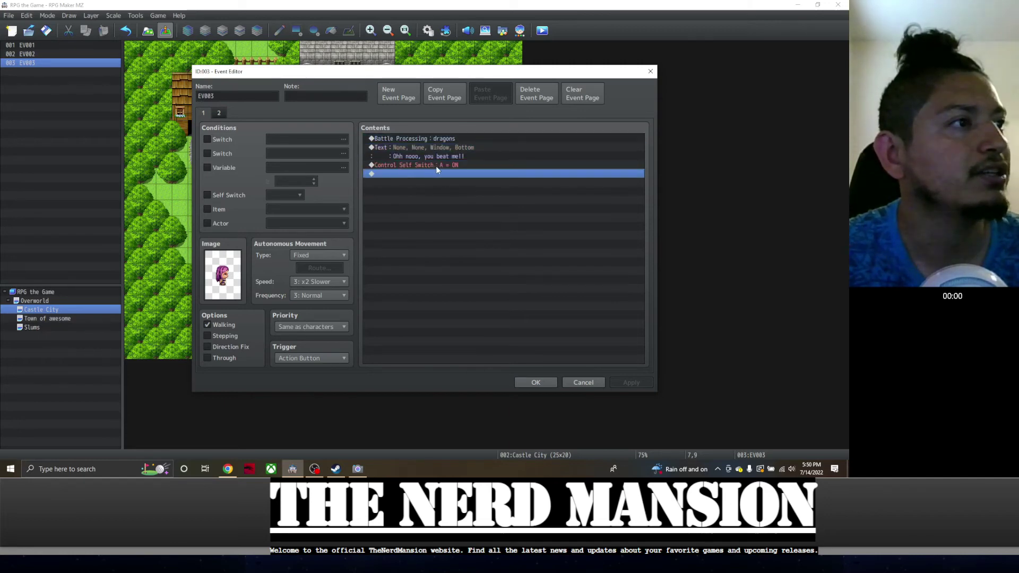
left_click(220, 113)
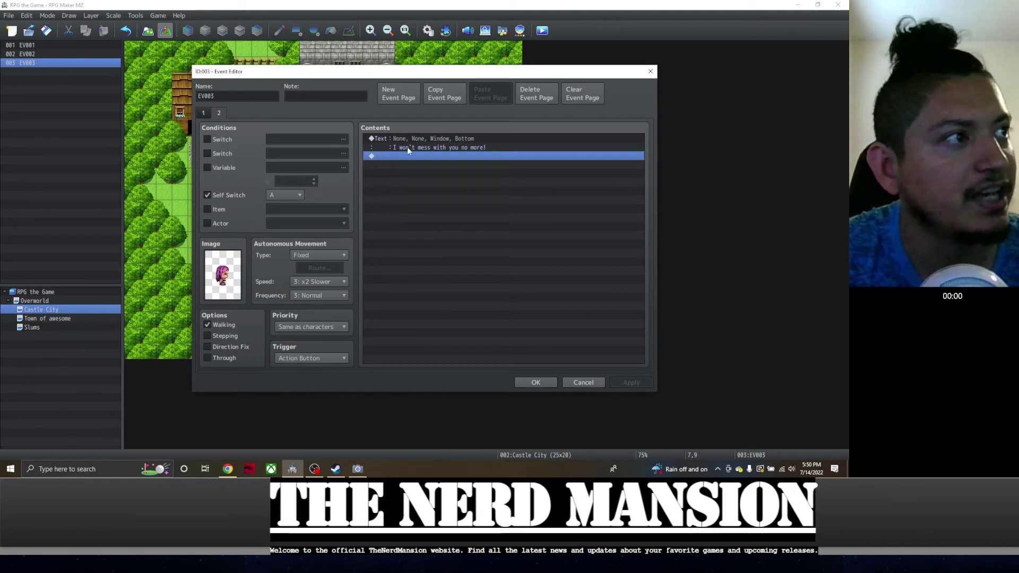
left_click(425, 148)
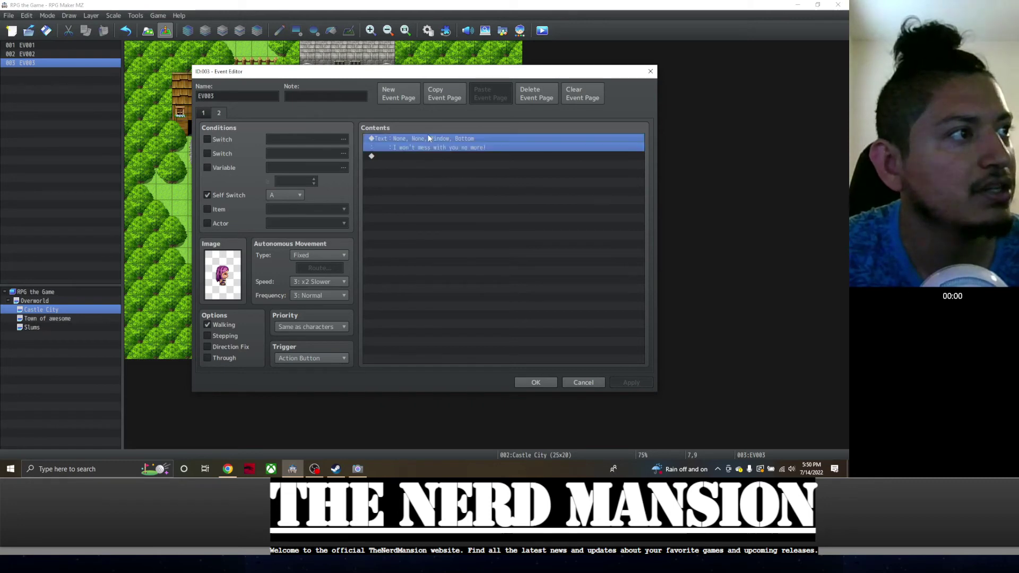
left_click(438, 158)
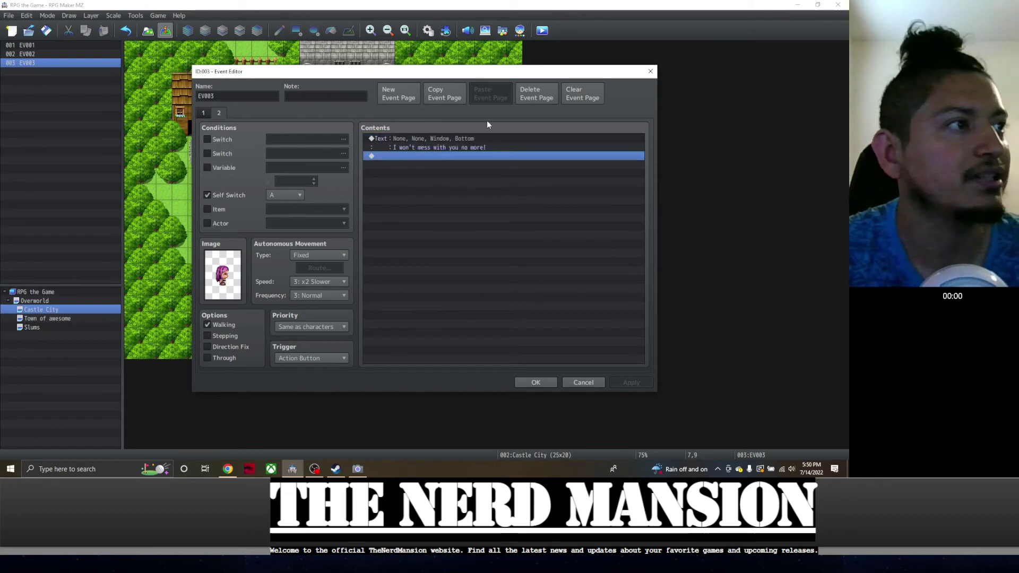
Compare the command order and self-switch A setting on page 1 with the self-switch condition and text on page 2
left_click(206, 112)
left_click(424, 137)
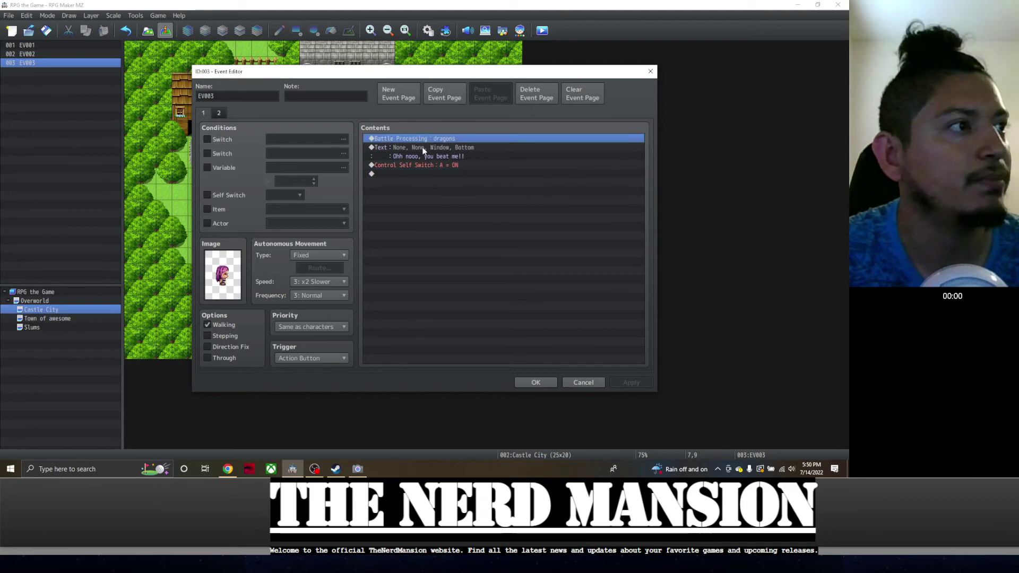
left_click(424, 148)
left_click(418, 165)
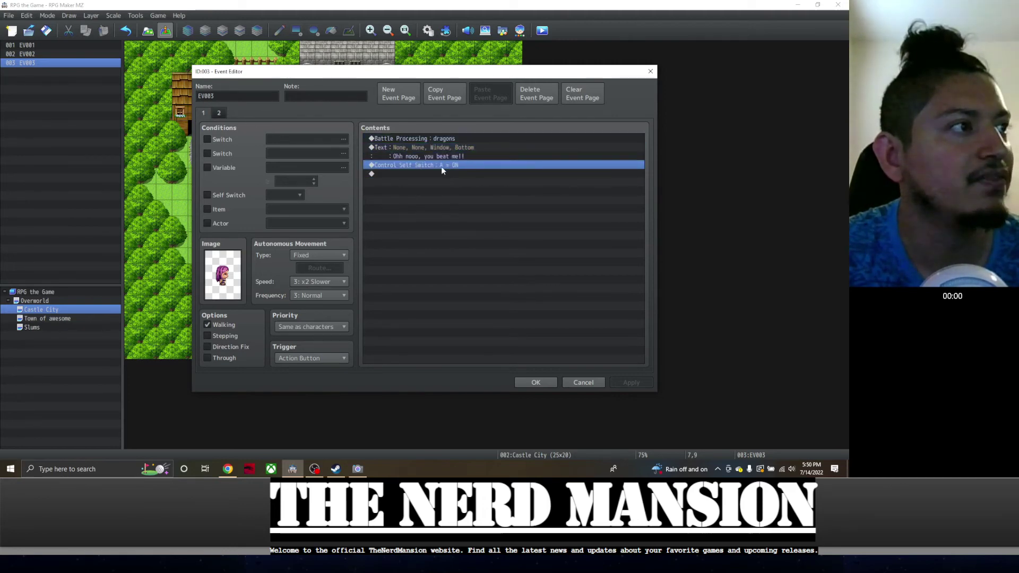
left_click(221, 114)
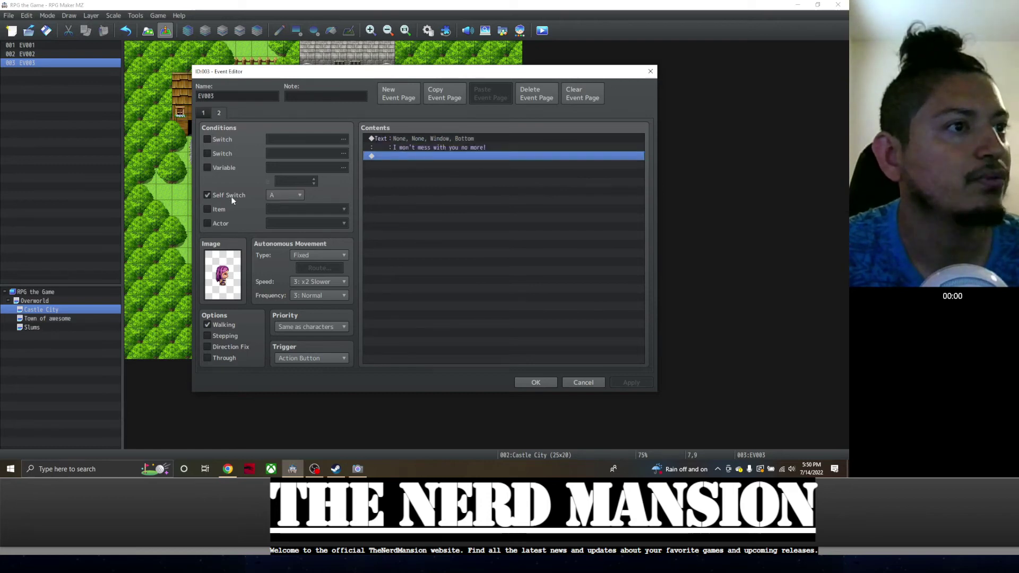
left_click(413, 142)
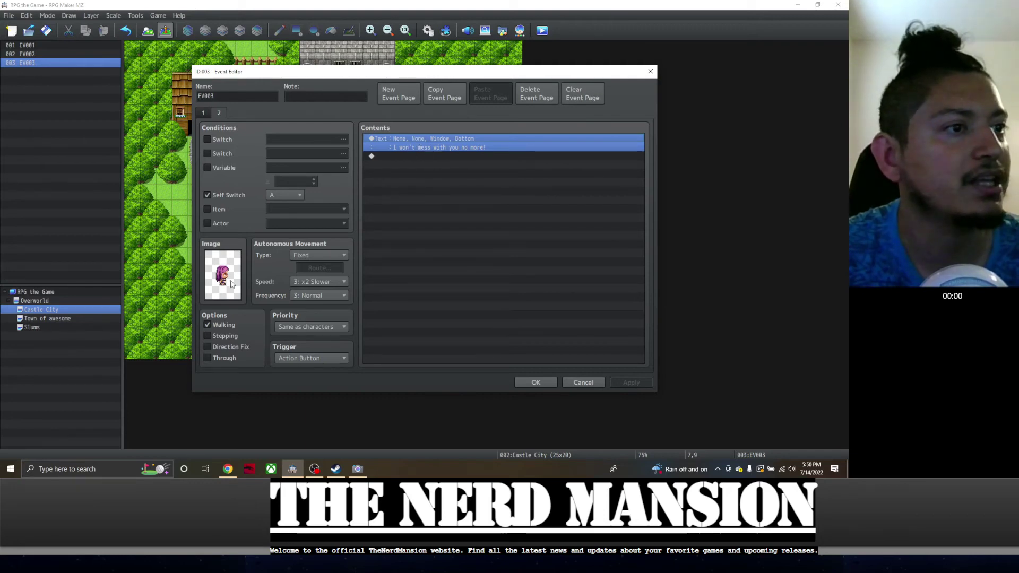
Accept the purple-haired character's event and save the project
left_click(520, 382)
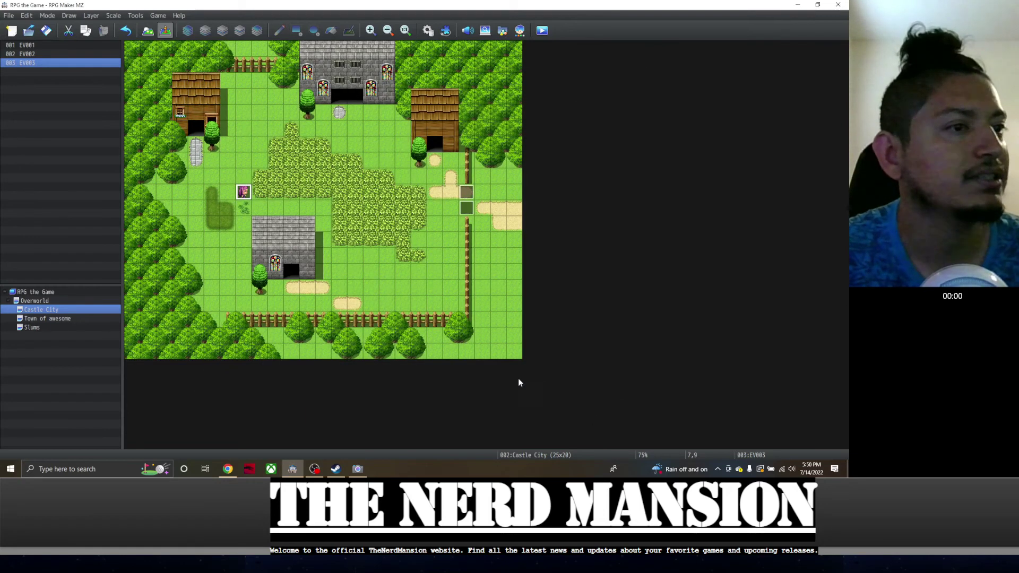
left_click(8, 16)
left_click(31, 56)
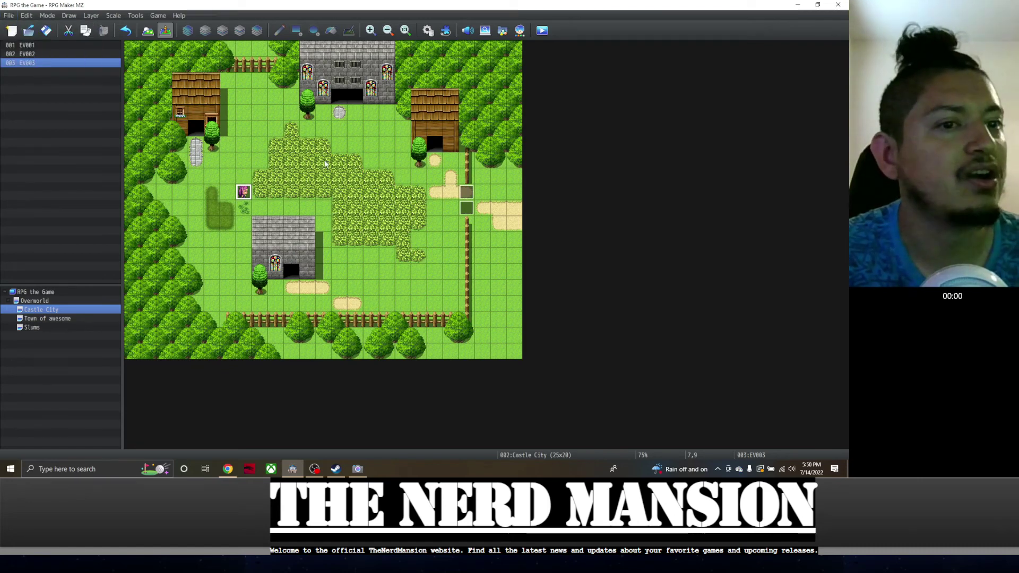
right_click(281, 120)
left_click(305, 137)
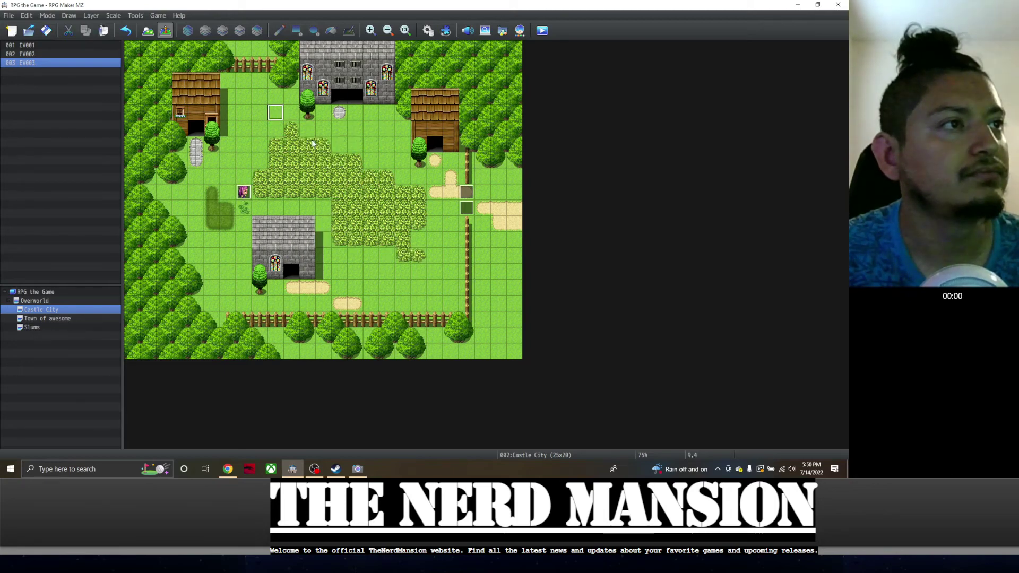
double_click(452, 187)
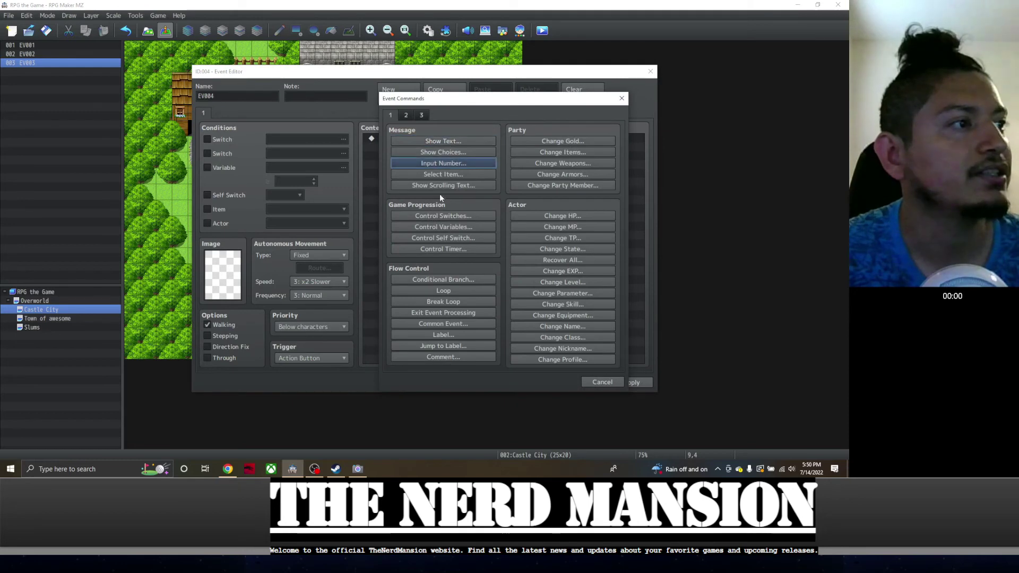
left_click(555, 152)
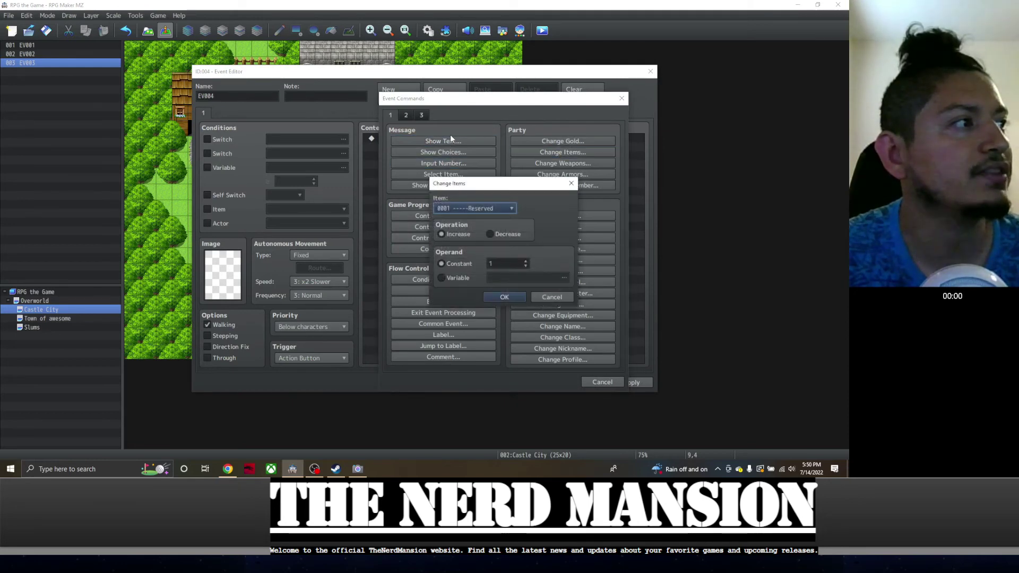
left_click(568, 184)
left_click(551, 143)
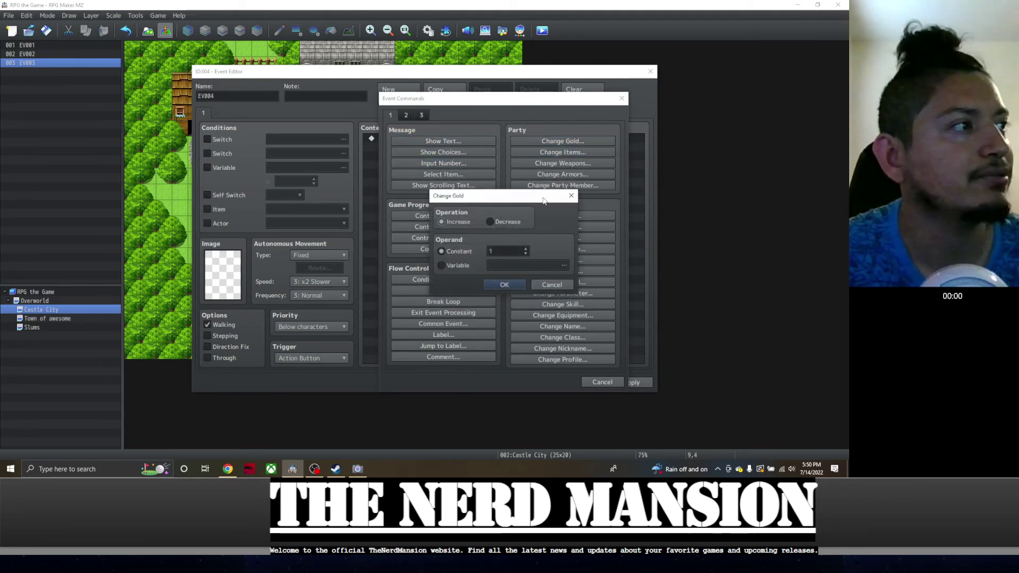
left_click(549, 285)
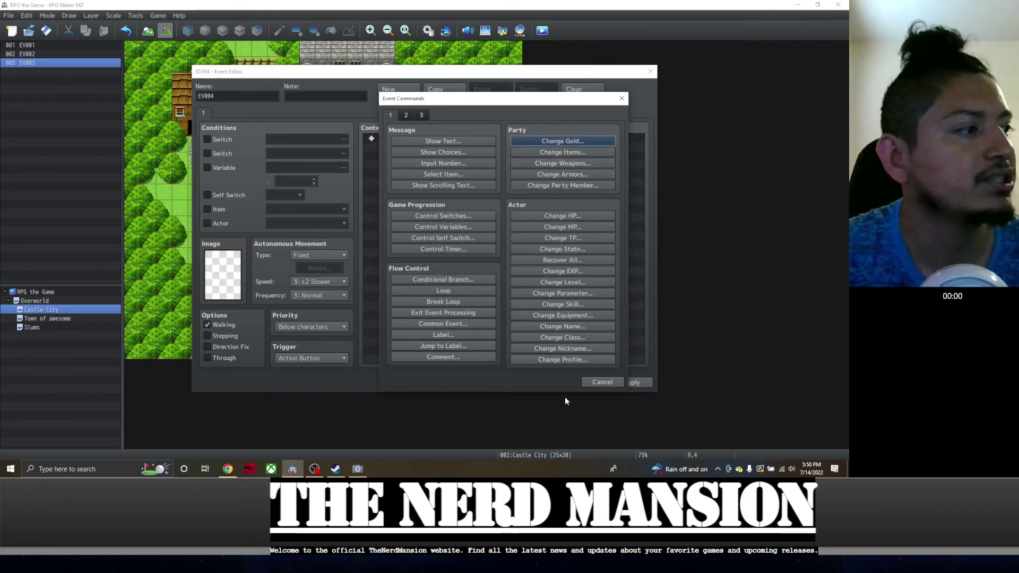
left_click(601, 382)
left_click(544, 383)
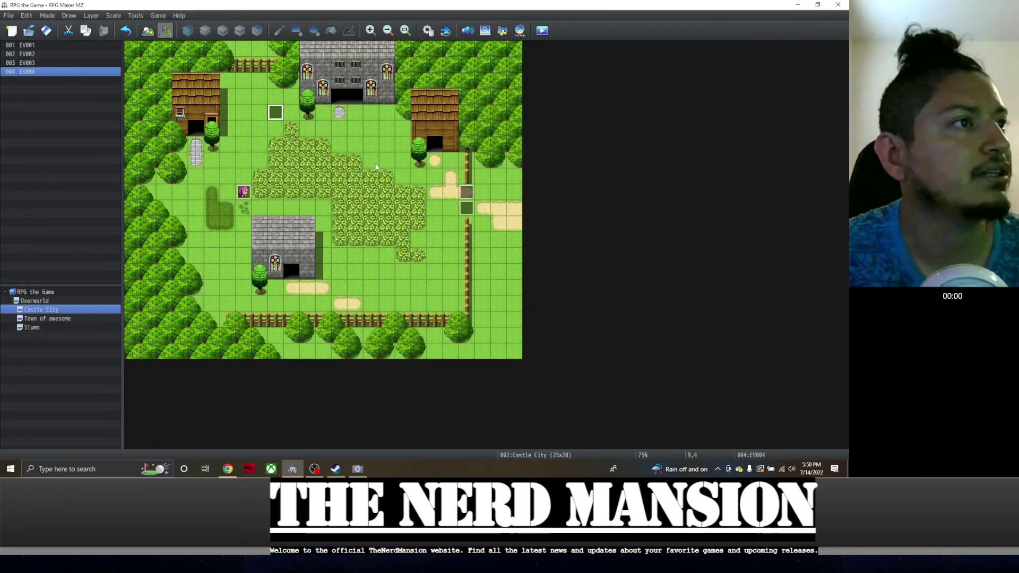
key("Delete")
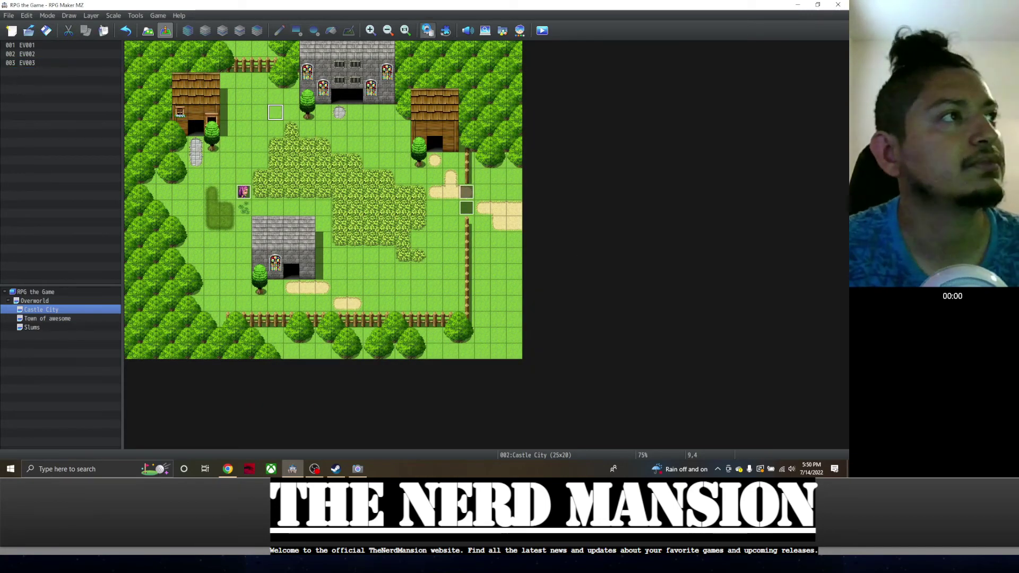
Add Danielle as the third member of the starting party in the database's System 1 settings
left_click(428, 30)
left_click(203, 273)
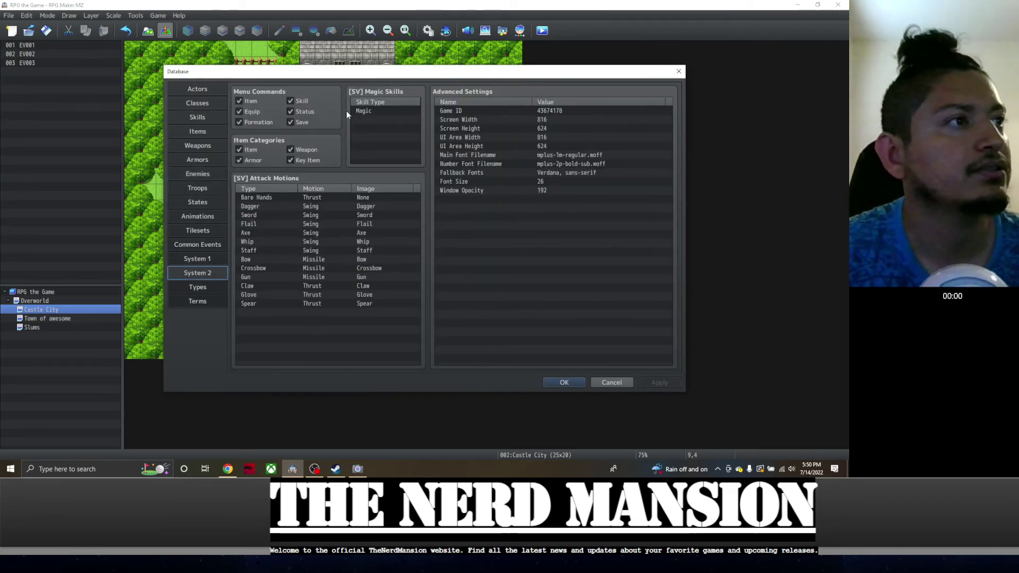
left_click(197, 287)
left_click(195, 260)
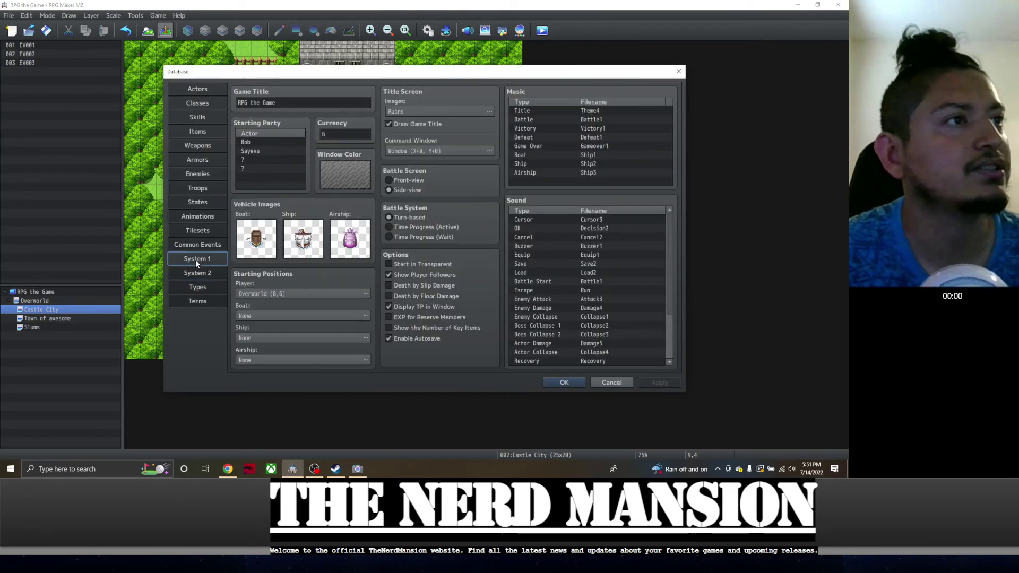
double_click(269, 161)
left_click(279, 151)
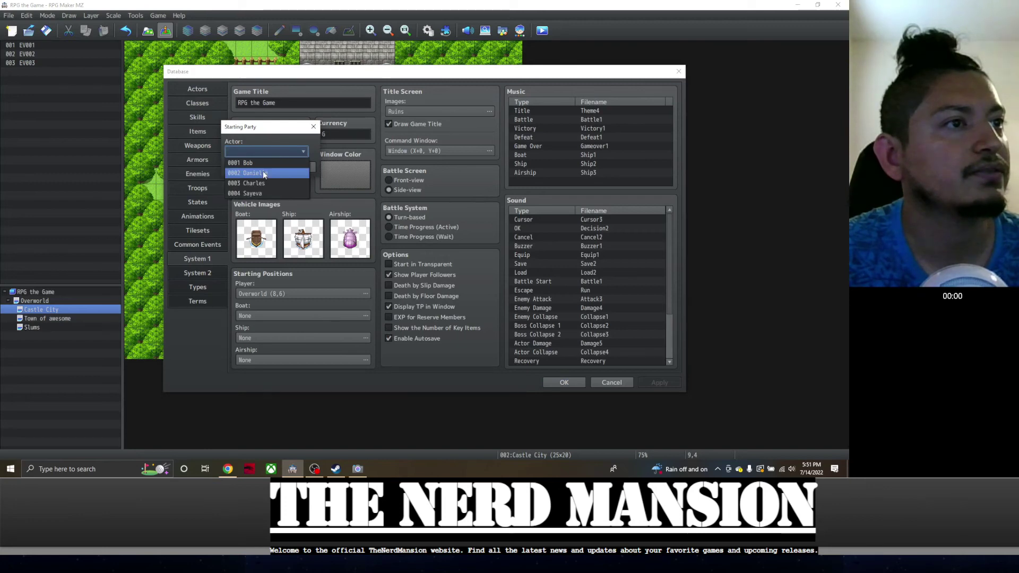
left_click(266, 173)
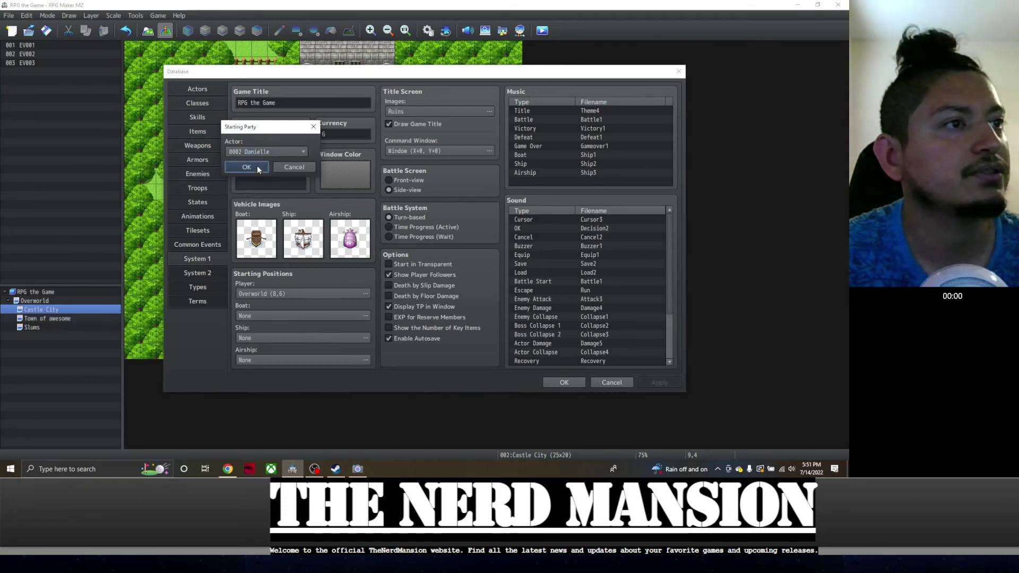
left_click(258, 165)
Add Charles as the fourth member of the starting party
double_click(261, 172)
left_click(267, 151)
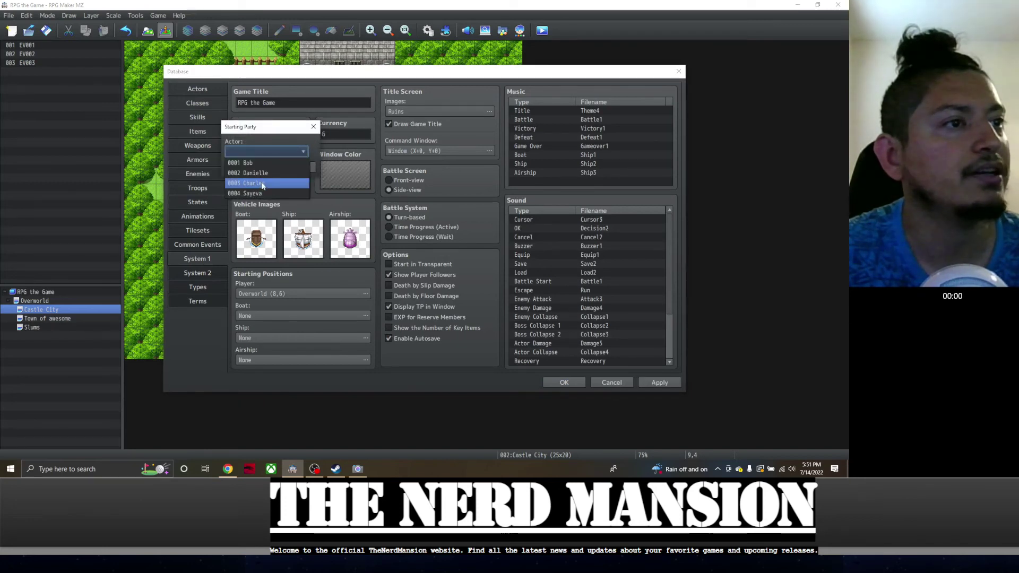
left_click(263, 186)
left_click(260, 168)
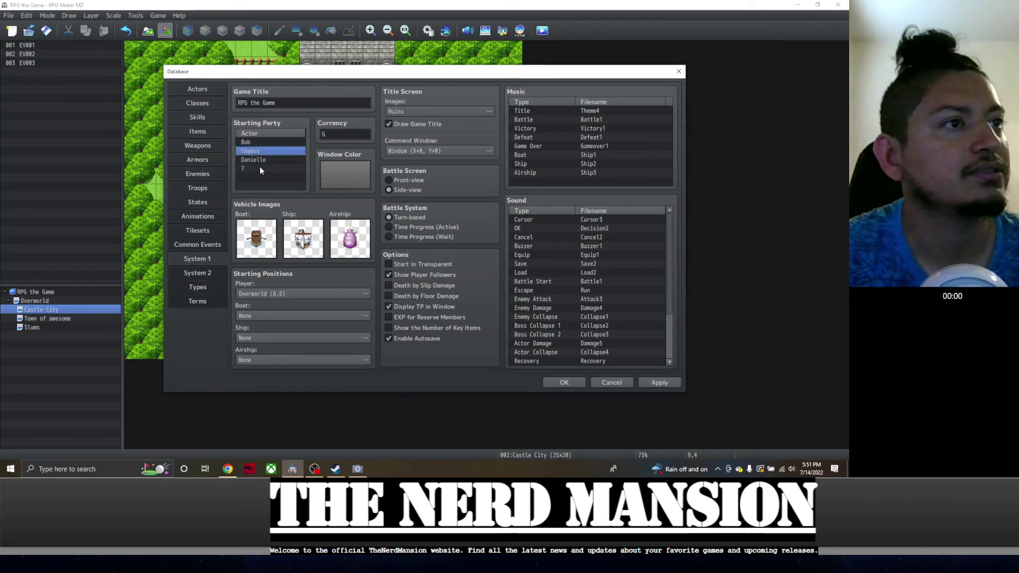
double_click(259, 168)
left_click(264, 152)
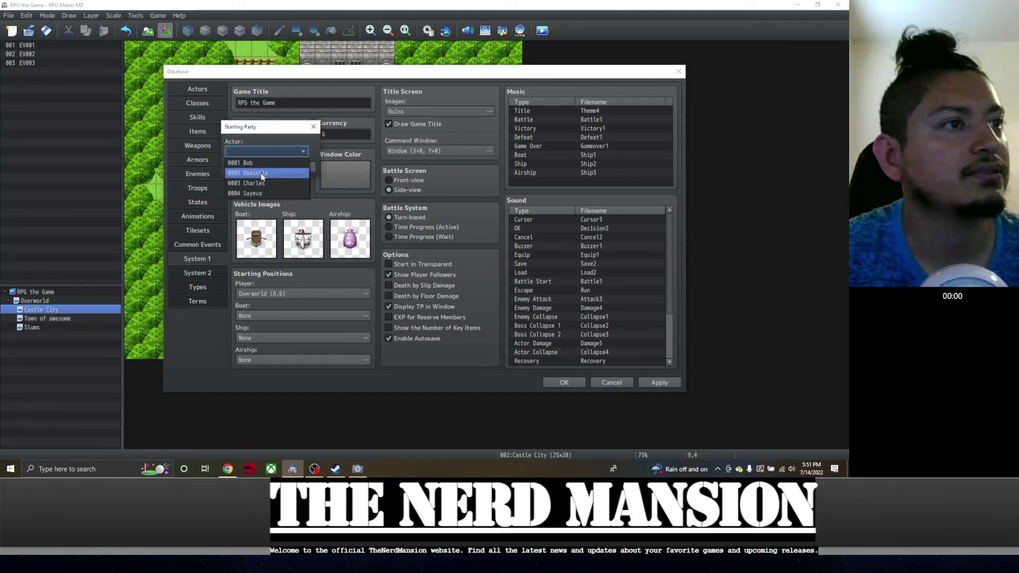
left_click(264, 184)
left_click(254, 166)
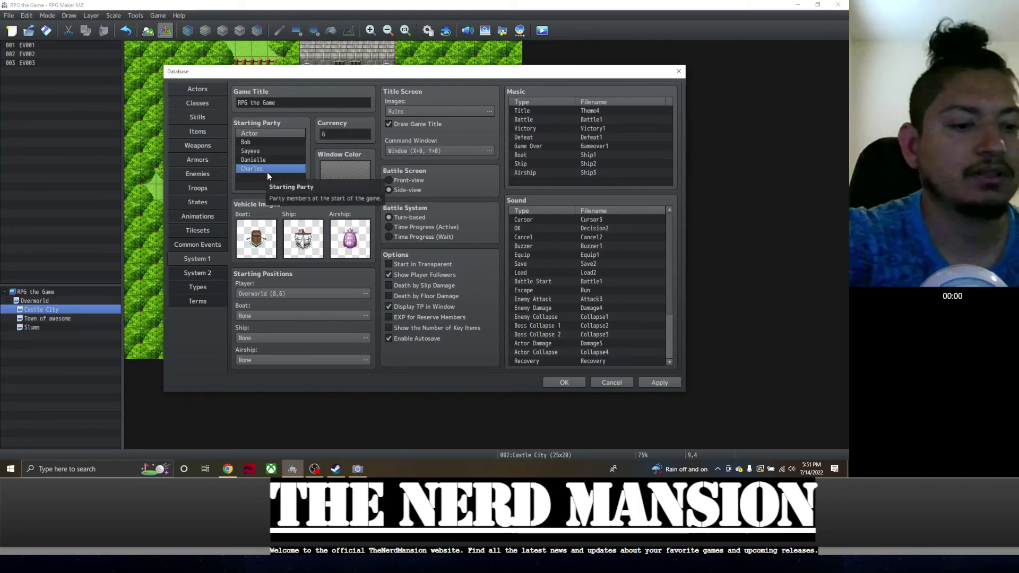
Delete the Charles entry from the starting party and close the database
key("Delete")
left_click(583, 381)
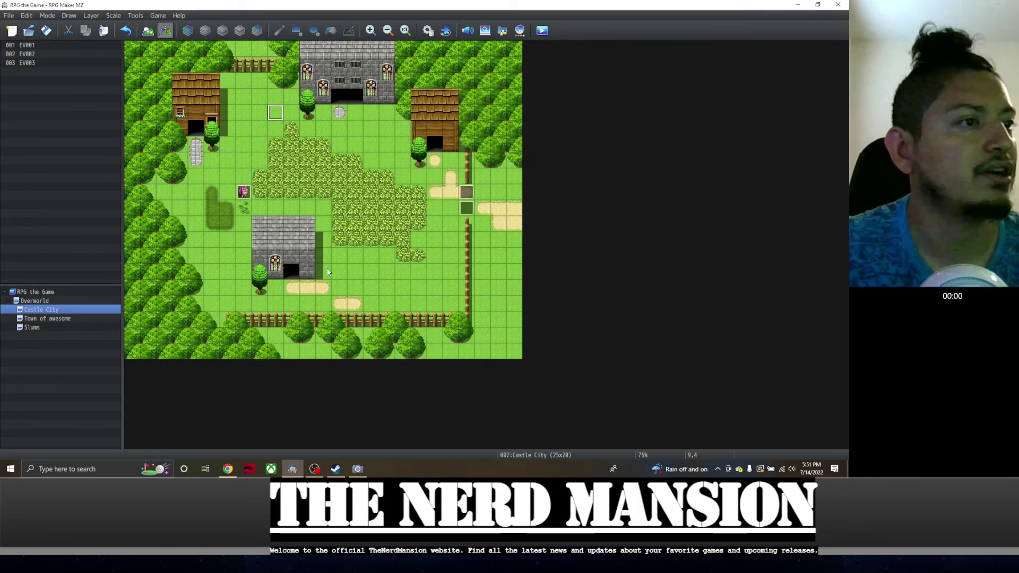
Create an event between the upper-left wooden house and the castle, using the blue-haired character from newasset1 as its image
double_click(276, 113)
double_click(233, 261)
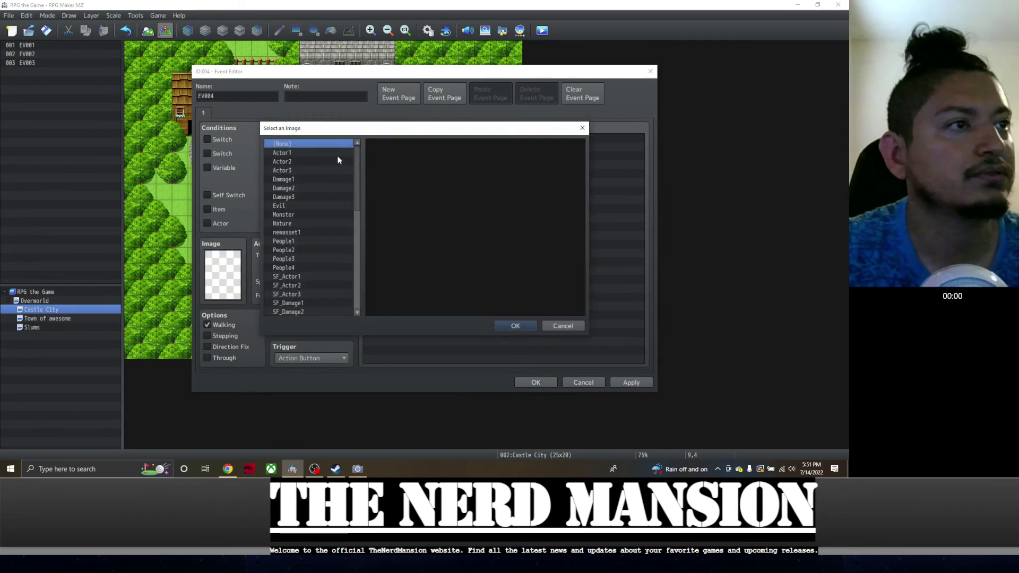
left_click_drag(324, 170, 310, 232)
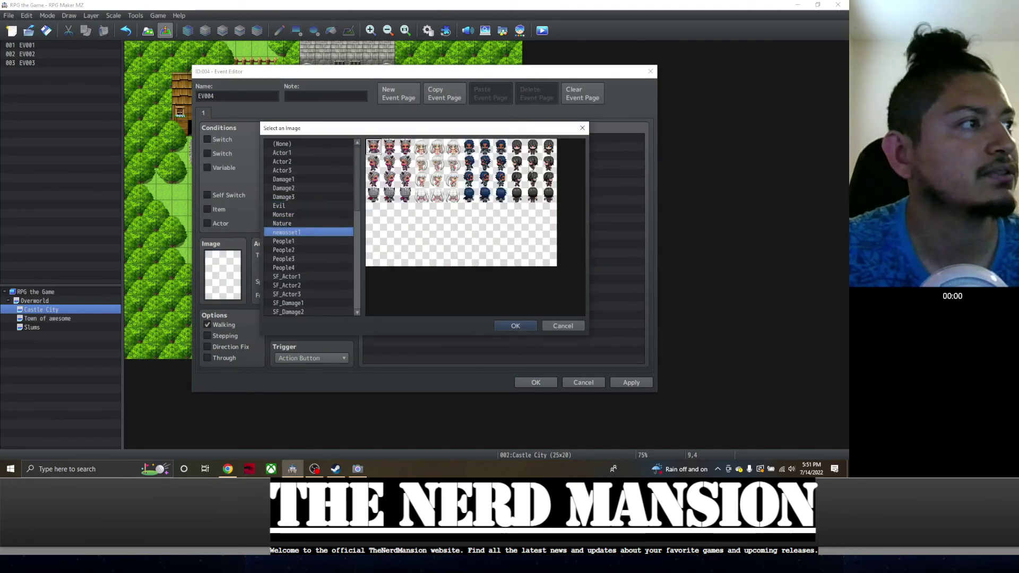
left_click(491, 163)
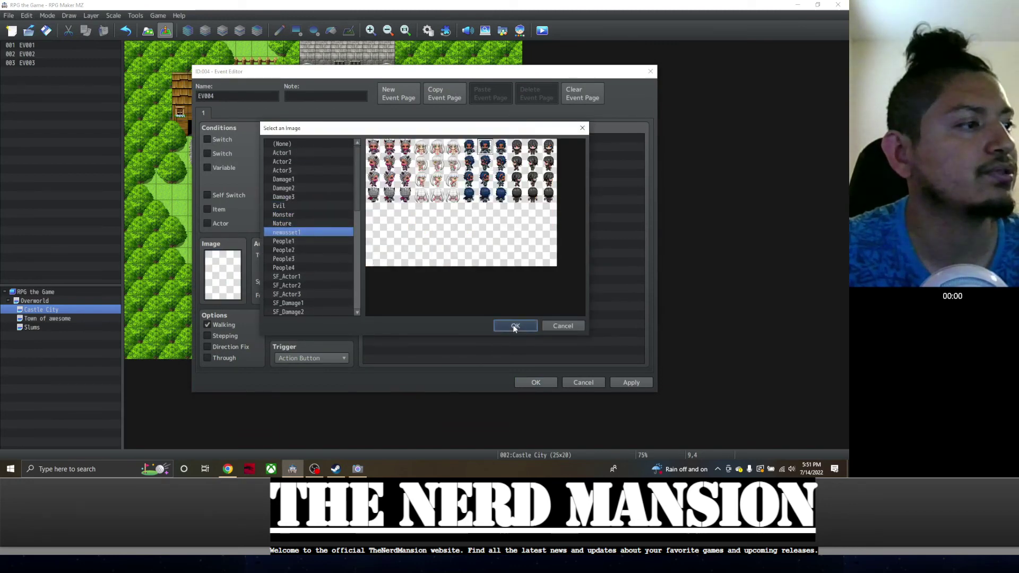
left_click(516, 325)
left_click(631, 382)
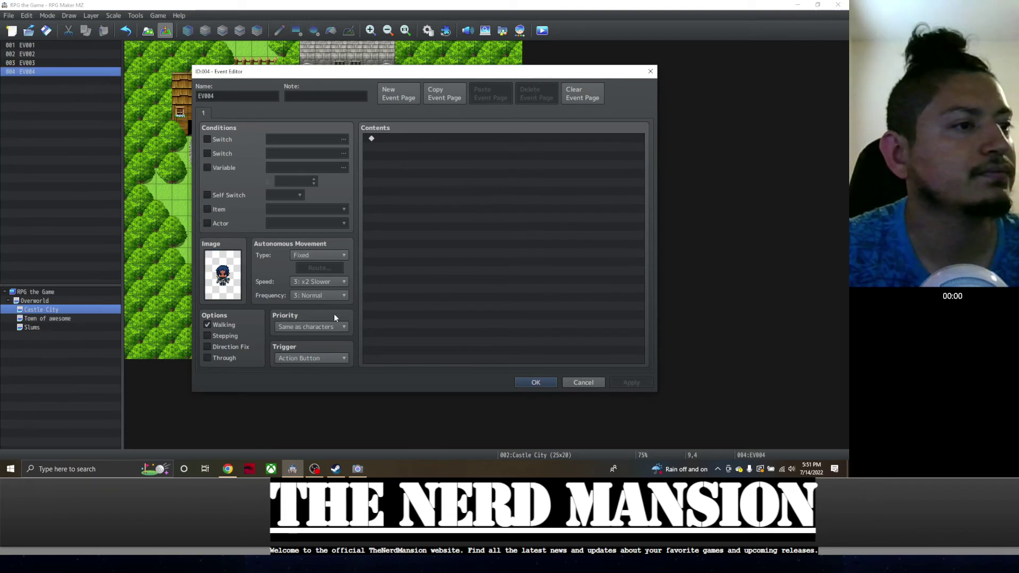
Add a Show Text command to the event with the message "sup, want me to join?"
double_click(441, 186)
left_click(462, 142)
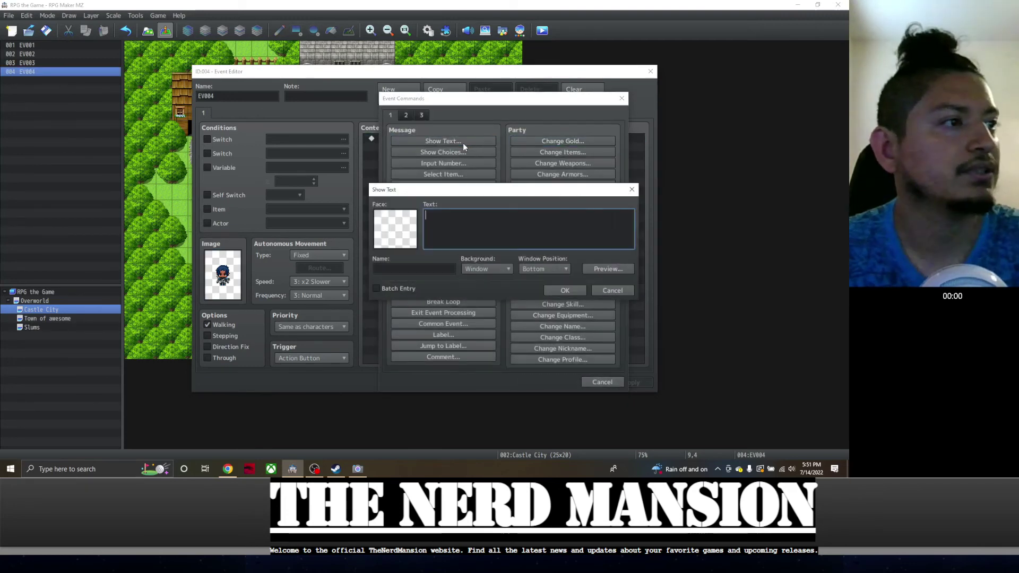
type("sup, want t")
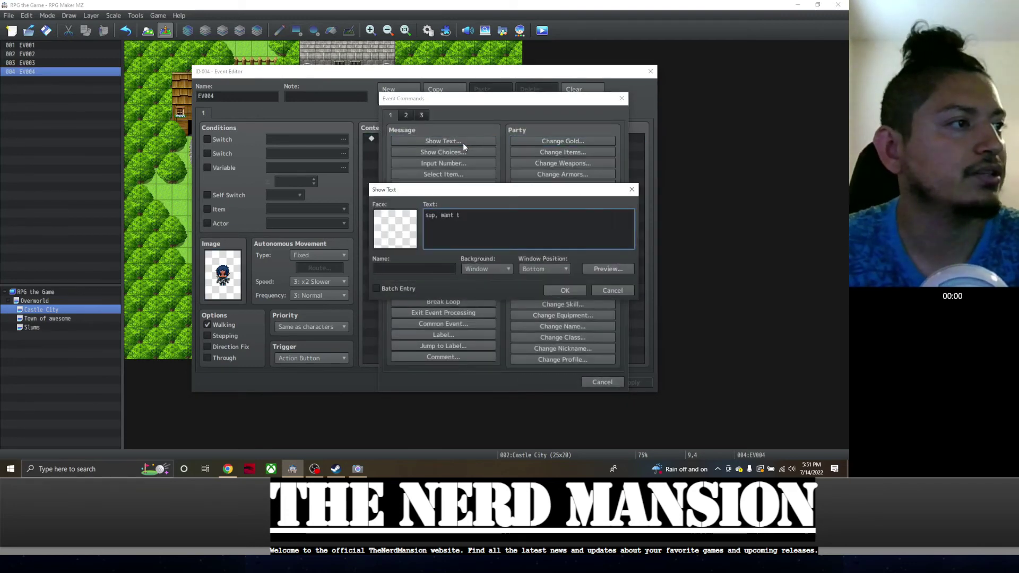
key("BackSpace")
type("me to join?")
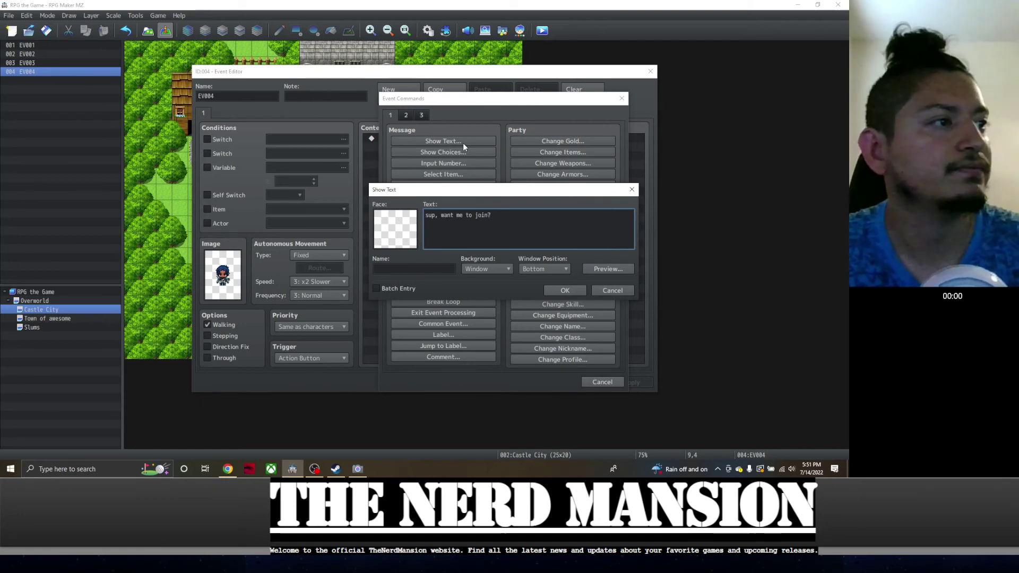
left_click(556, 292)
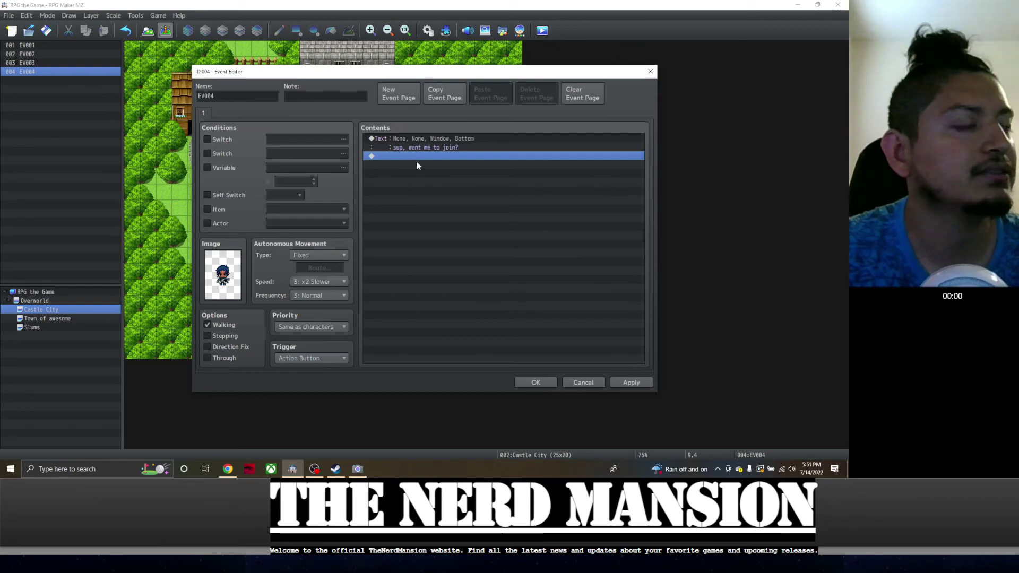
Add a Show Choices command after the message with the choices "of course!" and "Nahh", keeping Choice #2 as the cancel option
double_click(416, 159)
left_click(466, 152)
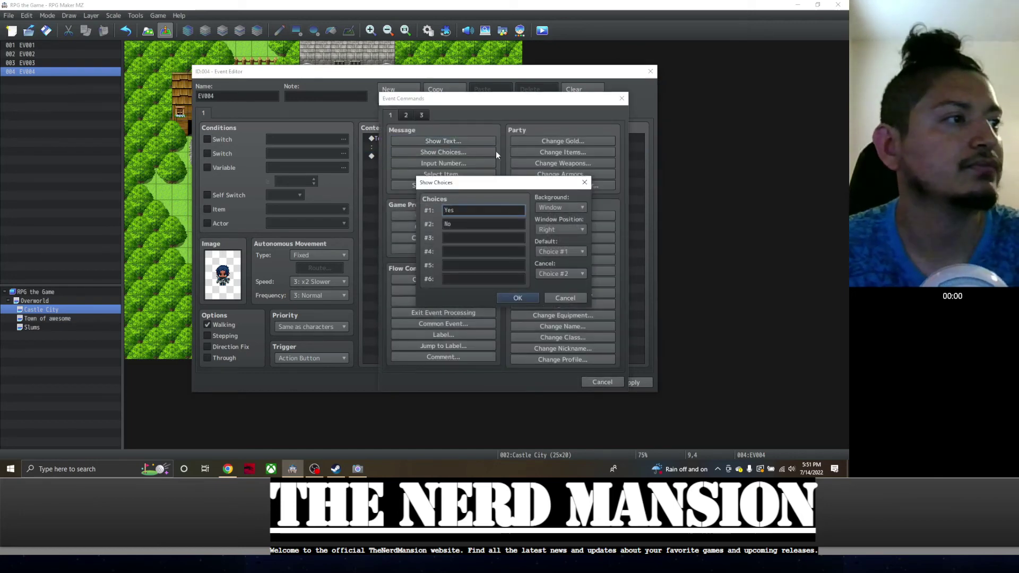
type("of cor")
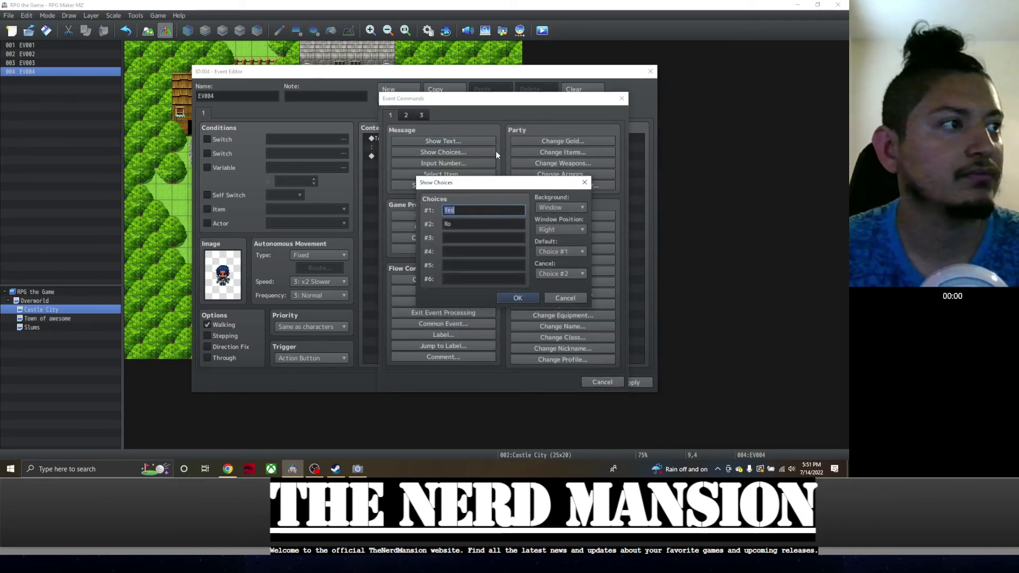
type("rse!")
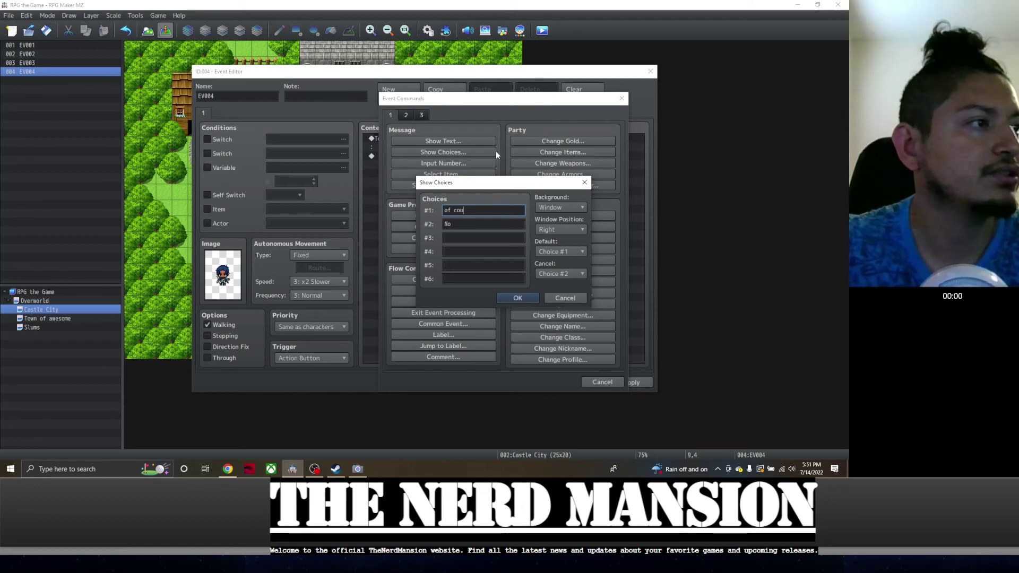
key("Tab")
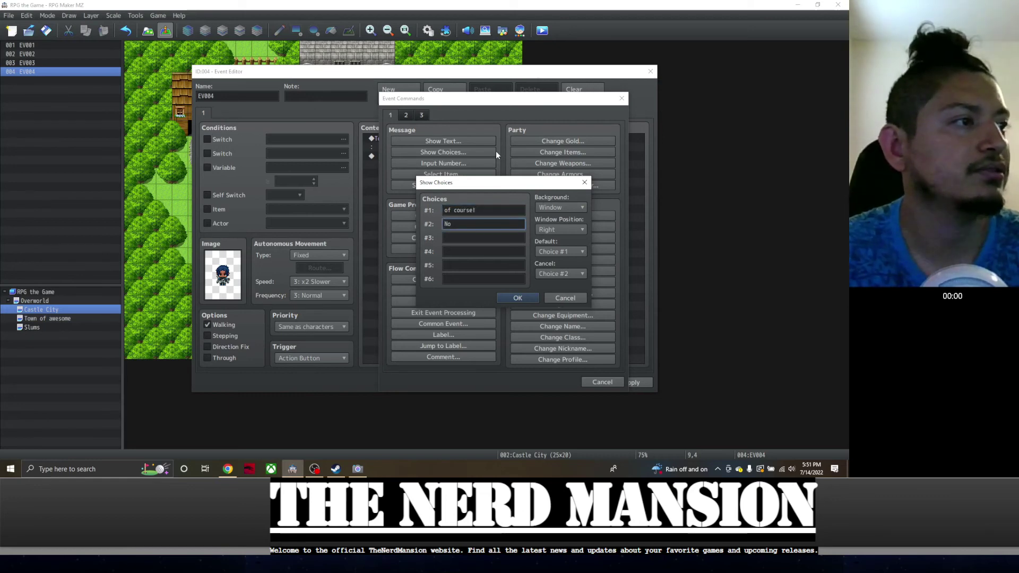
type("nahh")
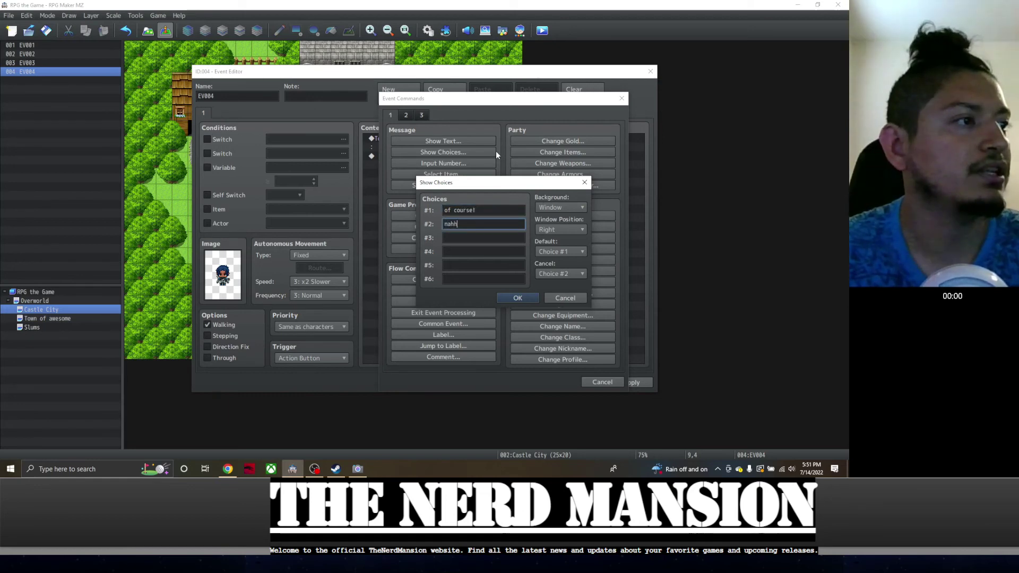
key("BackSpace")
key("BackSpace")
key("BackSpace")
type("Nahh")
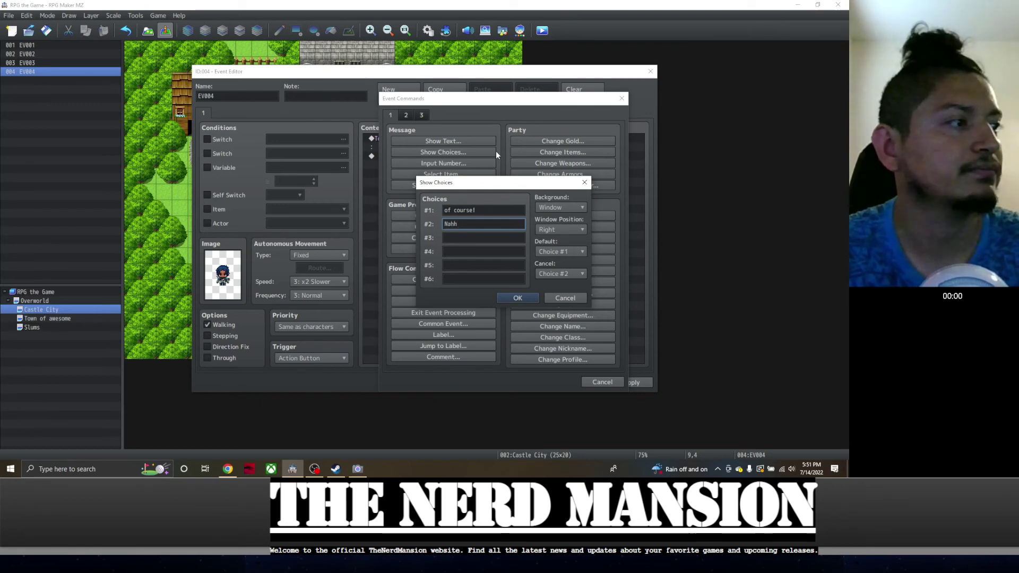
left_click(551, 273)
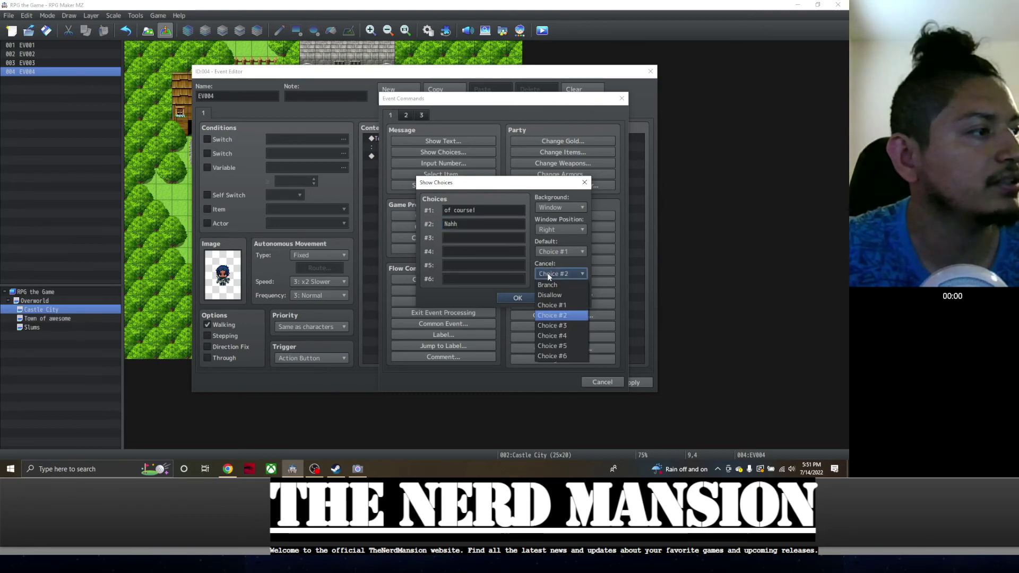
left_click(553, 315)
double_click(456, 225)
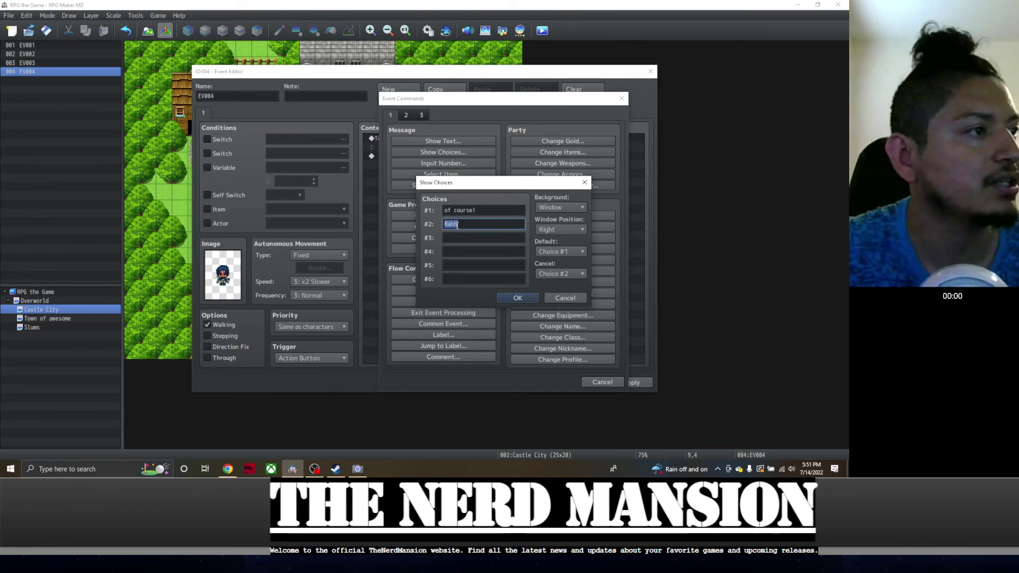
left_click(517, 298)
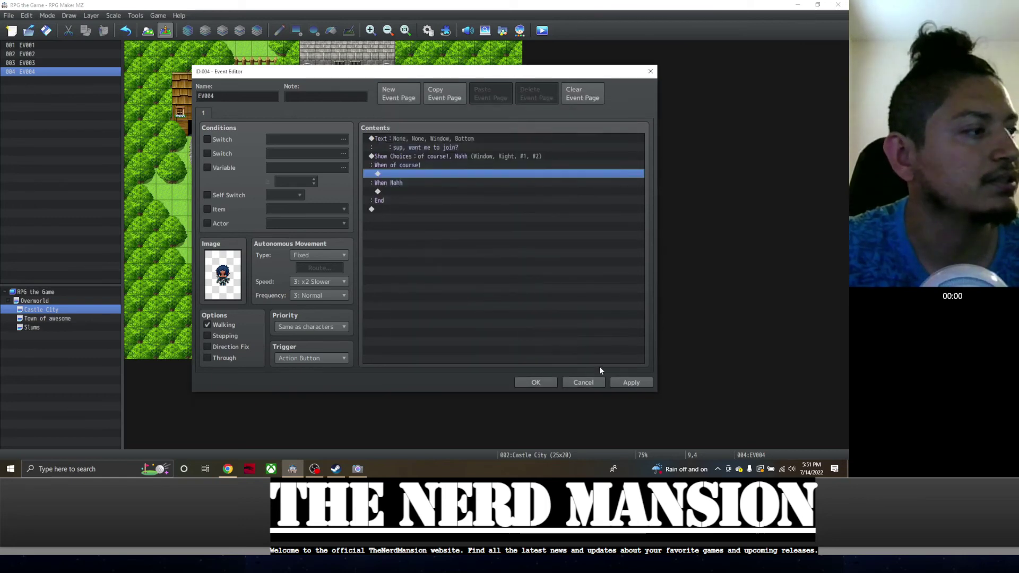
Add a Change Party Member command that adds Charles under the "of course!" branch, and accept the event
double_click(401, 173)
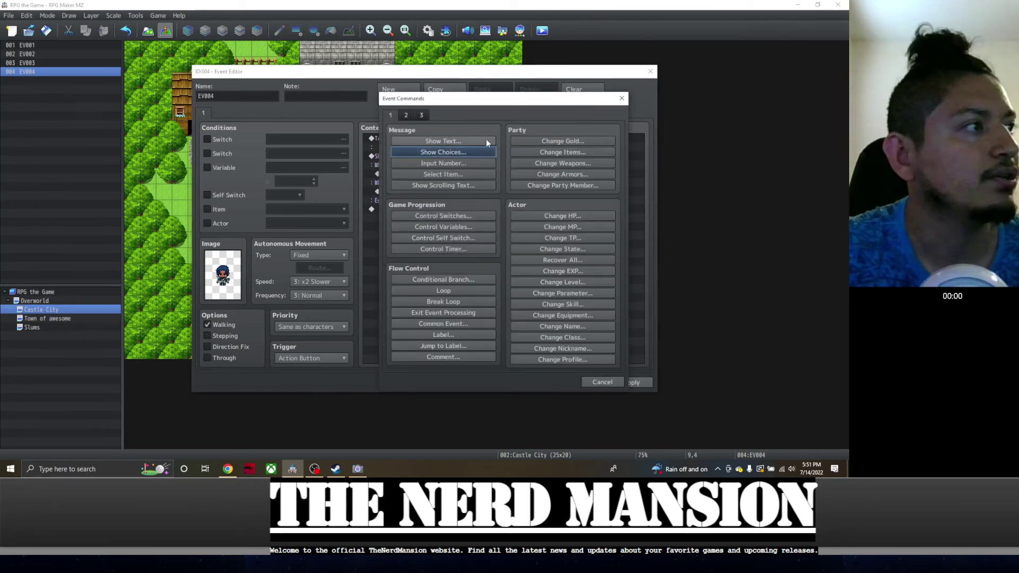
left_click(618, 102)
left_click(393, 165)
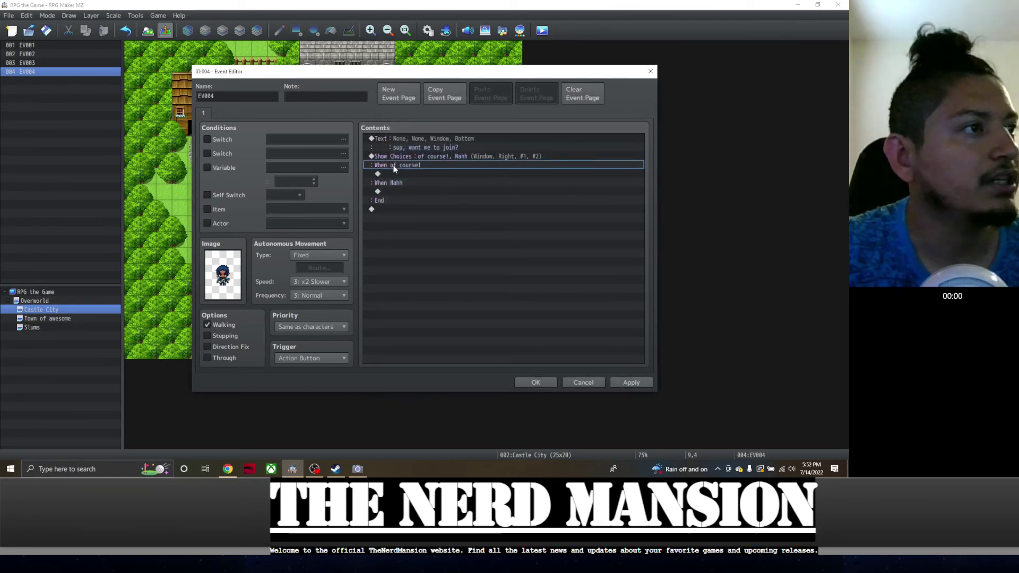
double_click(406, 174)
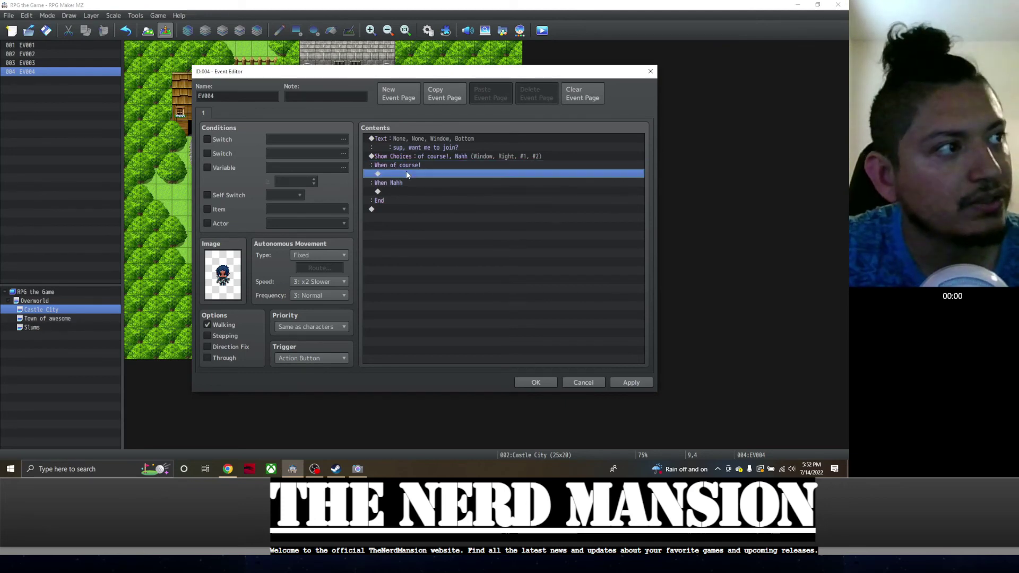
left_click(451, 174)
left_click(545, 207)
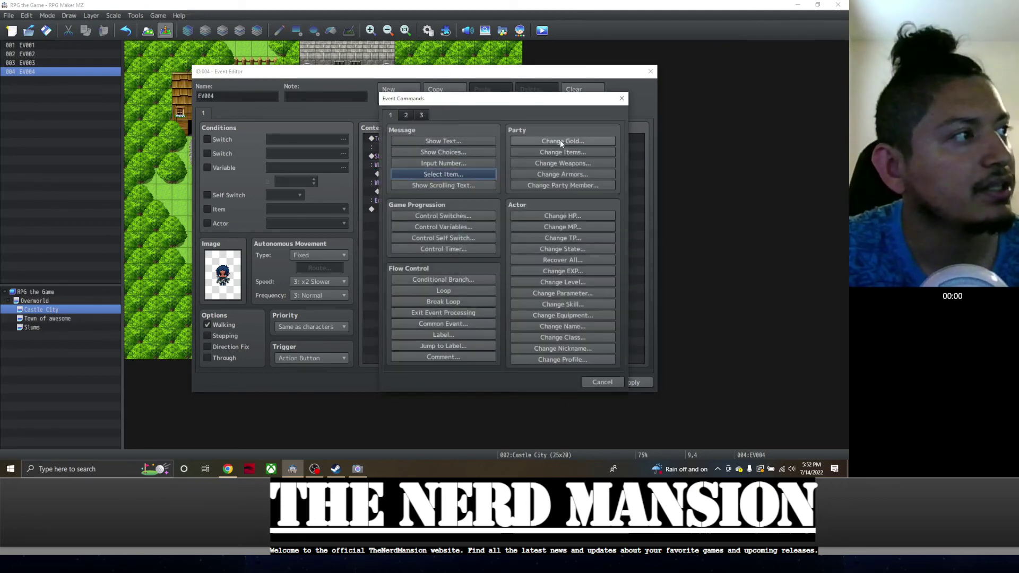
left_click(543, 186)
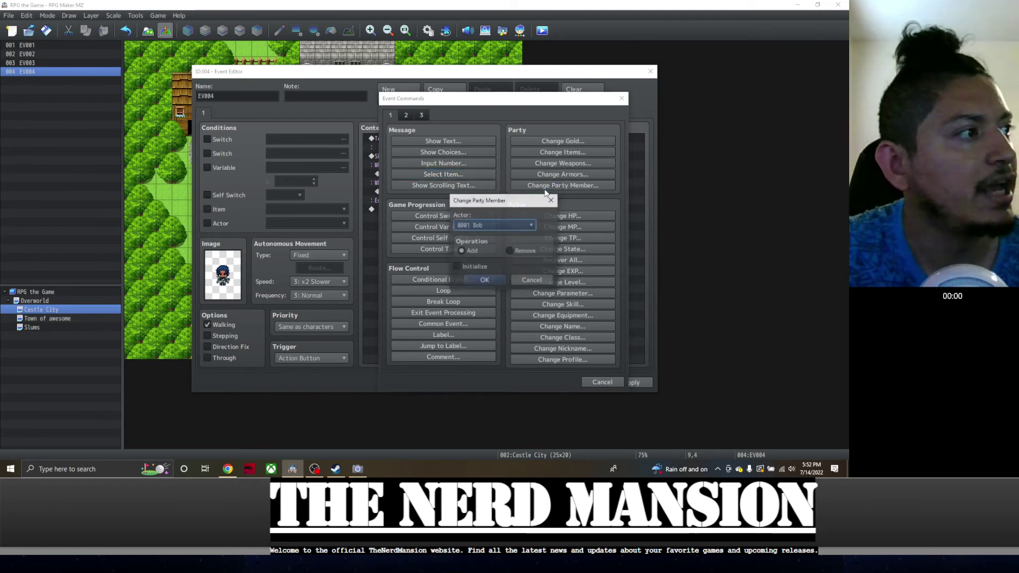
left_click(504, 222)
left_click(483, 256)
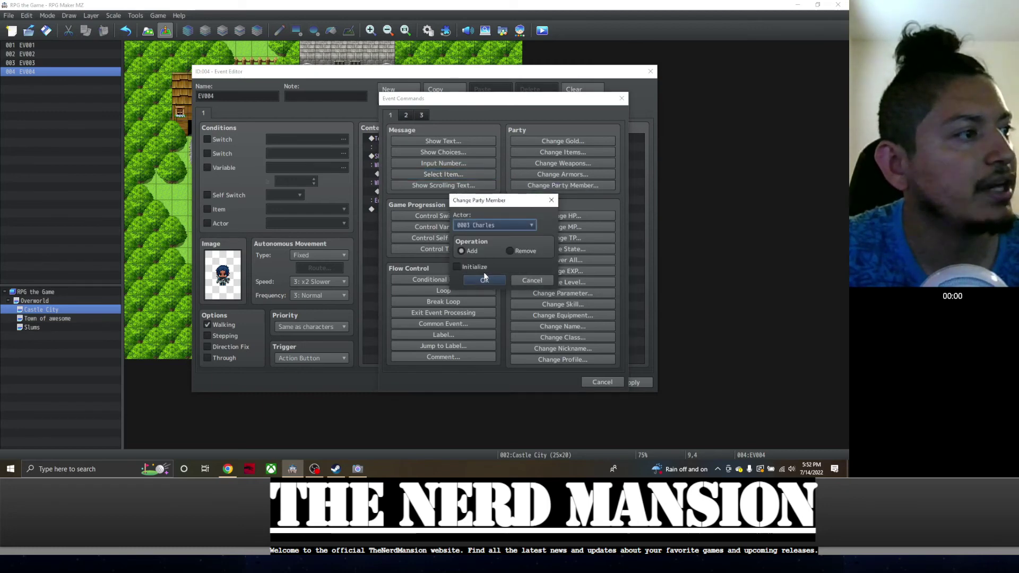
left_click(485, 275)
left_click(631, 382)
left_click(516, 382)
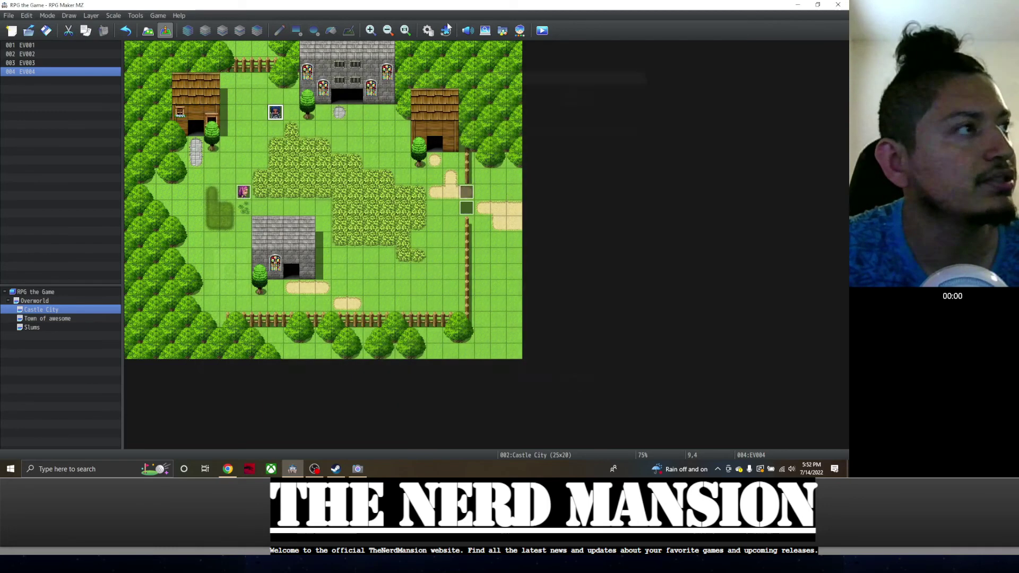
left_click(428, 30)
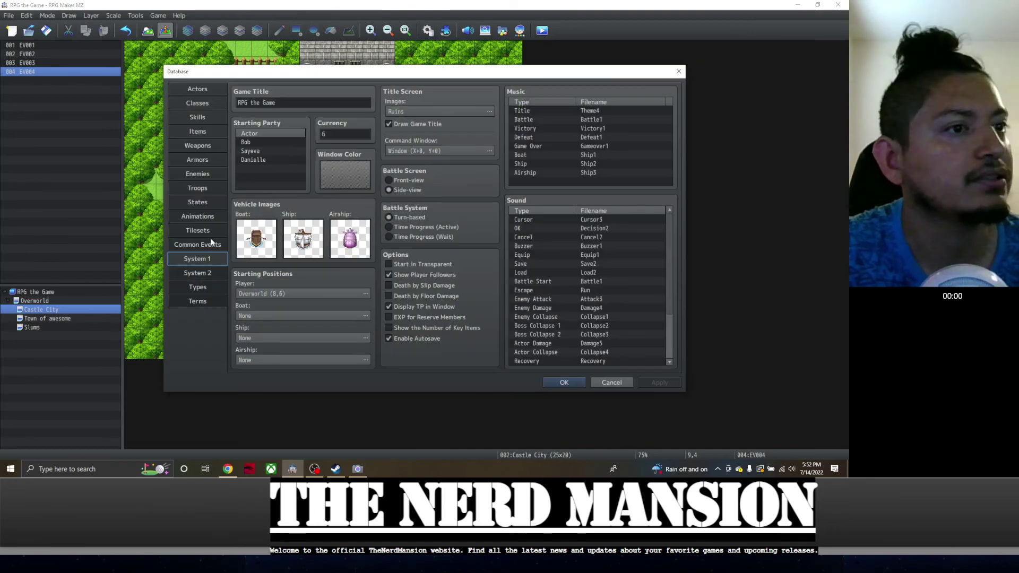
left_click(555, 382)
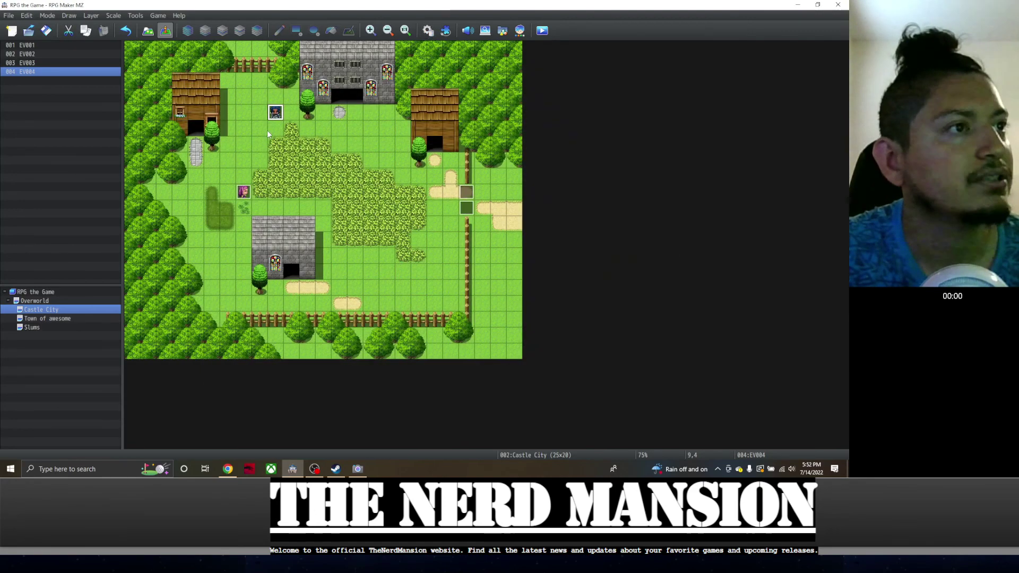
Reopen the blue-haired character's event and turn Self Switch A ON after the command that adds Charles
double_click(276, 113)
double_click(420, 182)
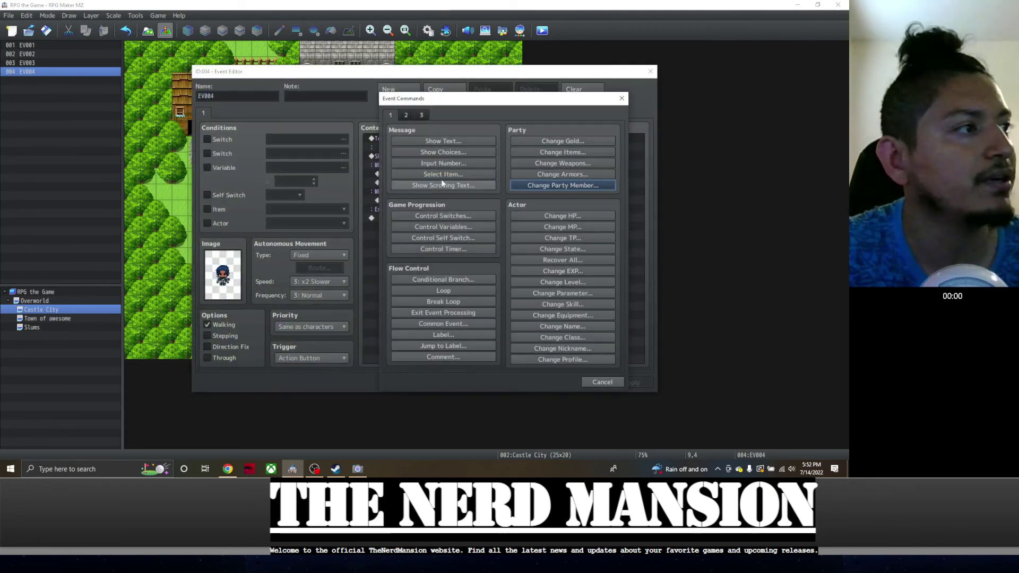
left_click(620, 98)
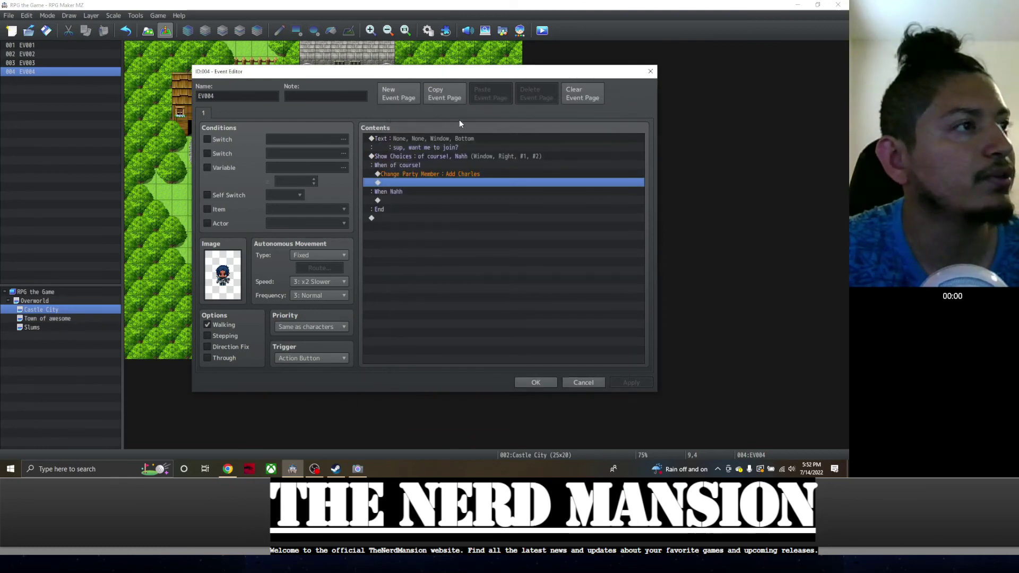
double_click(428, 181)
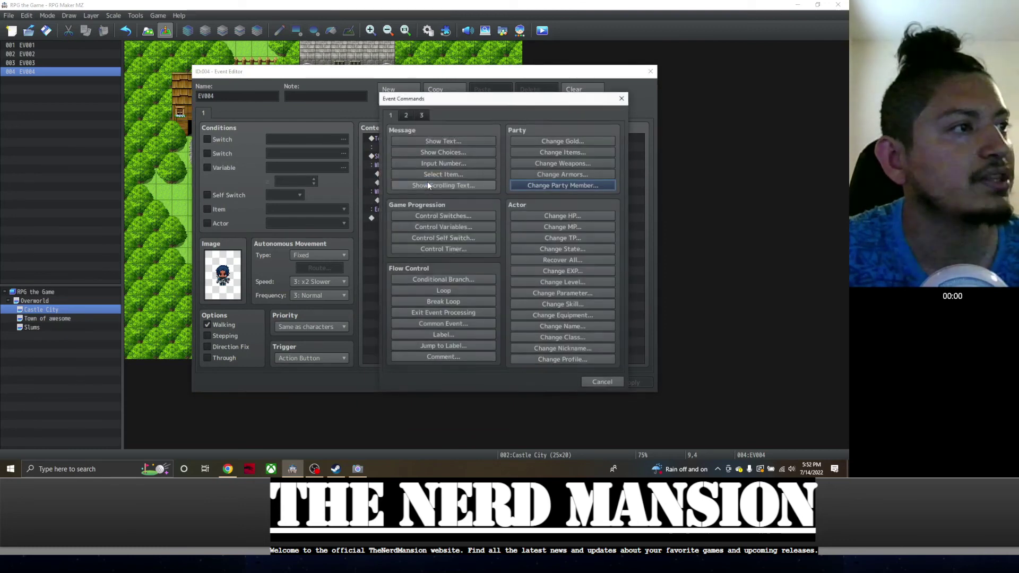
left_click(434, 238)
left_click(484, 277)
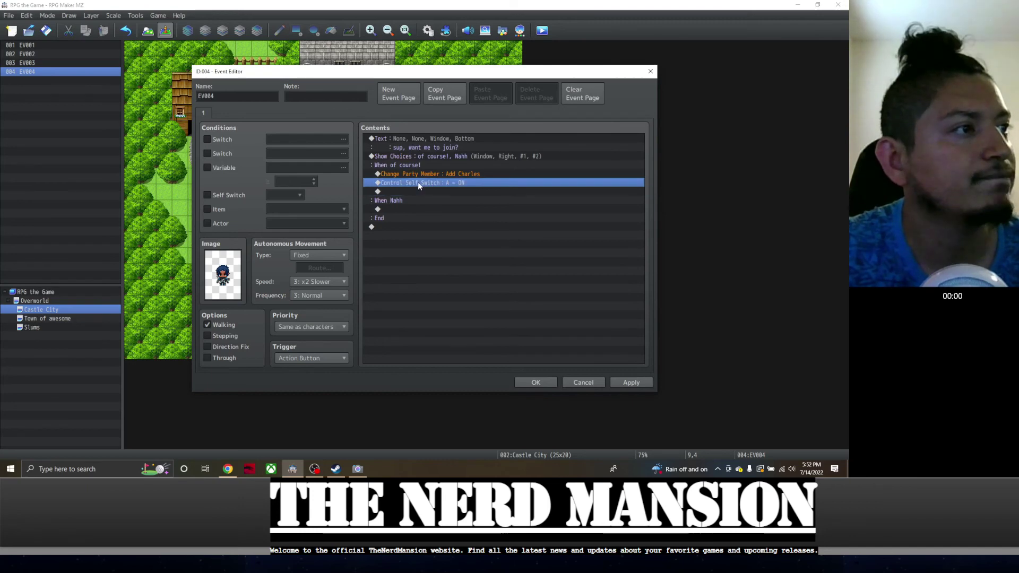
Insert a Show Text command reading "I'll join then!" before the self switch command in the "of course!" branch, and apply the event changes
double_click(418, 181)
left_click(454, 141)
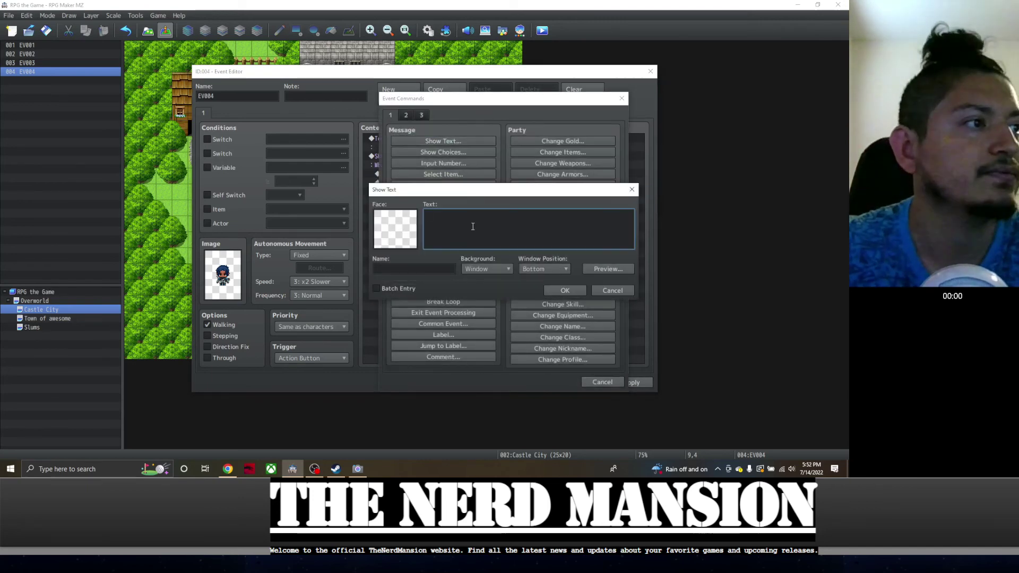
type("I'l")
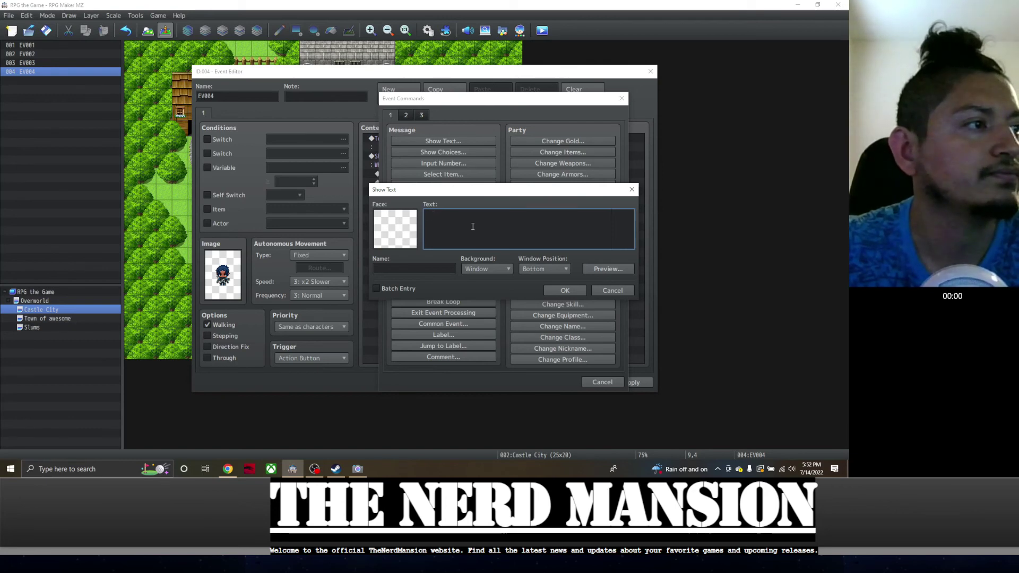
type("l join")
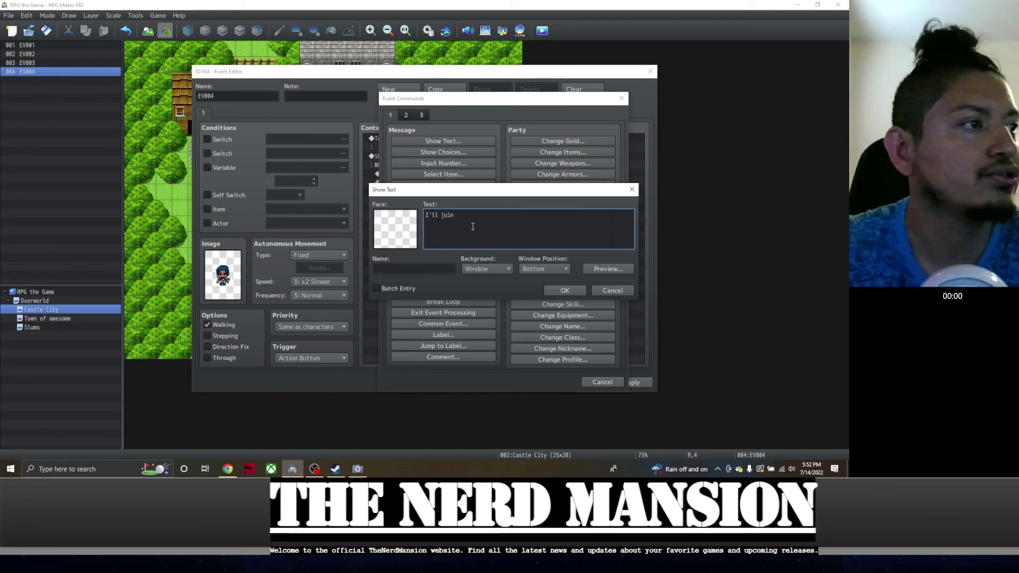
type(" then, ho")
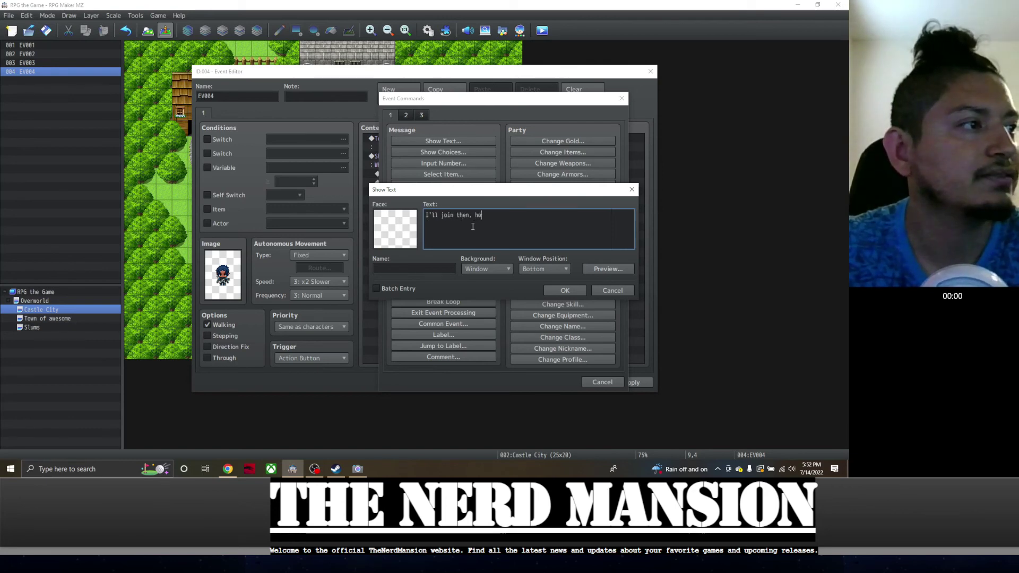
key("BackSpace")
key("BackSpace")
key("BackSpace")
key("BackSpace")
type("!")
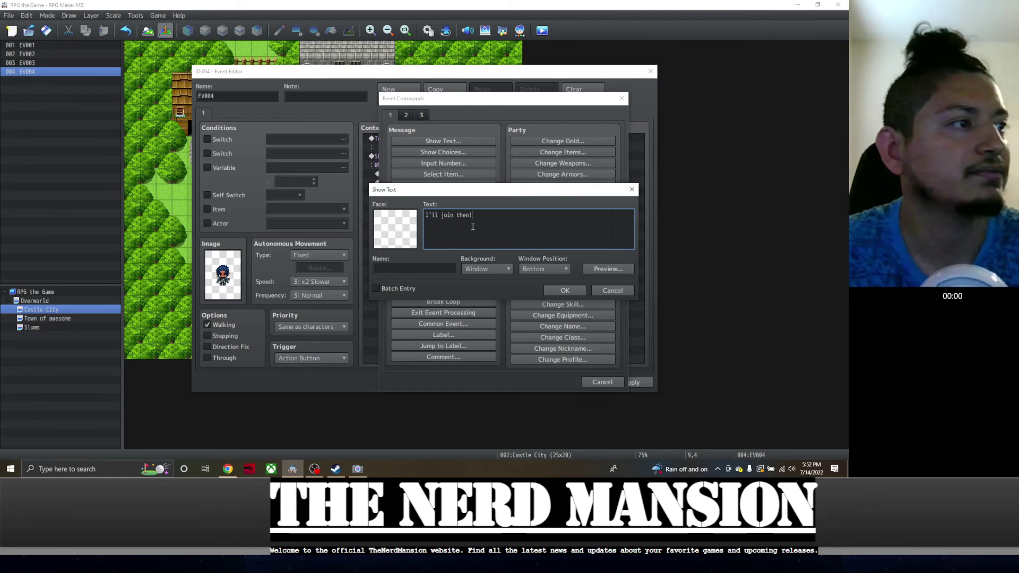
left_click(572, 290)
left_click(623, 382)
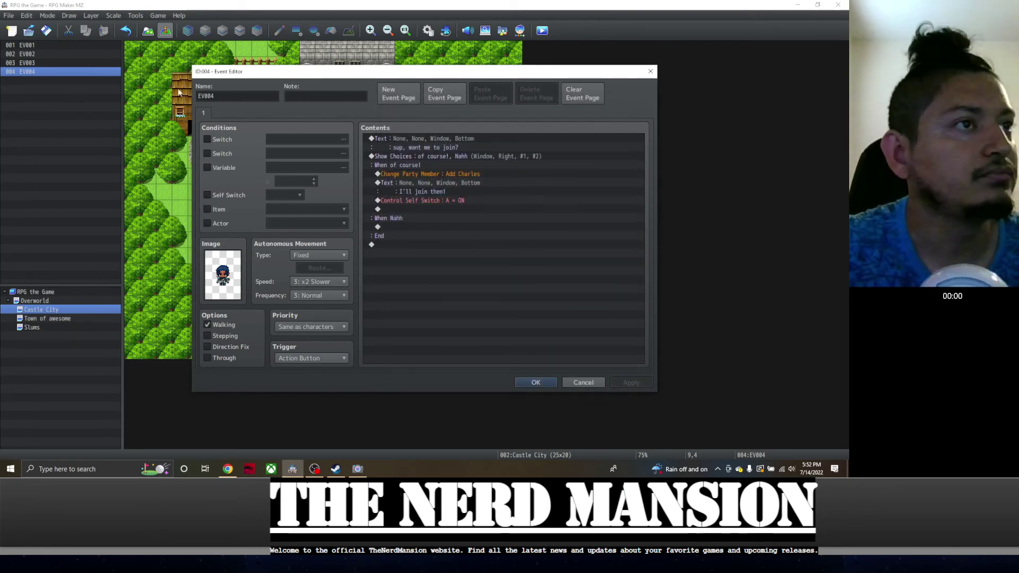
Add a second, blank event page conditioned on Self Switch A and accept the event
left_click(410, 98)
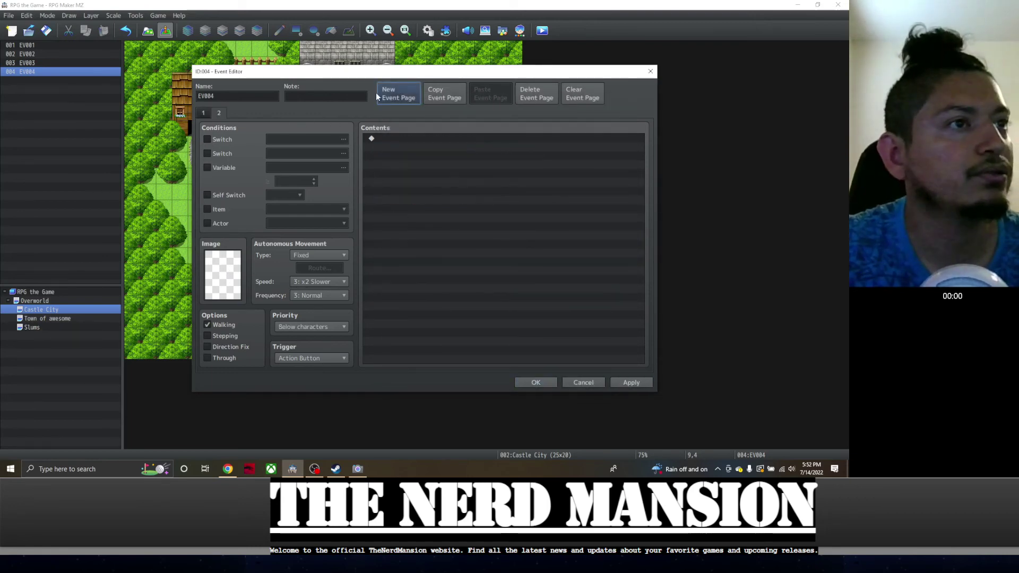
left_click(218, 195)
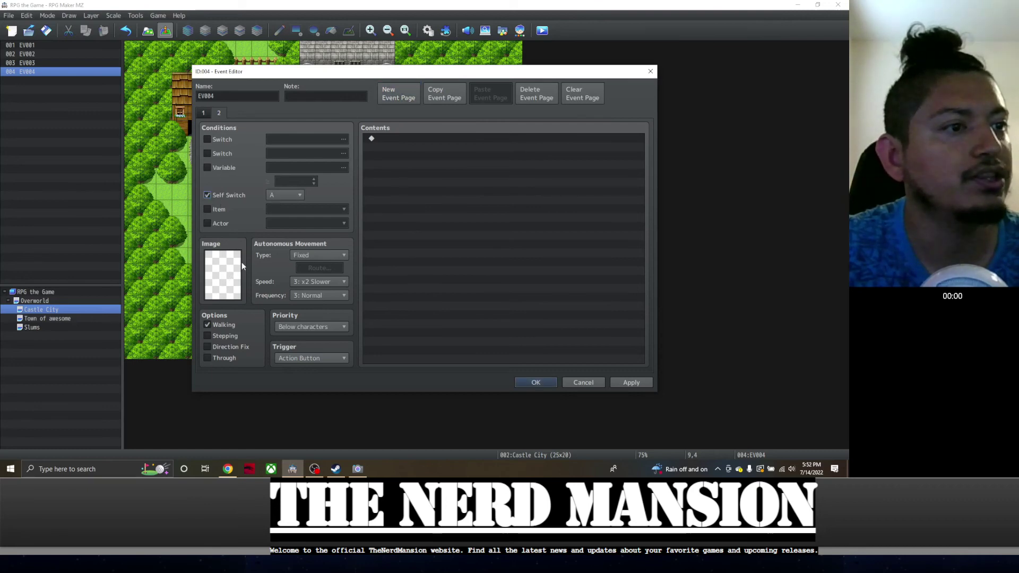
left_click(518, 380)
Start a playtest on the Castle City map and open the in-game menu
left_click(541, 31)
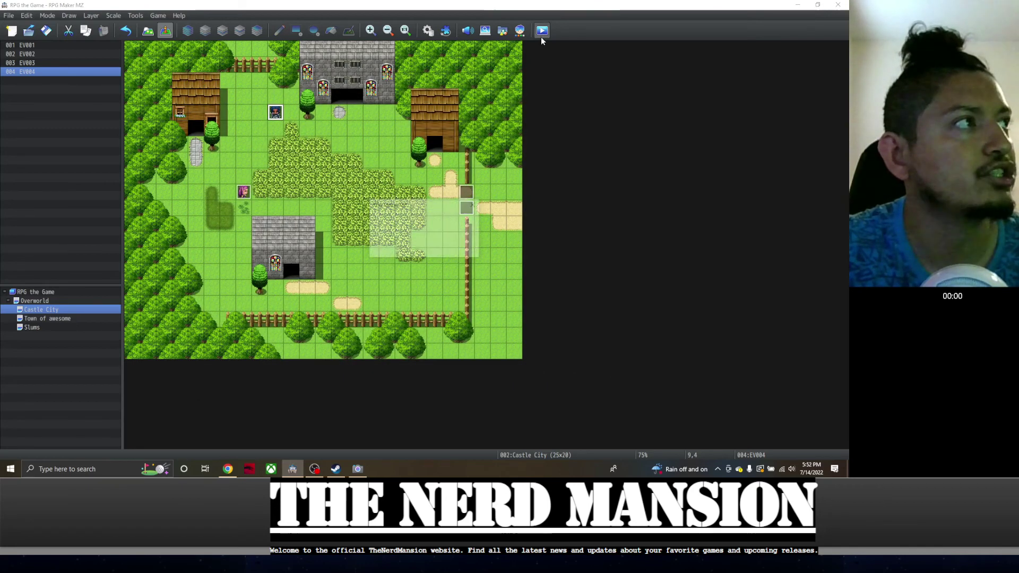
left_click(399, 249)
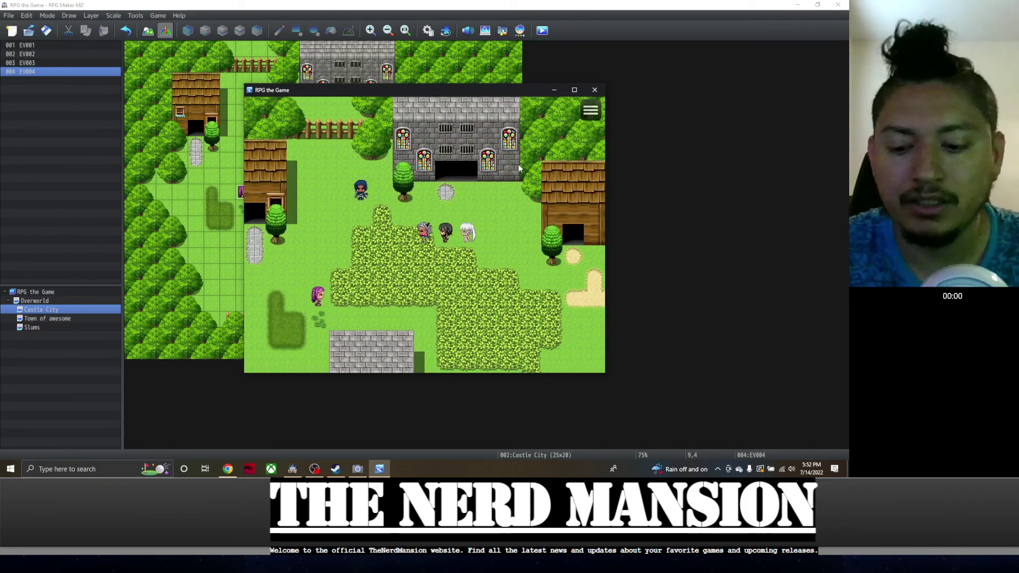
key("Escape")
key("Down")
key("Down")
key("Down")
key("Down")
key("Down")
key("Down")
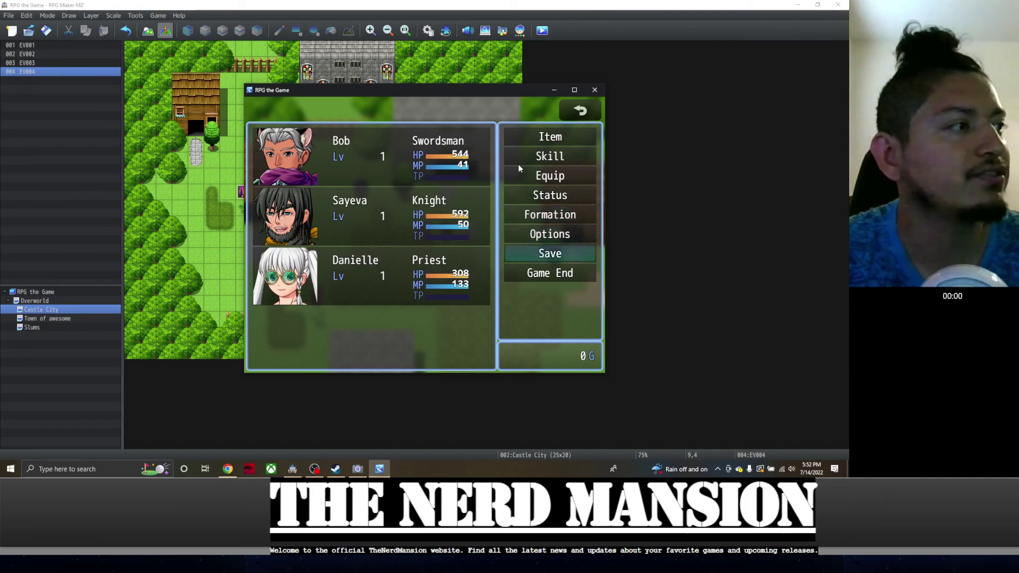
Save the playtest progress to File 1 and return to the in-game menu
key("Down")
key("Up")
key("Up")
key("Up")
key("Up")
key("Up")
key("Down")
key("Down")
key("Down")
key("Down")
key("Return")
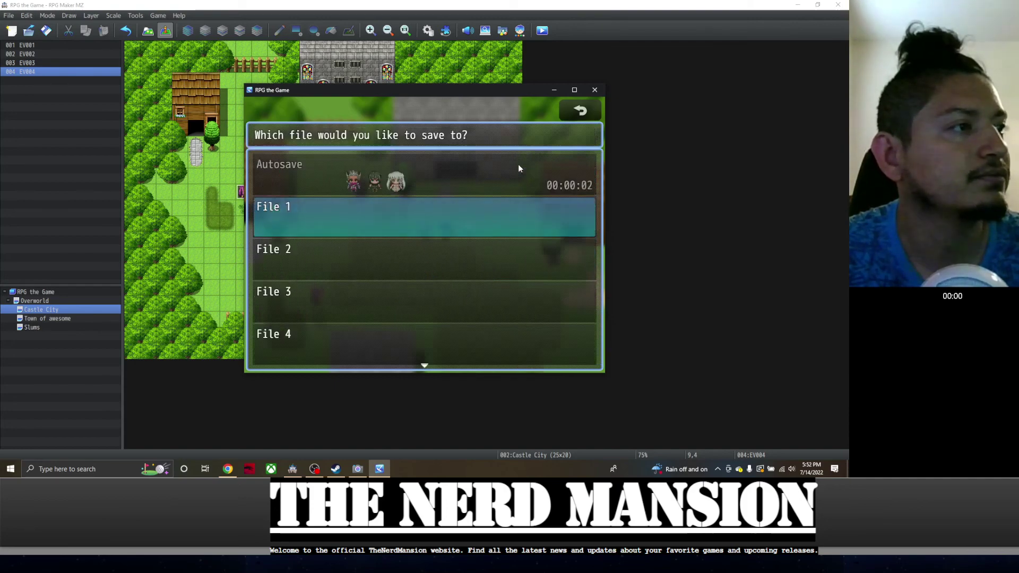
key("Up")
key("Down")
key("Escape")
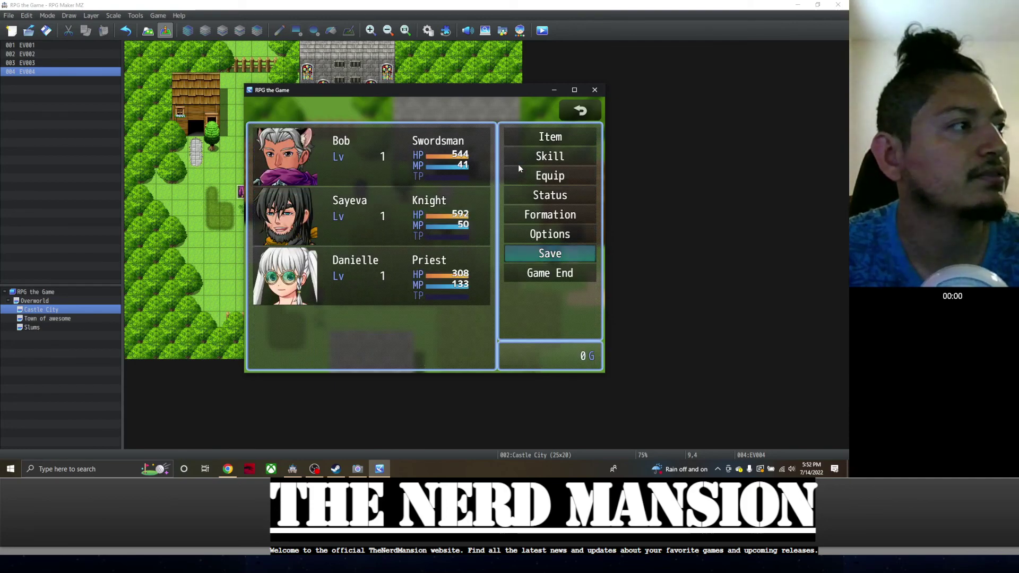
Save the playtest progress to File 2 as well and return to the game map
key("Return")
key("Down")
key("Up")
key("Down")
key("Return")
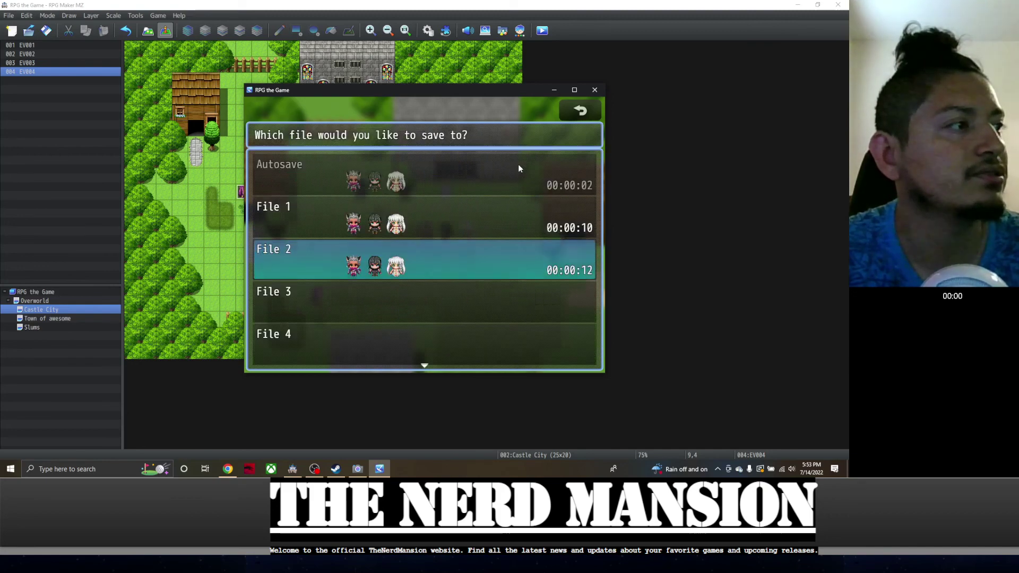
key("Down")
key("Up")
key("Up")
key("Escape")
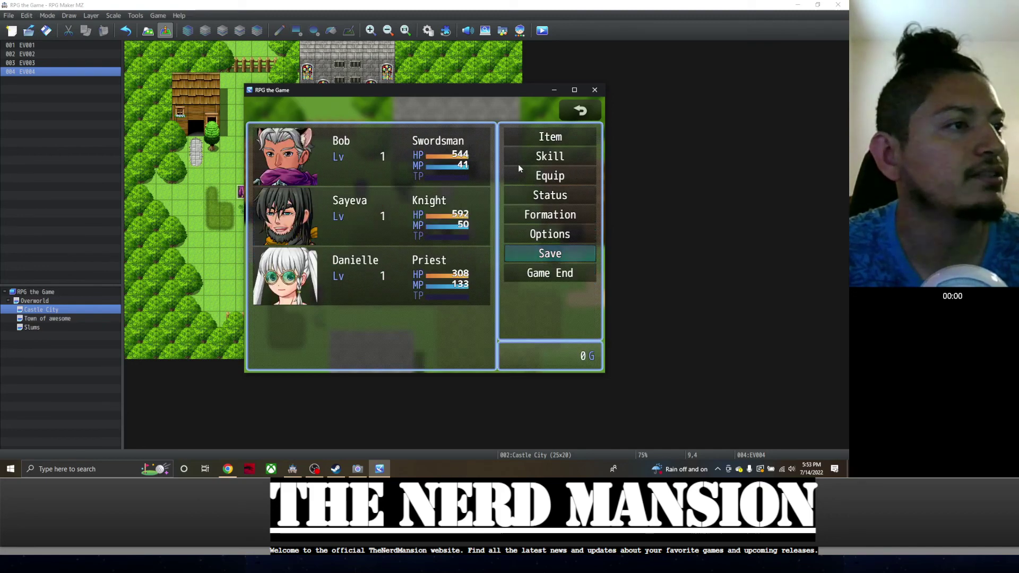
key("Escape")
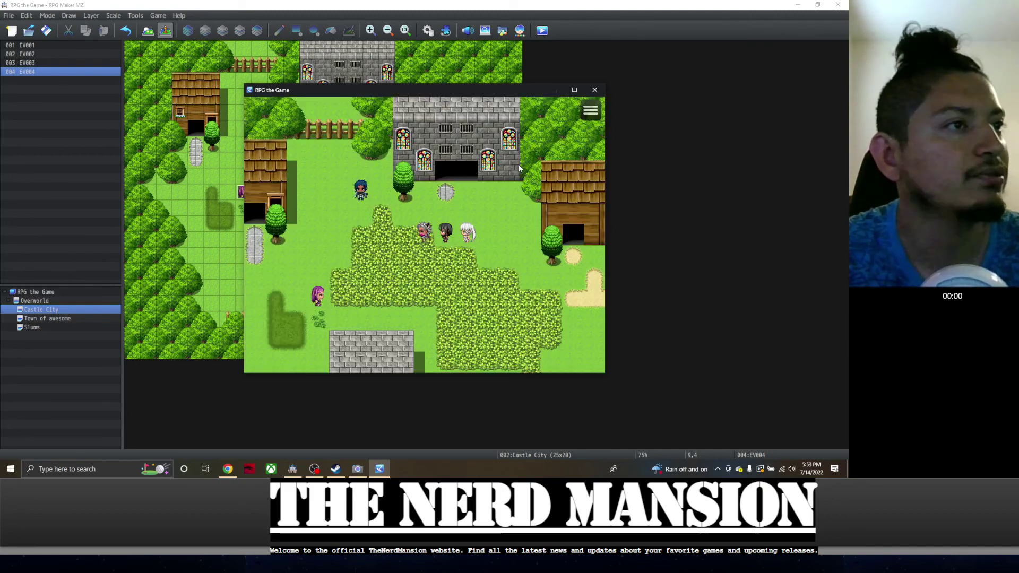
Walk the party to the blue-haired character, talk to him and answer "Nahh" to test the refusal
key("Left")
key("Return")
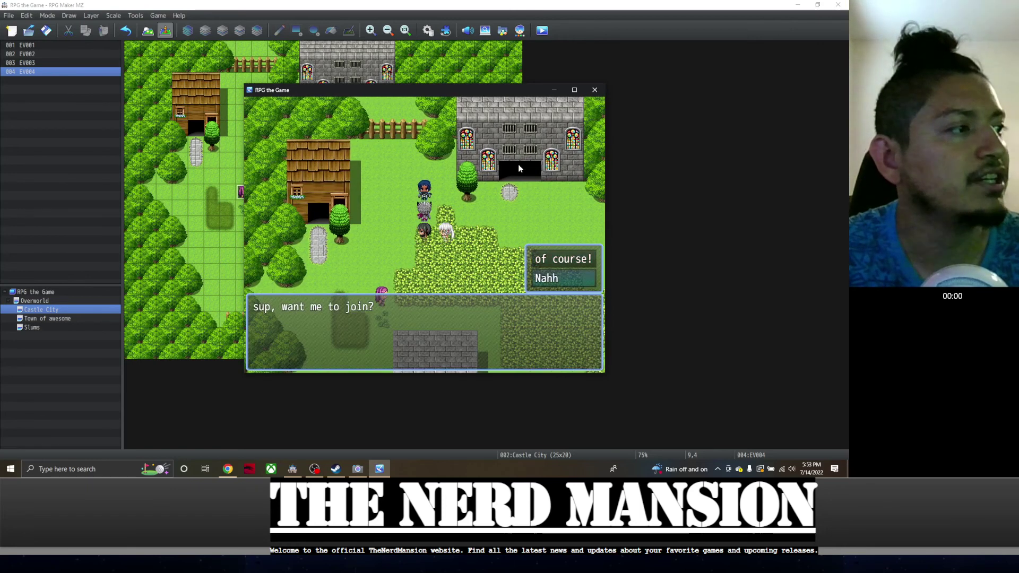
key("Return")
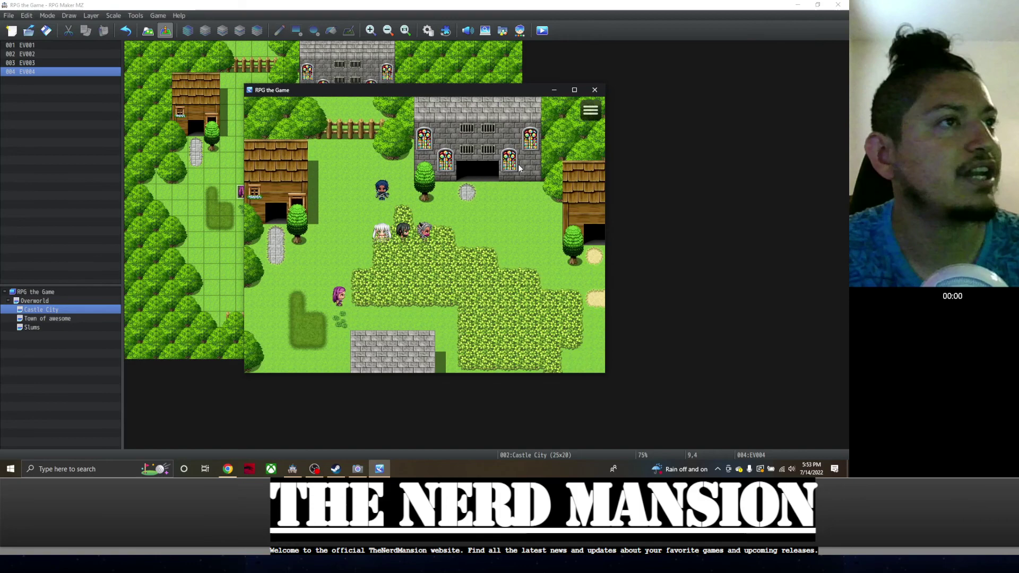
Return to the editor and review the commands under both choices in the blue-haired character's event, leaving them as they are
left_click(395, 3)
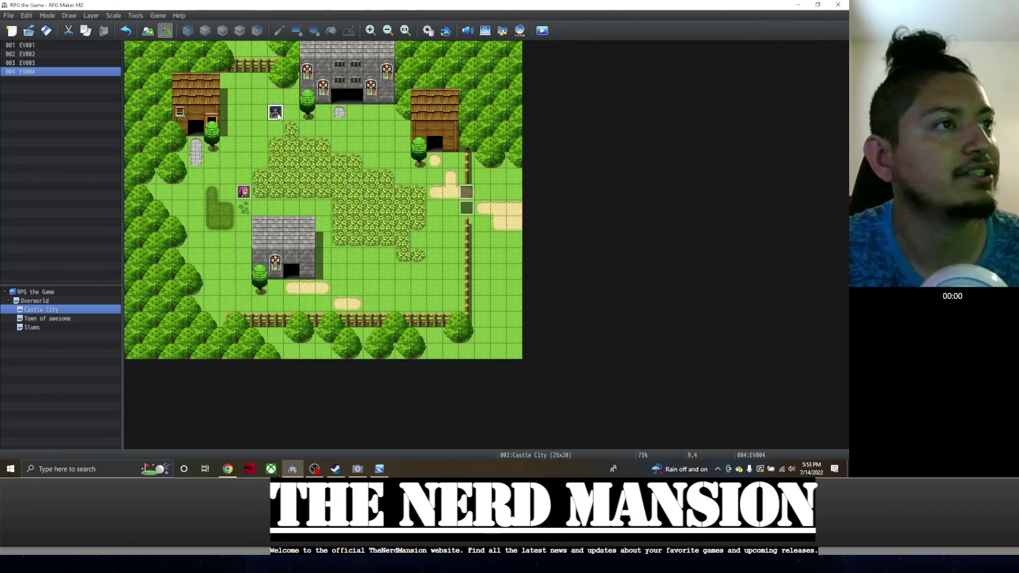
double_click(278, 116)
left_click(398, 227)
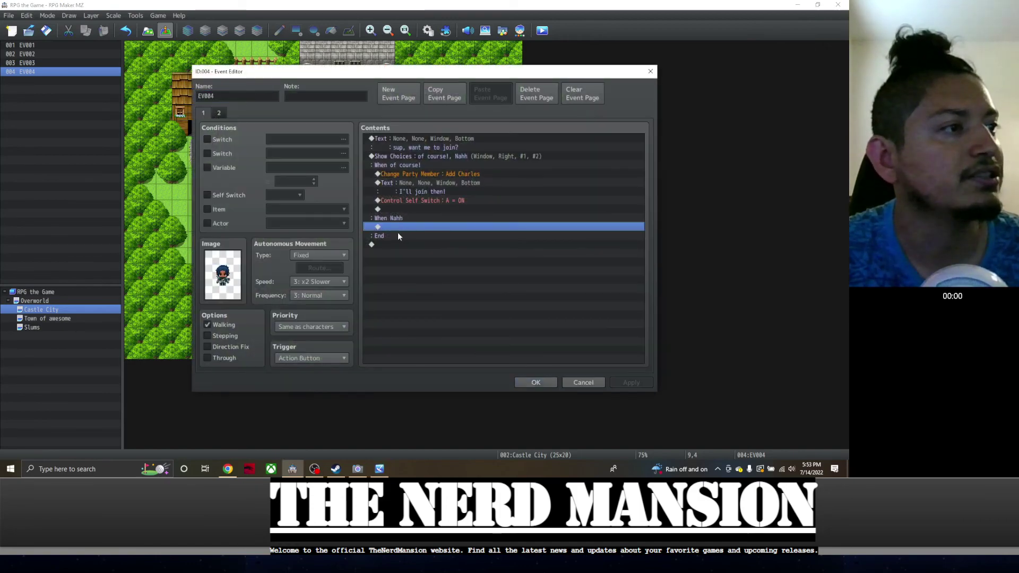
left_click(583, 382)
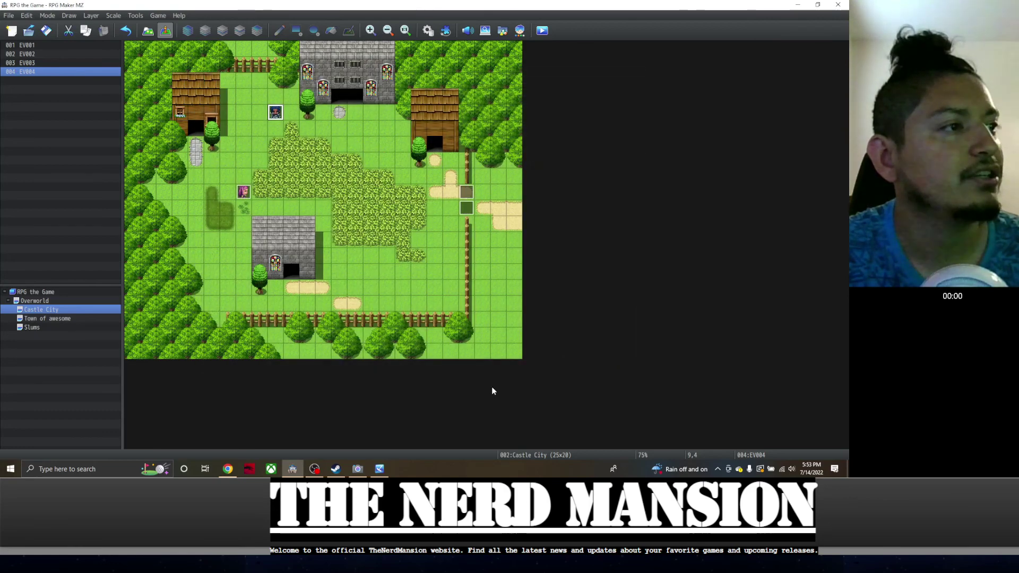
double_click(276, 114)
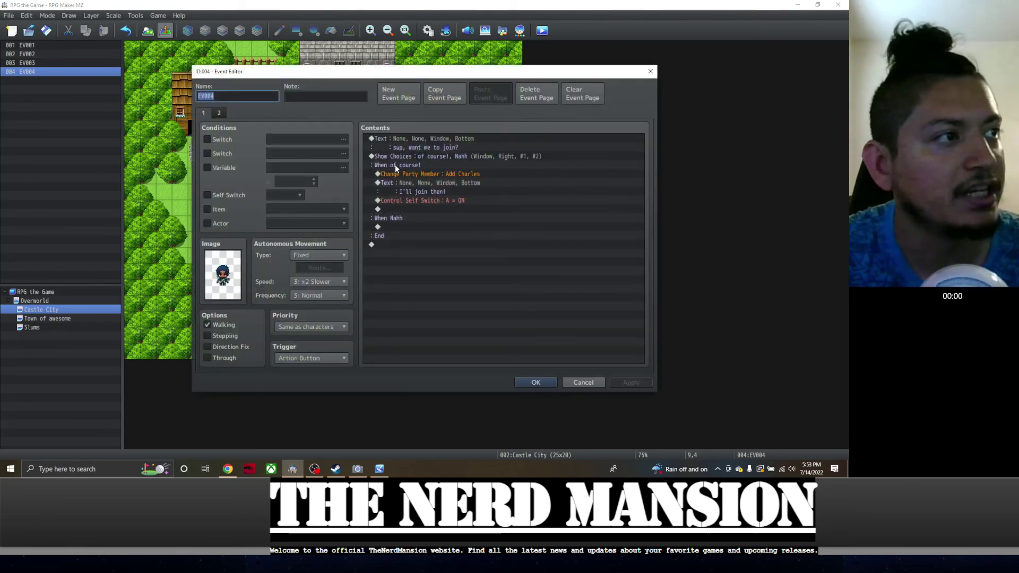
left_click(550, 380)
Go back to the running playtest, talk to the blue-haired character again and answer "of course!" to test recruiting him
key("ctrl+r")
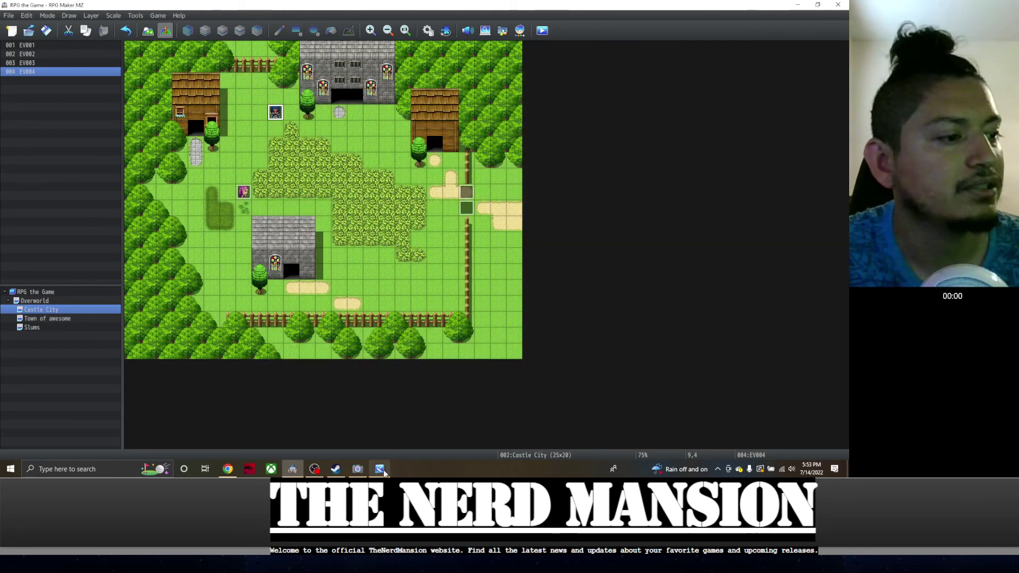
key("Left")
key("Up")
key("Up")
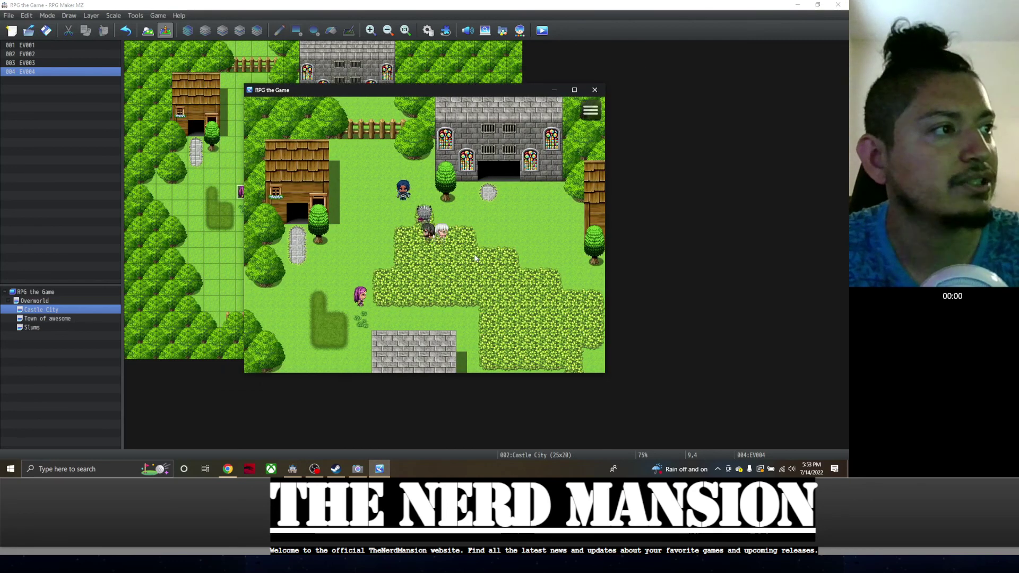
key("Left")
key("Return")
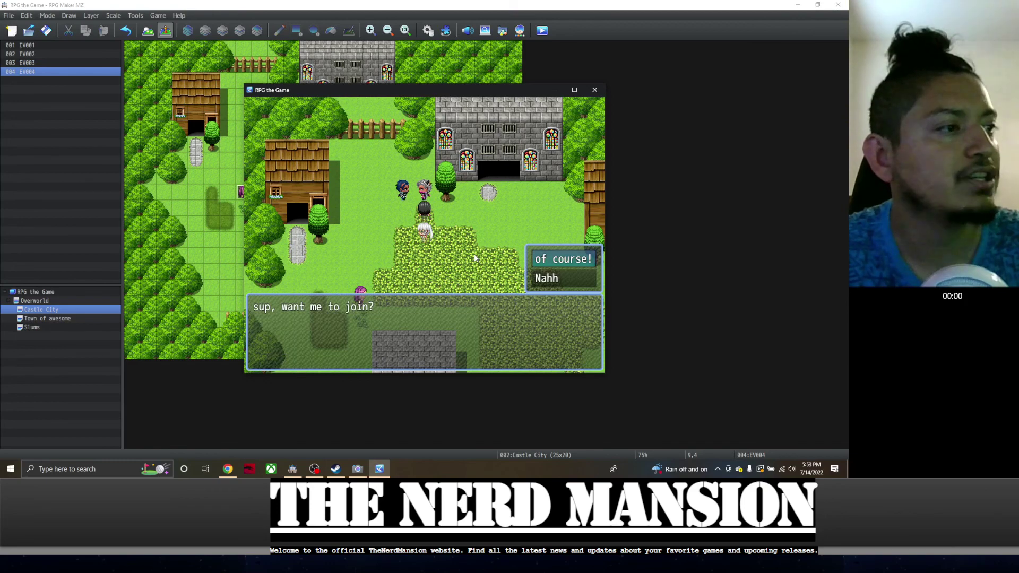
key("Return")
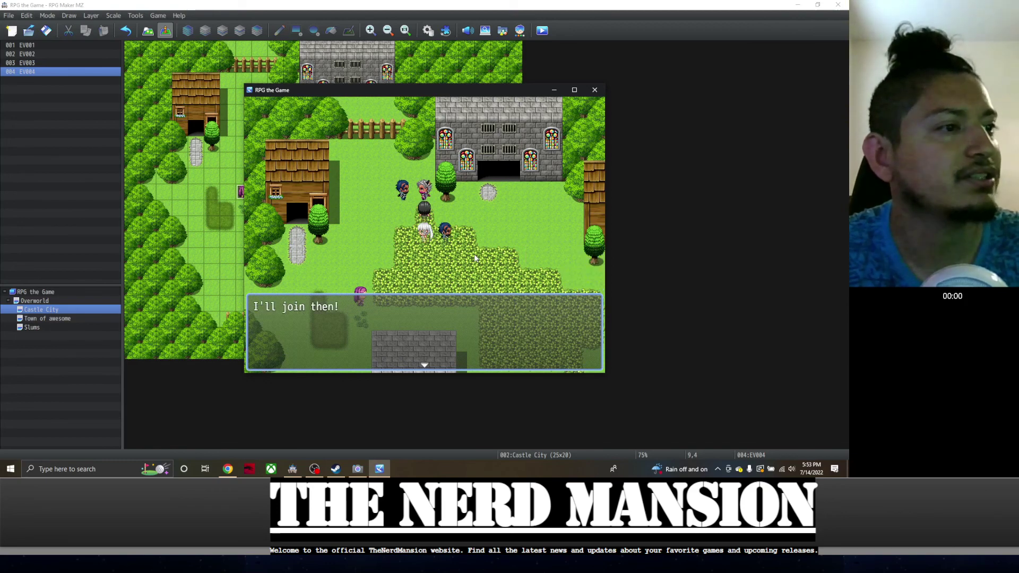